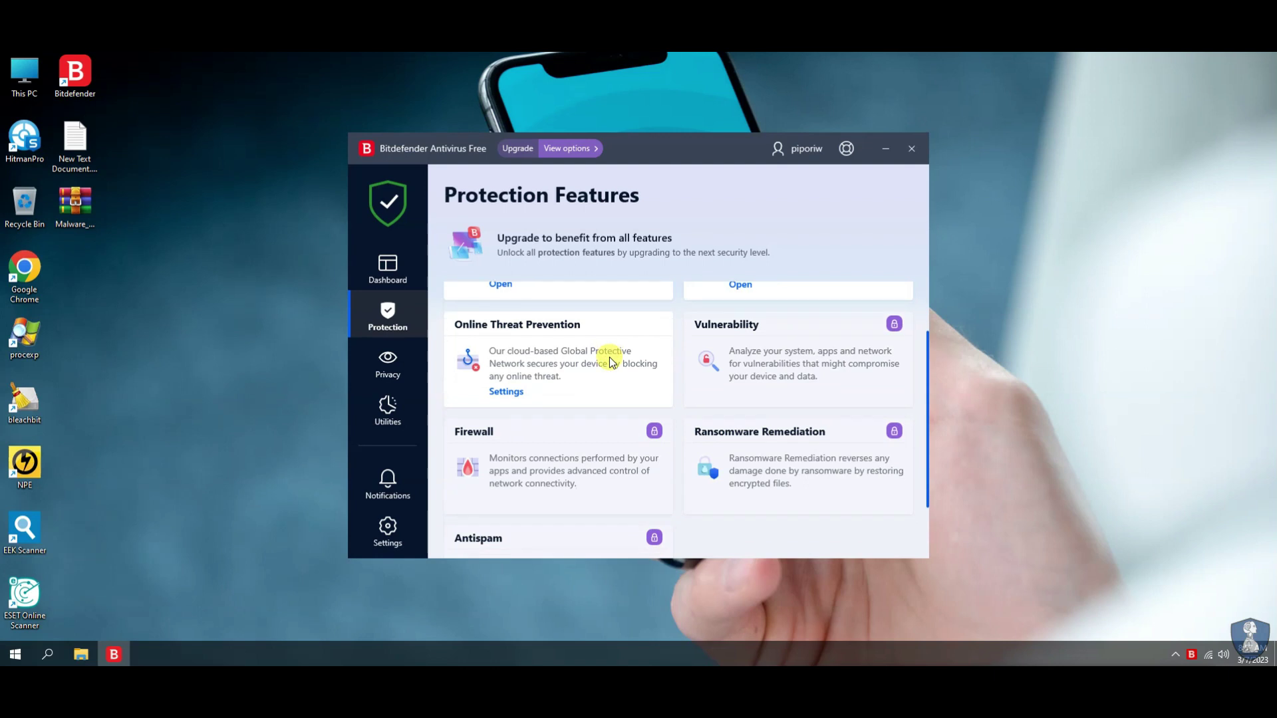
pyautogui.scroll(3, 610, 361)
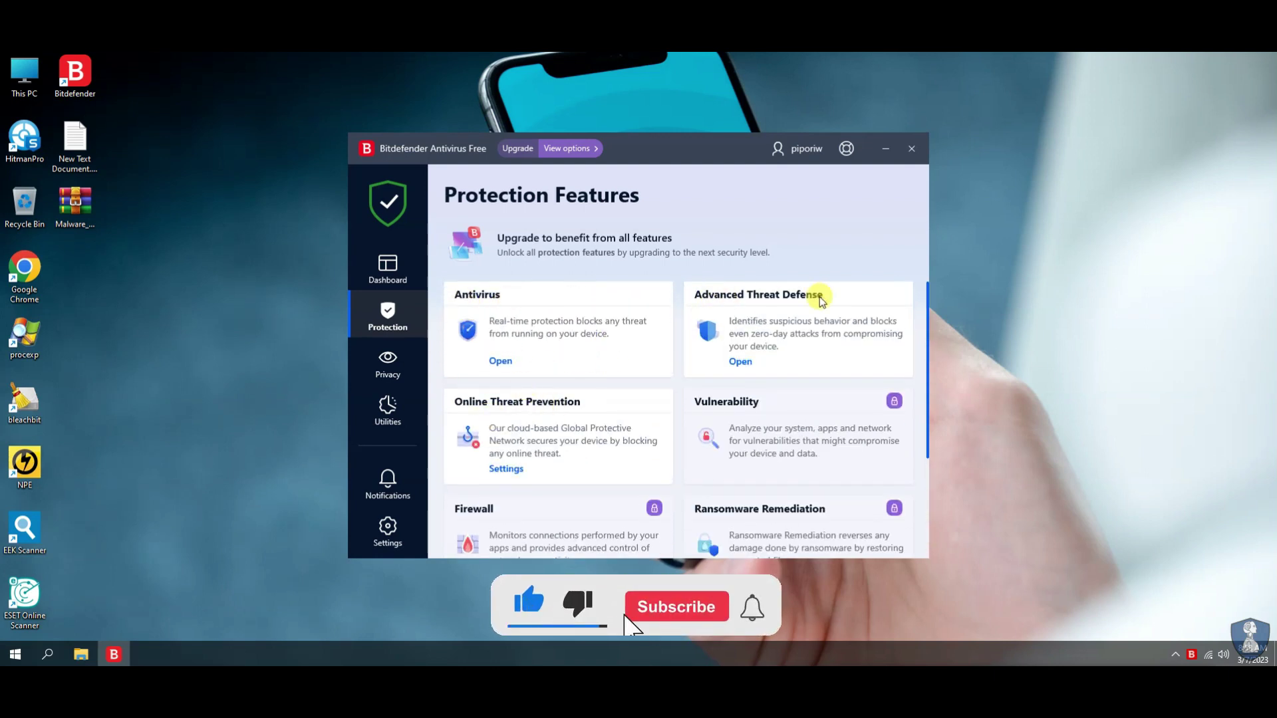
pyautogui.click(885, 148)
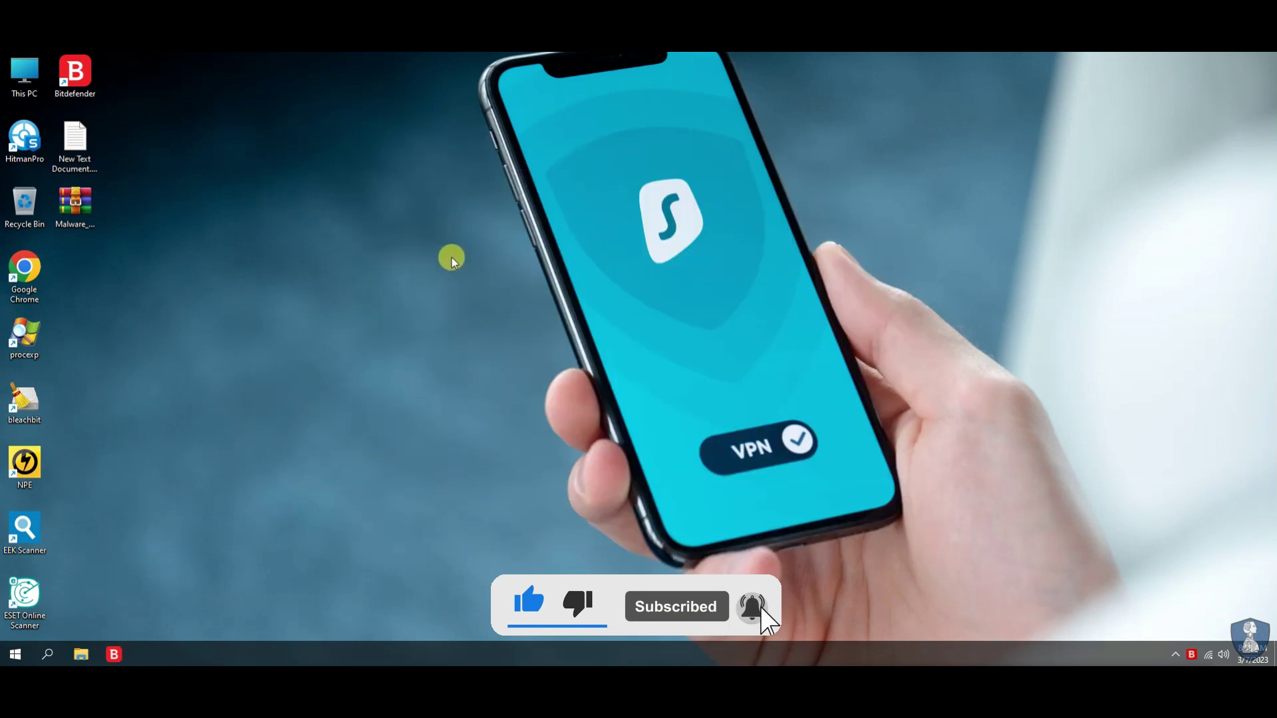
pyautogui.click(74, 213)
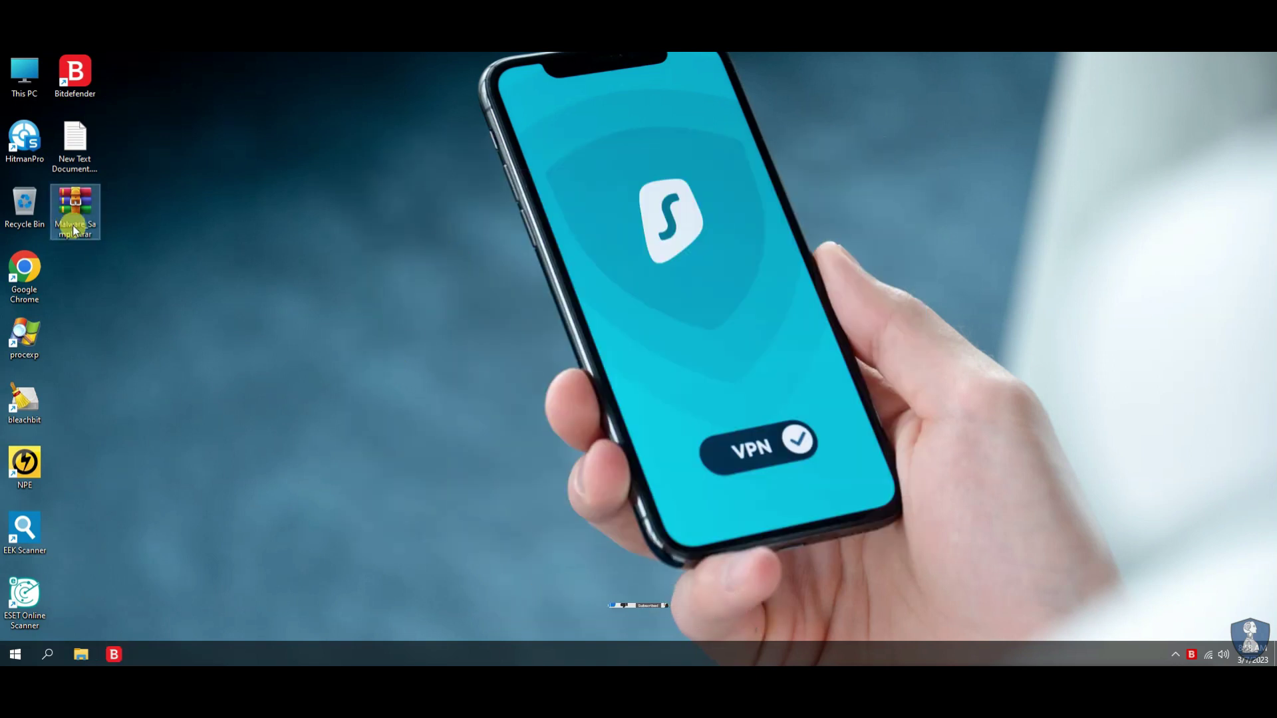
pyautogui.click(138, 480)
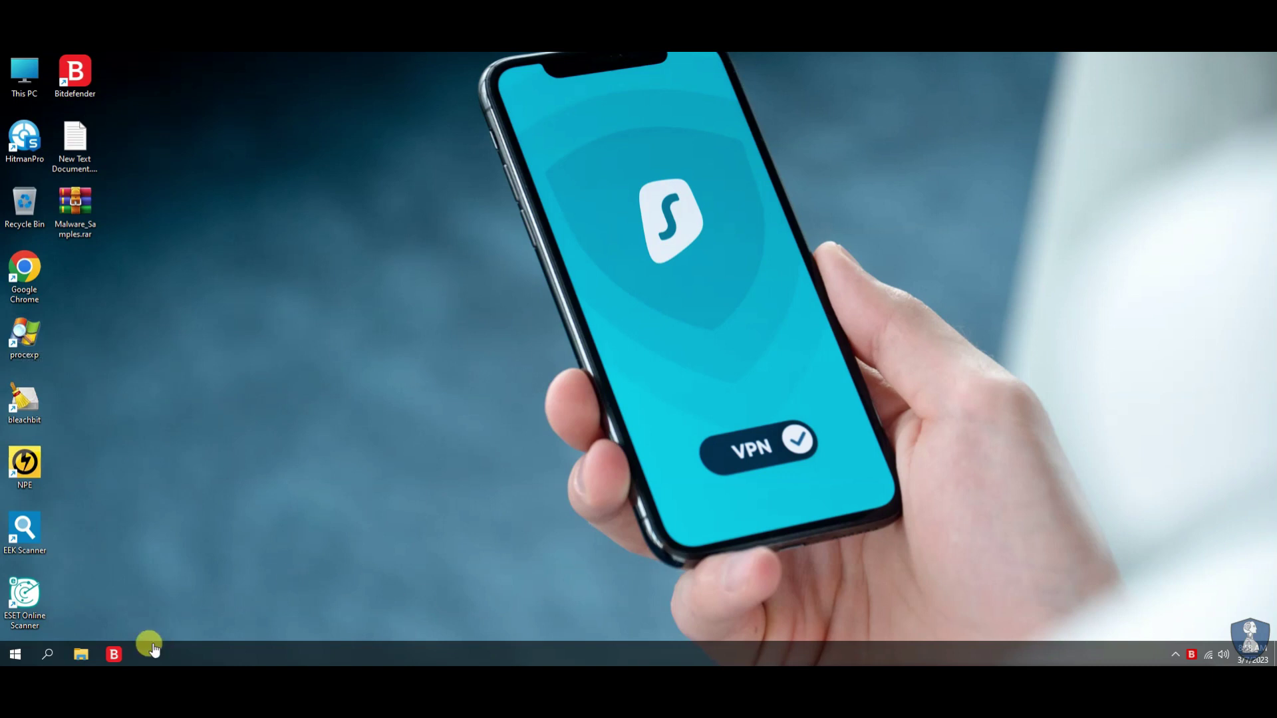
pyautogui.click(116, 654)
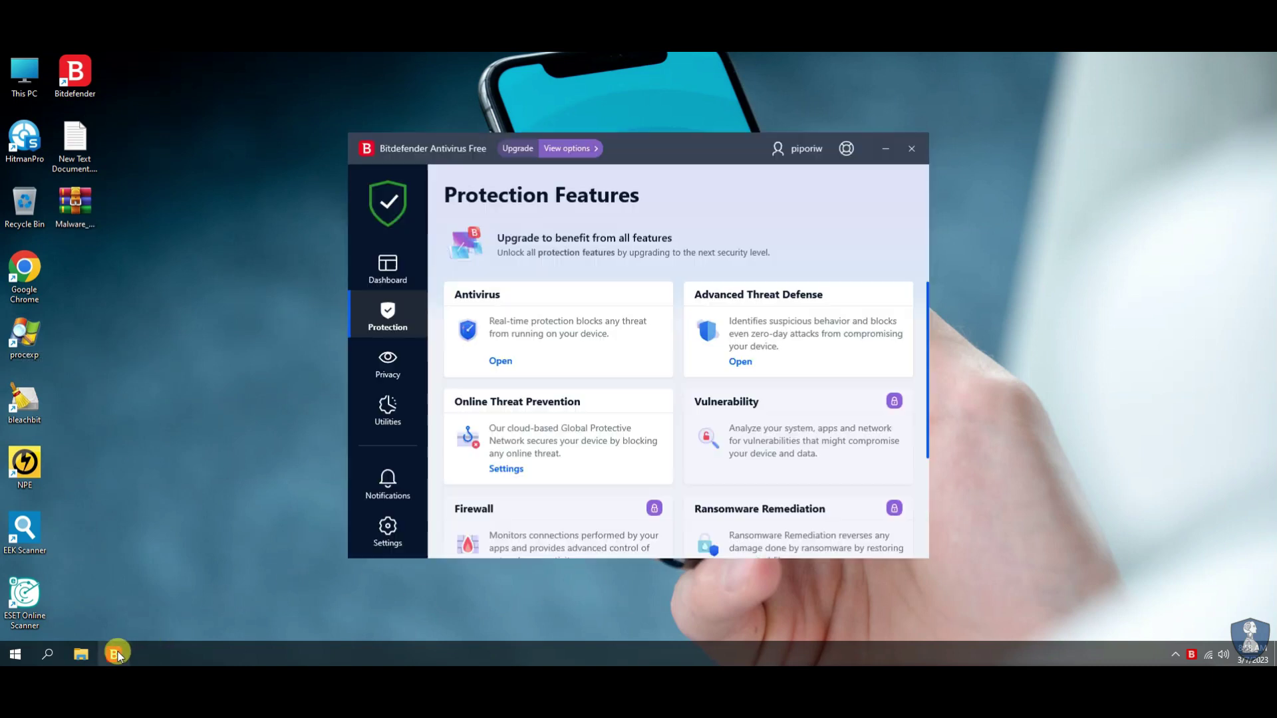
# Disable Bitdefender Shield permanently in the advanced antivirus settings and return to the dashboard.
pyautogui.click(564, 346)
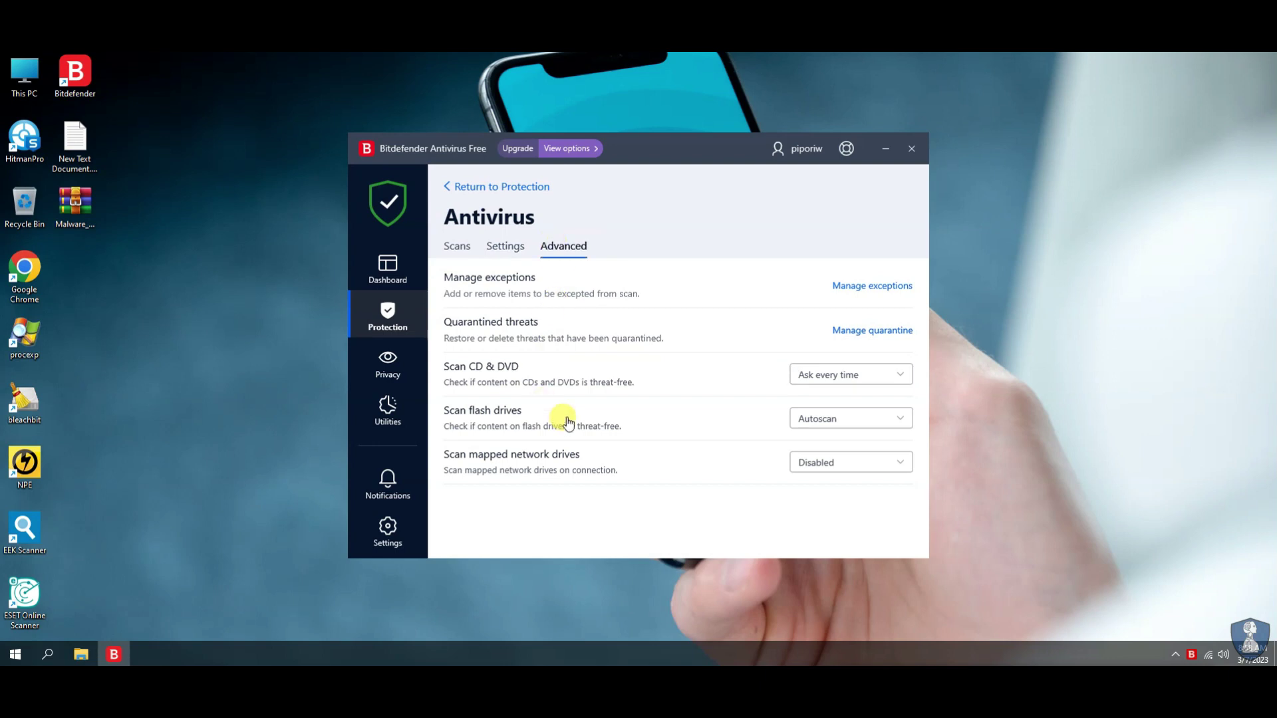
pyautogui.scroll(-5, 566, 417)
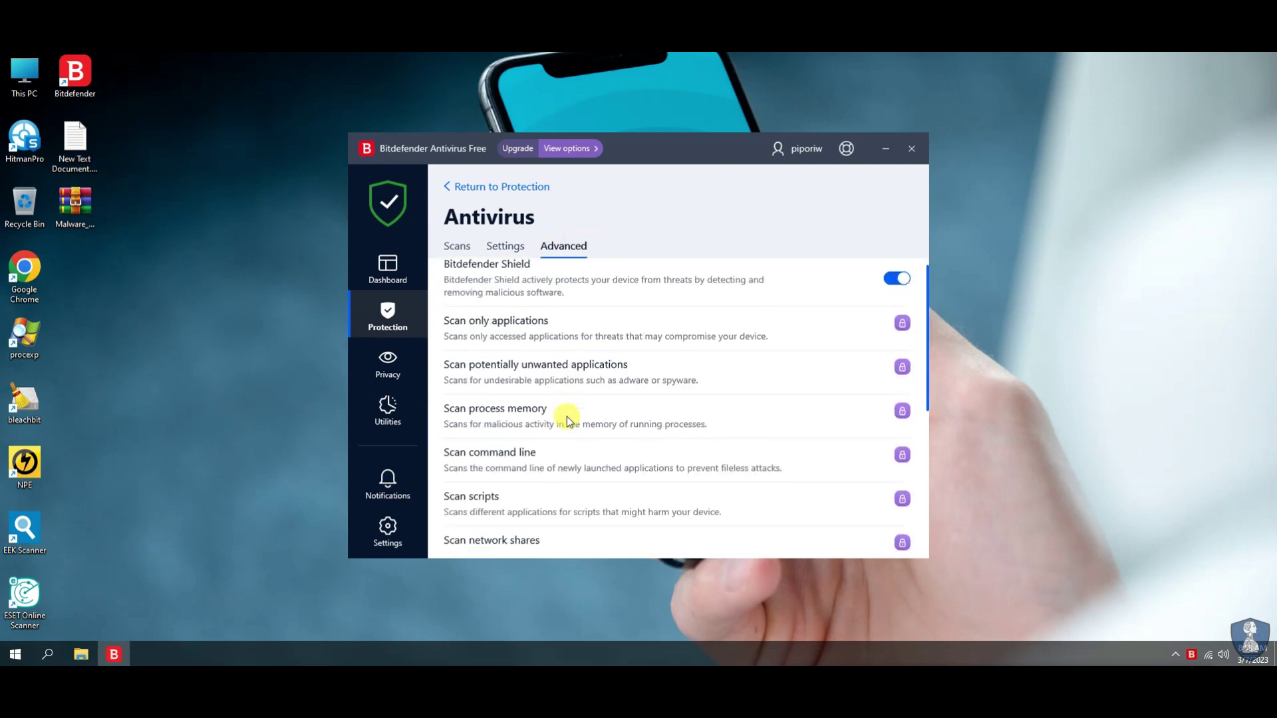
pyautogui.scroll(-2, 566, 417)
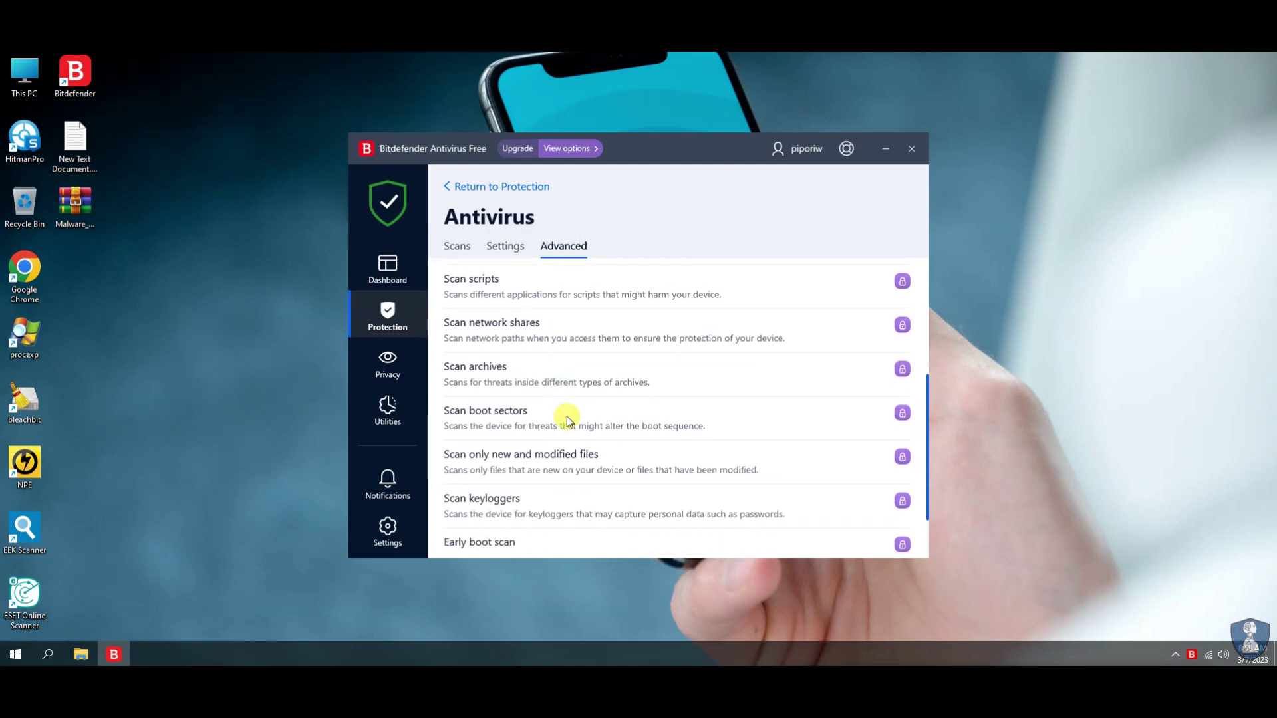
pyautogui.scroll(7, 567, 416)
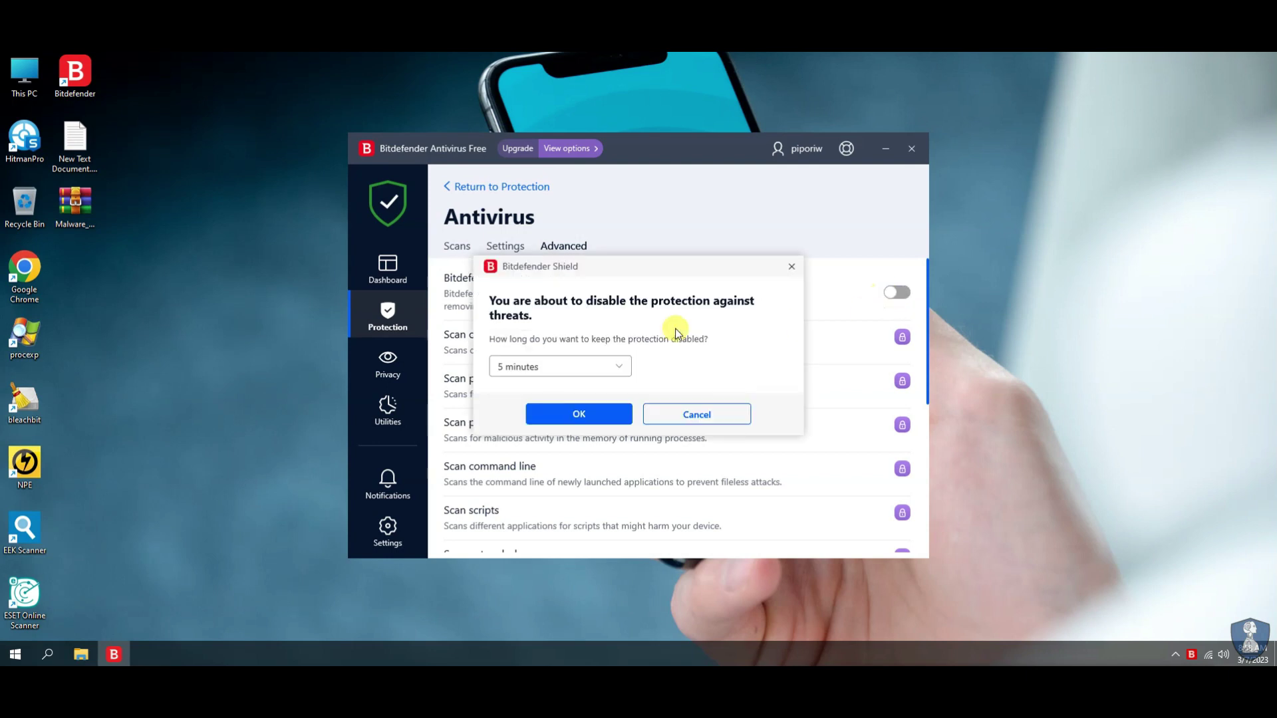
pyautogui.click(600, 367)
pyautogui.click(527, 499)
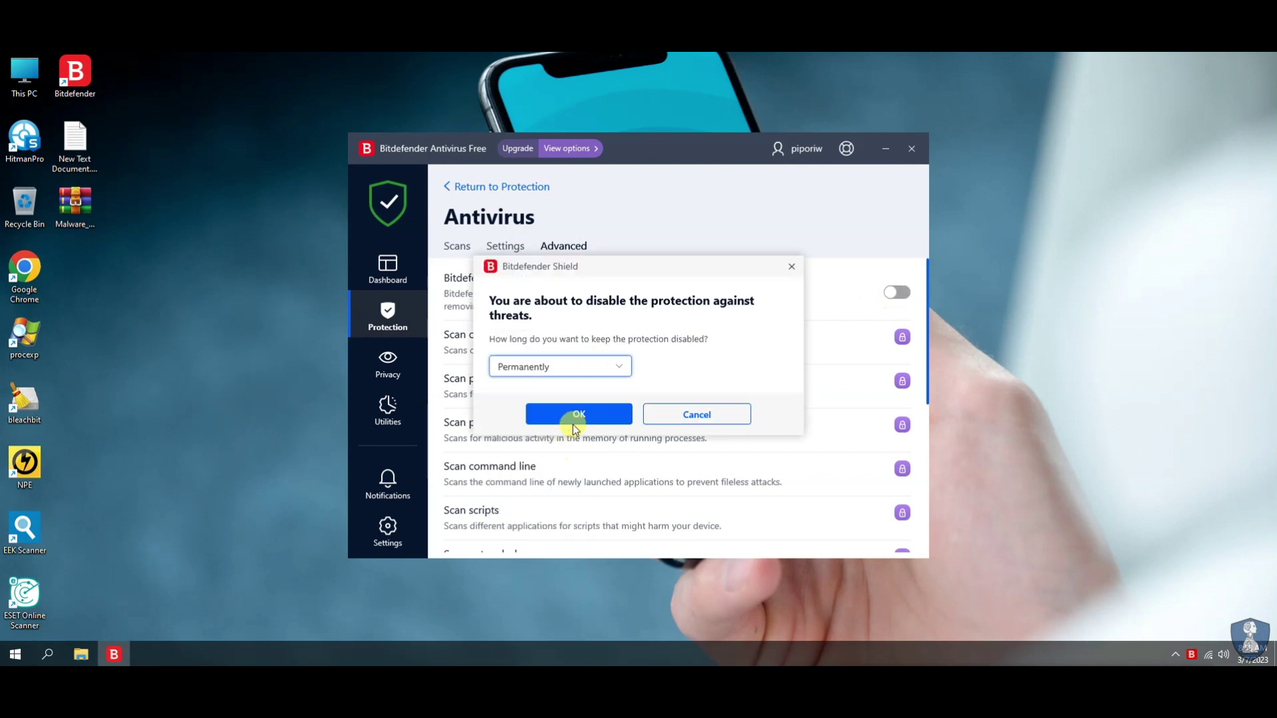
pyautogui.click(583, 414)
pyautogui.click(453, 190)
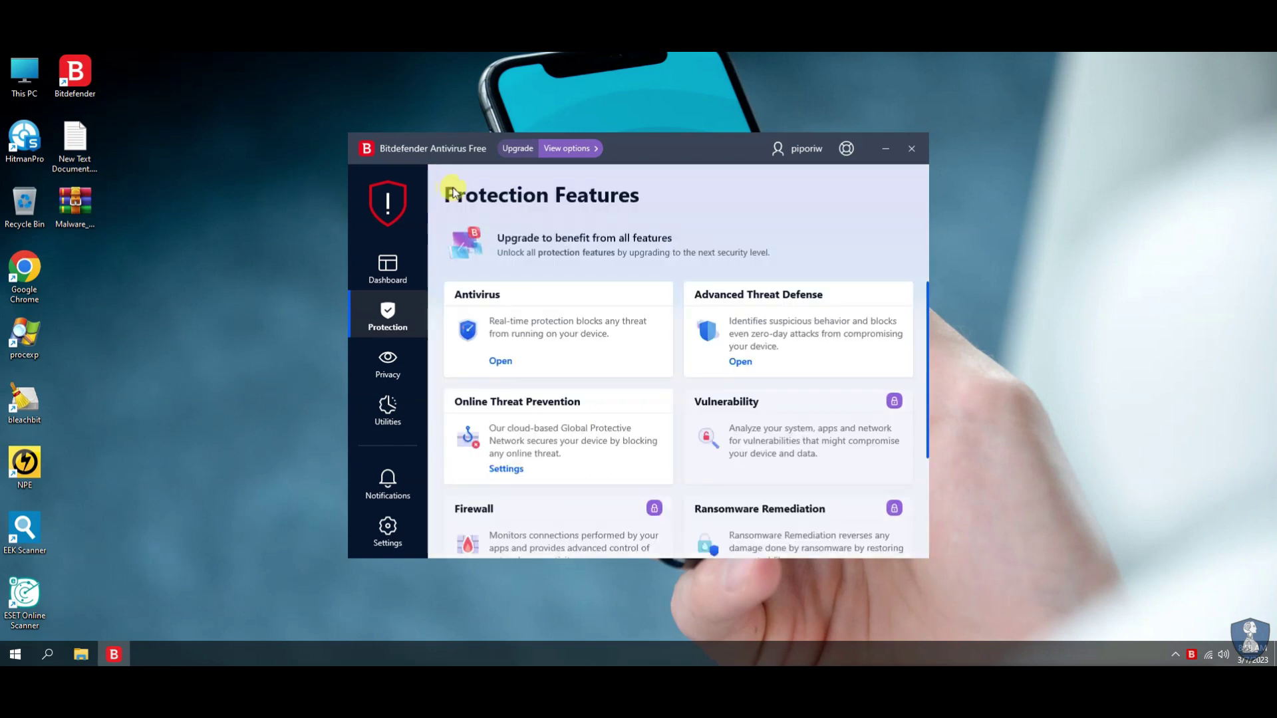
pyautogui.click(385, 267)
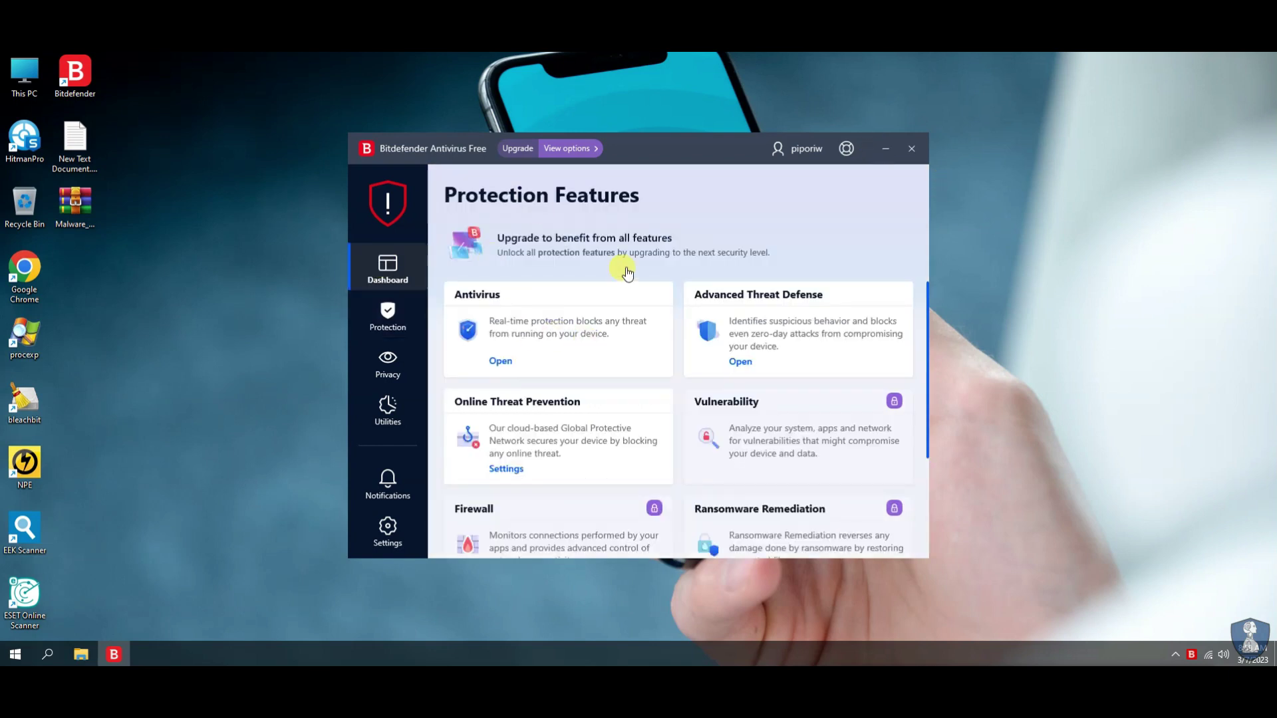
# Minimize Bitdefender and extract Malware_Samples.rar to the desktop, entering the archive password.
pyautogui.click(883, 154)
pyautogui.doubleClick(74, 203)
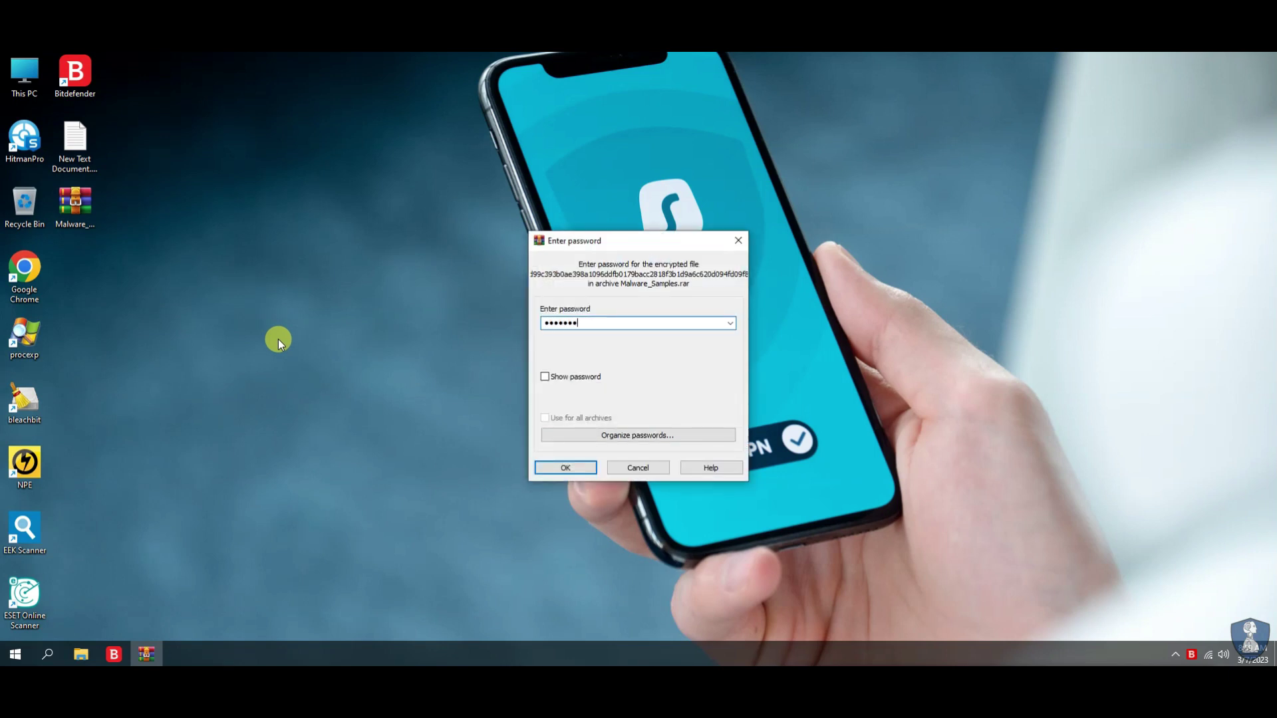
pyautogui.press('Return')
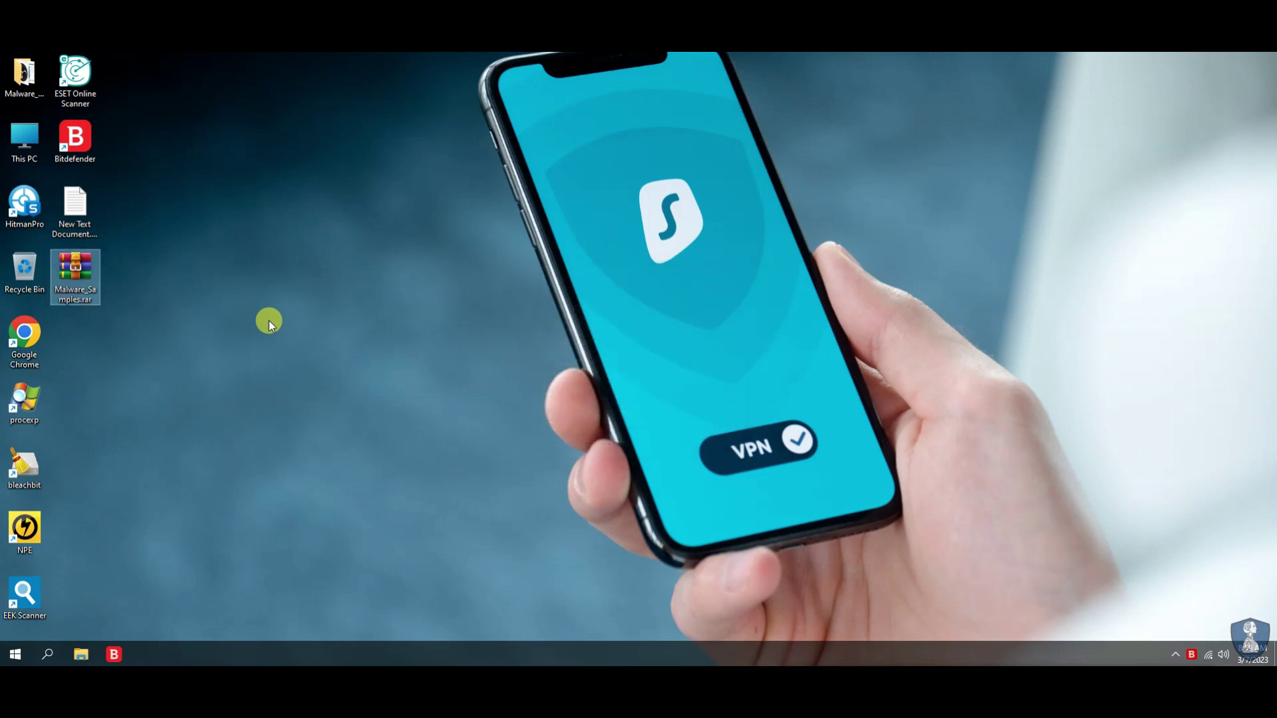
# Reposition the extracted Malware_Samples folder on the desktop and open it in a maximized window.
pyautogui.moveTo(25, 74); pyautogui.dragTo(126, 345)
pyautogui.press('Return')
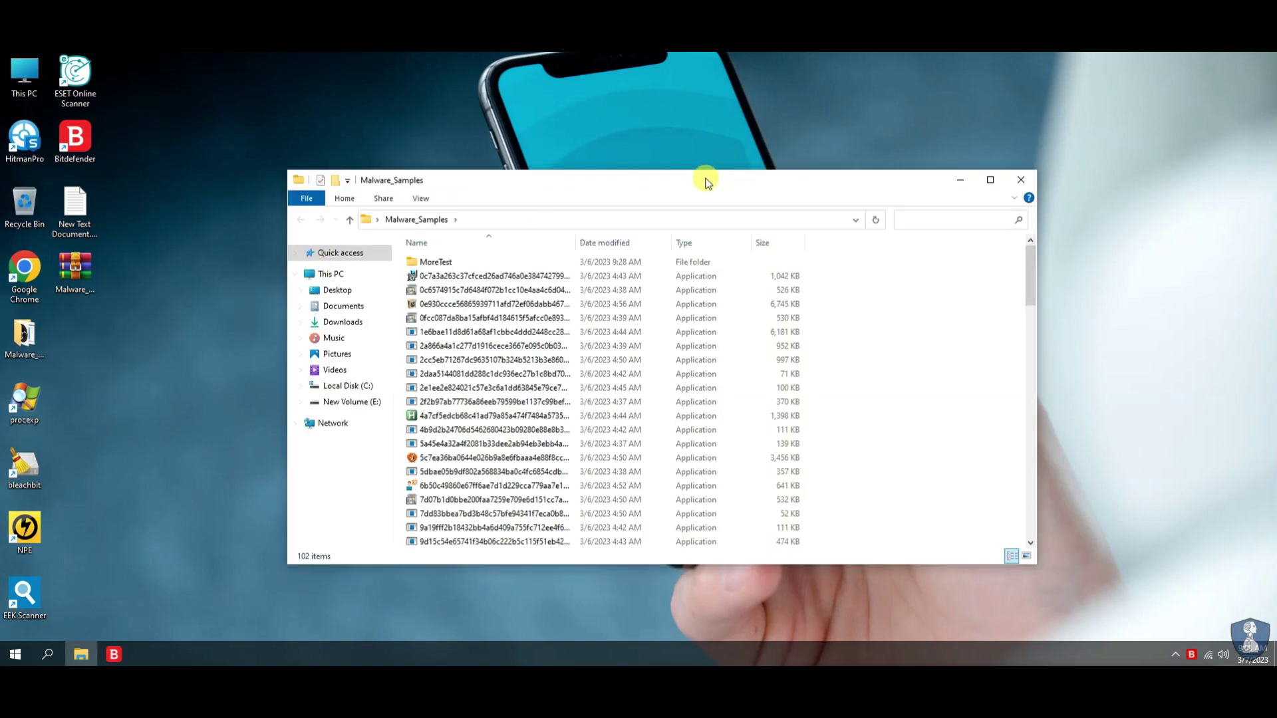
pyautogui.doubleClick(705, 181)
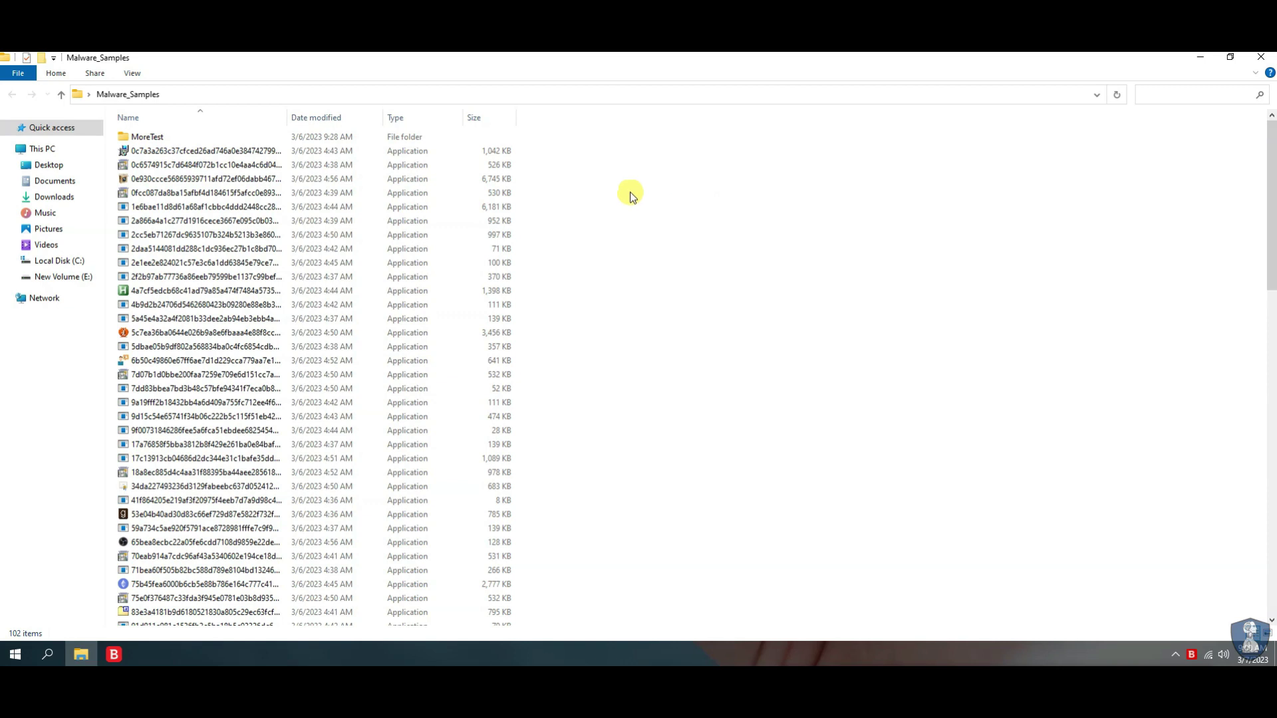
# Look through the samples in Malware_Samples, widening the Name column to show the full file names.
pyautogui.scroll(-6, 220, 527)
pyautogui.scroll(-15, 224, 530)
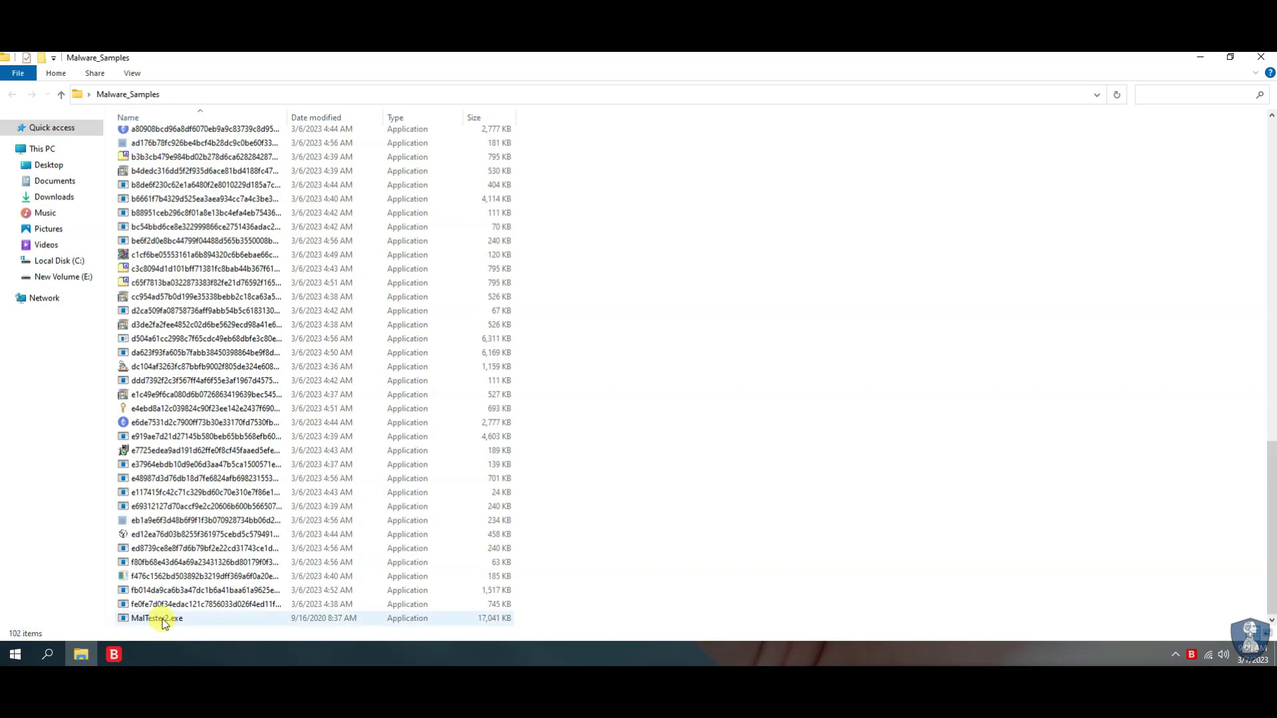
pyautogui.scroll(11, 738, 465)
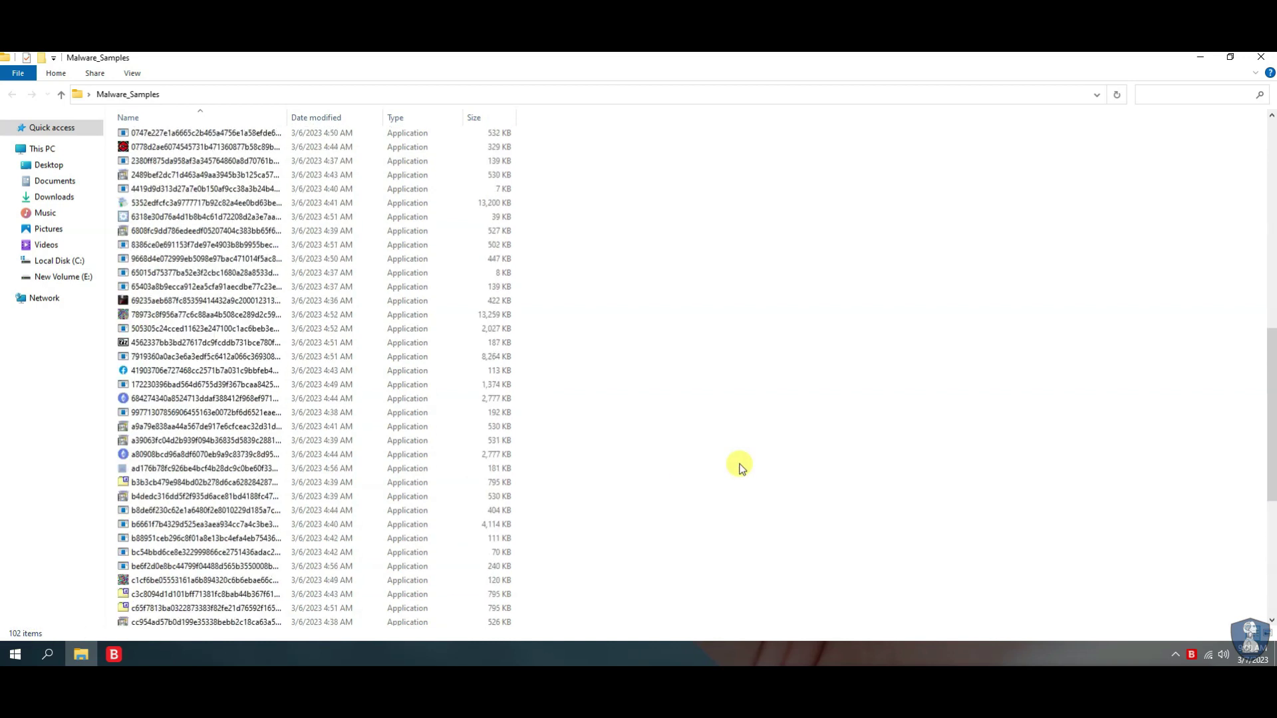
pyautogui.scroll(6, 738, 465)
pyautogui.moveTo(287, 117); pyautogui.dragTo(458, 117)
pyautogui.scroll(6, 393, 507)
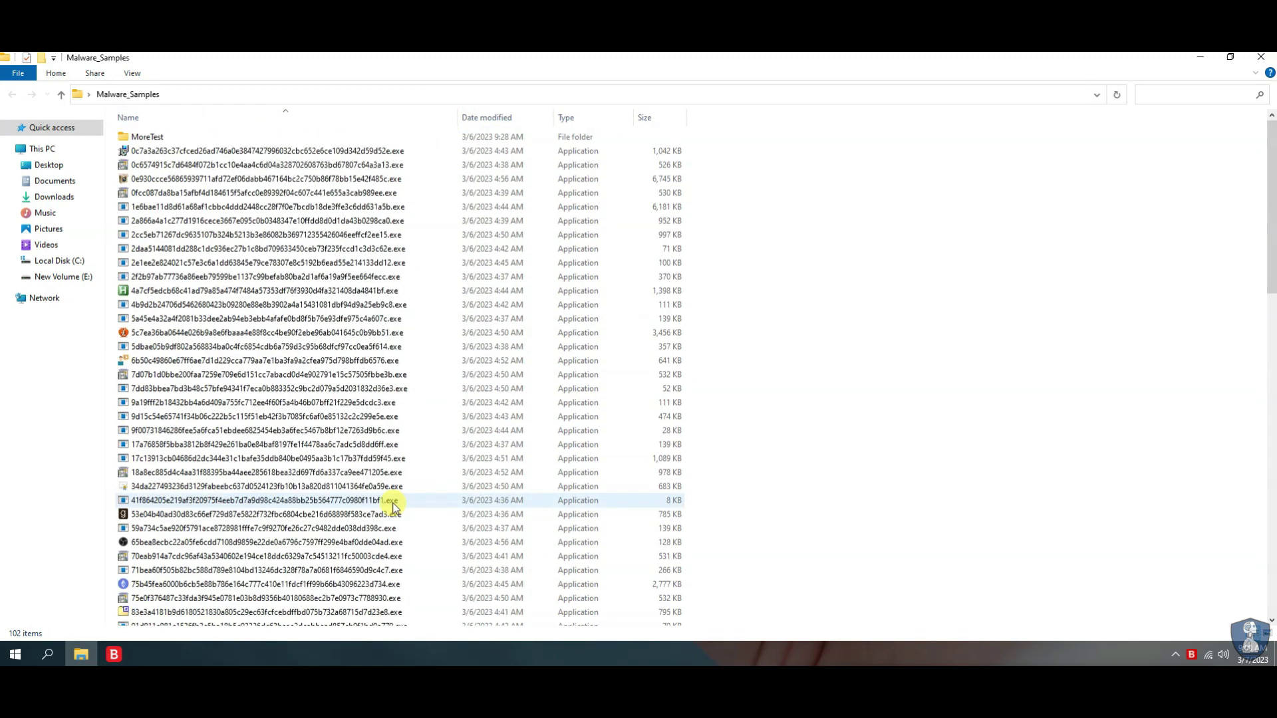
pyautogui.scroll(-1, 151, 136)
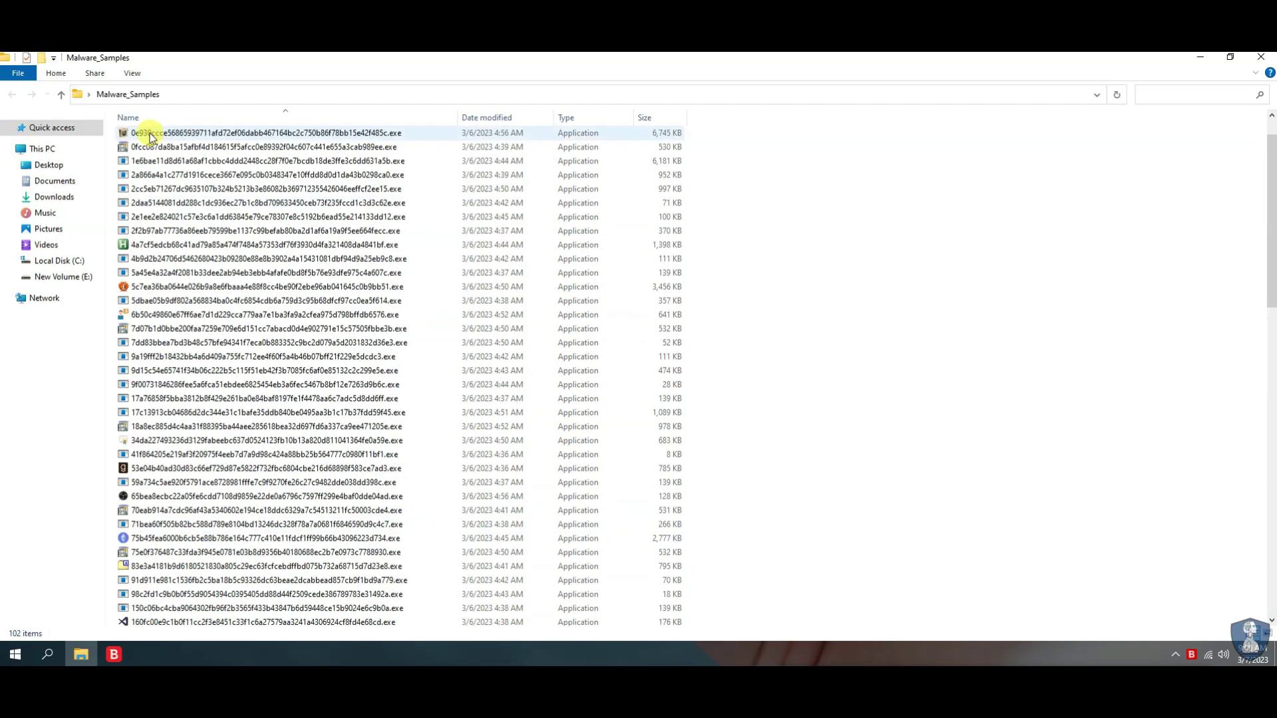
pyautogui.scroll(1, 166, 180)
# Inspect the script, spreadsheet and installer samples in the MoreTest subfolder with full file names shown, and return to Malware_Samples.
pyautogui.doubleClick(141, 138)
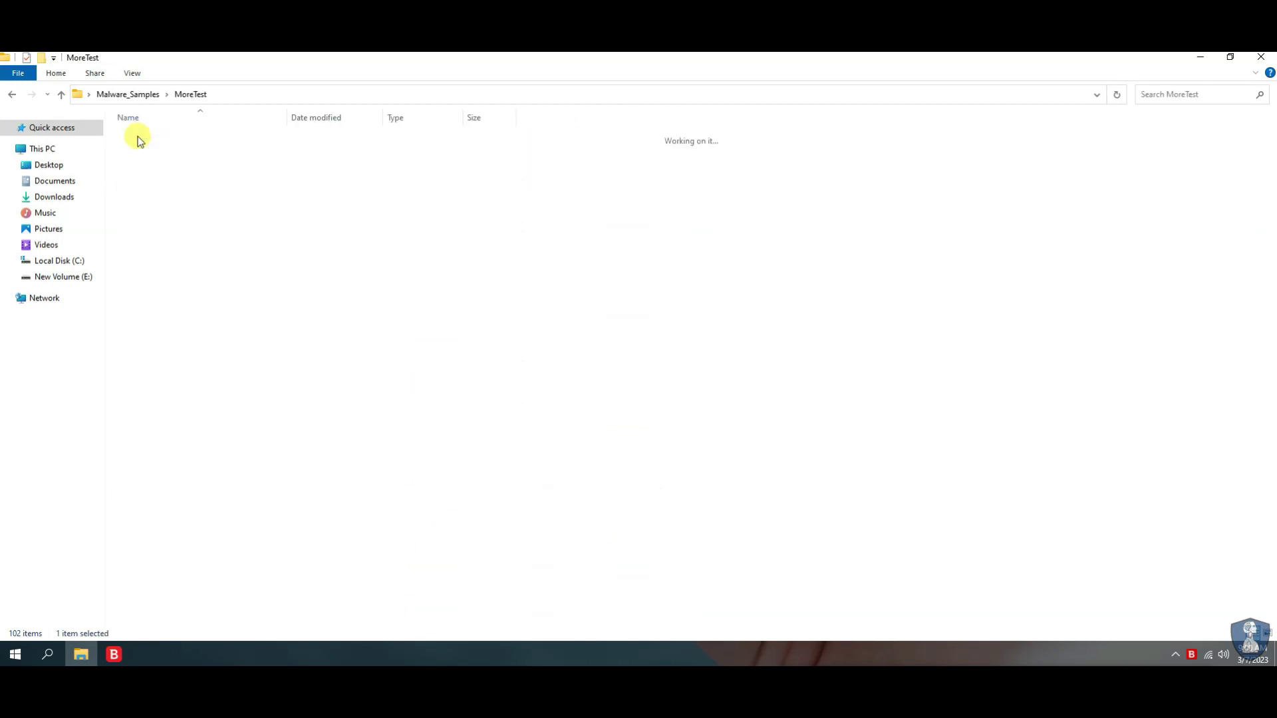
pyautogui.moveTo(289, 118); pyautogui.dragTo(454, 123)
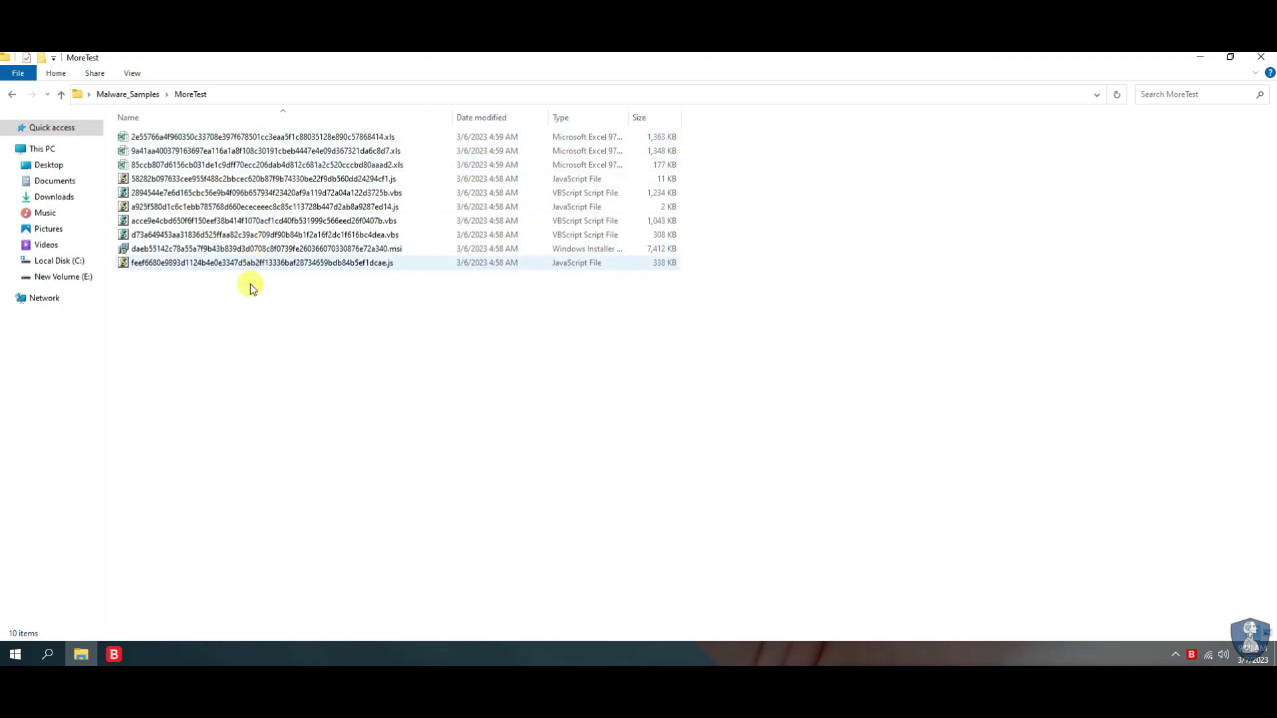
pyautogui.click(118, 95)
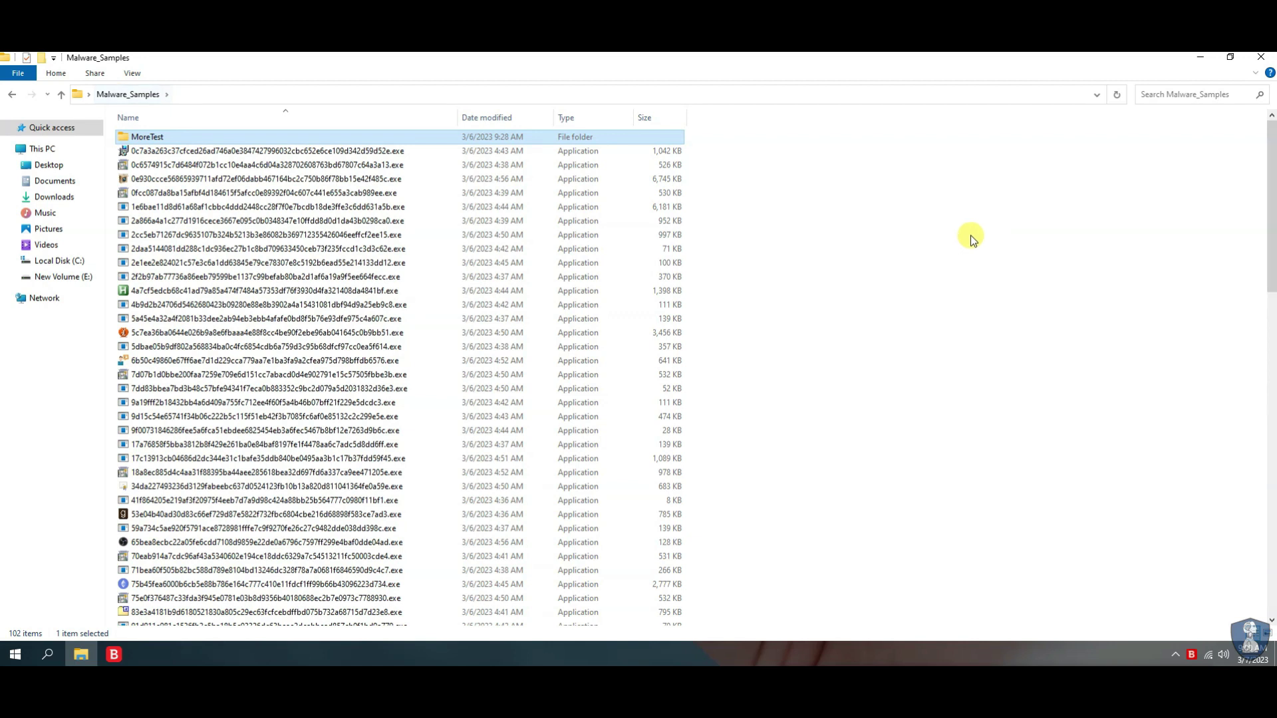
# Run MalTester2.exe from Malware_Samples, minimize the folder window and move the console to the upper edge of the desktop.
pyautogui.scroll(-20, 969, 238)
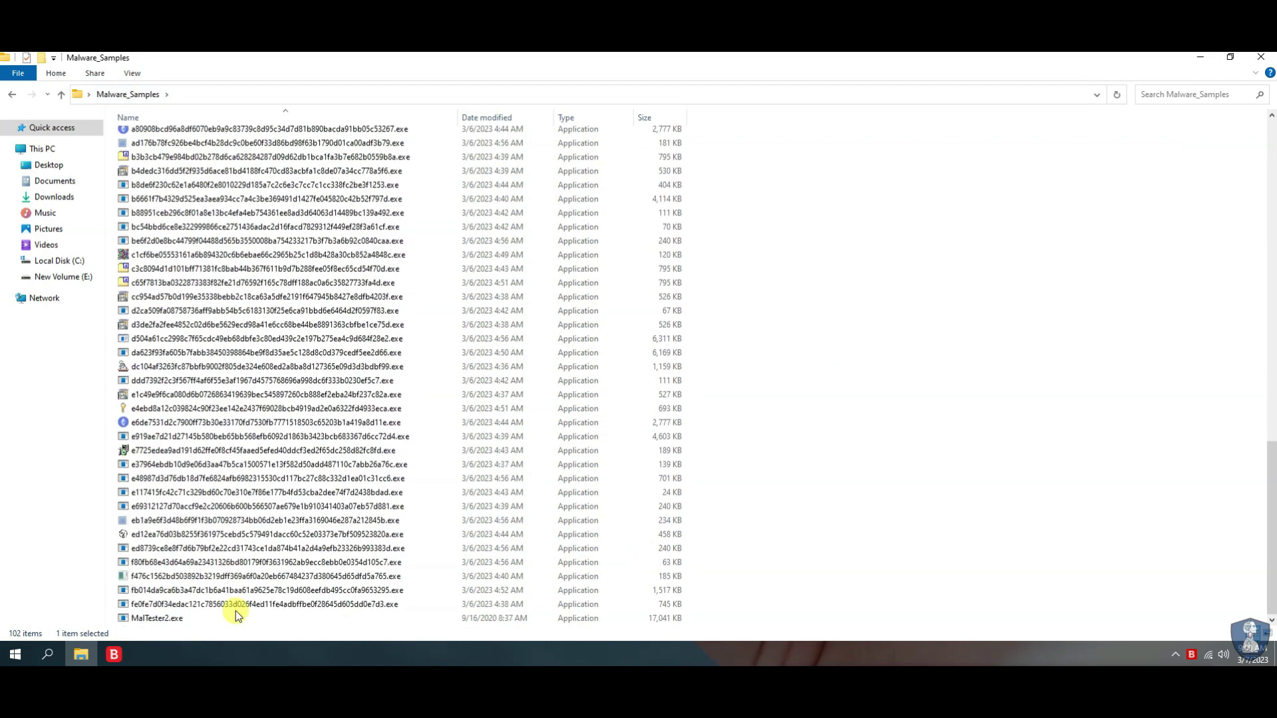
pyautogui.click(127, 618)
pyautogui.press('Return')
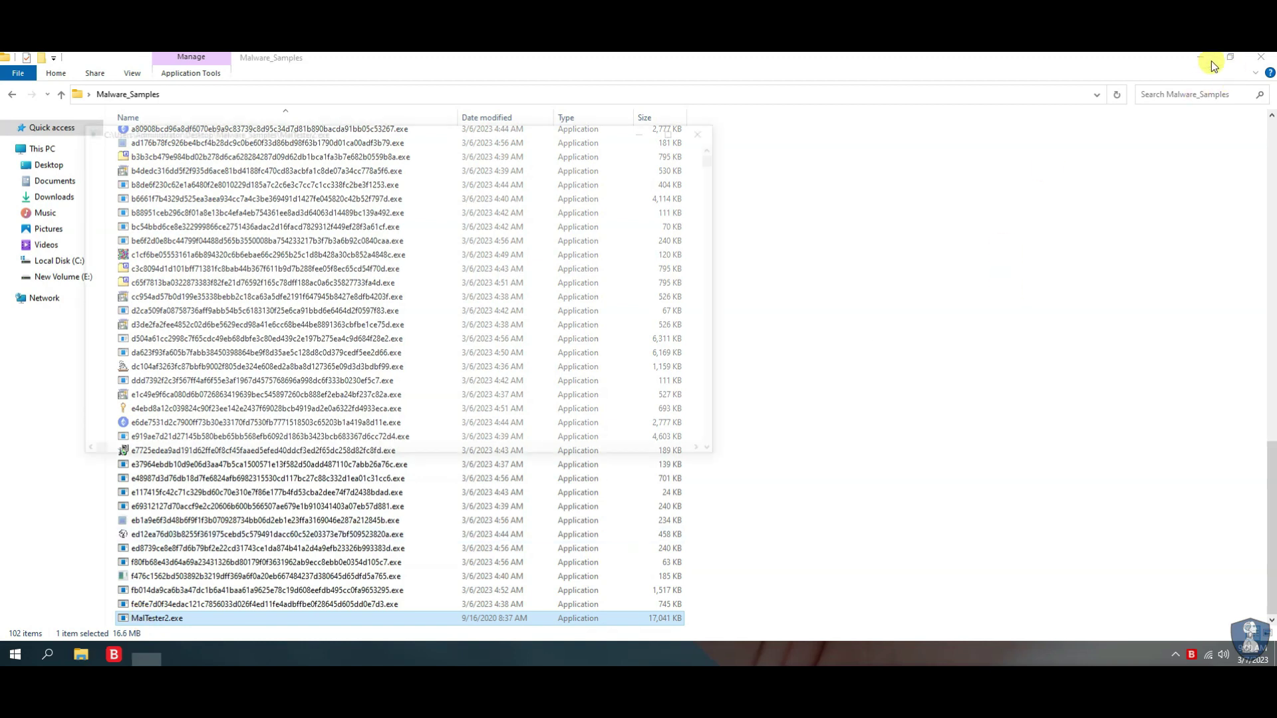
pyautogui.click(1201, 58)
pyautogui.moveTo(381, 123); pyautogui.dragTo(394, 63)
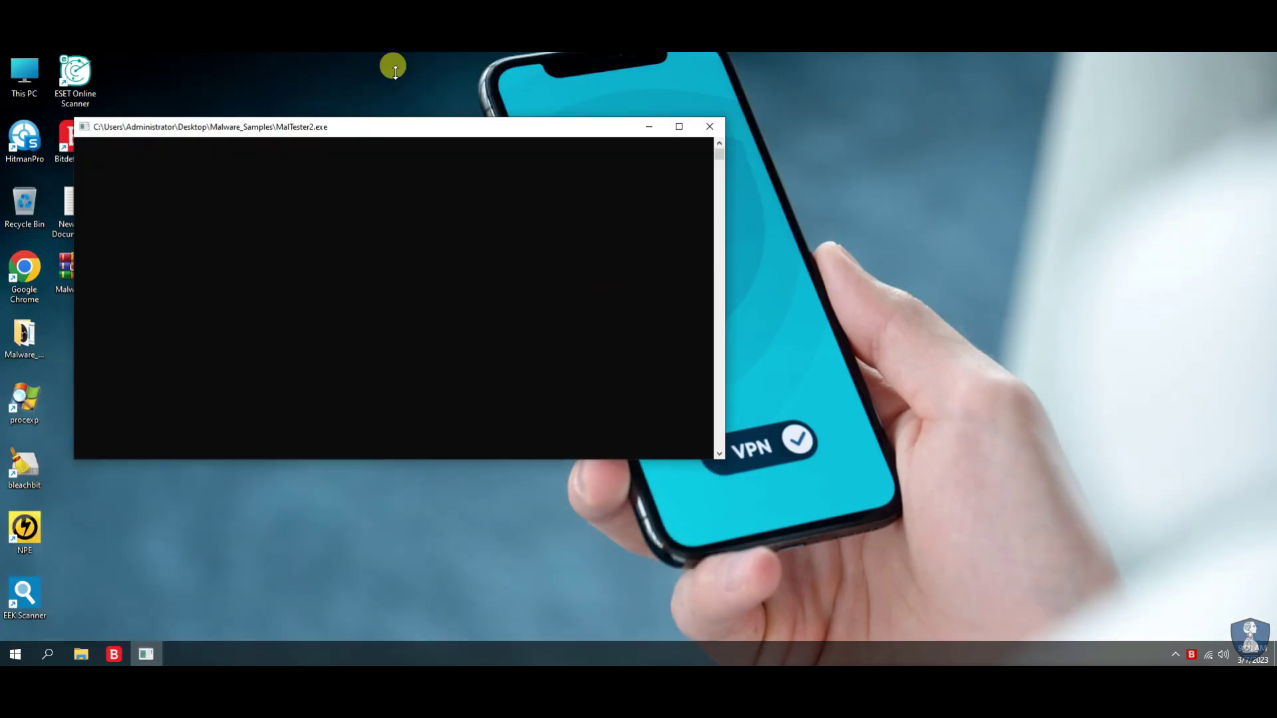
# Launch Process Explorer and Task Manager to monitor the system during the test.
pyautogui.doubleClick(25, 402)
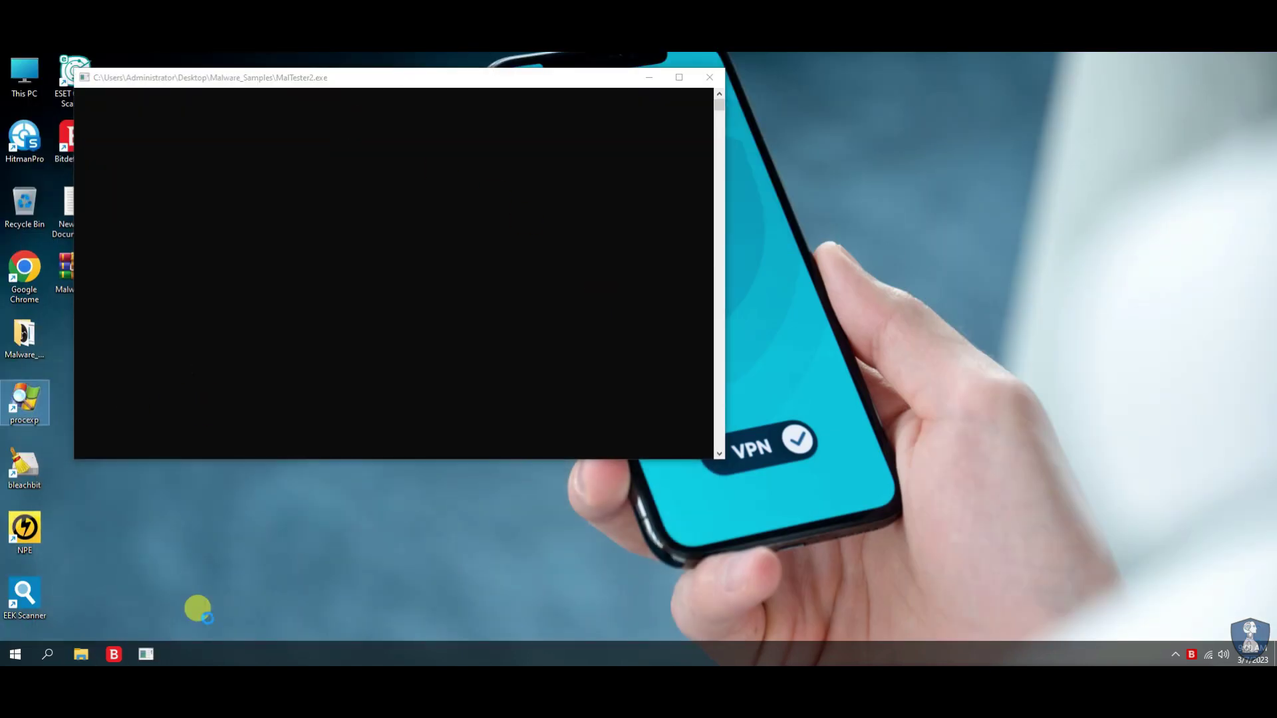
pyautogui.rightClick(321, 658)
pyautogui.click(407, 590)
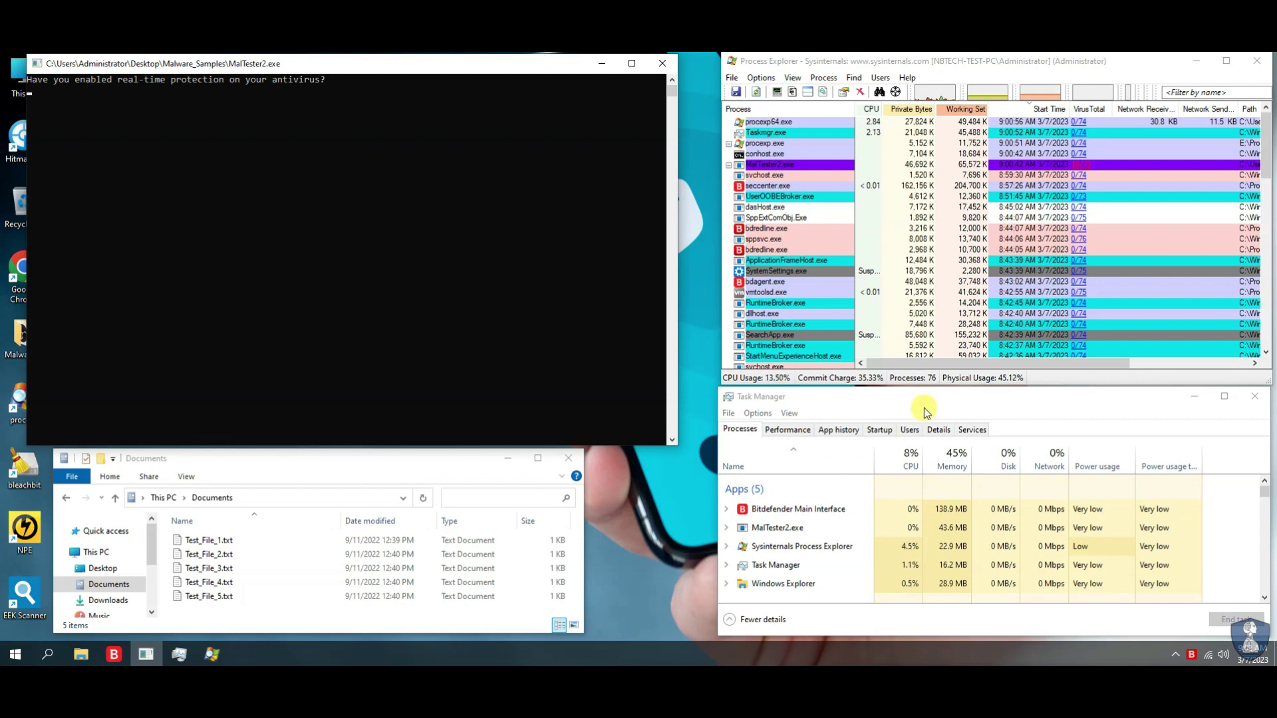
# Check Task Manager's startup entries and compare the running processes sorted by CPU and by memory usage.
pyautogui.click(880, 430)
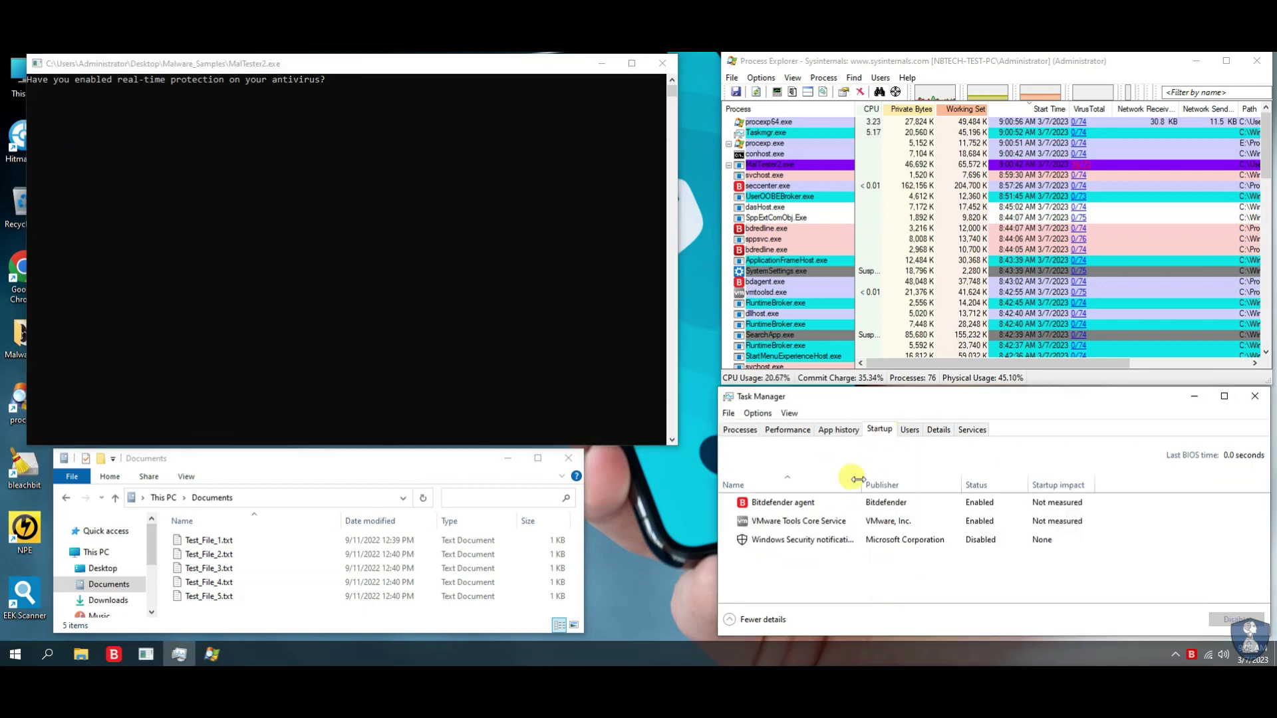
pyautogui.click(740, 430)
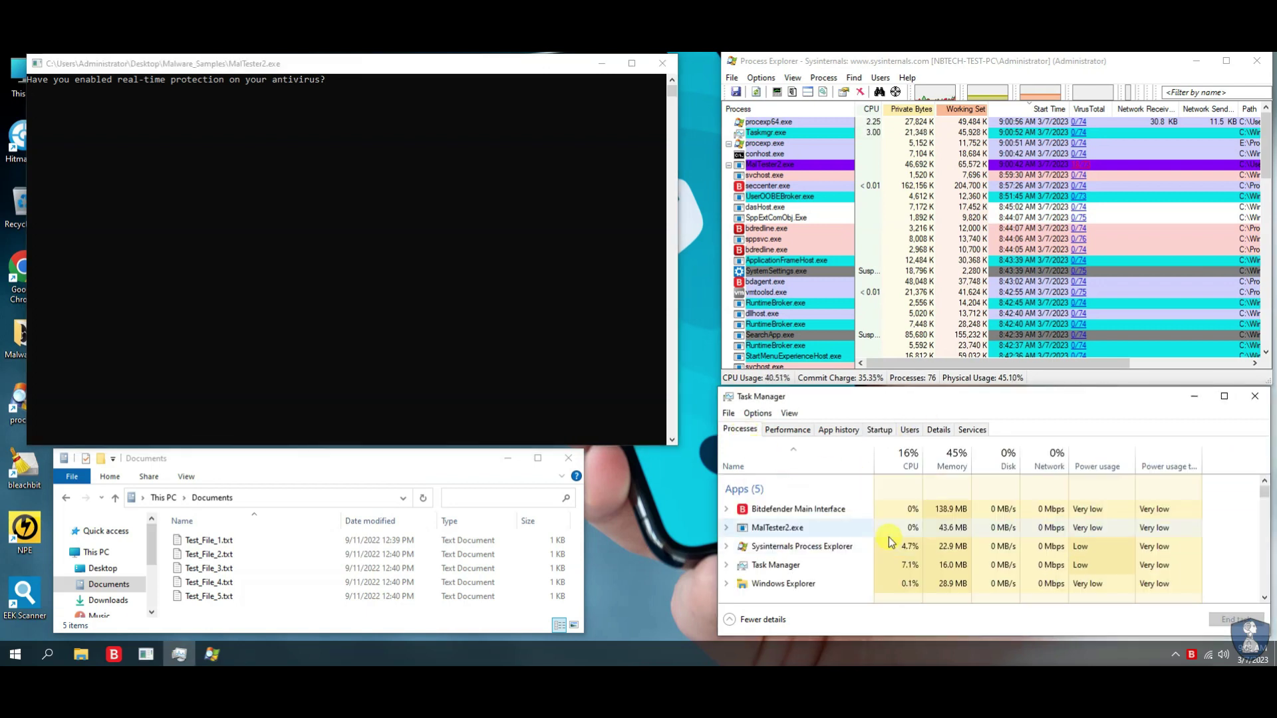
pyautogui.click(898, 460)
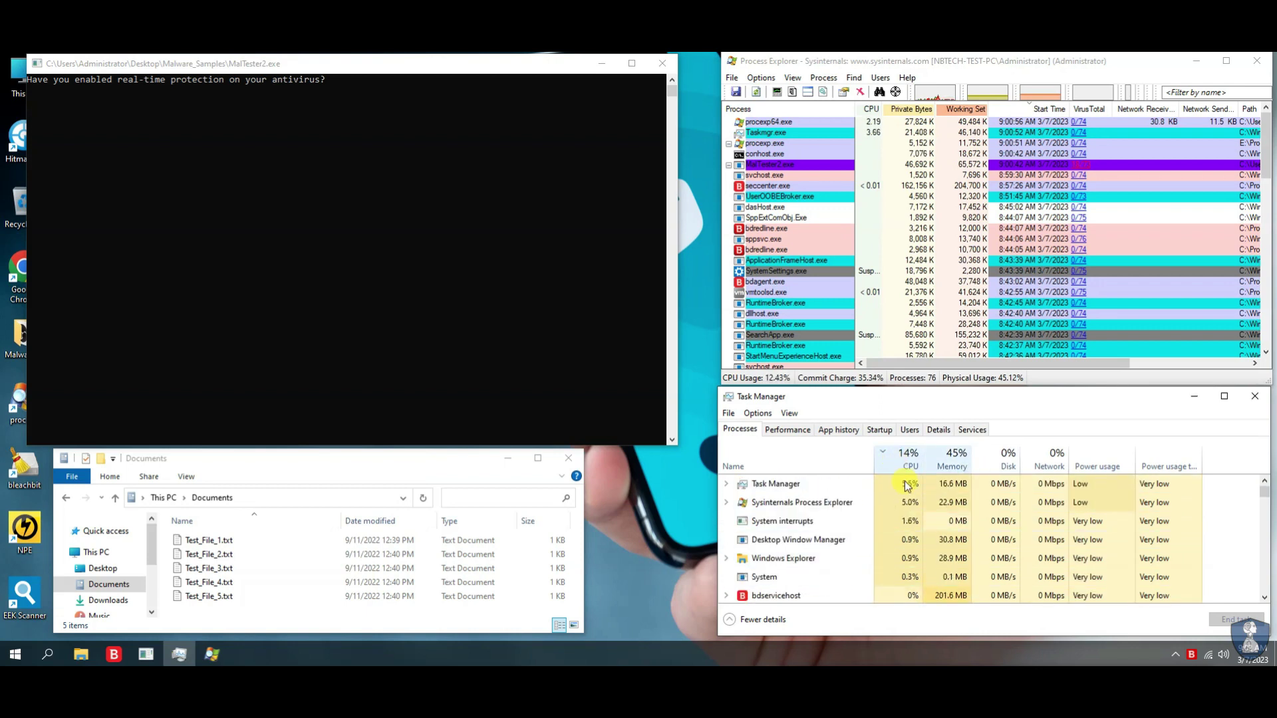
pyautogui.click(952, 457)
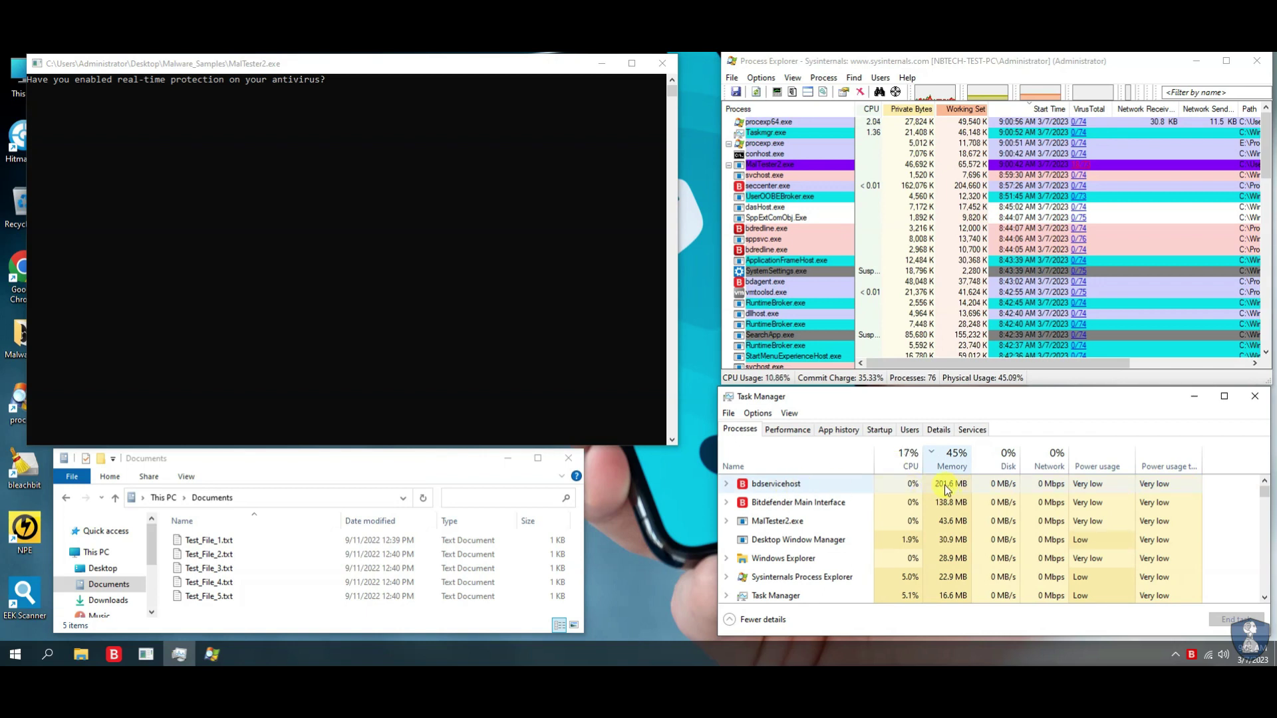
pyautogui.click(907, 459)
# Narrow the Working Set column in Process Explorer and review the running processes with their VirusTotal scores.
pyautogui.click(927, 61)
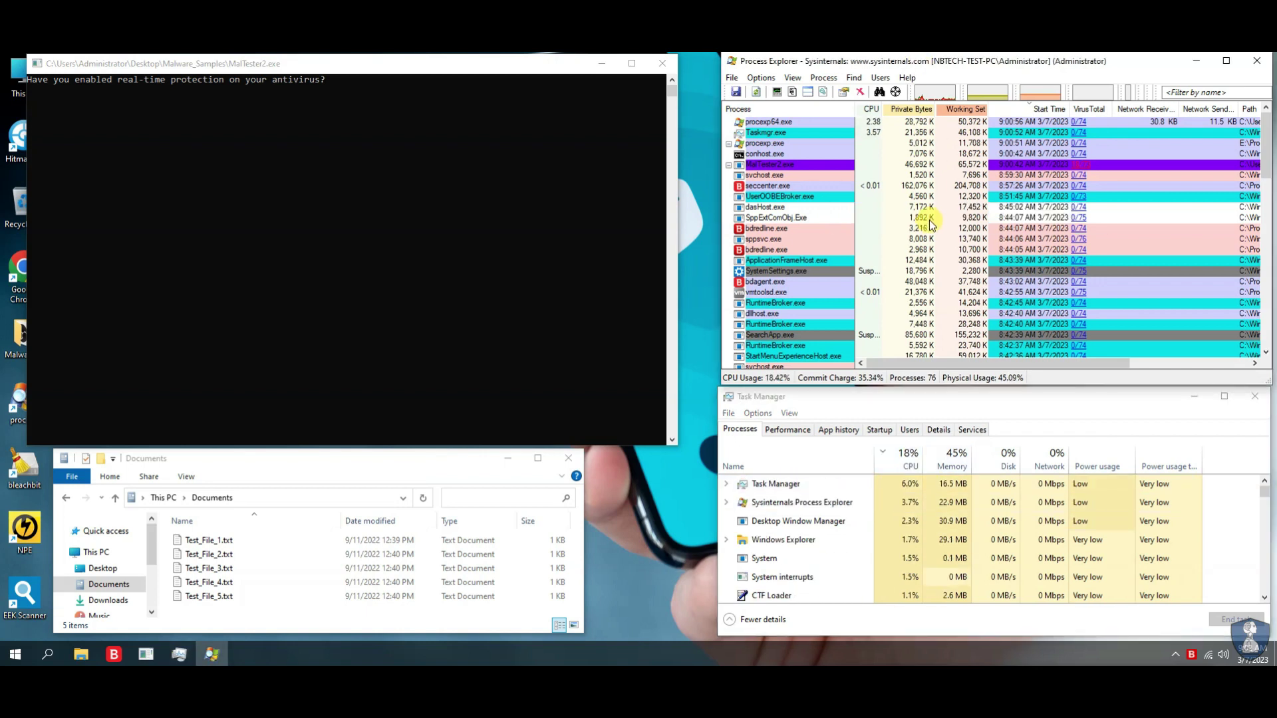
pyautogui.moveTo(986, 110); pyautogui.dragTo(971, 114)
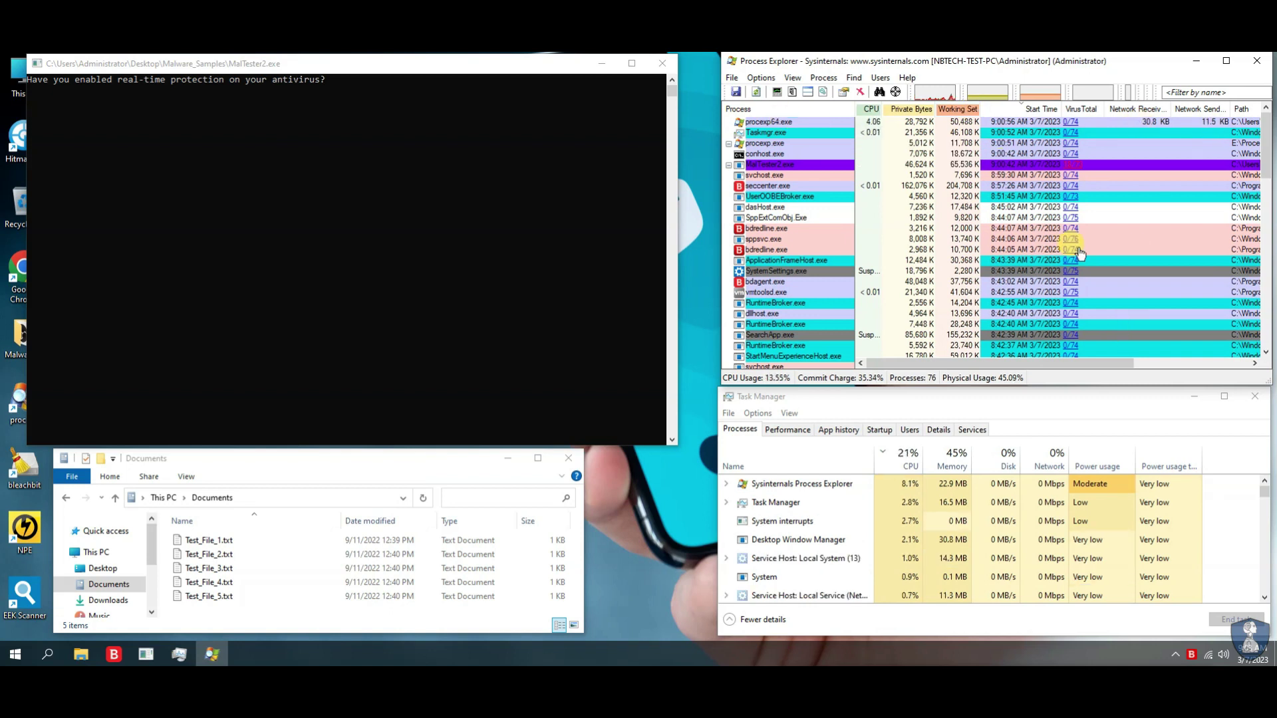
pyautogui.scroll(-13, 1090, 306)
pyautogui.scroll(13, 1088, 304)
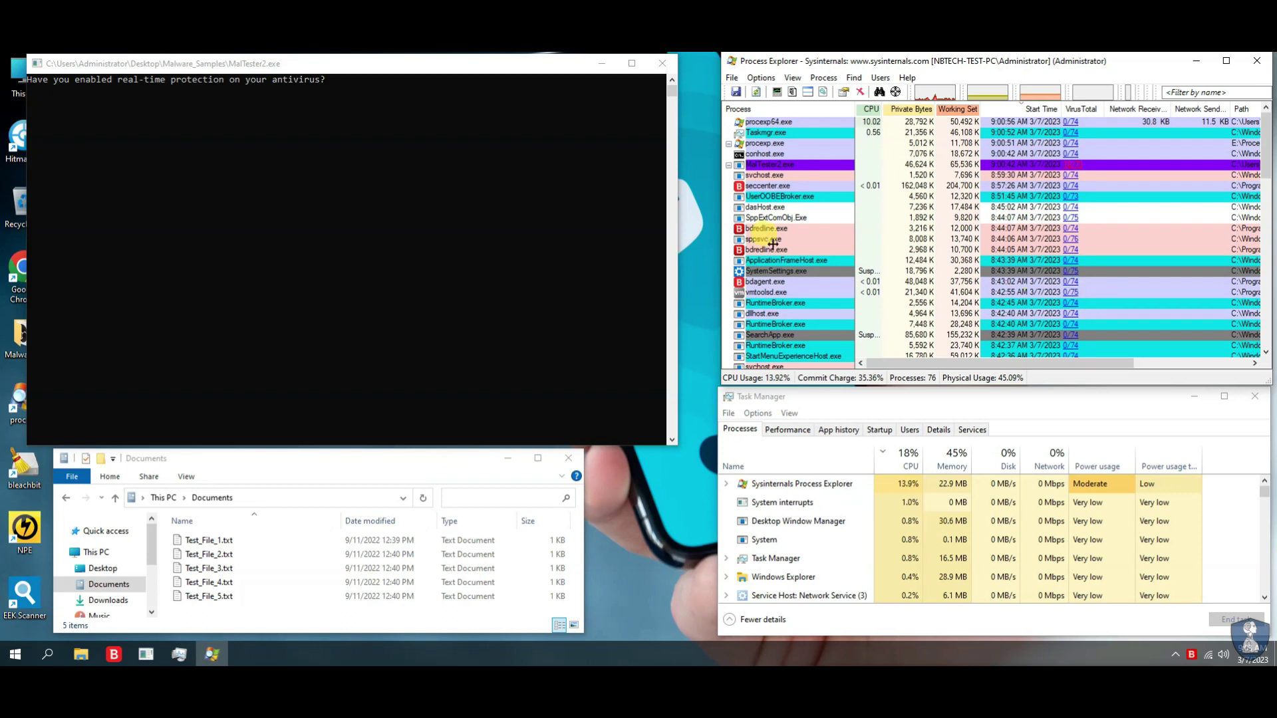
# Look through the Pictures folder and the test files in Documents before returning to the MalTester2 console.
pyautogui.click(307, 462)
pyautogui.scroll(-1, 107, 586)
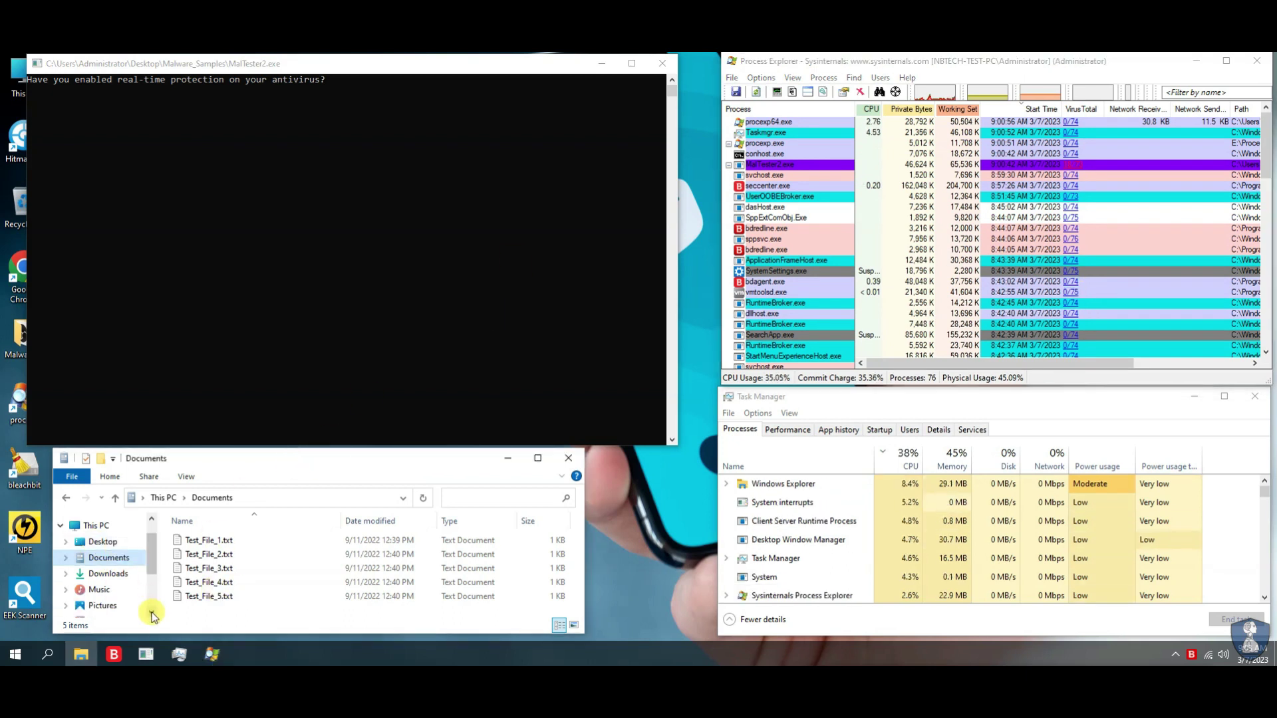
pyautogui.click(103, 585)
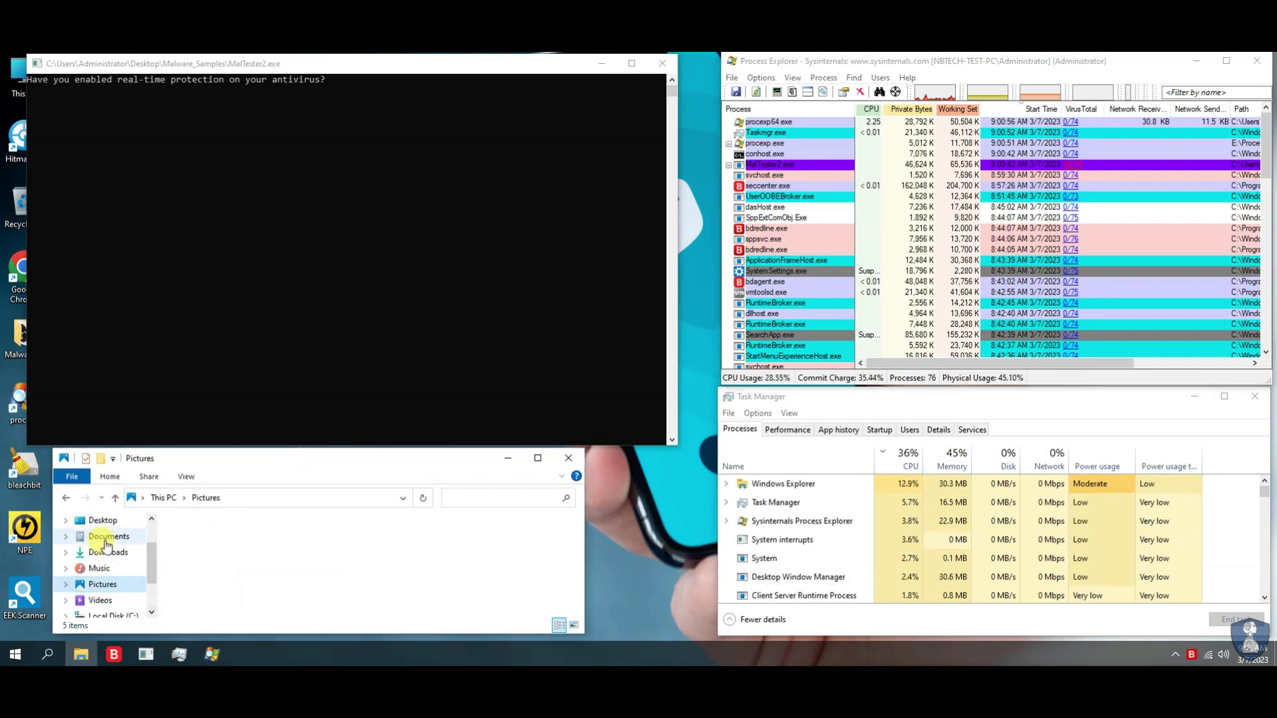
pyautogui.click(106, 537)
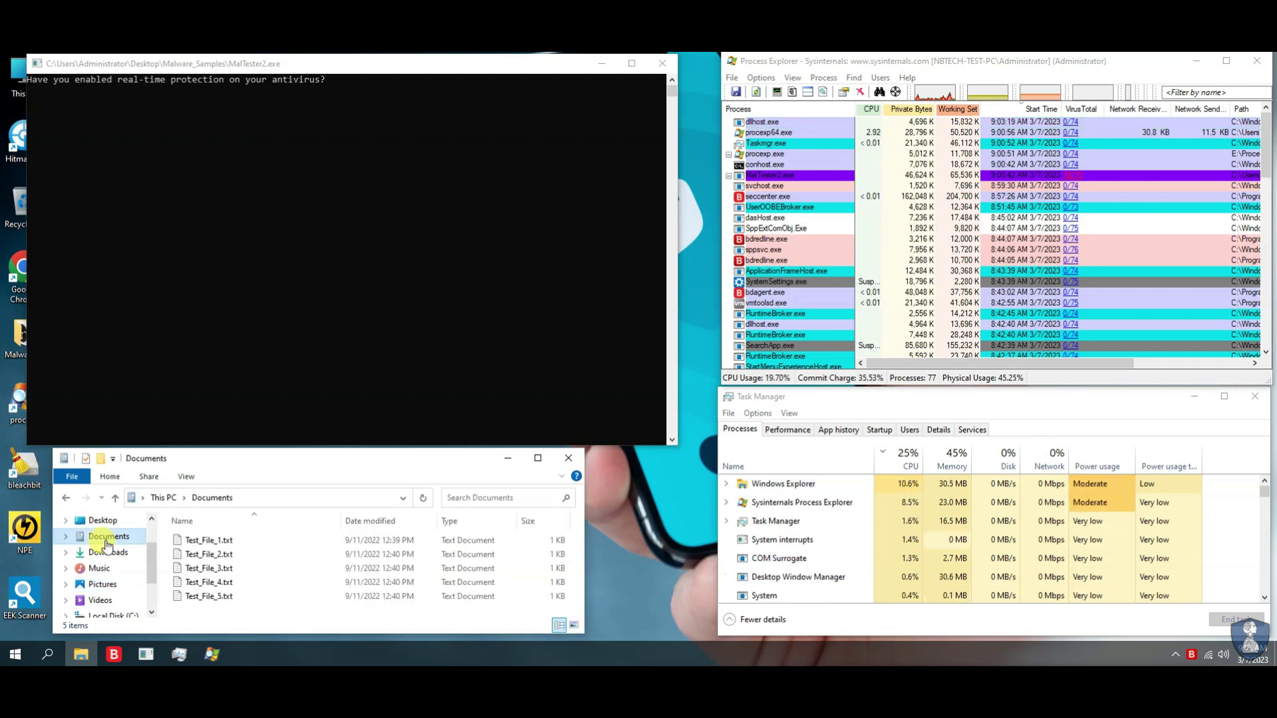
pyautogui.click(345, 63)
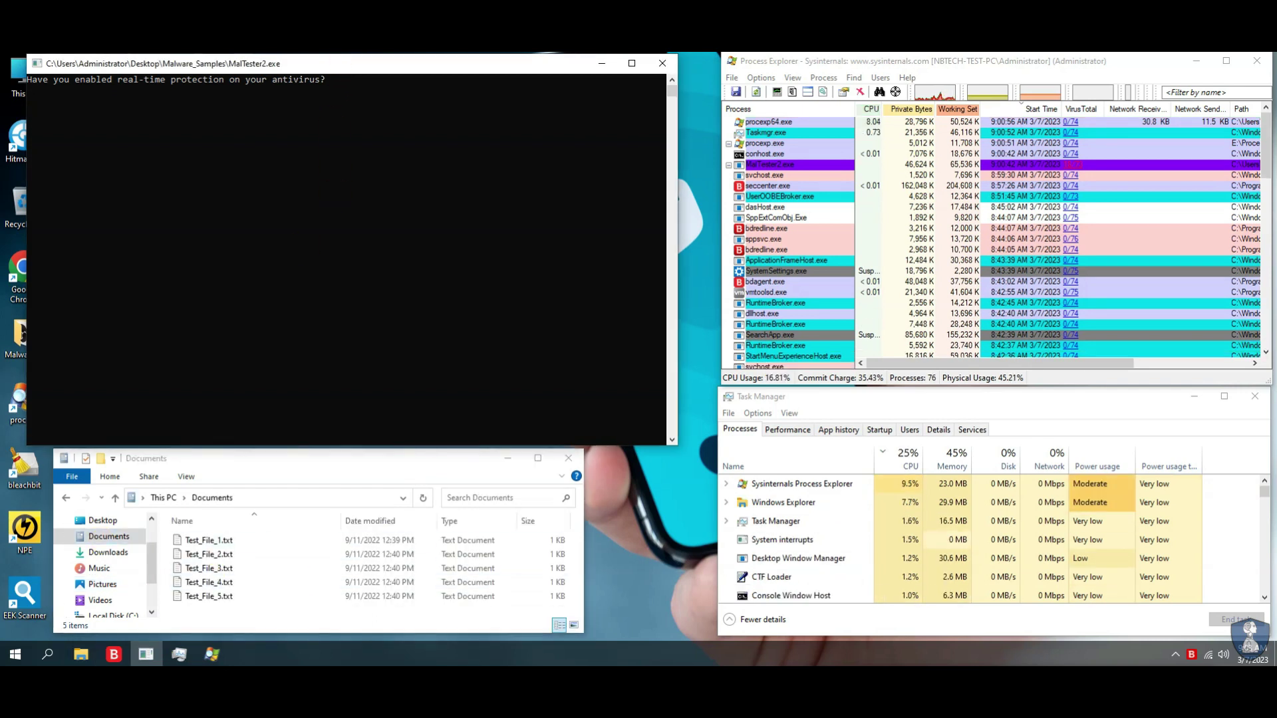
# Look over Bitdefender's dashboard and privacy features, and close its window.
pyautogui.click(114, 655)
pyautogui.click(812, 269)
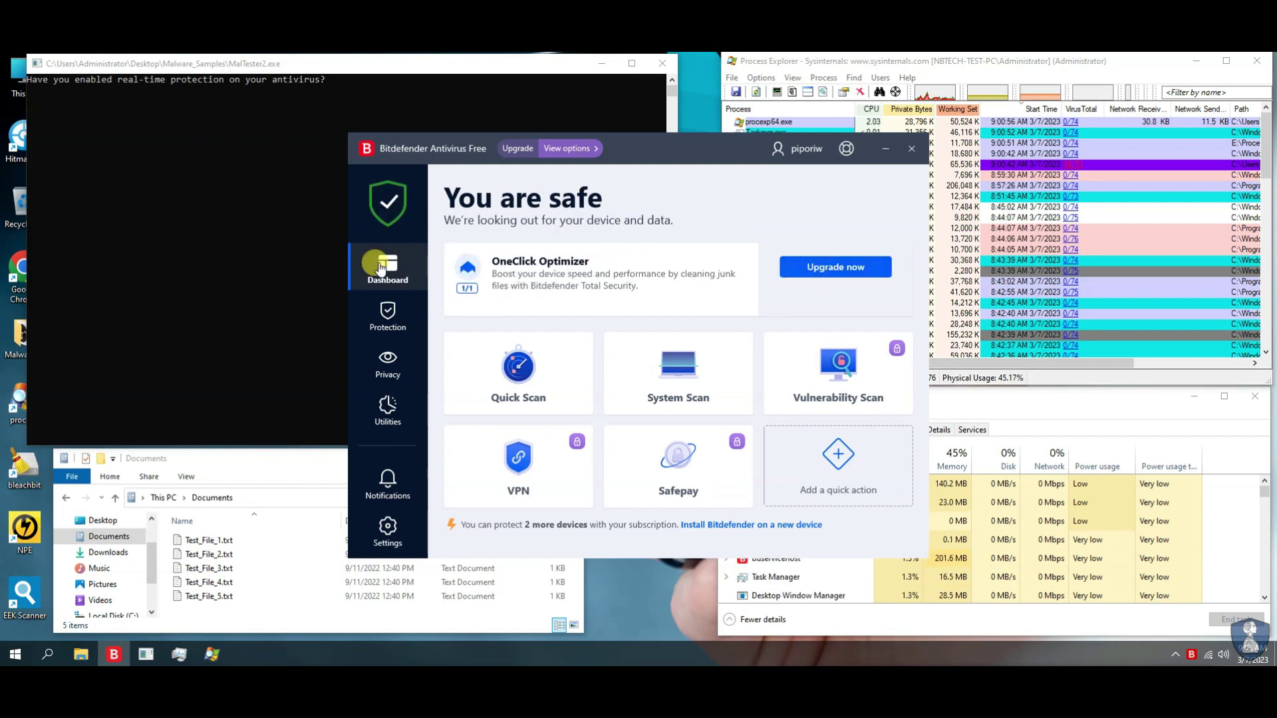
pyautogui.click(389, 367)
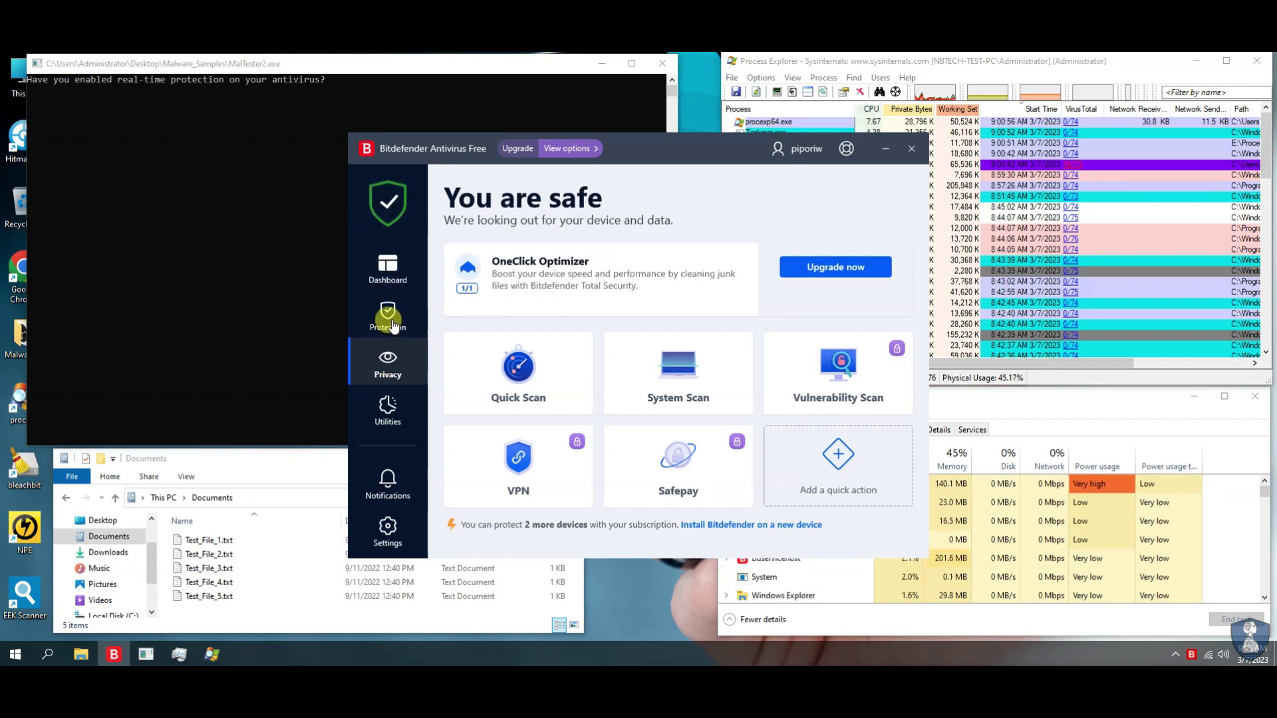
pyautogui.click(388, 273)
pyautogui.click(911, 150)
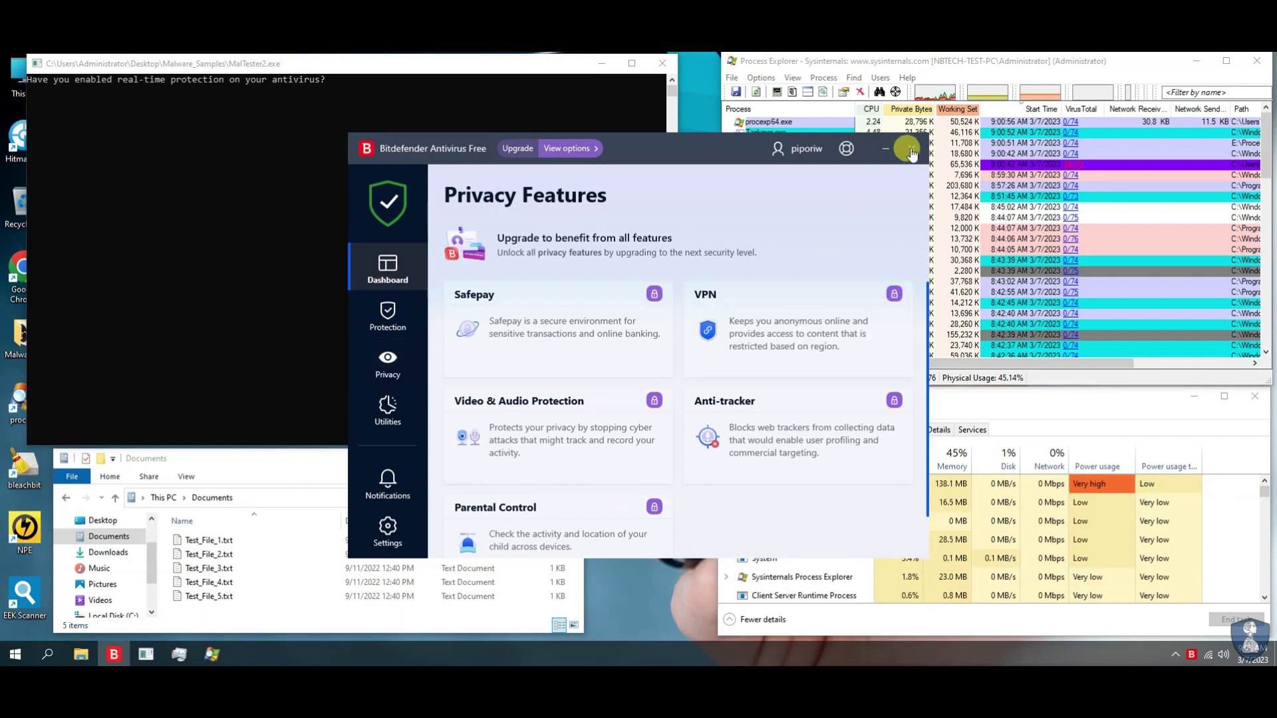
# Run a Bitdefender update check and close the update and main antivirus windows.
pyautogui.rightClick(1192, 654)
pyautogui.click(1189, 644)
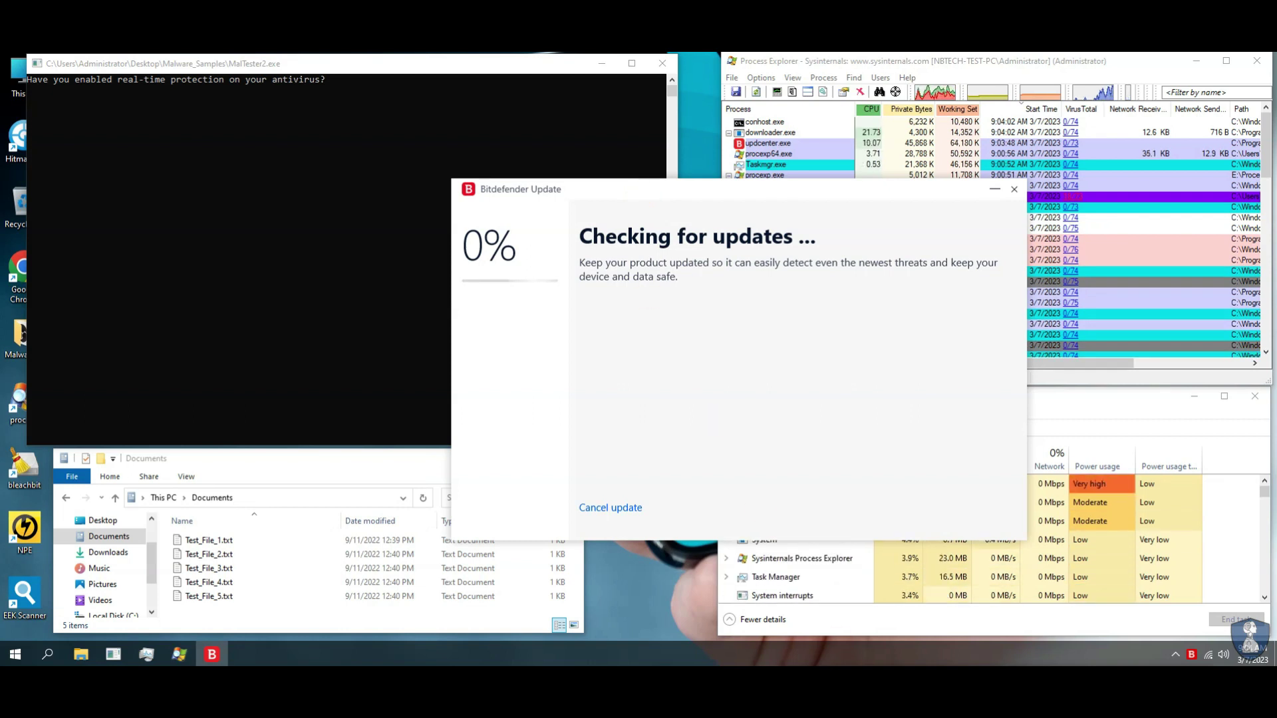
pyautogui.click(613, 515)
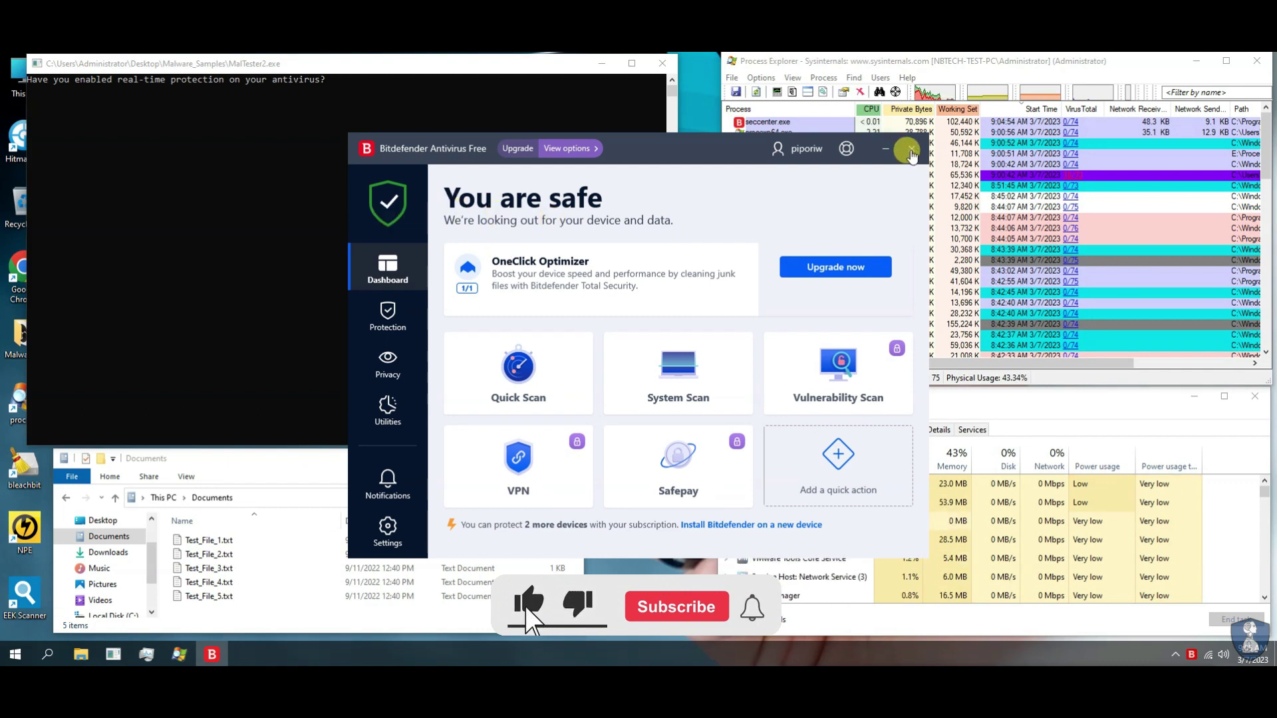
pyautogui.click(911, 149)
# Start the MalTester2 run by answering "y" to the question about real-time protection.
pyautogui.click(275, 65)
pyautogui.write('y')
pyautogui.press('Return')
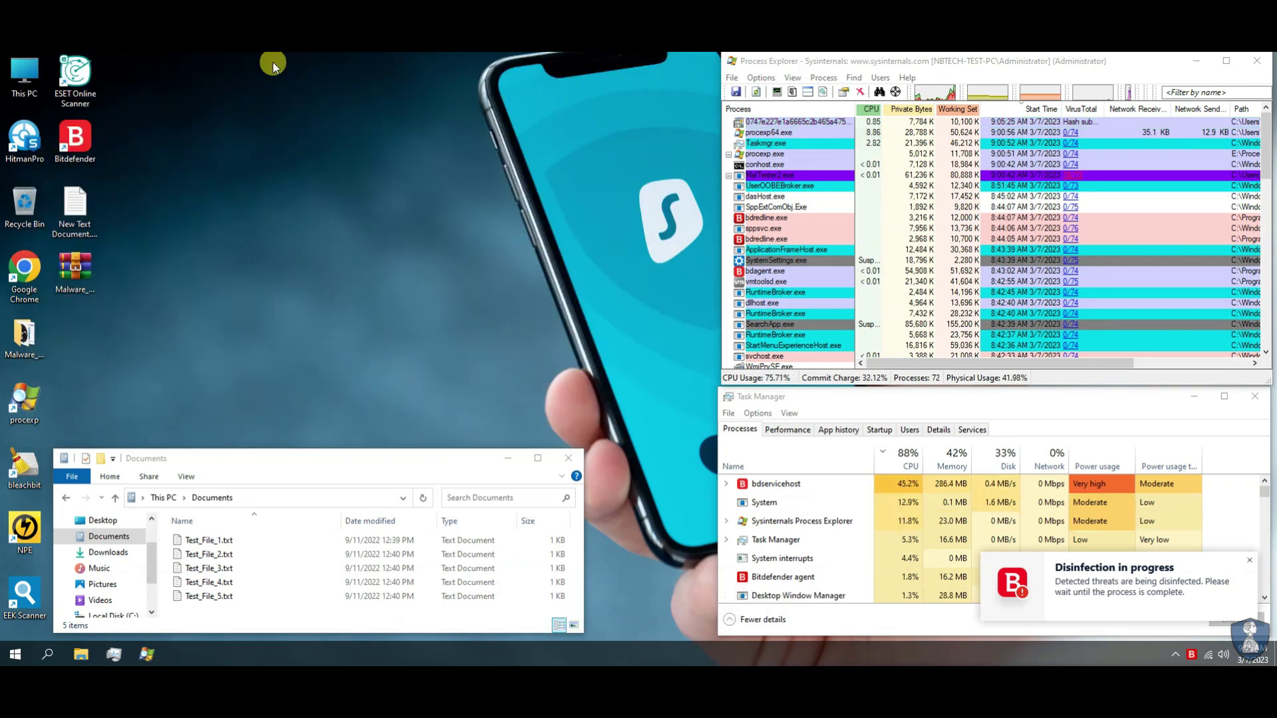
# Disable Bitdefender Shield permanently in the antivirus protection's advanced settings.
pyautogui.click(1139, 590)
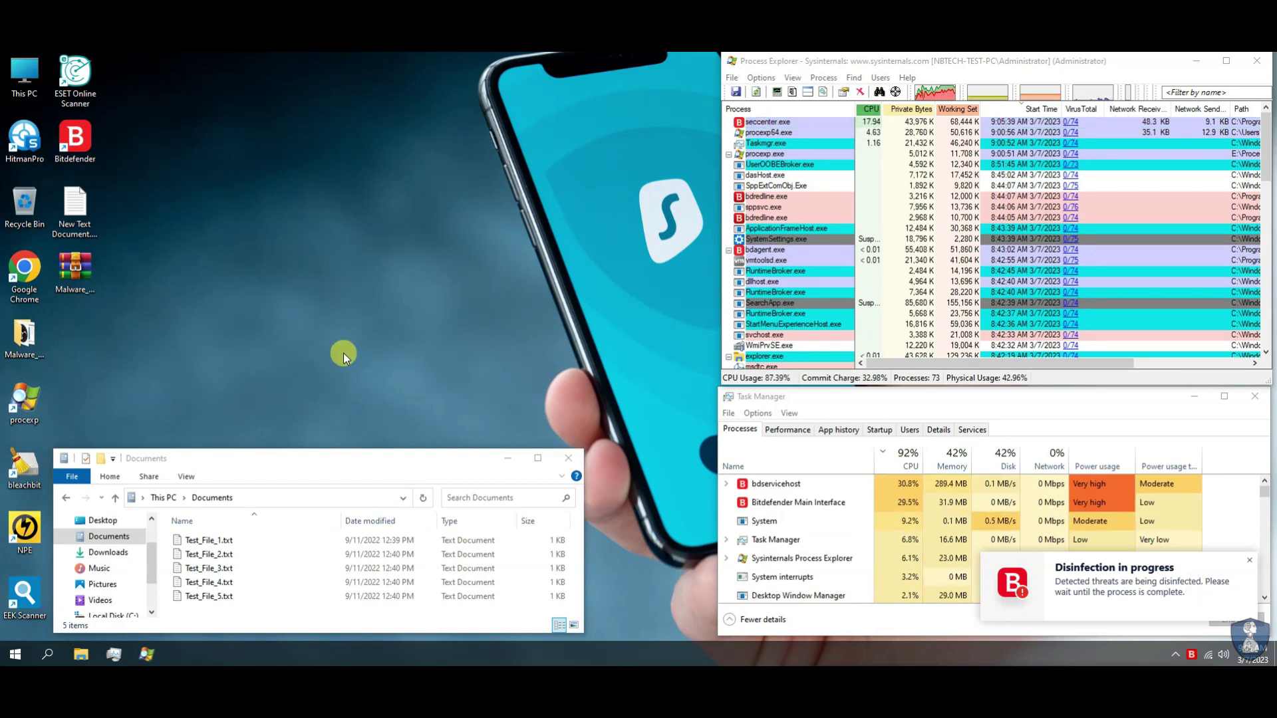
pyautogui.click(391, 318)
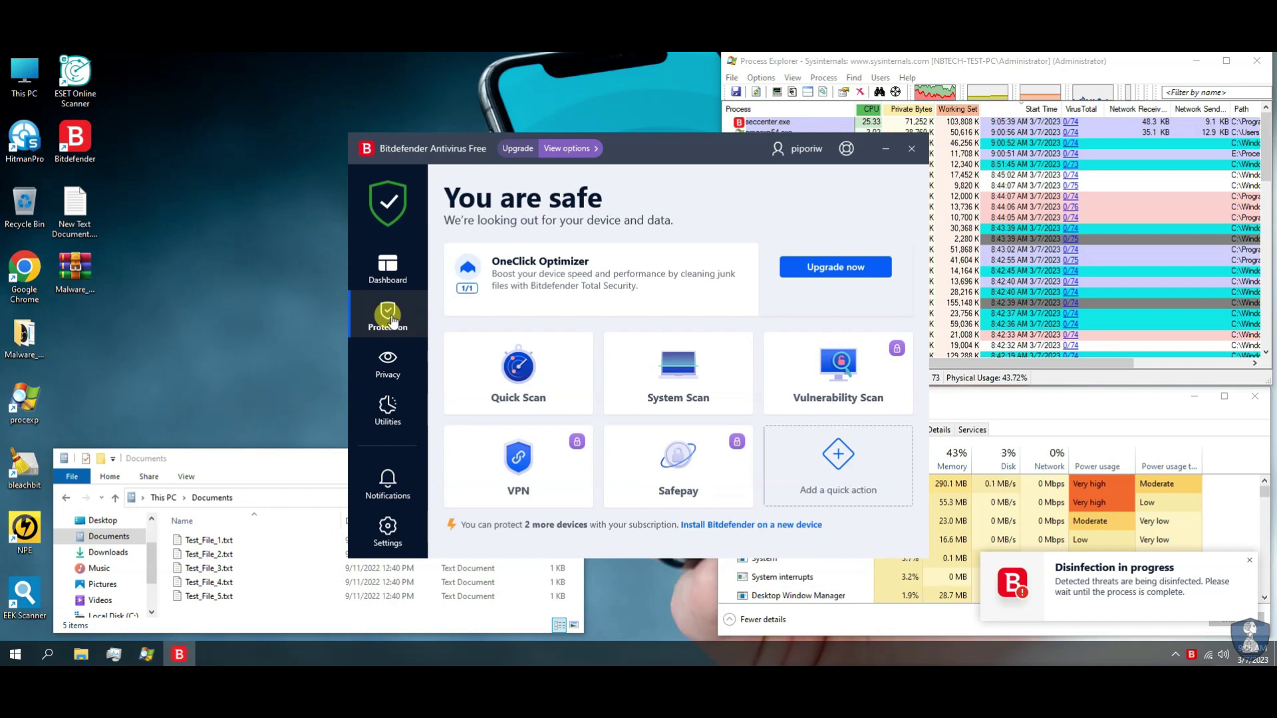
pyautogui.click(501, 361)
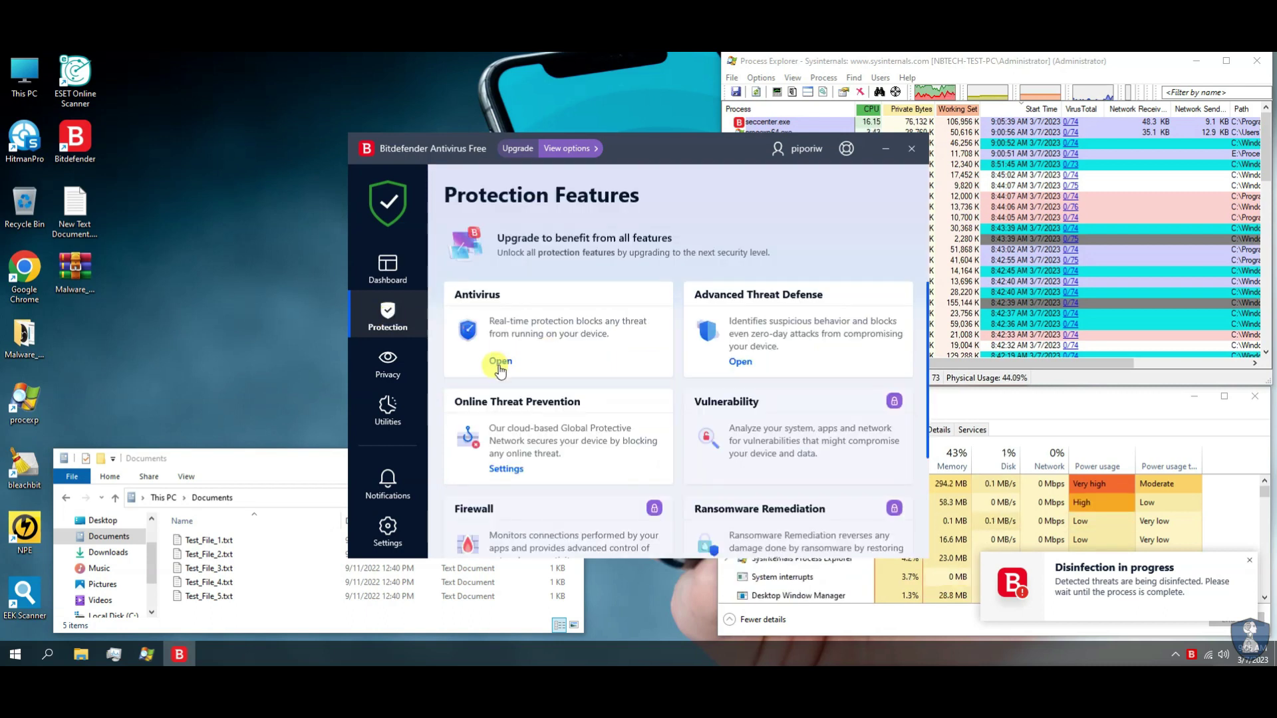
pyautogui.click(587, 341)
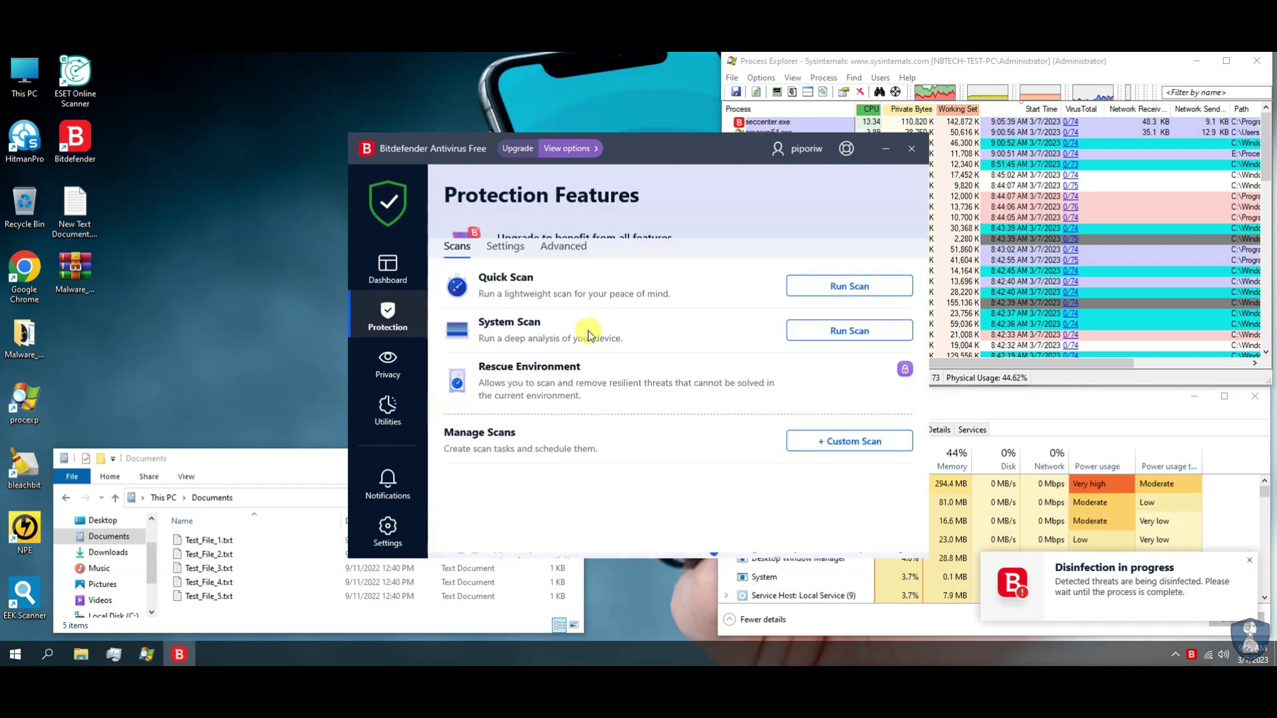
pyautogui.click(506, 247)
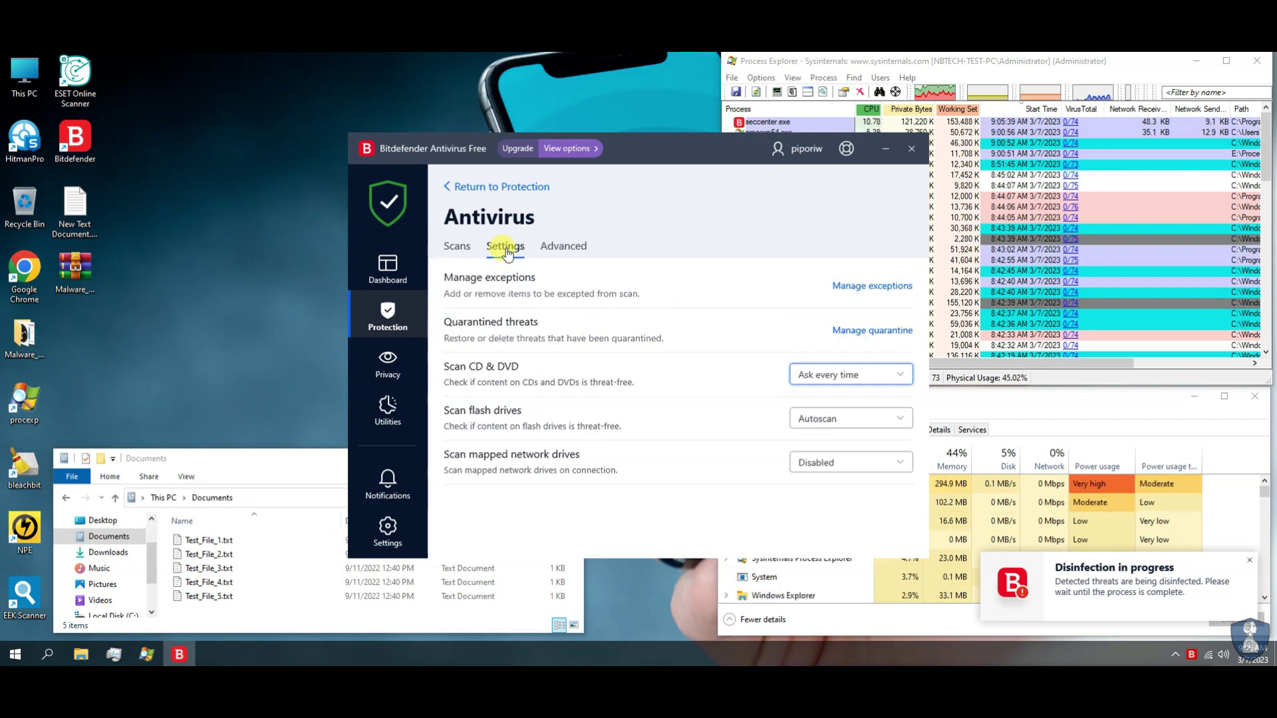
pyautogui.click(564, 247)
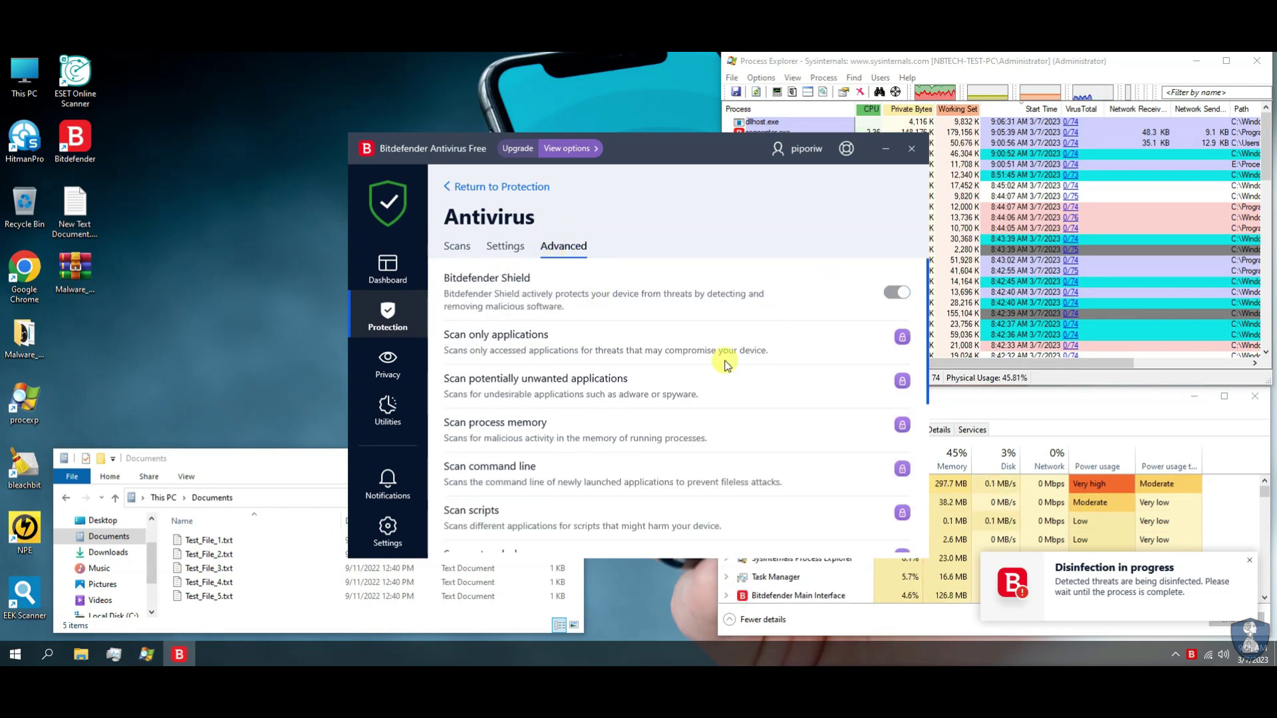
pyautogui.click(613, 365)
pyautogui.click(527, 493)
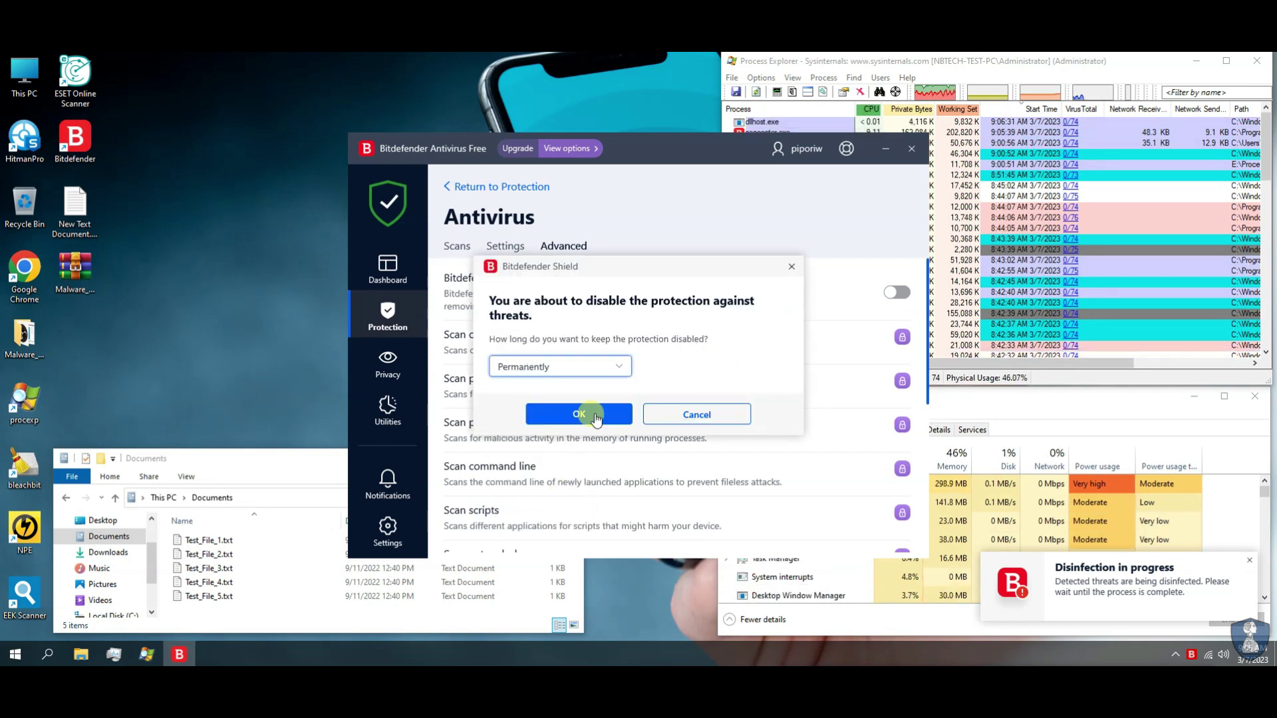
pyautogui.click(582, 413)
# Inspect the quarantined item's threat name and original location together with the quarantine settings, and close the quarantine.
pyautogui.click(504, 247)
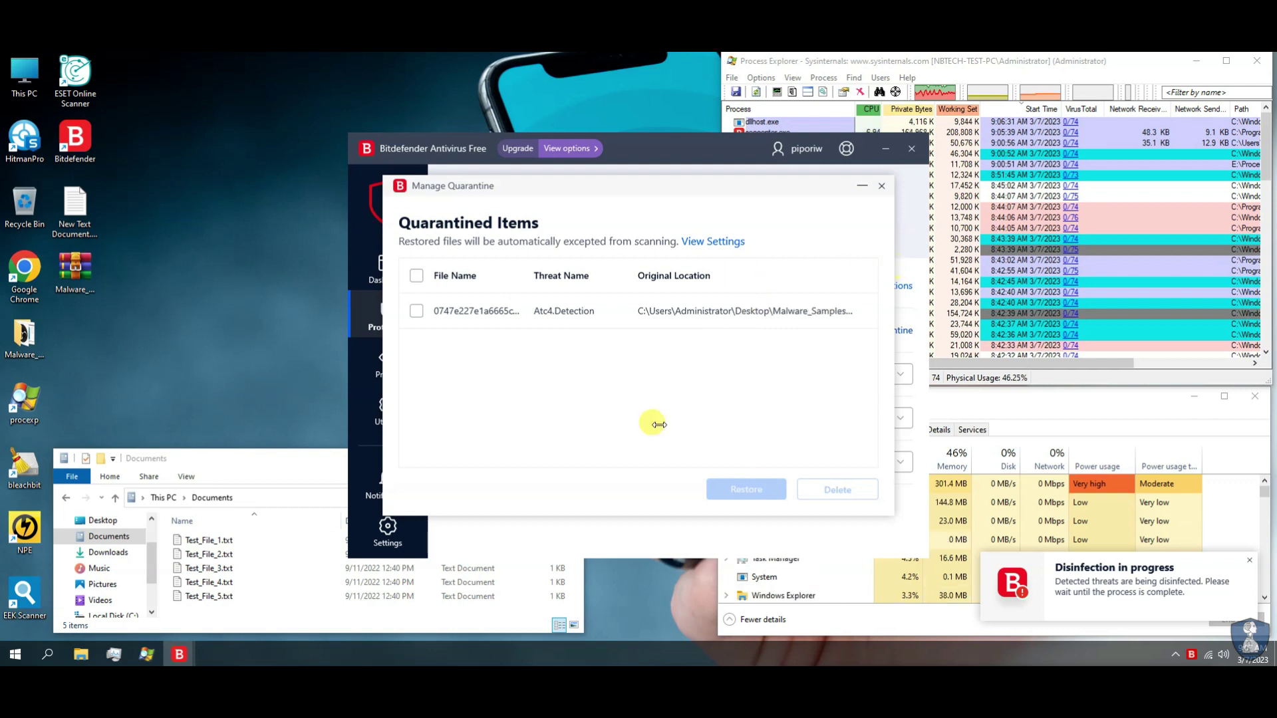
pyautogui.moveTo(624, 282)
pyautogui.mouseDown()
pyautogui.moveTo(570, 271)
pyautogui.moveTo(610, 276)
pyautogui.mouseUp()
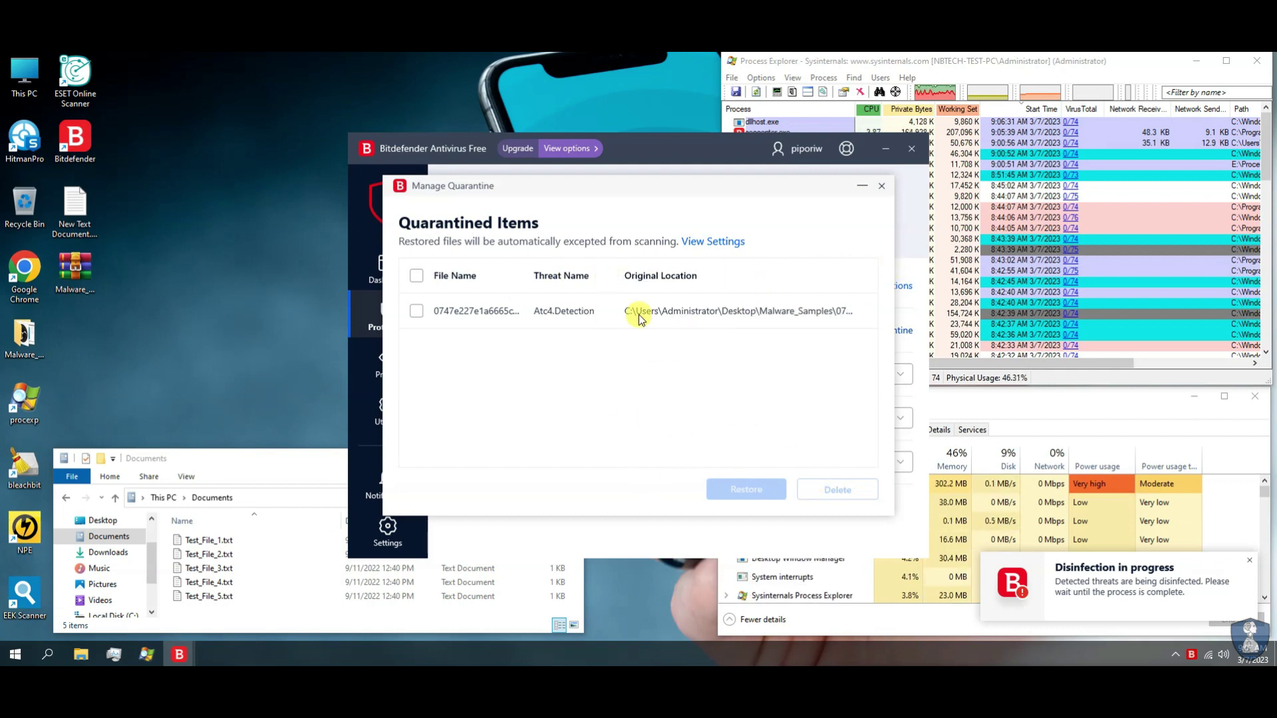
pyautogui.click(416, 311)
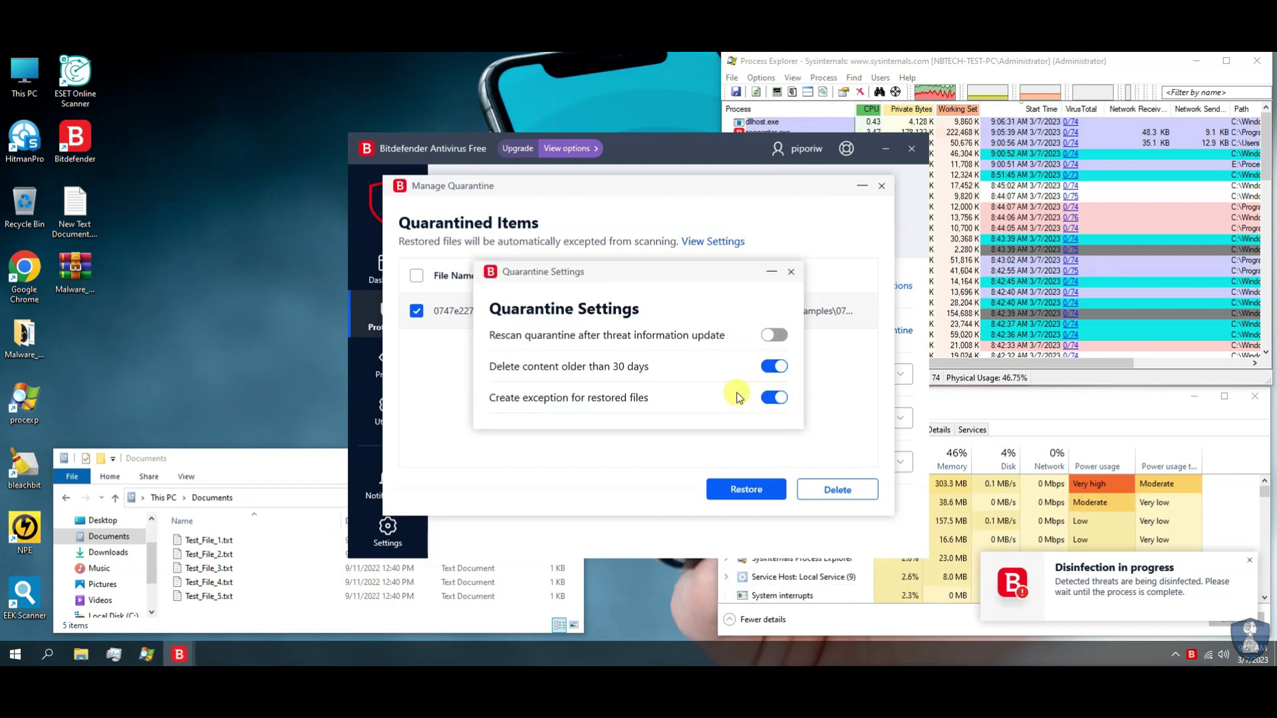
pyautogui.click(790, 271)
pyautogui.click(881, 186)
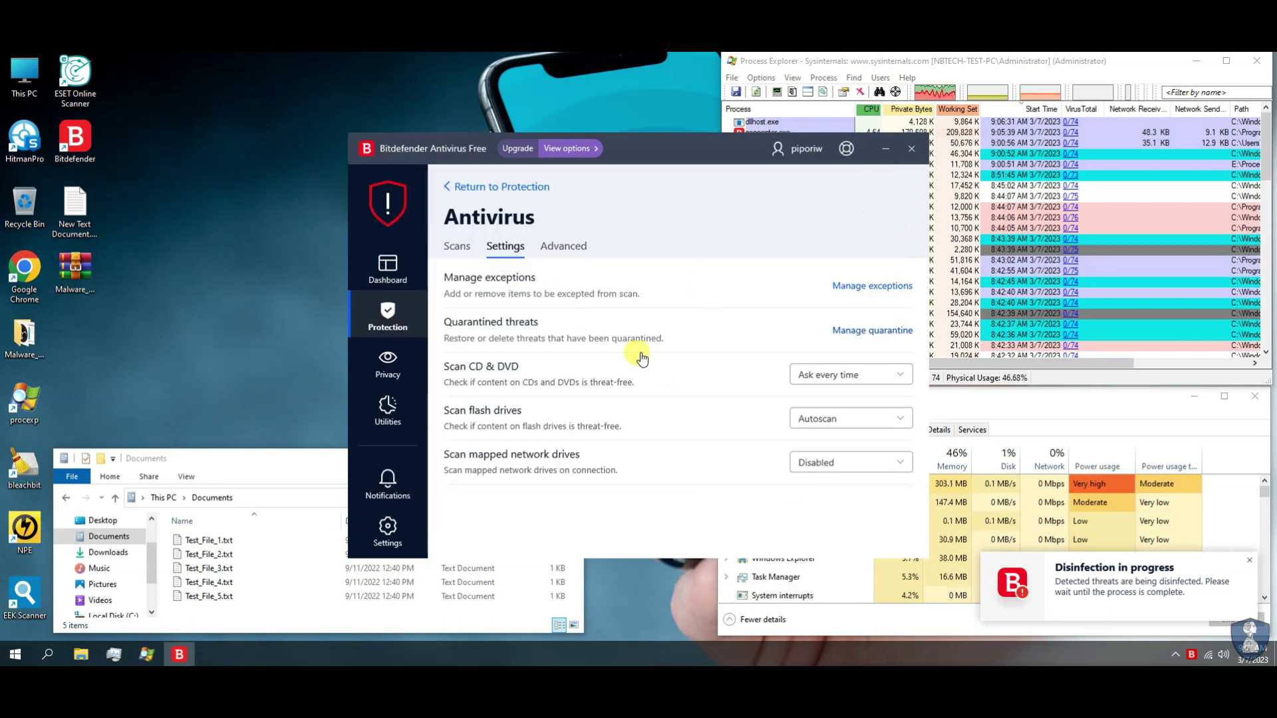
# Review the scan exceptions for Antivirus, Advanced Threat Defense and Online Threat Prevention, and return to the dashboard.
pyautogui.click(877, 283)
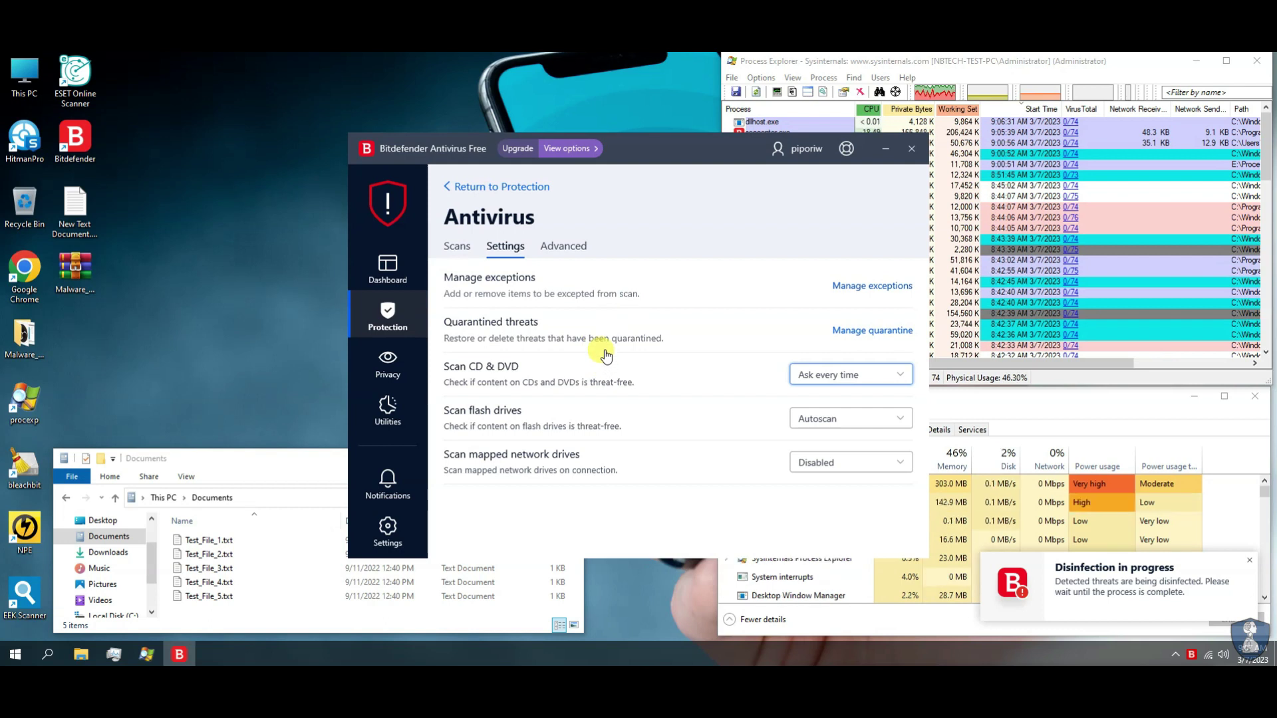
pyautogui.click(423, 301)
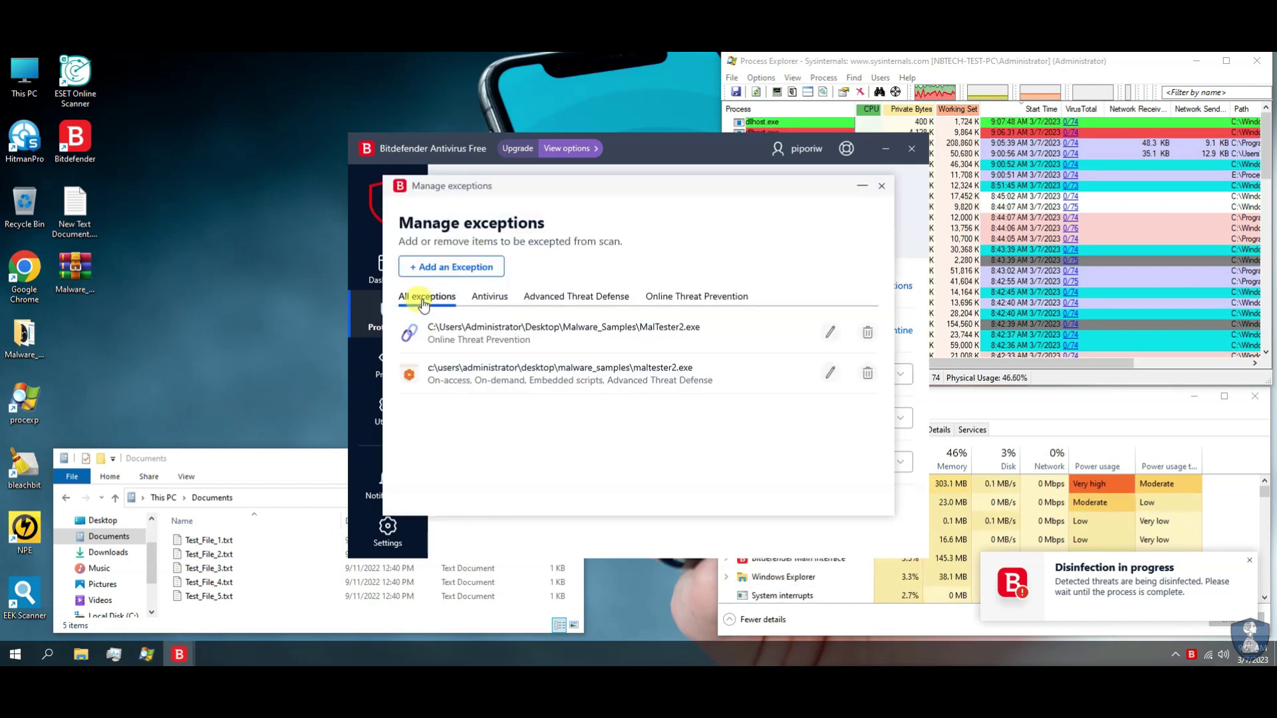
pyautogui.click(492, 302)
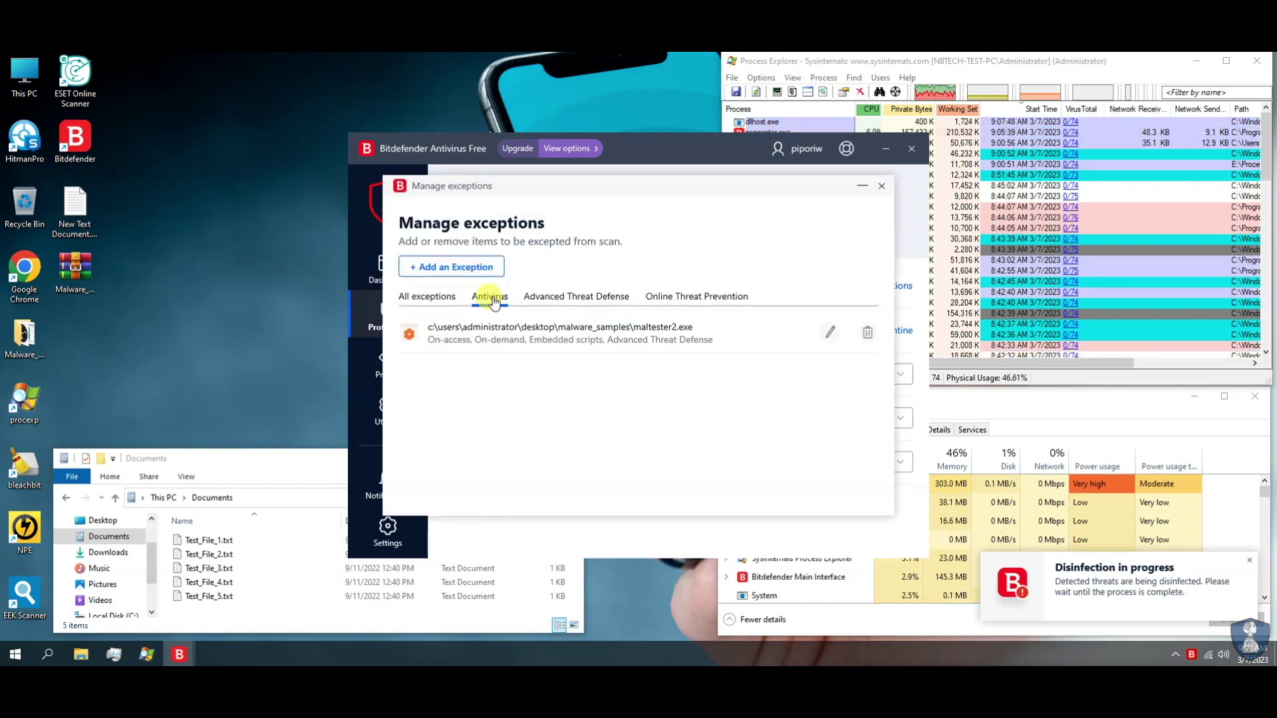
pyautogui.click(601, 305)
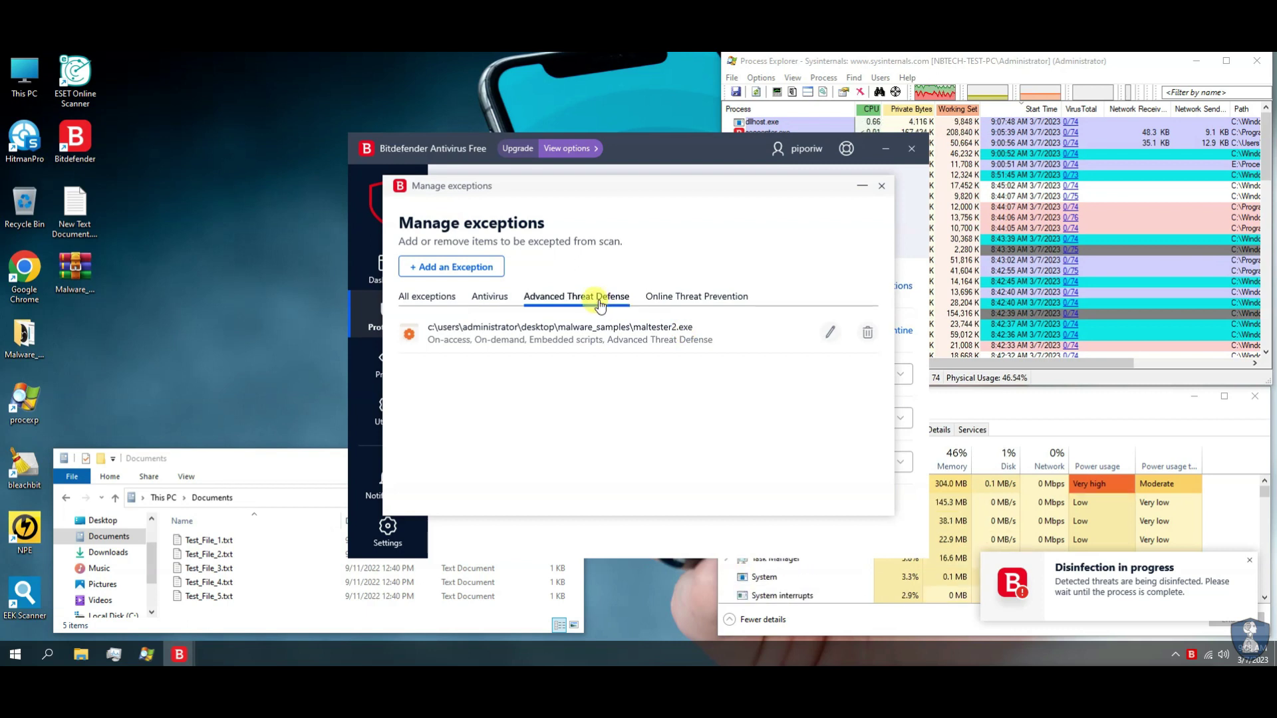
pyautogui.click(678, 303)
pyautogui.click(428, 301)
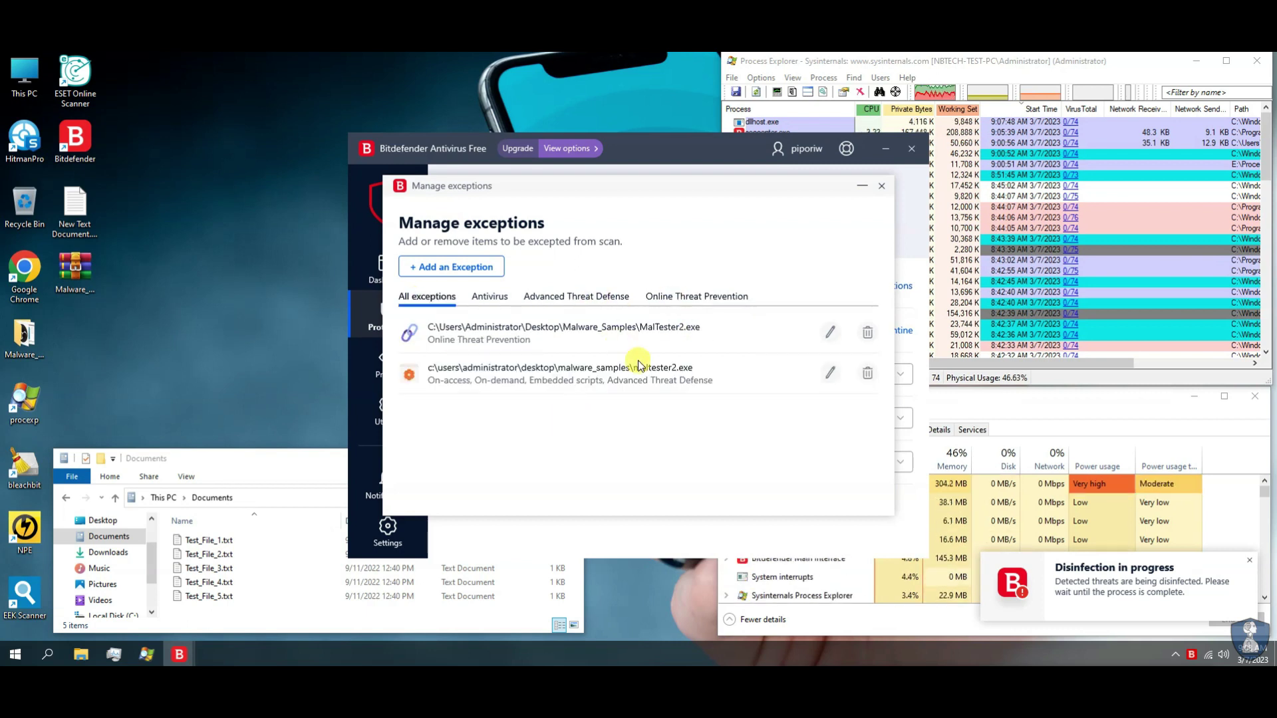
pyautogui.click(882, 189)
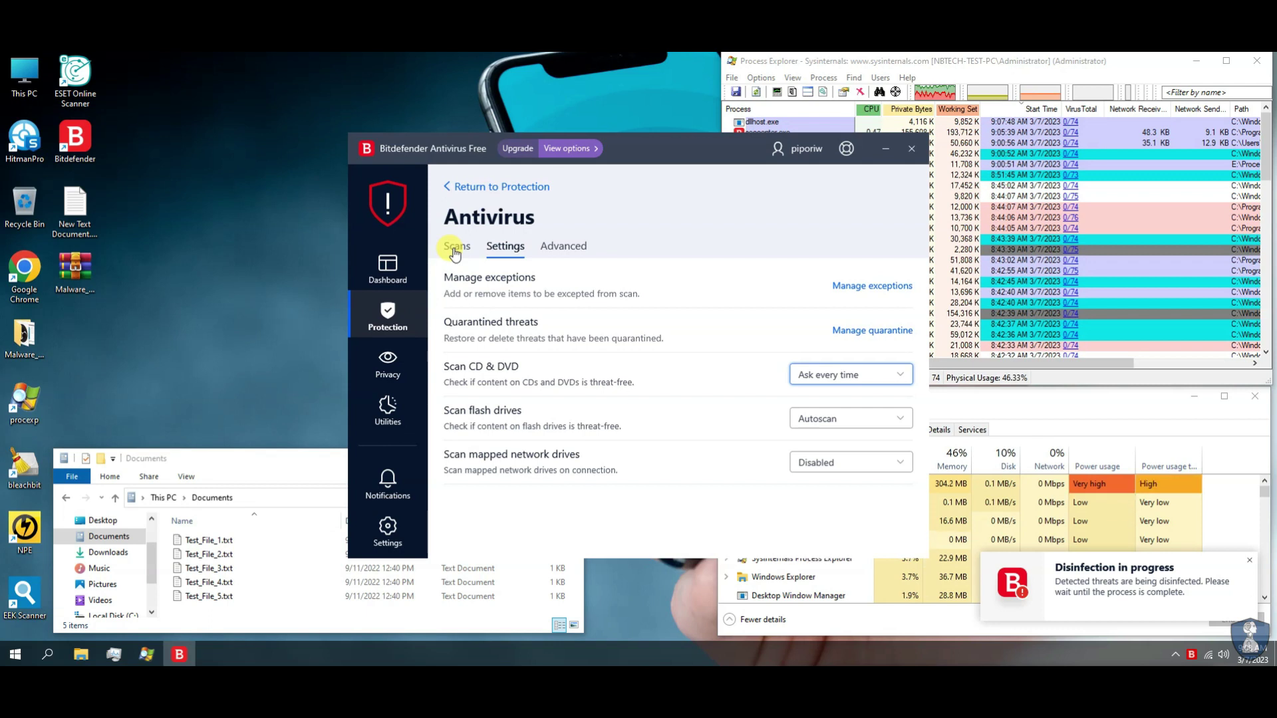
pyautogui.click(389, 273)
# Move the MoreTest folder out of Malware_Samples onto the desktop.
pyautogui.click(269, 462)
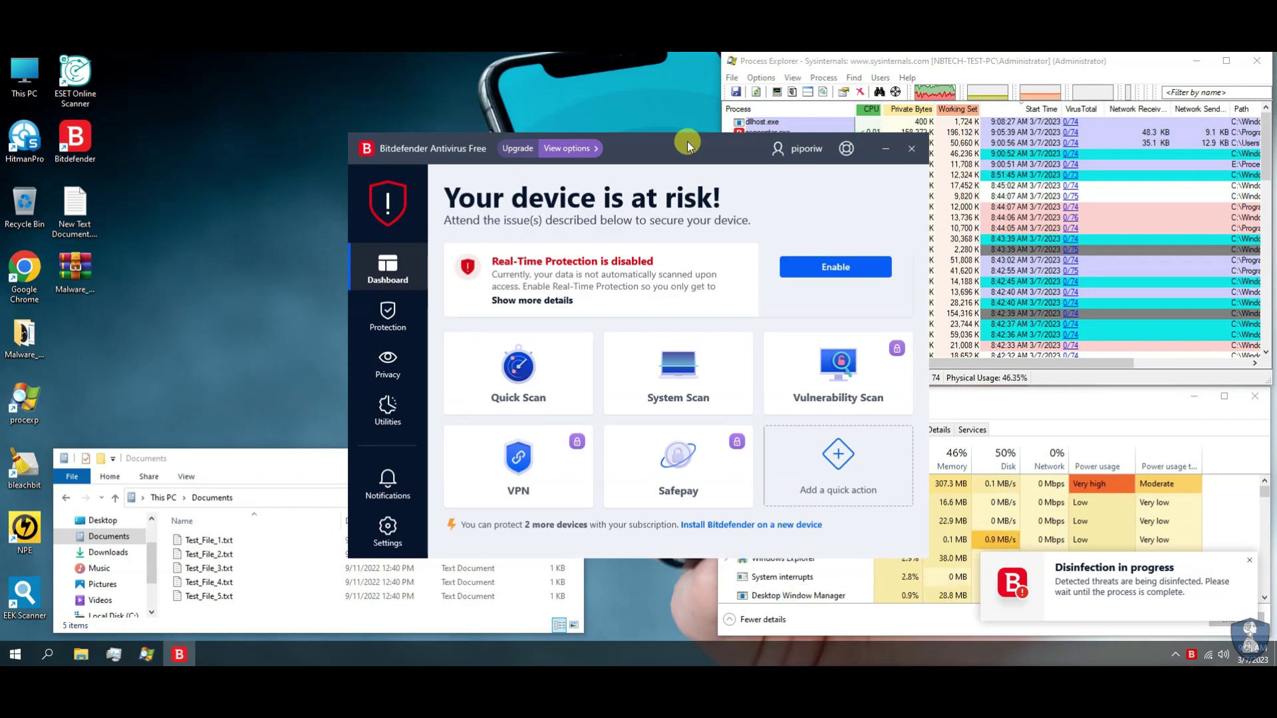
pyautogui.click(103, 520)
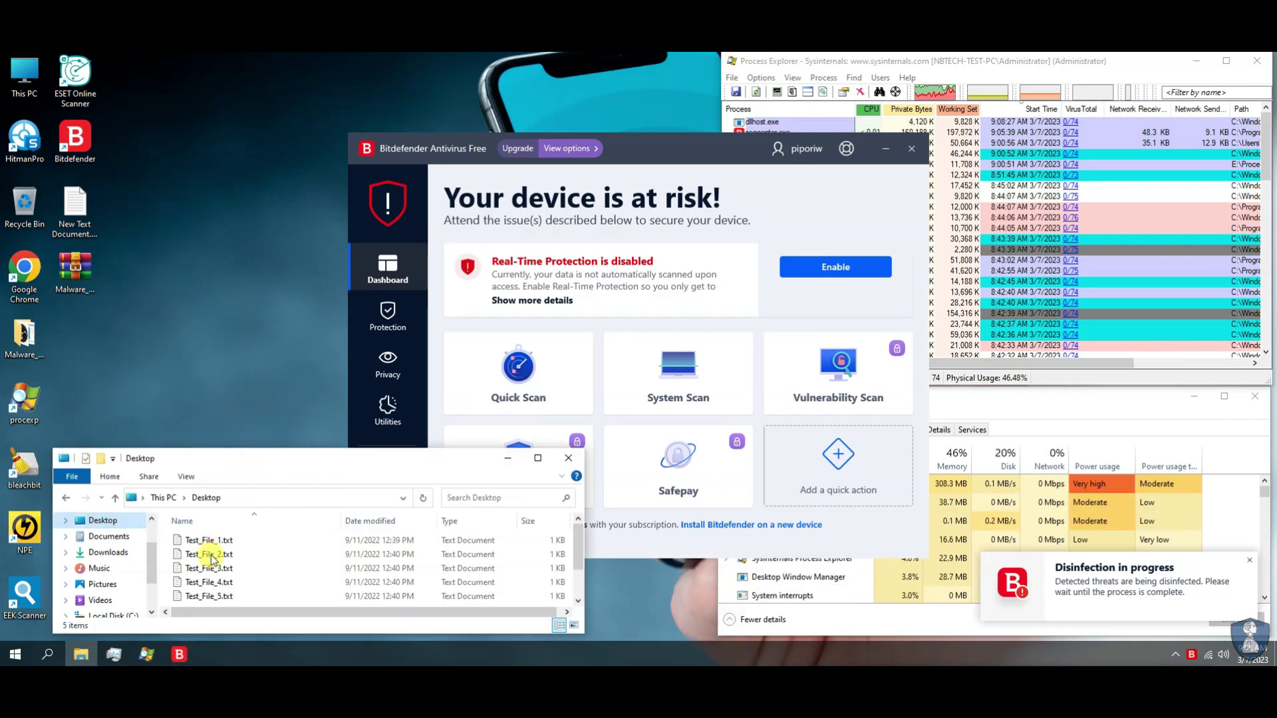
pyautogui.click(222, 539)
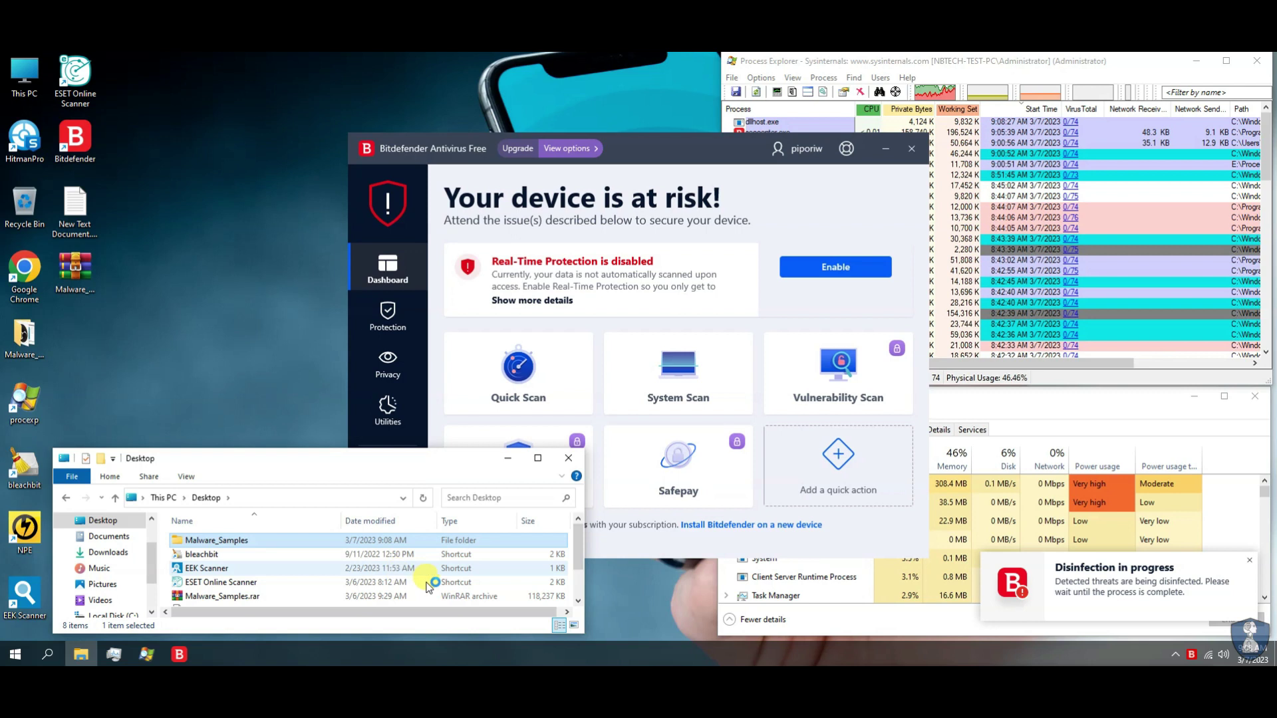
pyautogui.moveTo(577, 532)
pyautogui.mouseDown()
pyautogui.moveTo(580, 596)
pyautogui.moveTo(580, 527)
pyautogui.mouseUp()
pyautogui.click(213, 541)
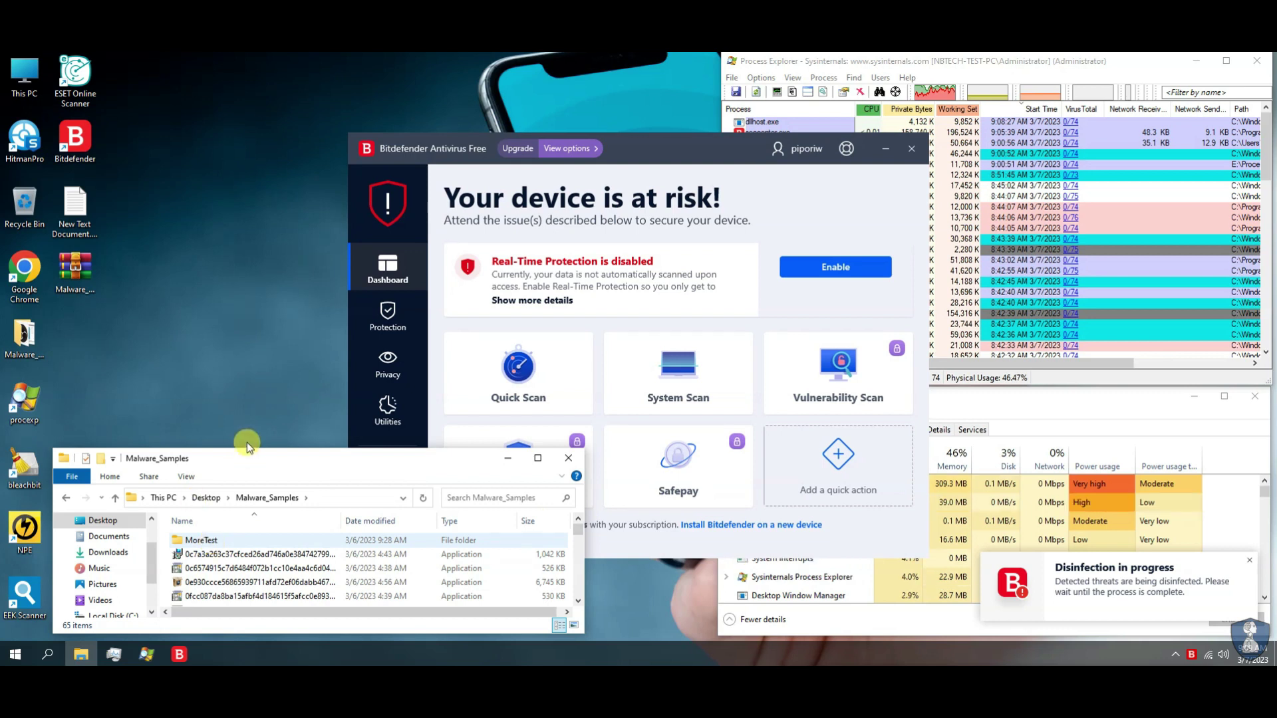
pyautogui.click(212, 499)
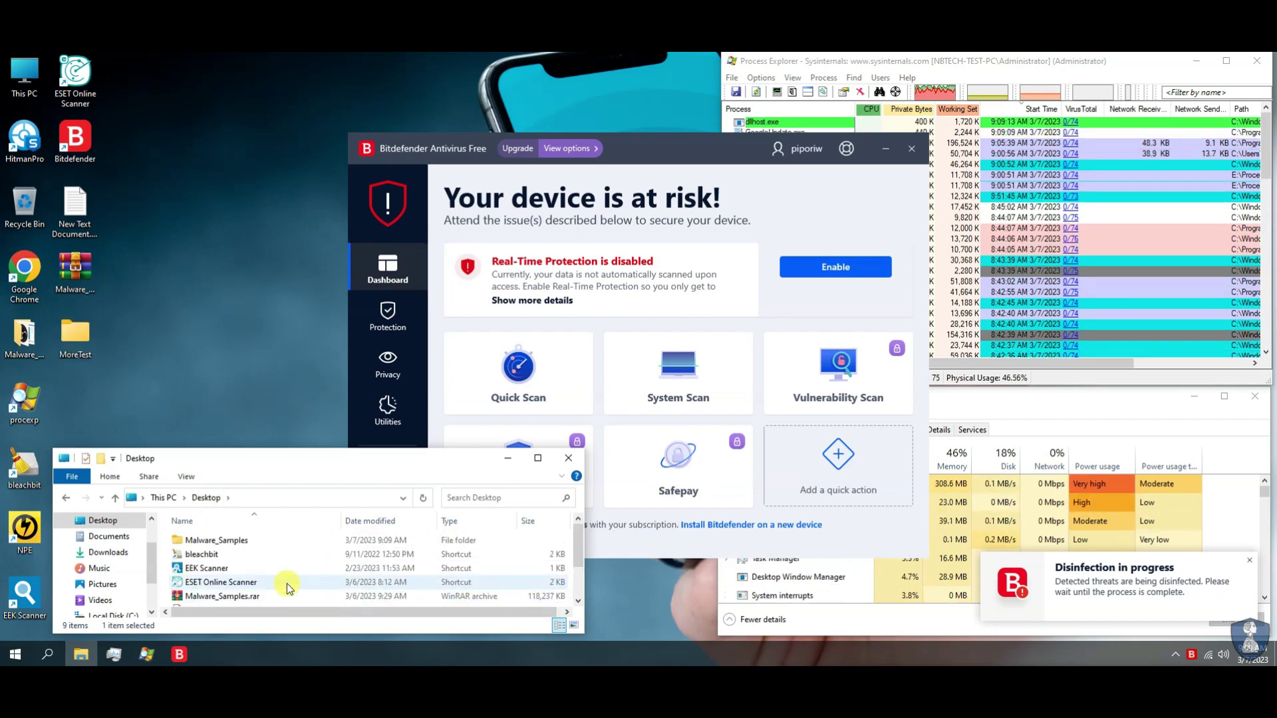
# Run MalTester2.exe again from the Malware_Samples folder.
pyautogui.click(213, 540)
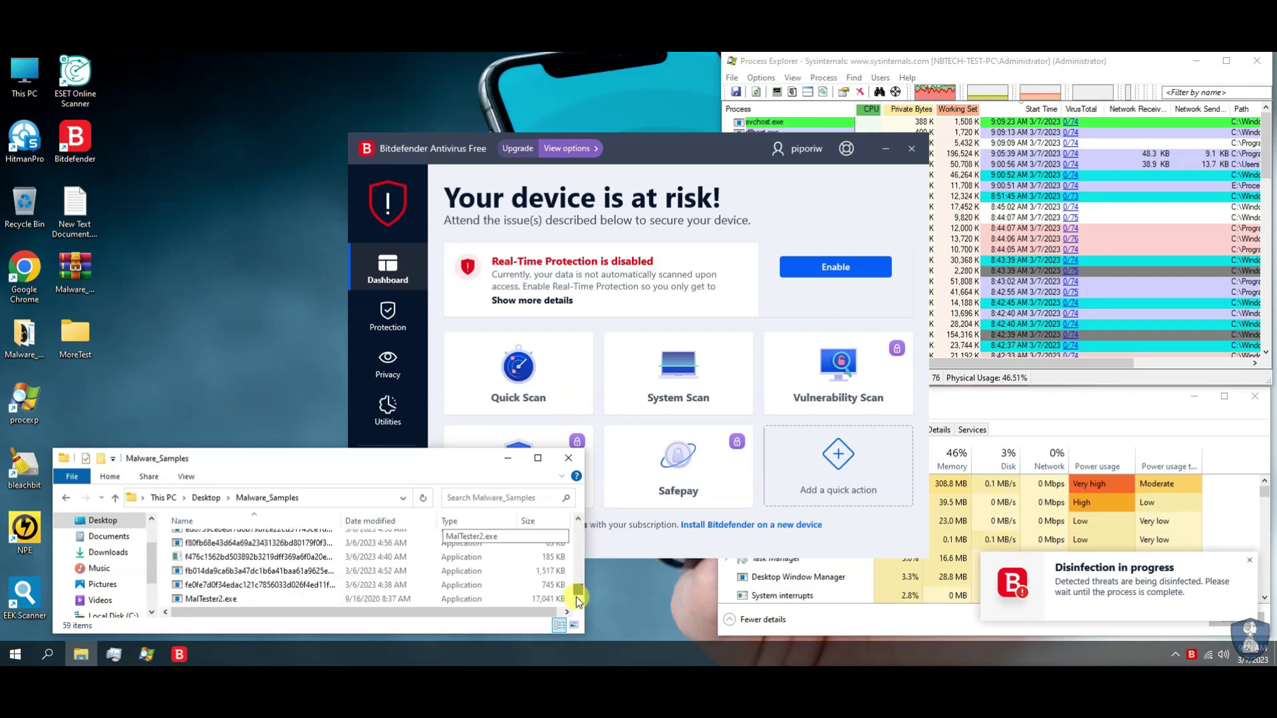
pyautogui.scroll(-15, 576, 596)
pyautogui.click(228, 600)
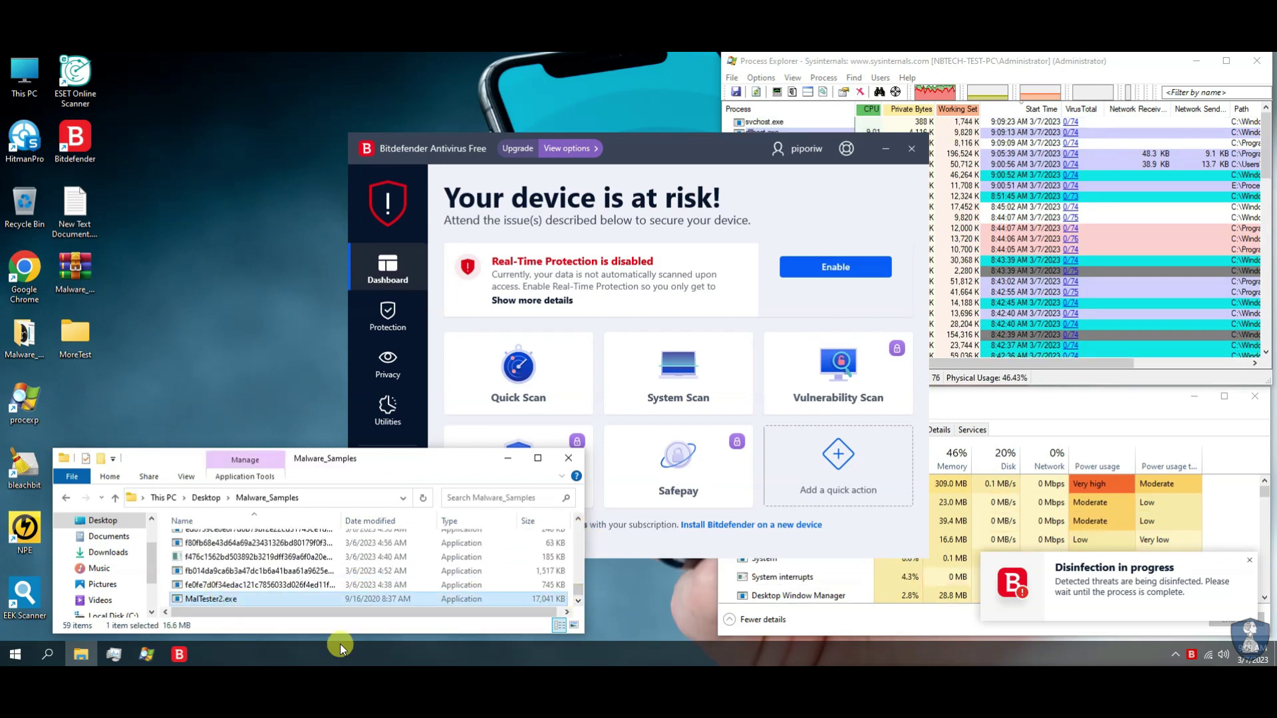
pyautogui.press('Return')
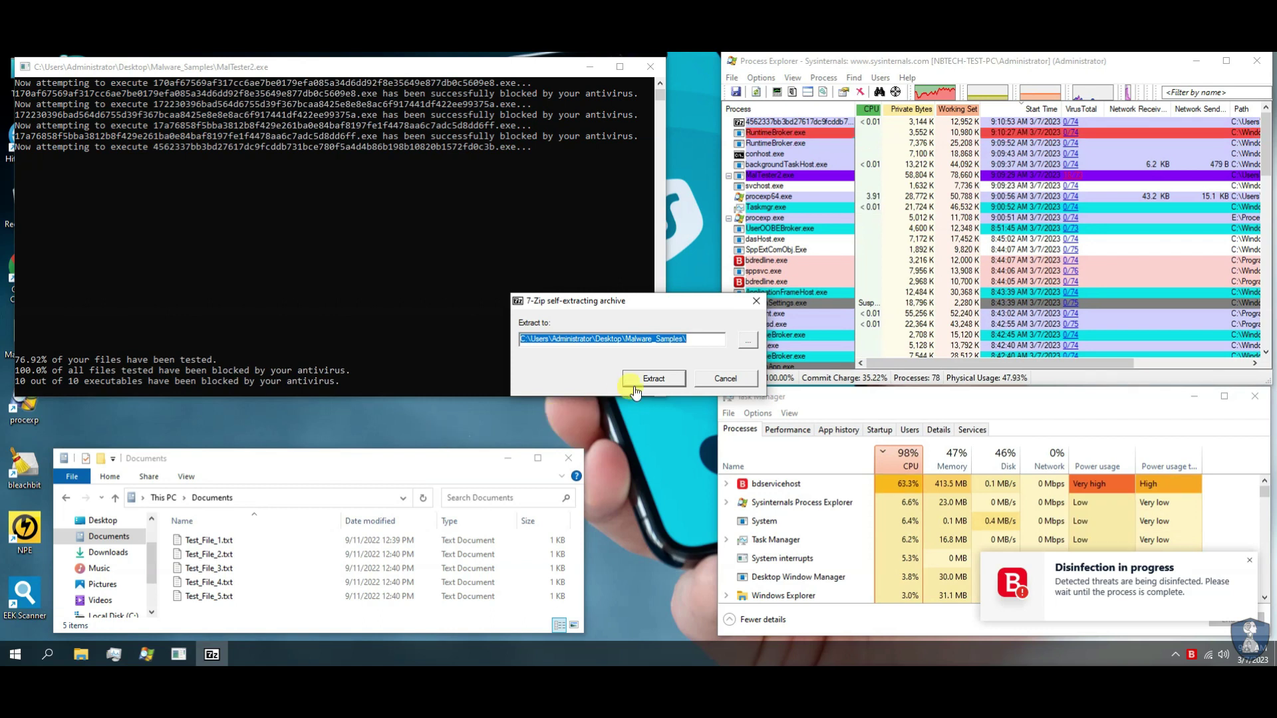
# Extract the 7-Zip self-extracting sample to the Malware_Samples folder and close the extraction report.
pyautogui.click(640, 380)
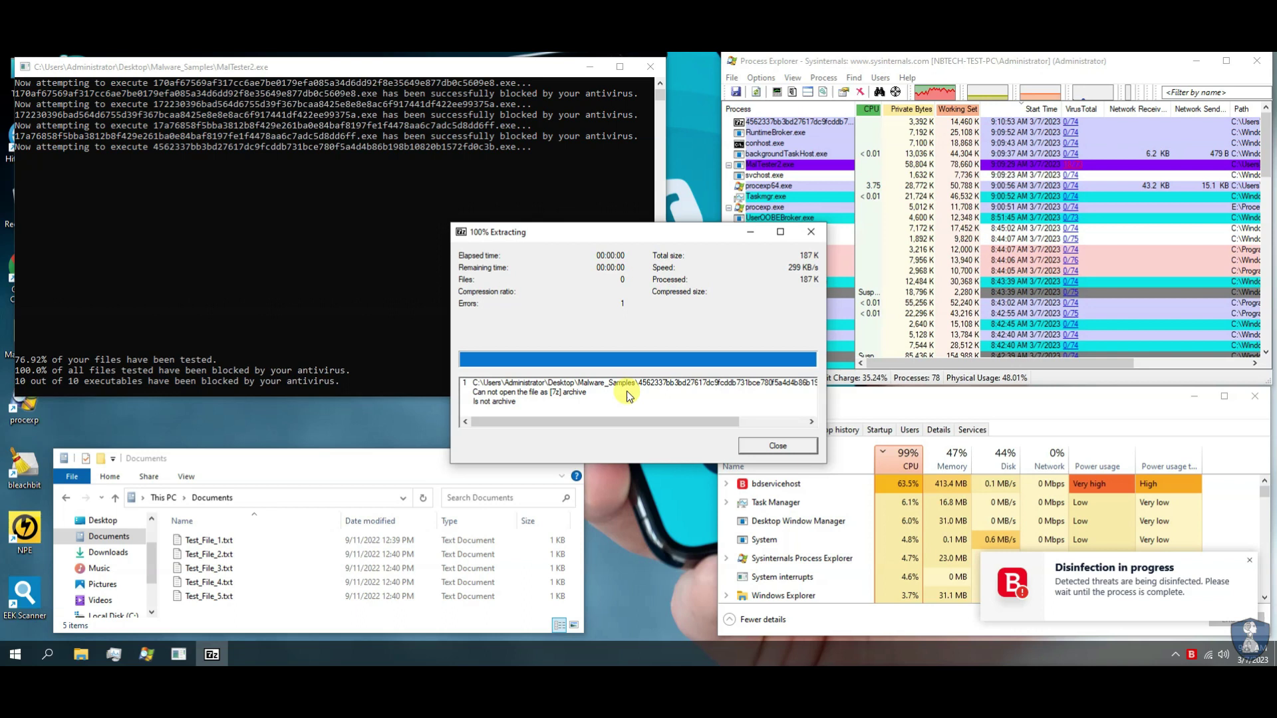
pyautogui.click(776, 447)
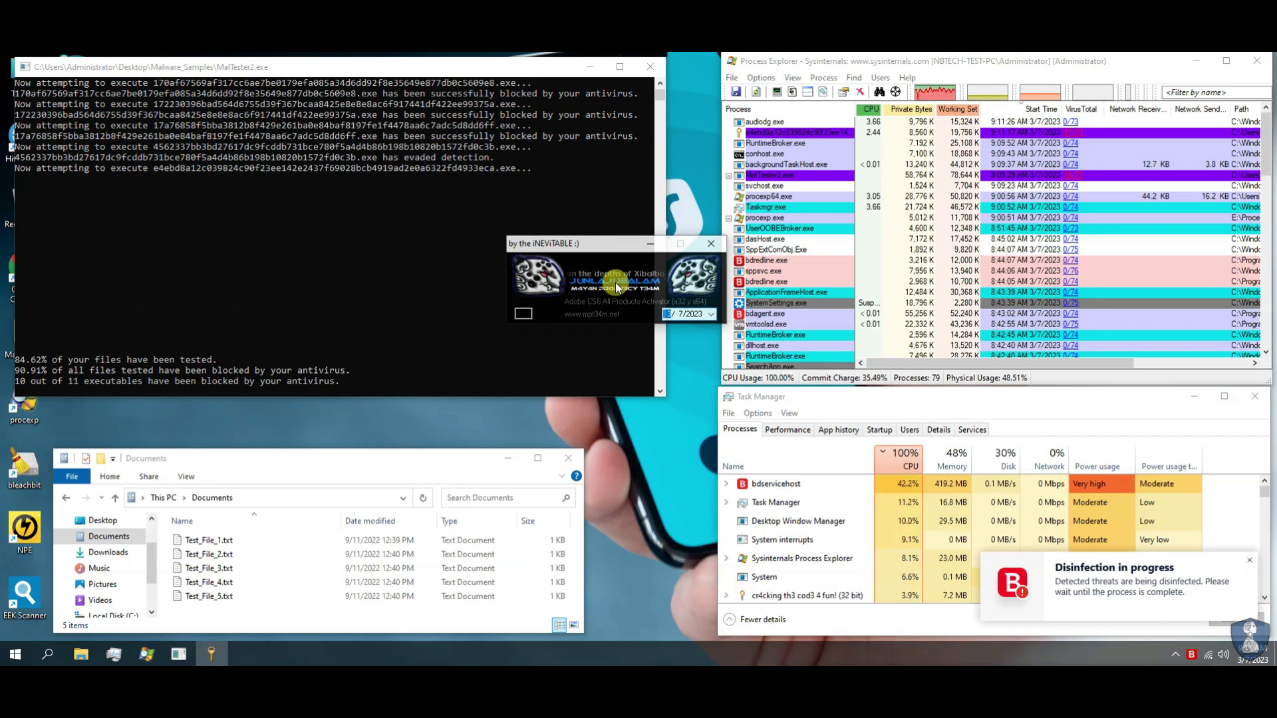
# Try the date picker and the check box in the Adobe CS6 activator sample's window, and close that window.
pyautogui.click(712, 315)
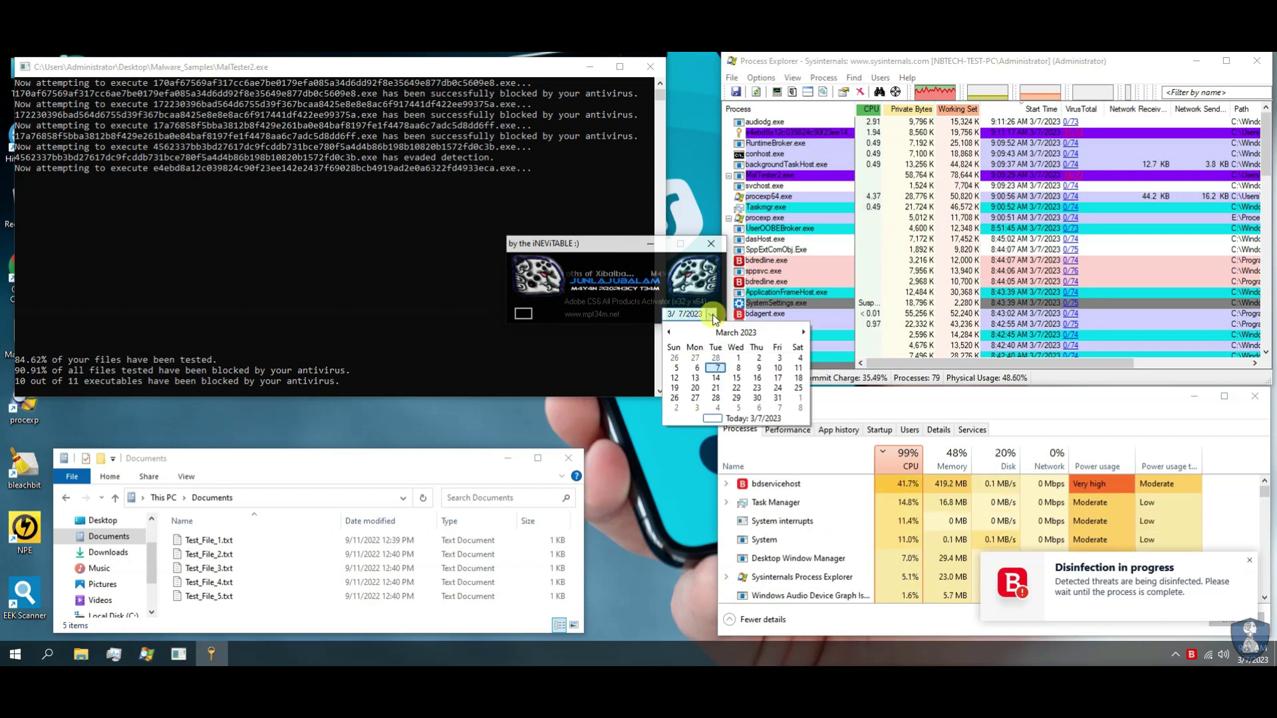
pyautogui.click(522, 314)
pyautogui.click(522, 314)
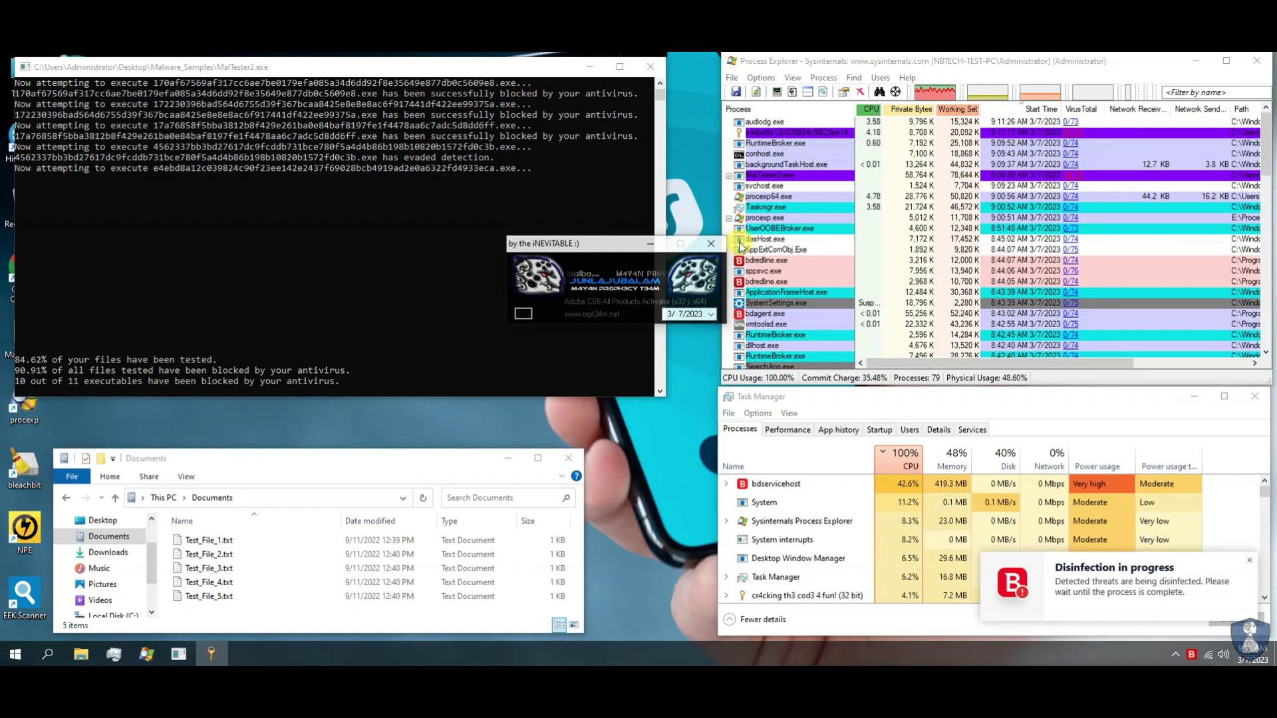
pyautogui.click(712, 246)
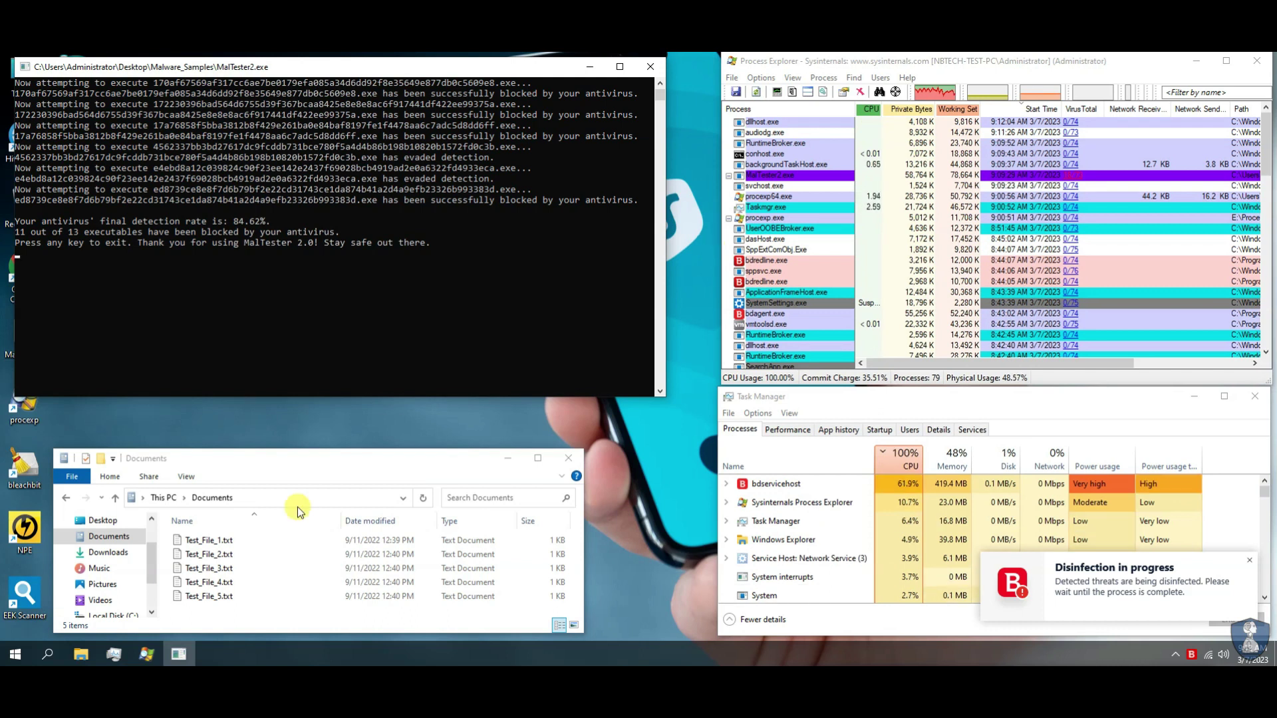
# Close the MalTester2 console and list all Malware_Samples files in a repositioned, enlarged folder window.
pyautogui.click(66, 503)
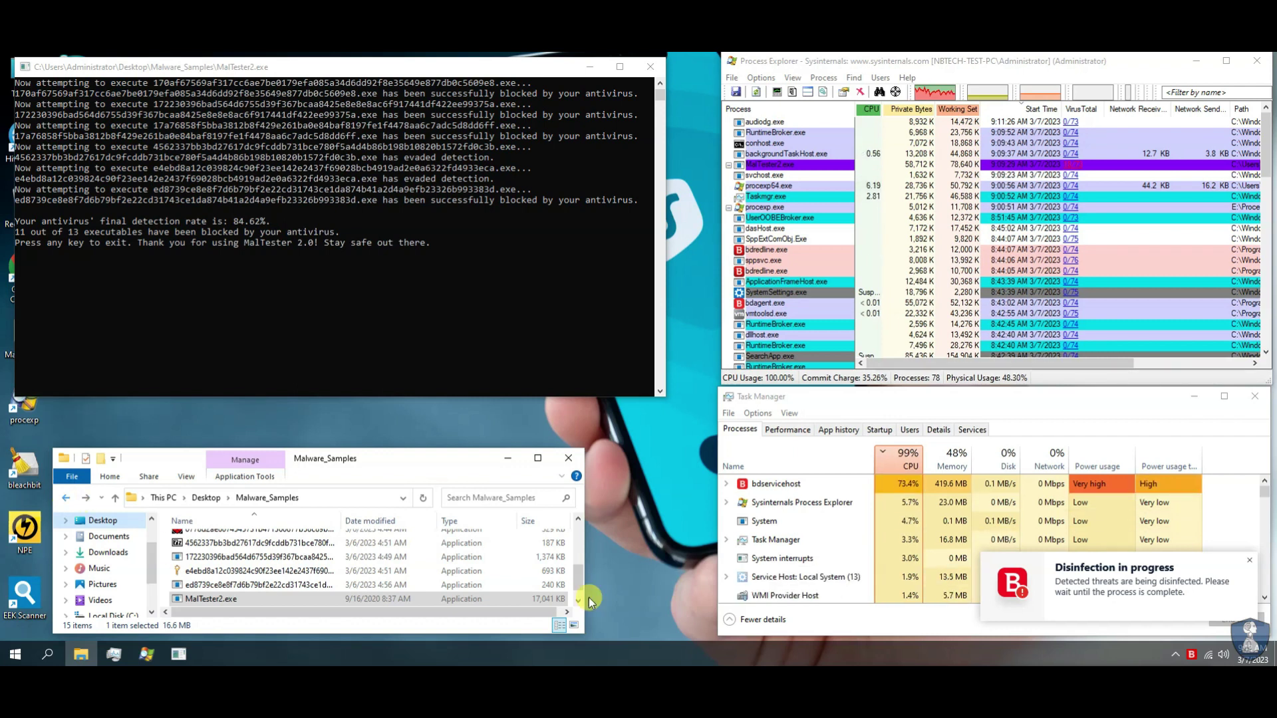
pyautogui.scroll(-1, 580, 548)
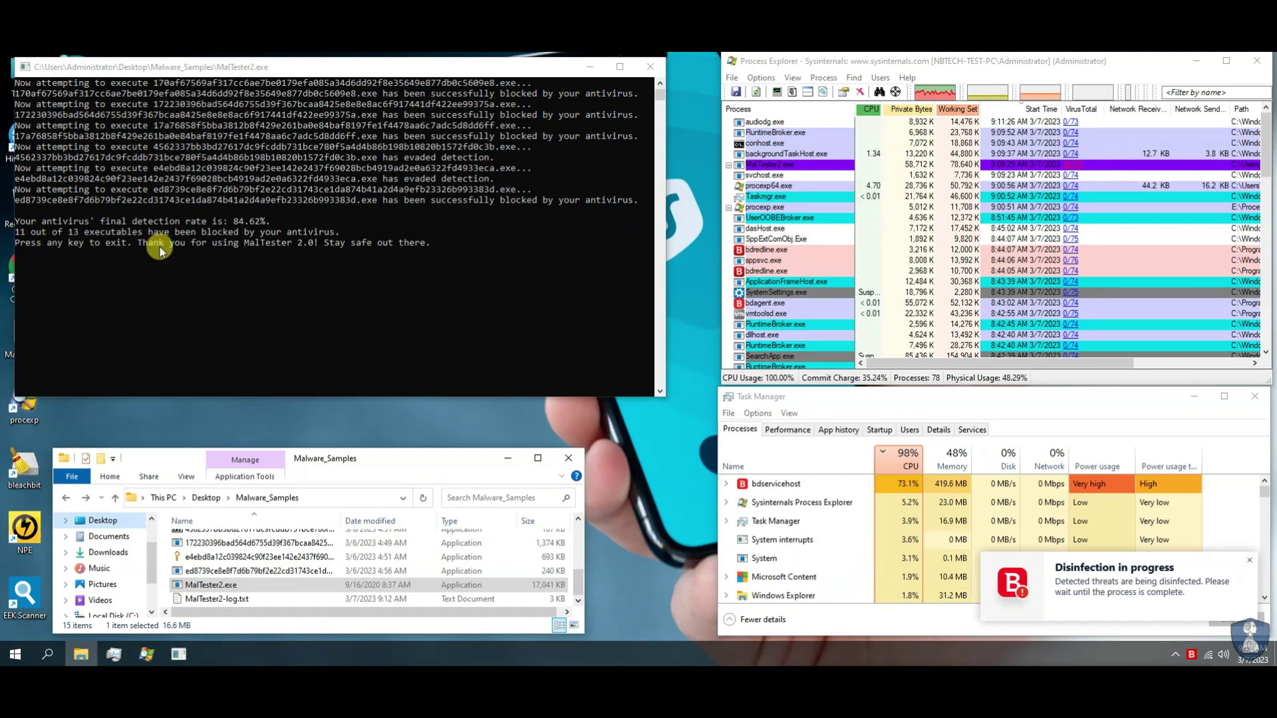
pyautogui.click(651, 67)
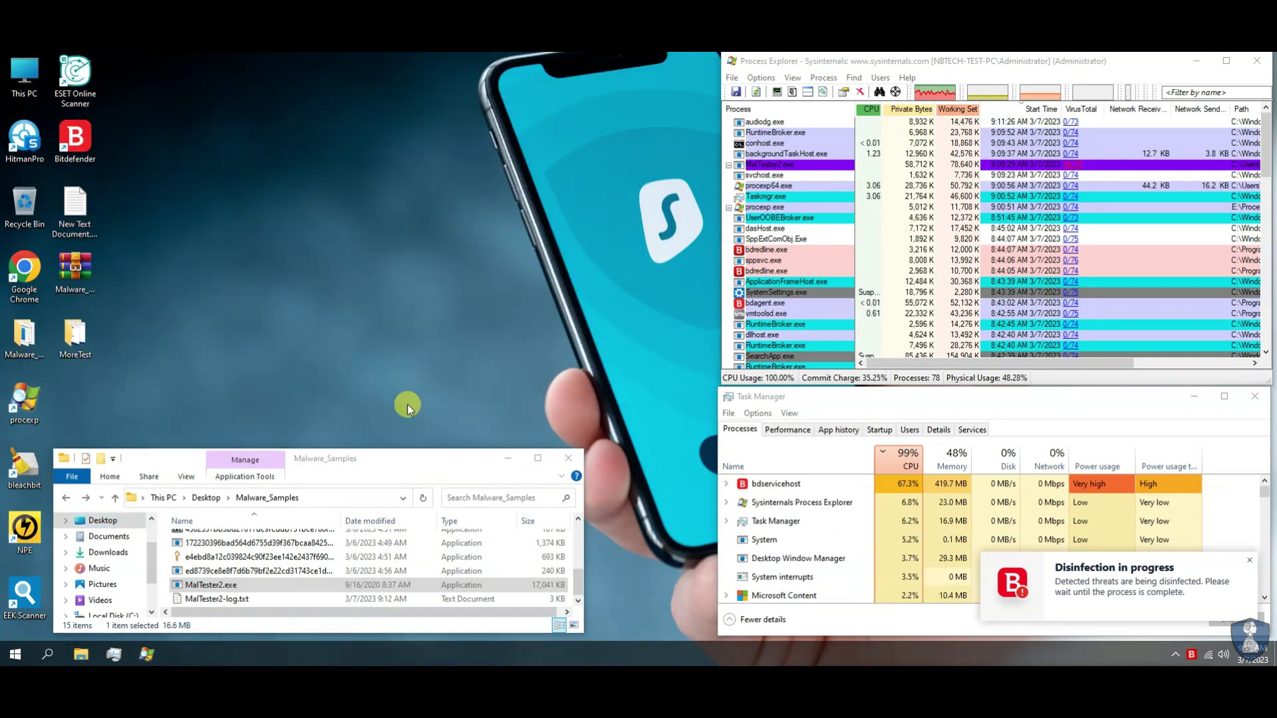
pyautogui.moveTo(394, 458); pyautogui.dragTo(442, 217)
pyautogui.moveTo(645, 574); pyautogui.dragTo(646, 575)
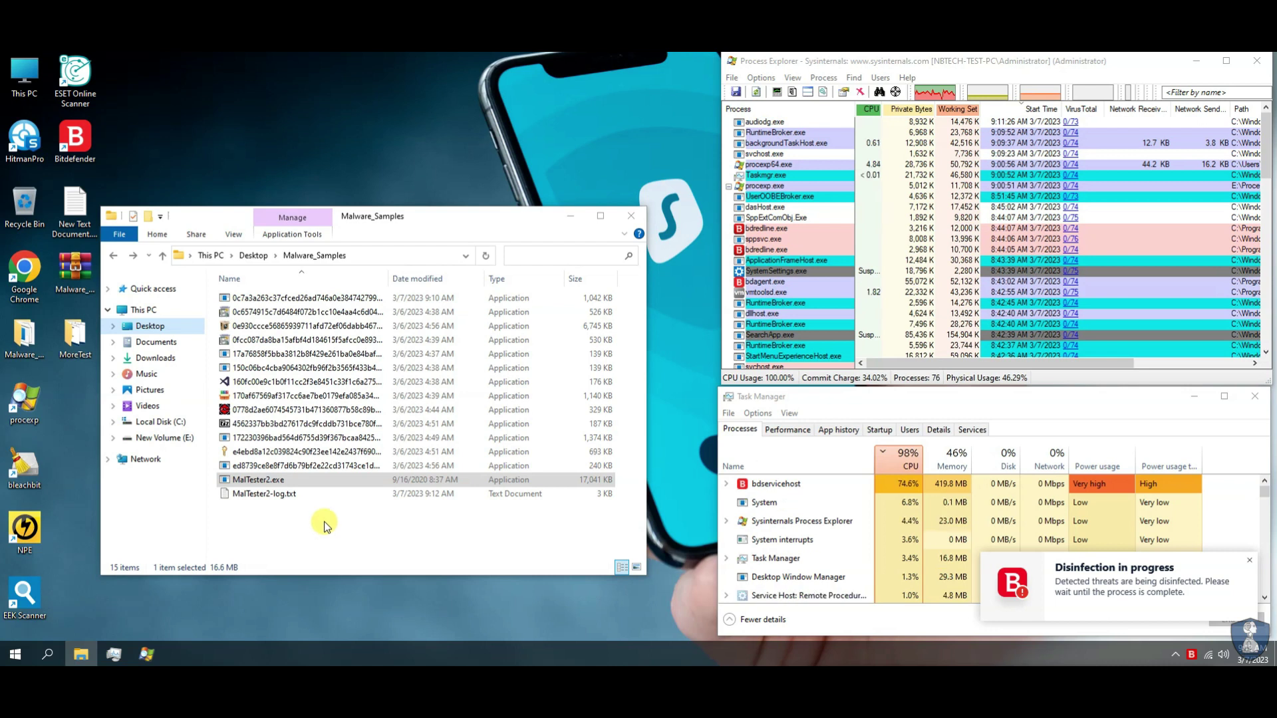
# Go up to the Desktop folder and scan the Malware_Samples folder with Bitdefender.
pyautogui.click(1126, 590)
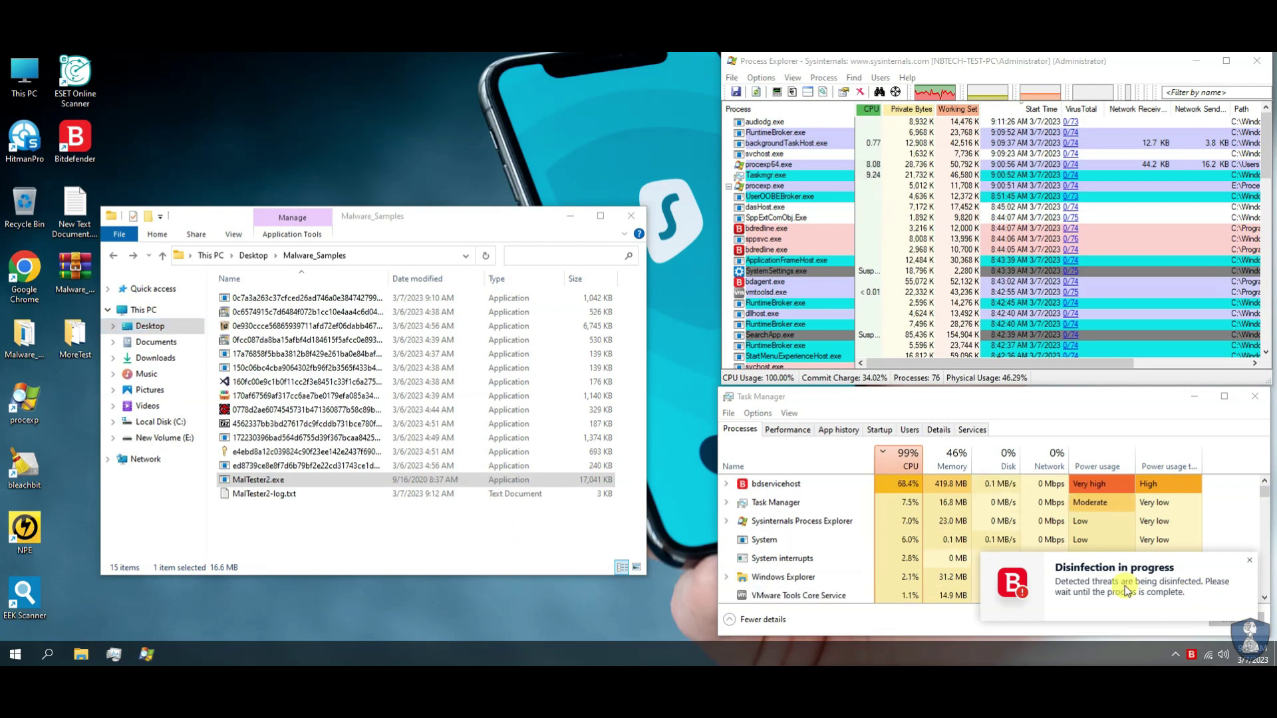
pyautogui.click(253, 256)
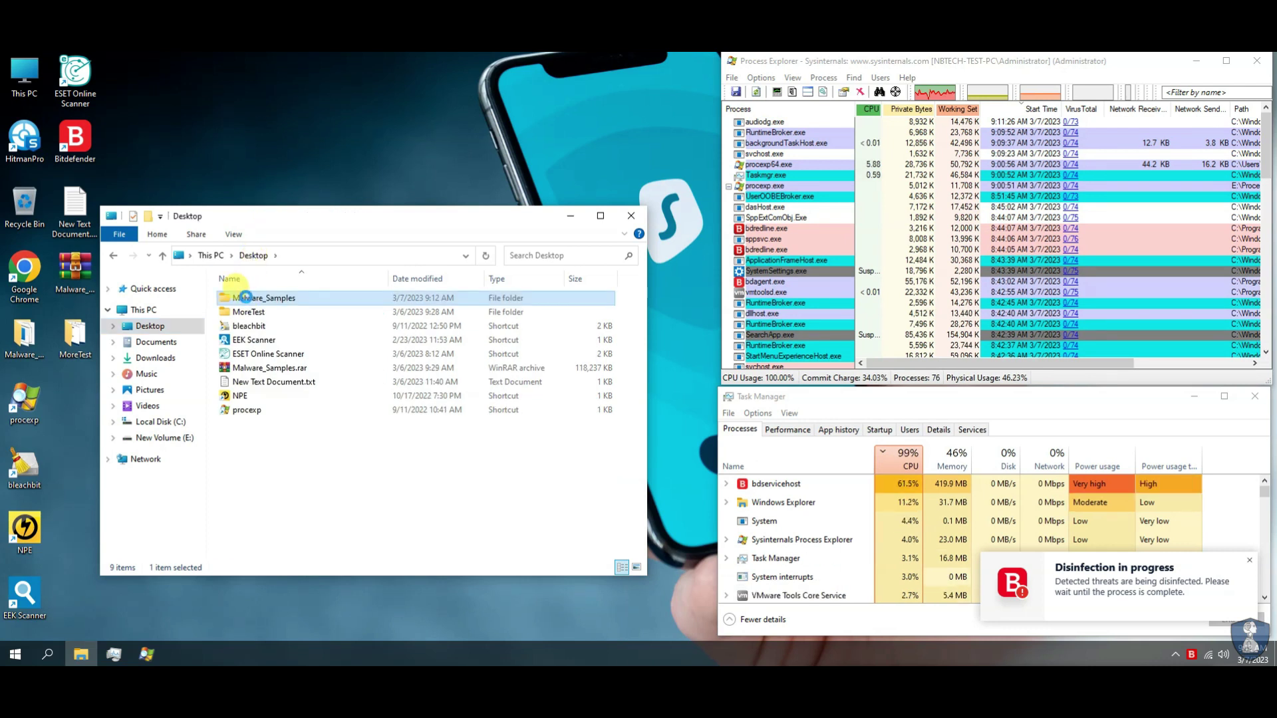
pyautogui.rightClick(246, 298)
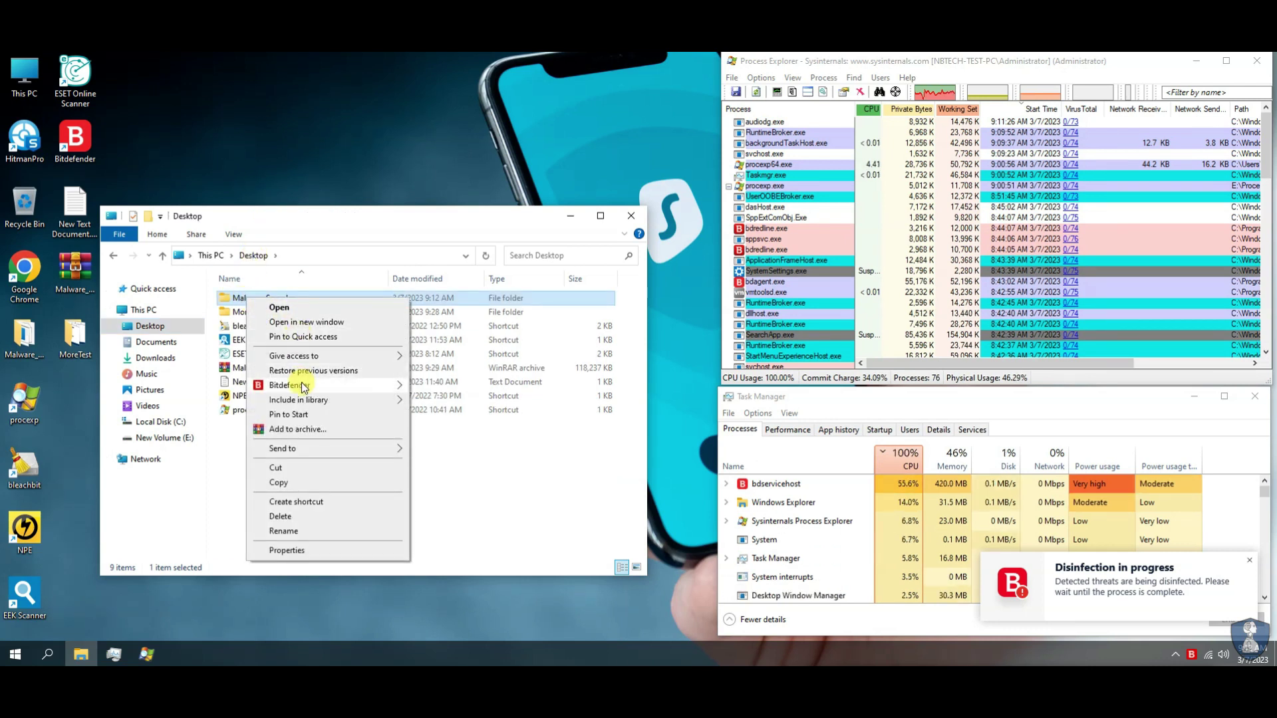
pyautogui.moveTo(301, 382)
pyautogui.click(465, 388)
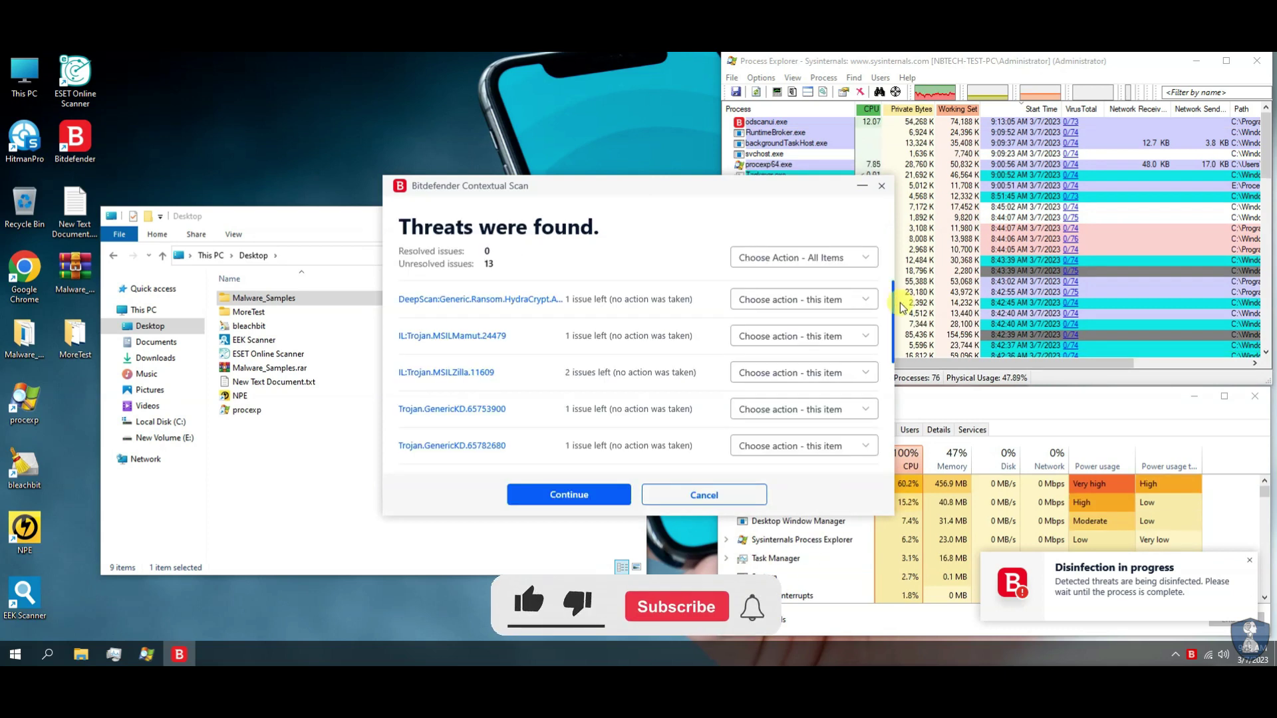
# Review the threats in the contextual scan, set the action for all items to Delete and apply it.
pyautogui.scroll(-1, 890, 399)
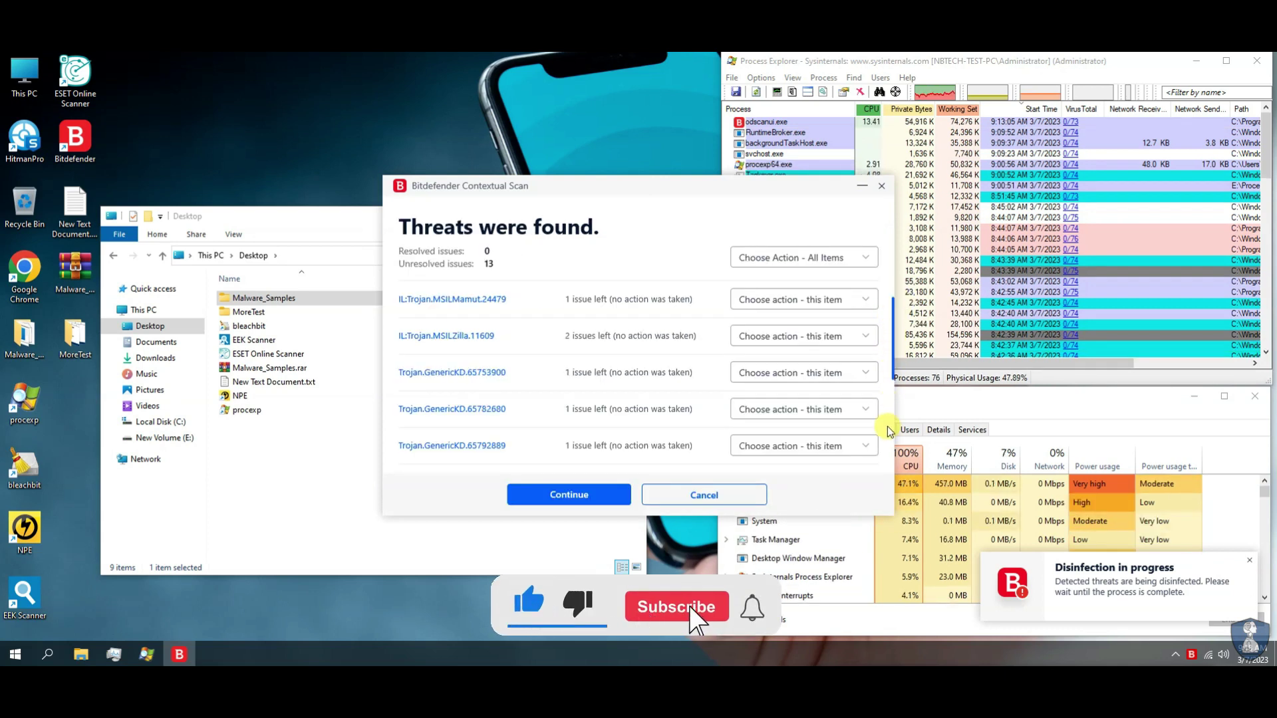
pyautogui.scroll(-5, 550, 330)
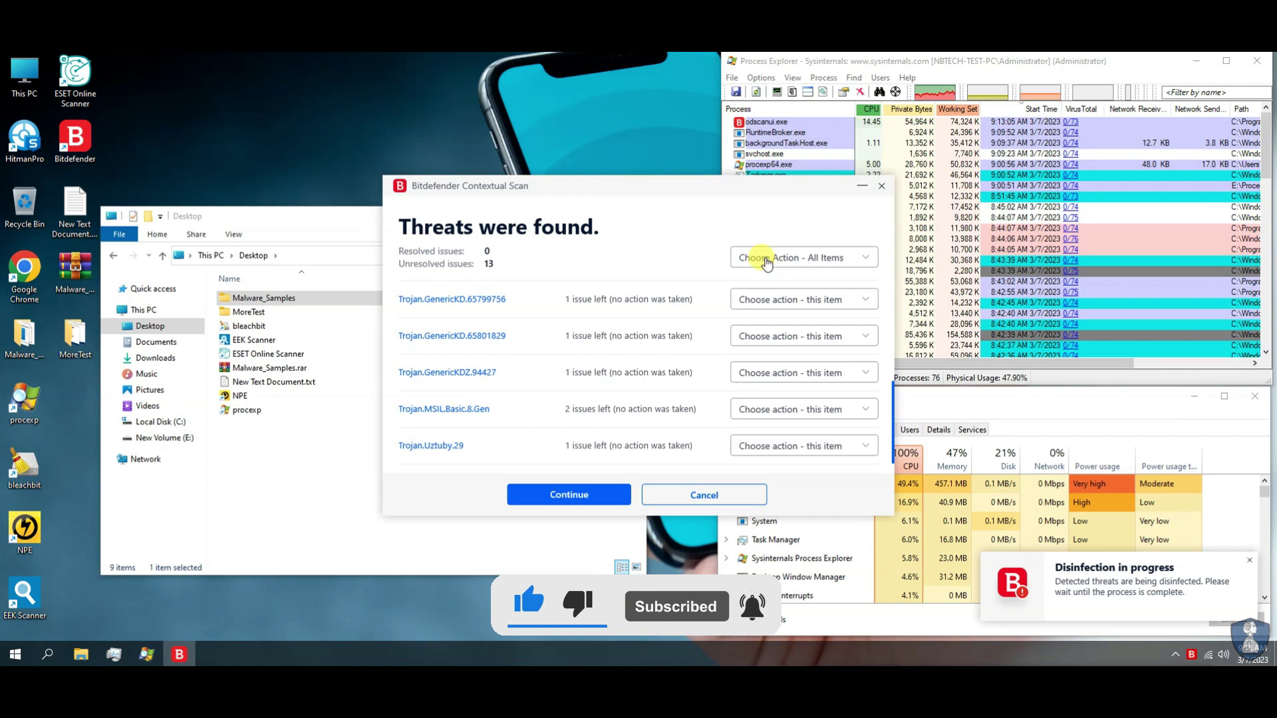
pyautogui.click(767, 262)
pyautogui.click(765, 335)
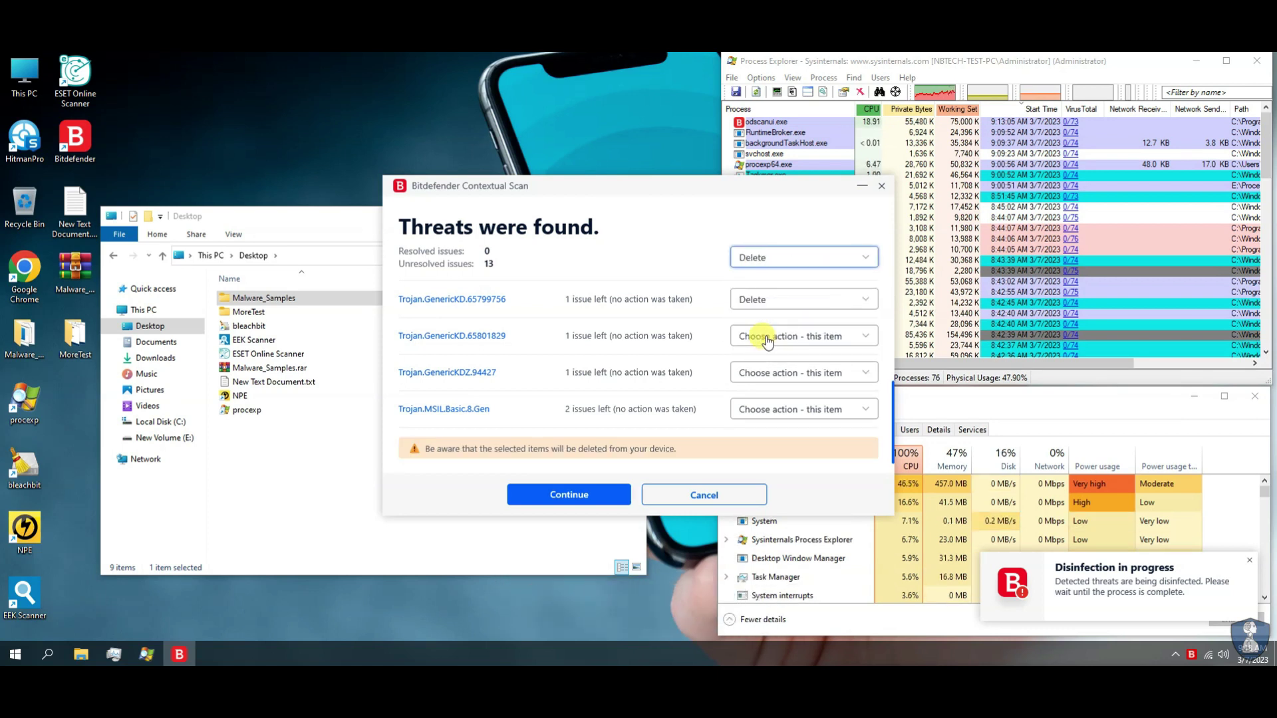
pyautogui.click(570, 494)
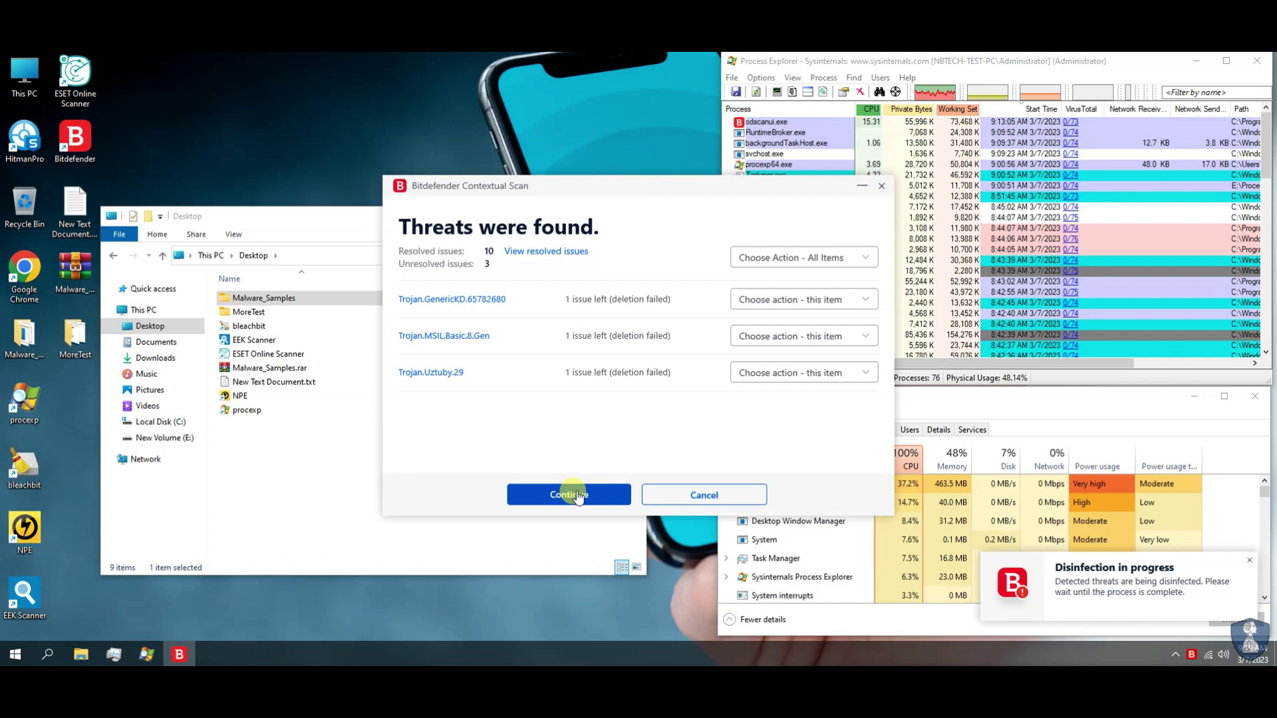
# Apply "Take proper actions" to all remaining unresolved items in the contextual scan.
pyautogui.click(820, 266)
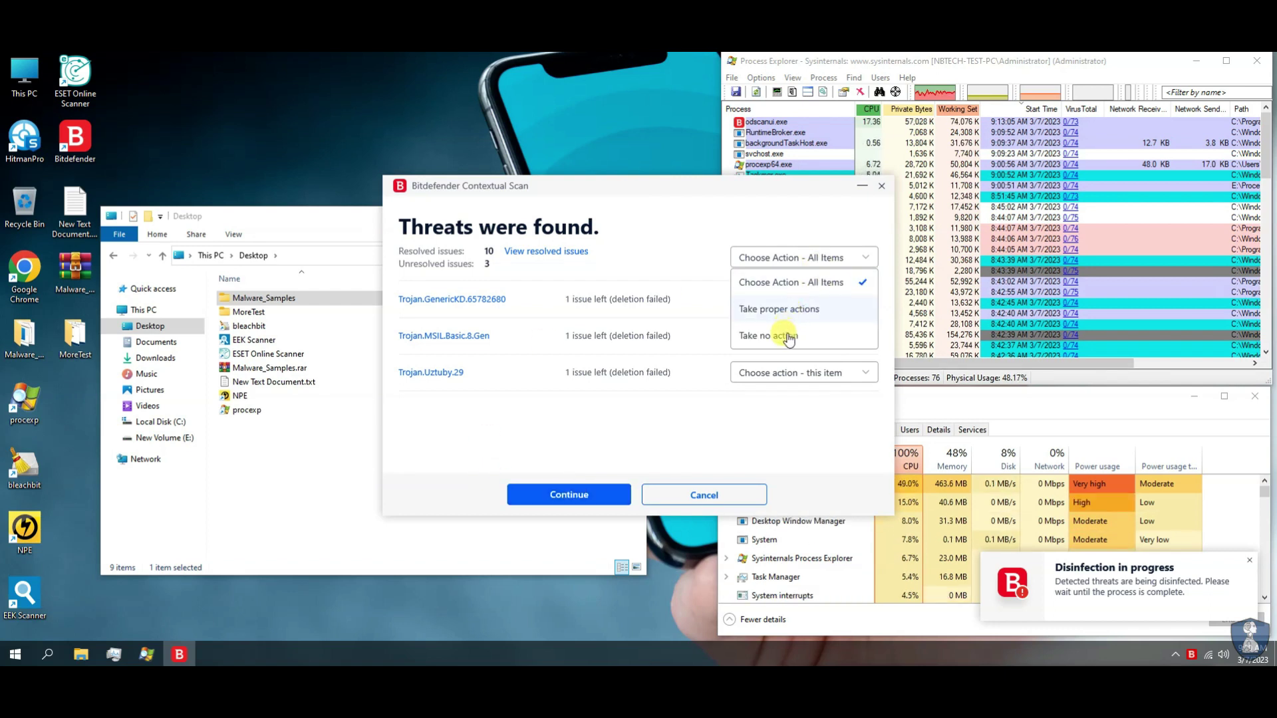
pyautogui.click(797, 313)
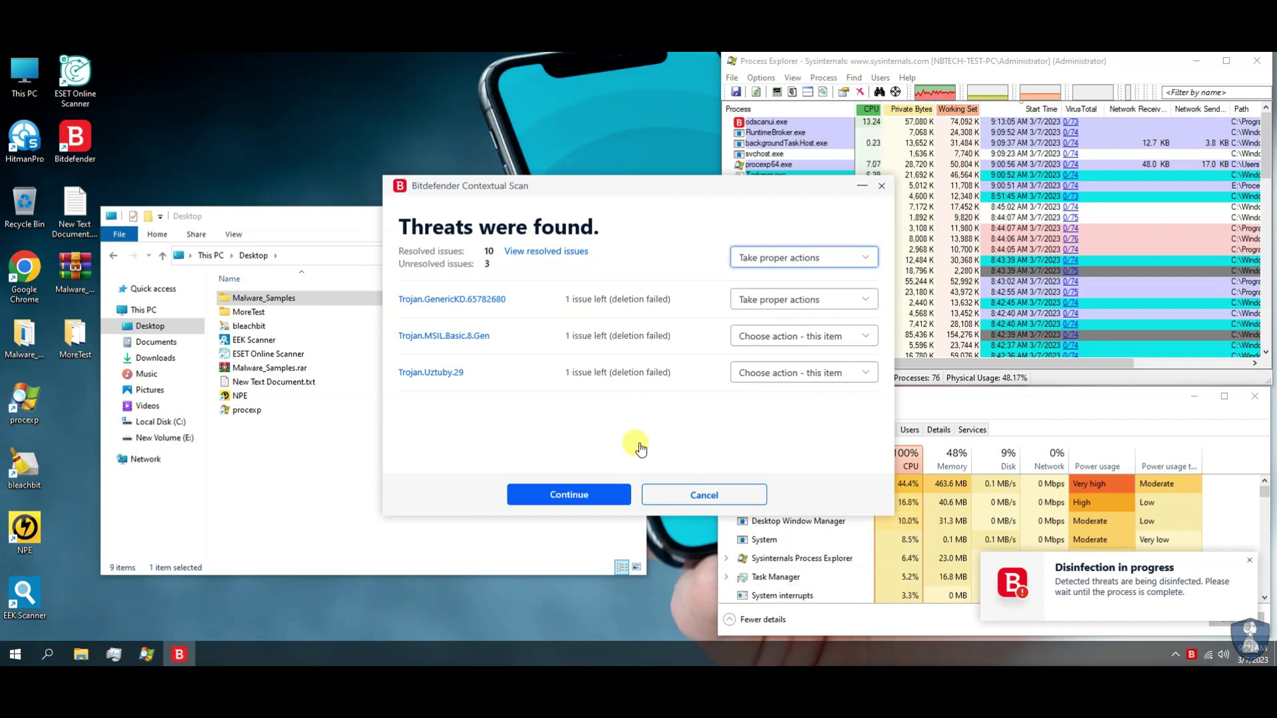
pyautogui.click(596, 492)
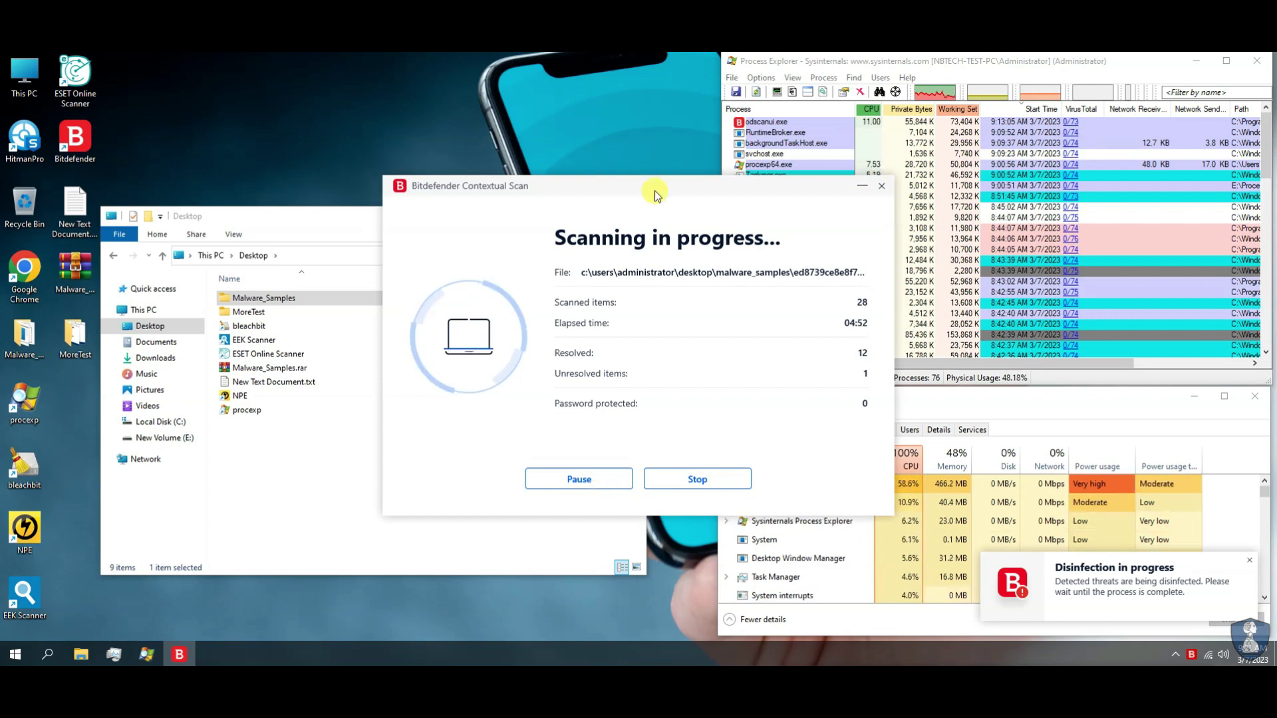
# Rearrange the scan and Explorer windows, open the Malware_Samples folder and close the finished contextual scan.
pyautogui.moveTo(655, 195); pyautogui.dragTo(422, 286)
pyautogui.moveTo(365, 216); pyautogui.dragTo(405, 126)
pyautogui.click(509, 539)
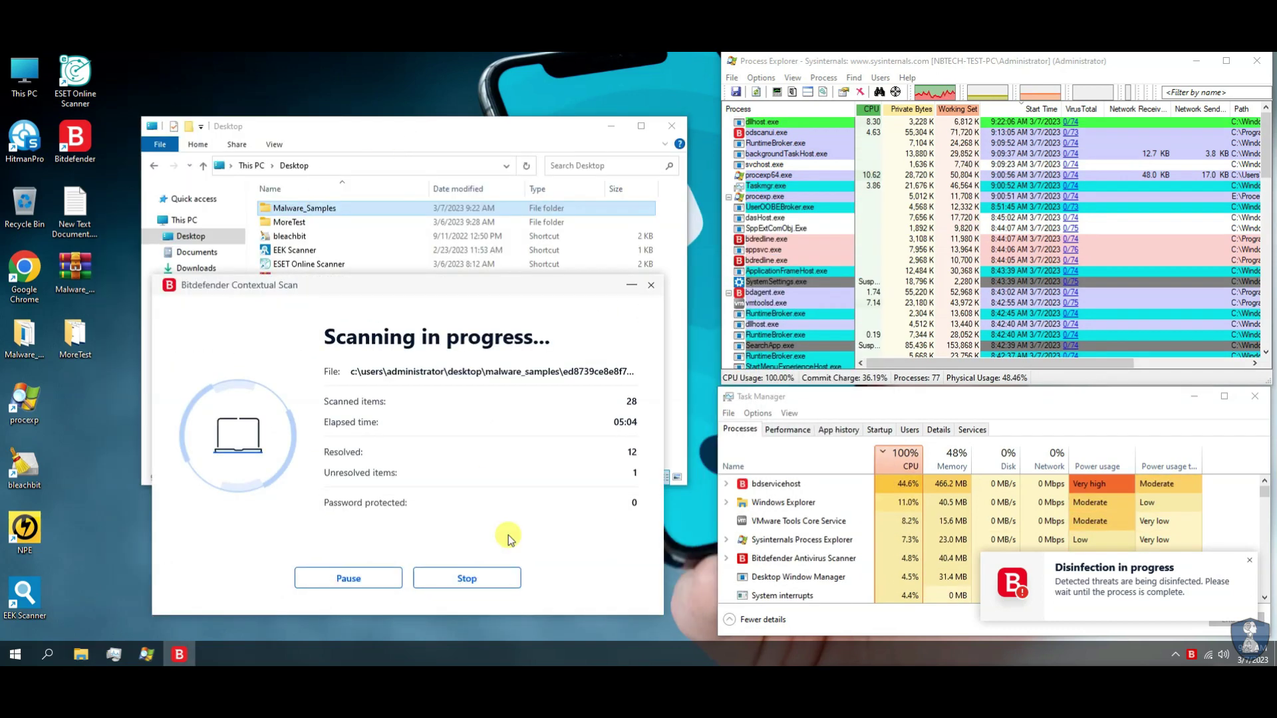
pyautogui.press('Return')
pyautogui.moveTo(370, 293); pyautogui.dragTo(392, 296)
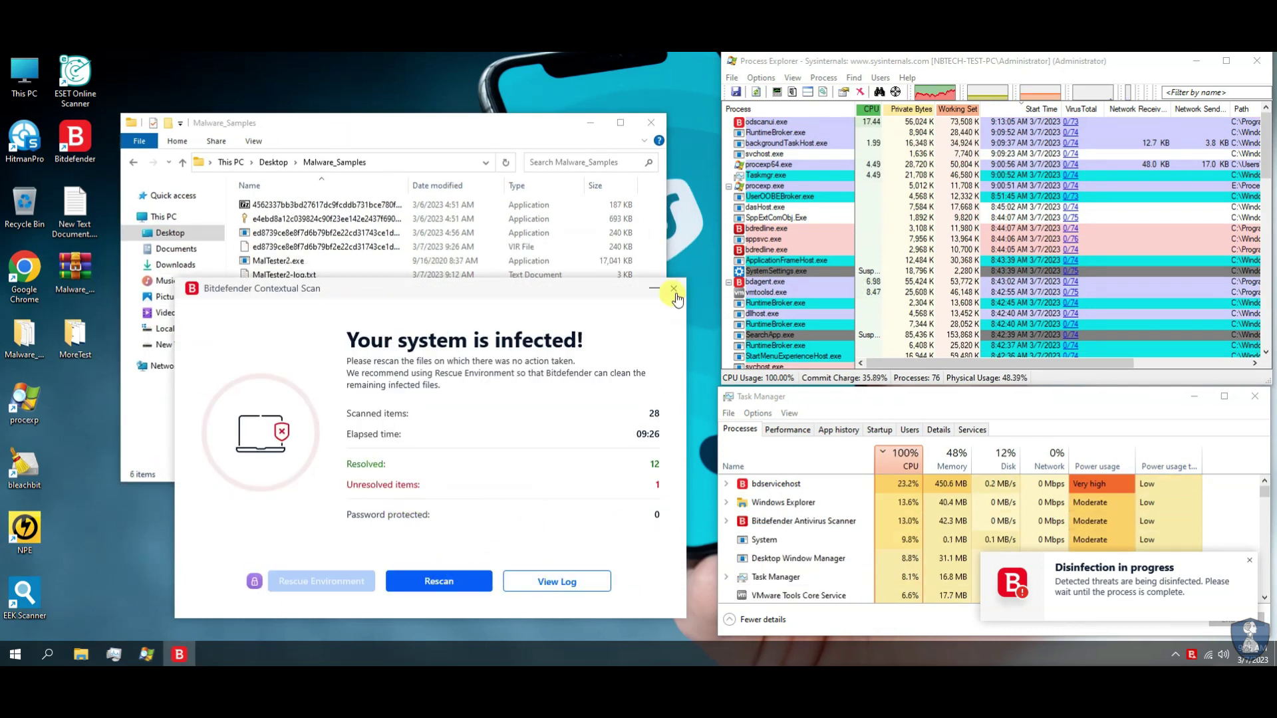
pyautogui.click(673, 288)
# Delete MalTester2.exe, MalTester2-log.txt and the leftover VIR file from Malware_Samples, widening the Name column to show full file names.
pyautogui.moveTo(284, 319); pyautogui.dragTo(279, 265)
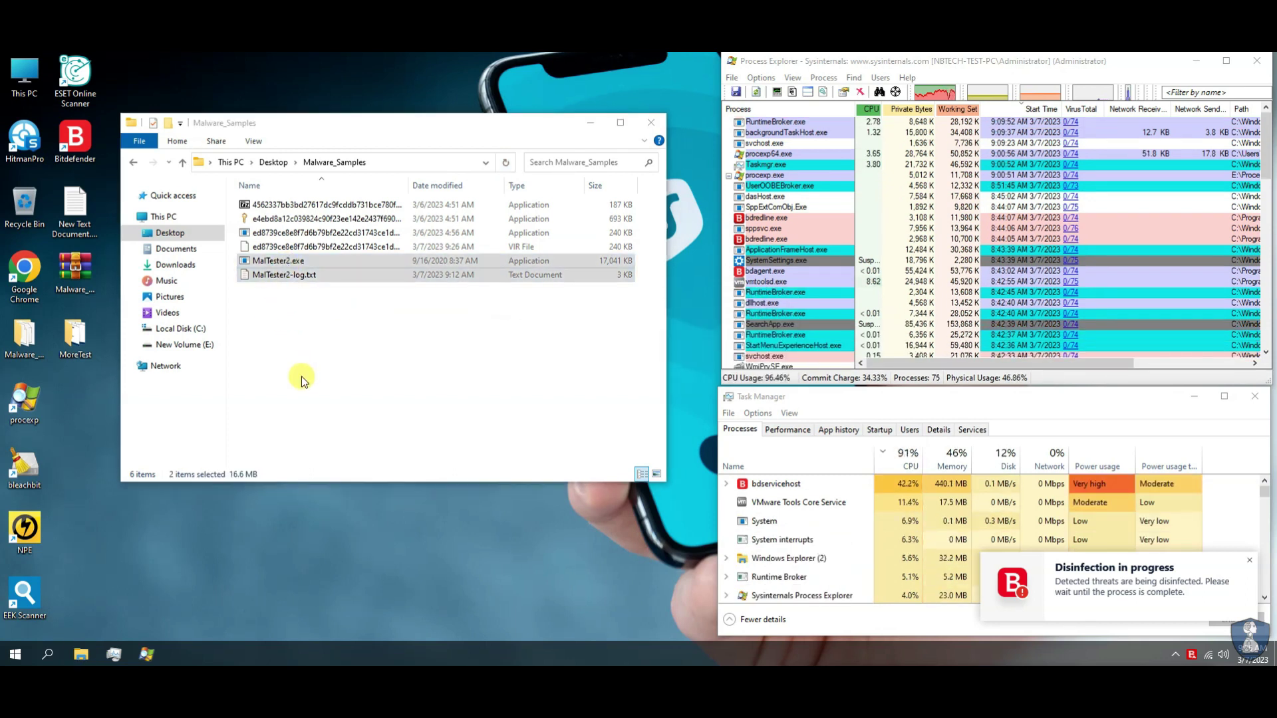
pyautogui.press('Delete')
pyautogui.moveTo(482, 193); pyautogui.dragTo(563, 199)
pyautogui.click(432, 247)
pyautogui.hotkey('shift', 'Delete')
pyautogui.press('Return')
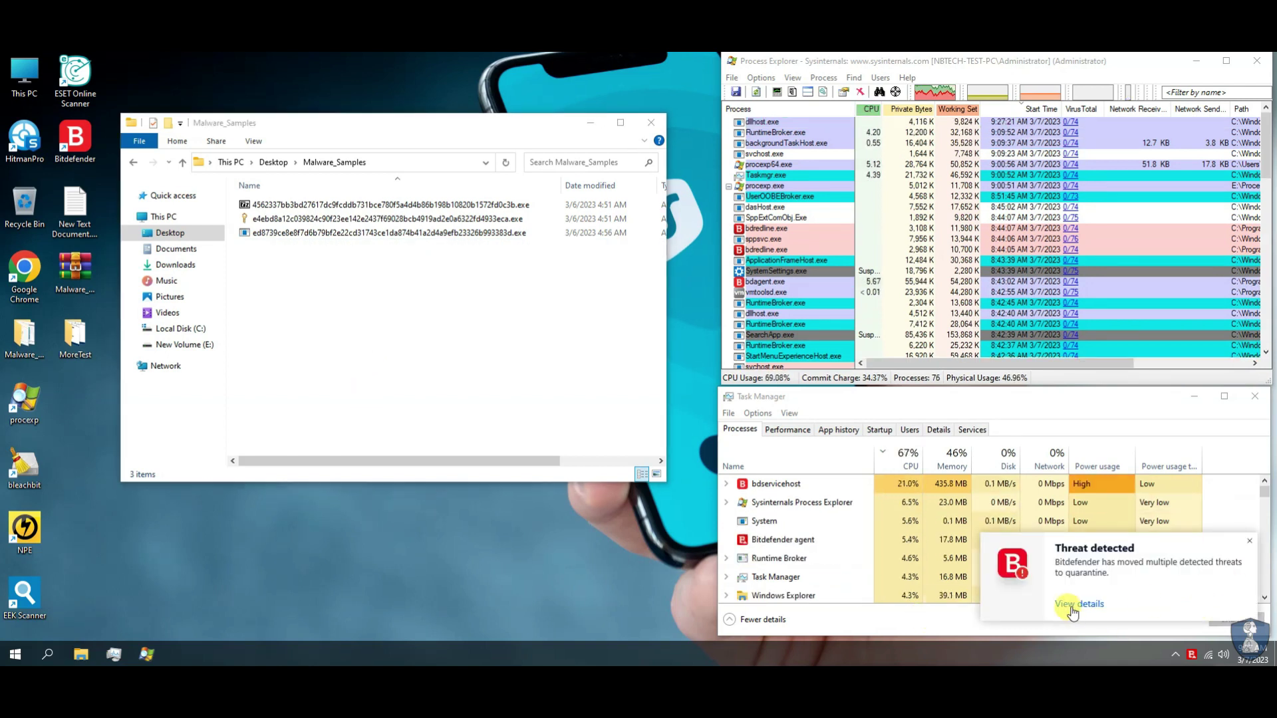
# Open the details of the Threat detected alert and dismiss the Malicious behavior blocked alert.
pyautogui.click(1072, 606)
pyautogui.click(1064, 607)
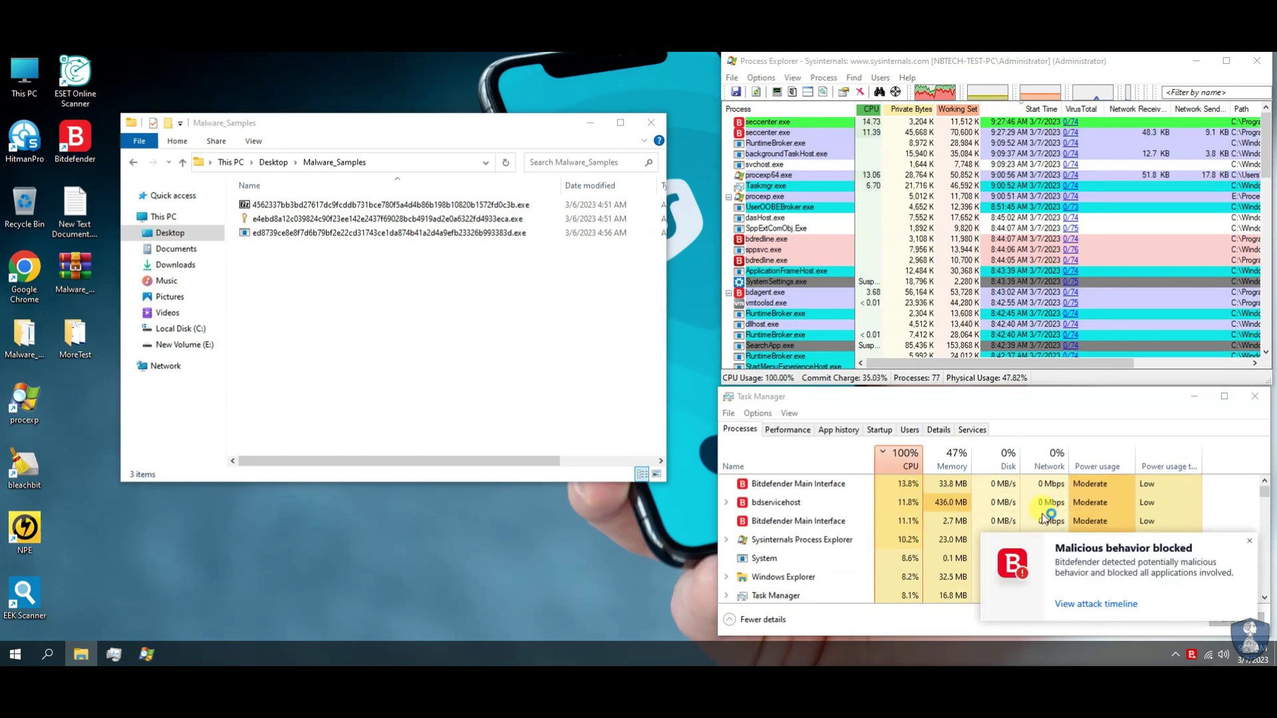
pyautogui.click(1248, 550)
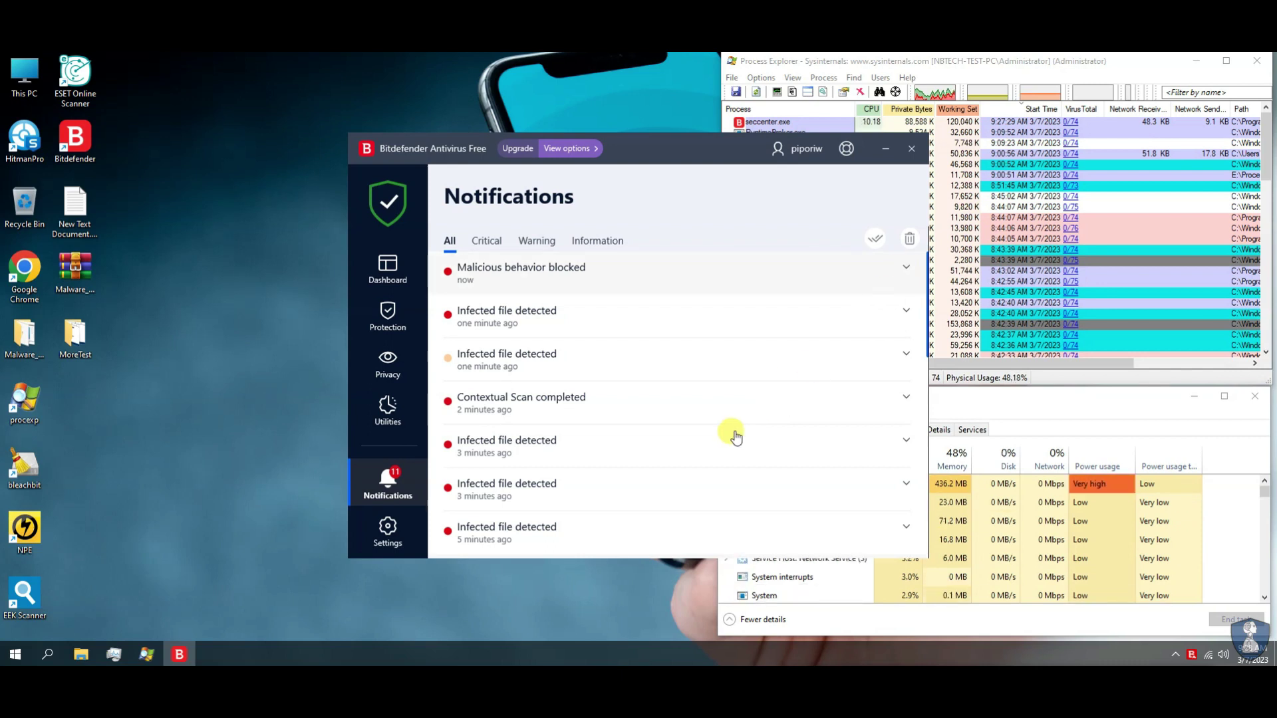
# Examine the Malicious behavior blocked notification and the file path in the infected-file notification for Trojan.GenericKDZ.94427.
pyautogui.click(759, 272)
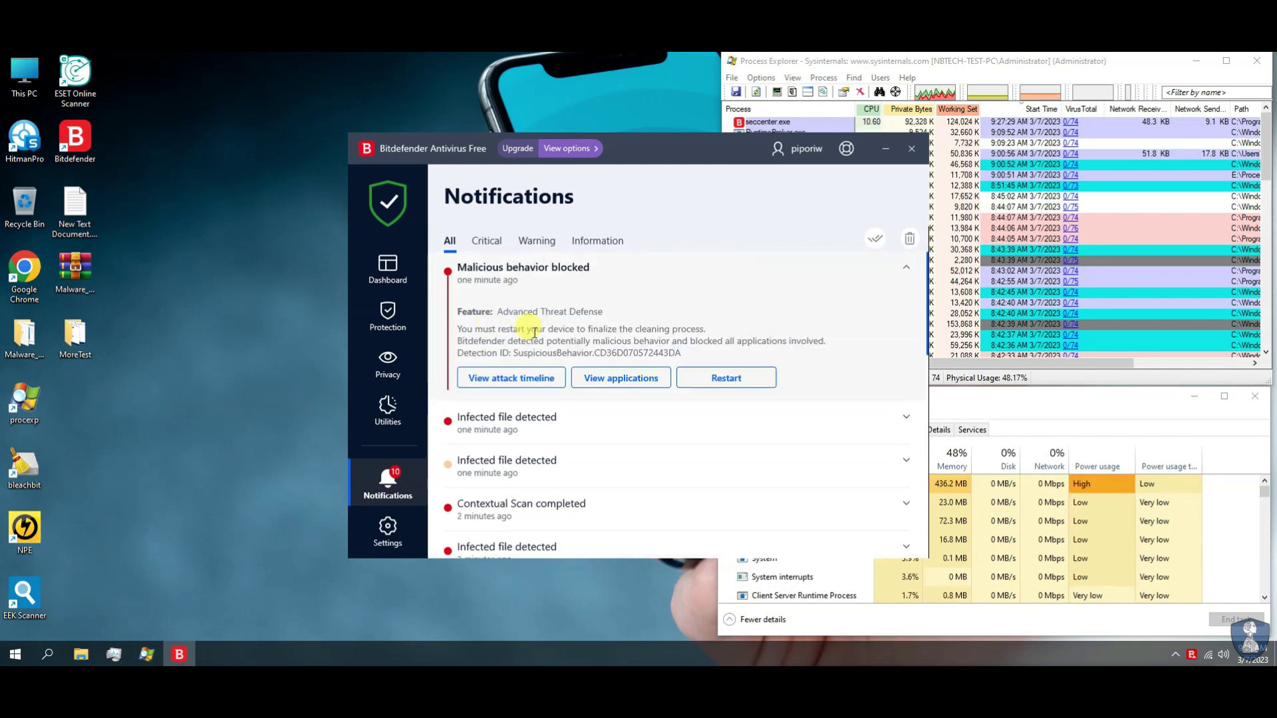
pyautogui.scroll(-3, 768, 361)
pyautogui.scroll(-10, 768, 361)
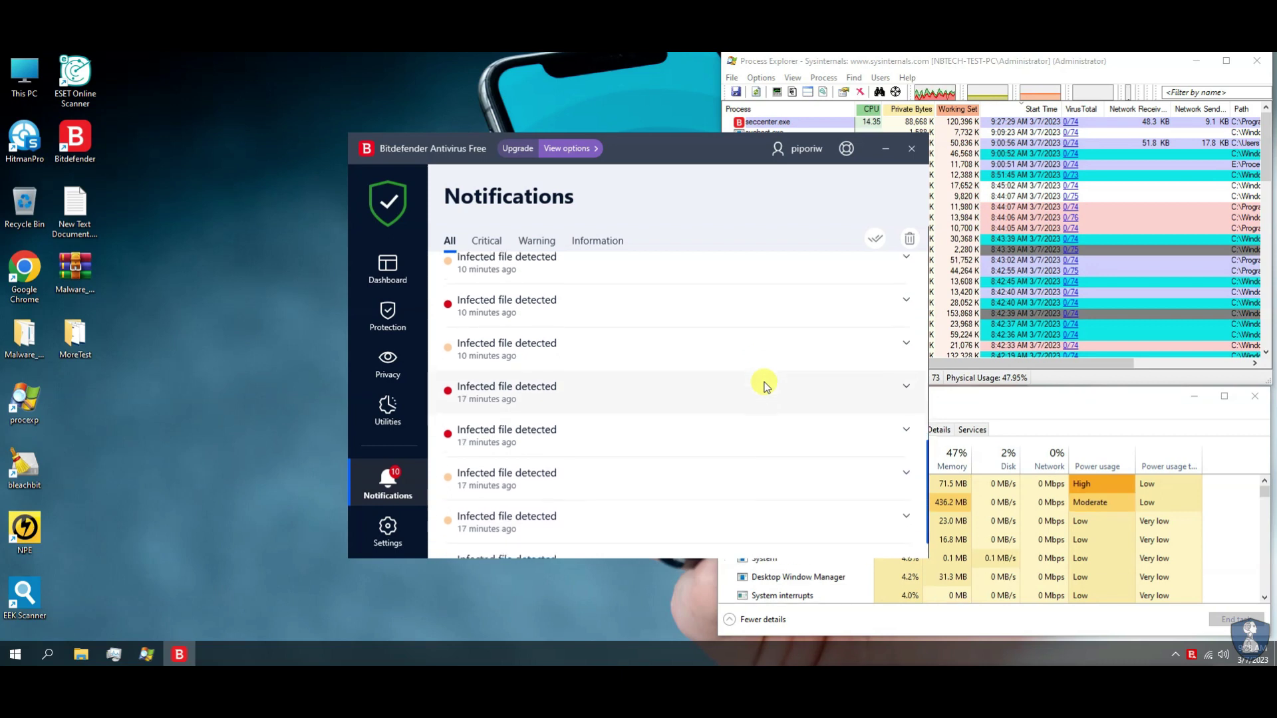
pyautogui.scroll(5, 765, 389)
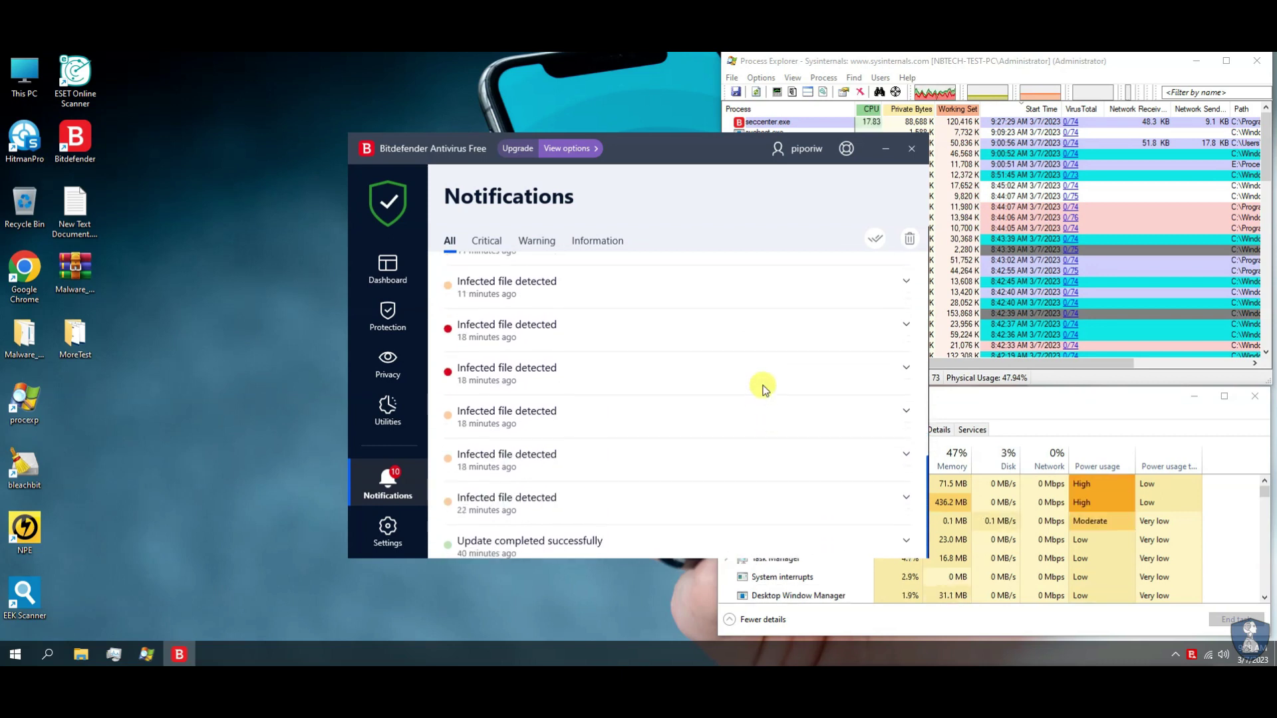
pyautogui.click(664, 365)
pyautogui.moveTo(548, 329); pyautogui.dragTo(787, 329)
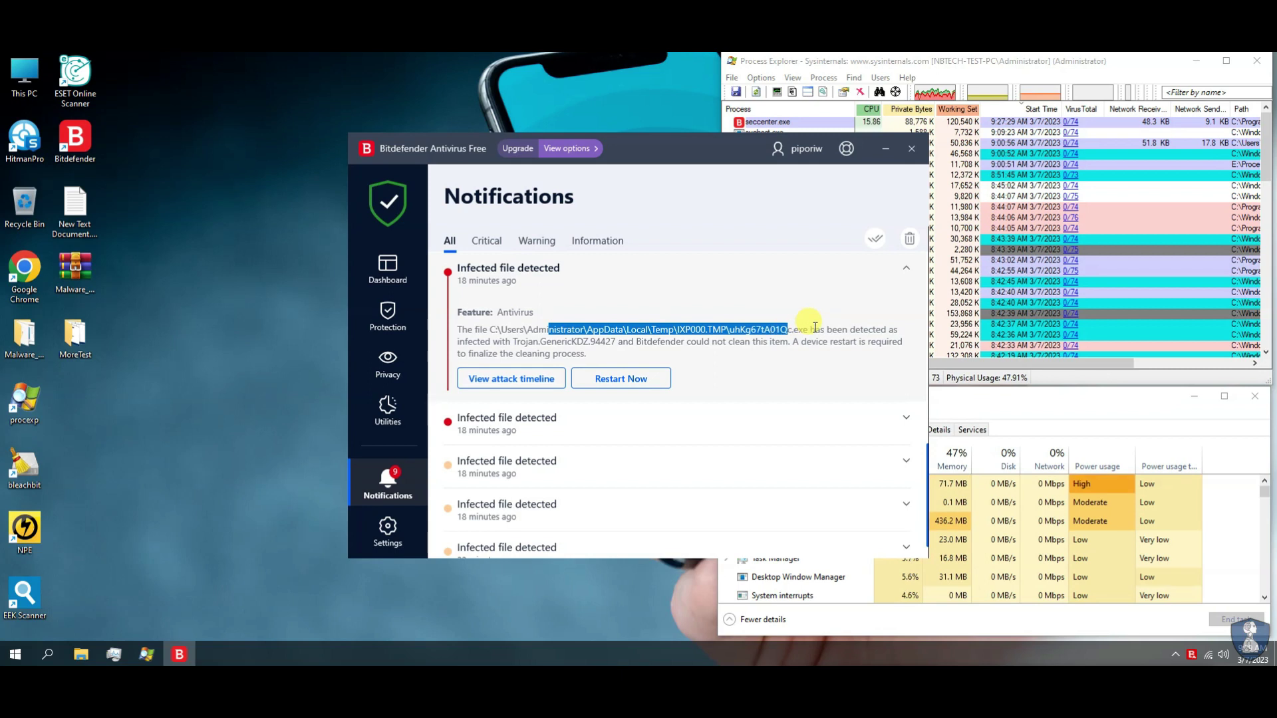
pyautogui.click(735, 409)
# Expand the infected-file notification for Trojan.GenericKD.65801829 and delete its quarantined file.
pyautogui.scroll(3, 735, 413)
pyautogui.click(621, 462)
pyautogui.scroll(-3, 648, 429)
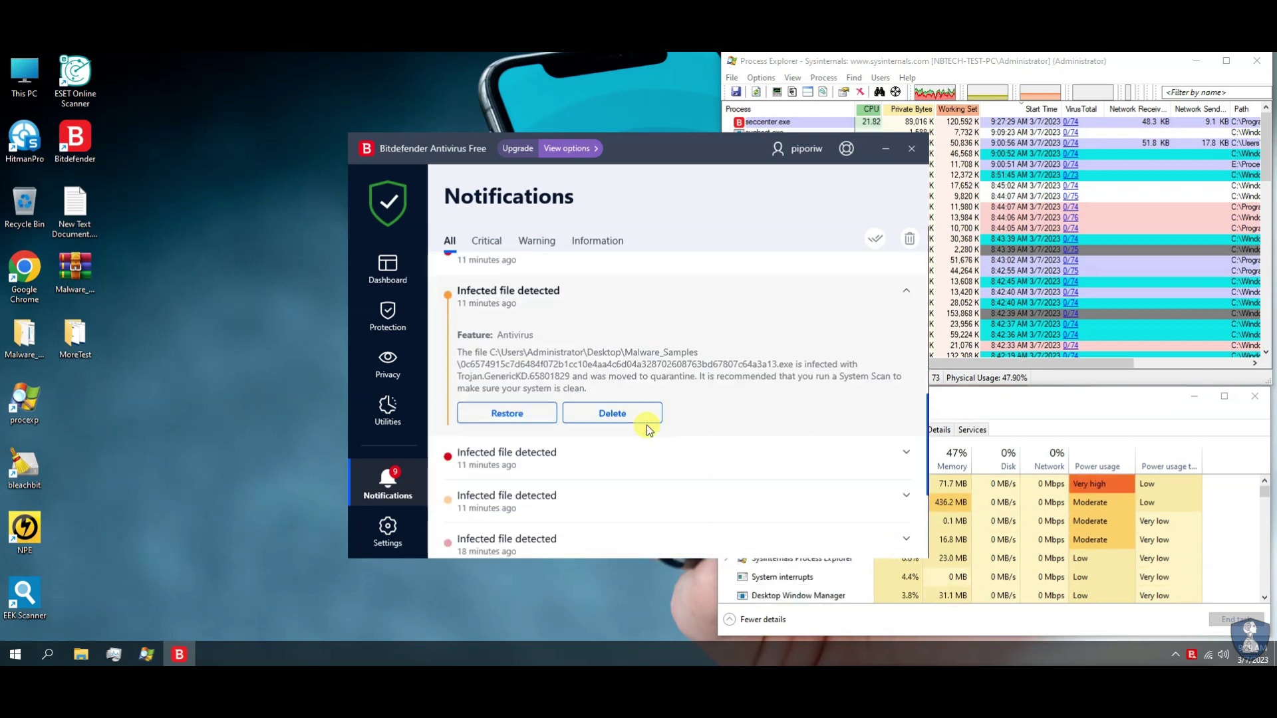
pyautogui.click(612, 414)
pyautogui.scroll(2, 642, 416)
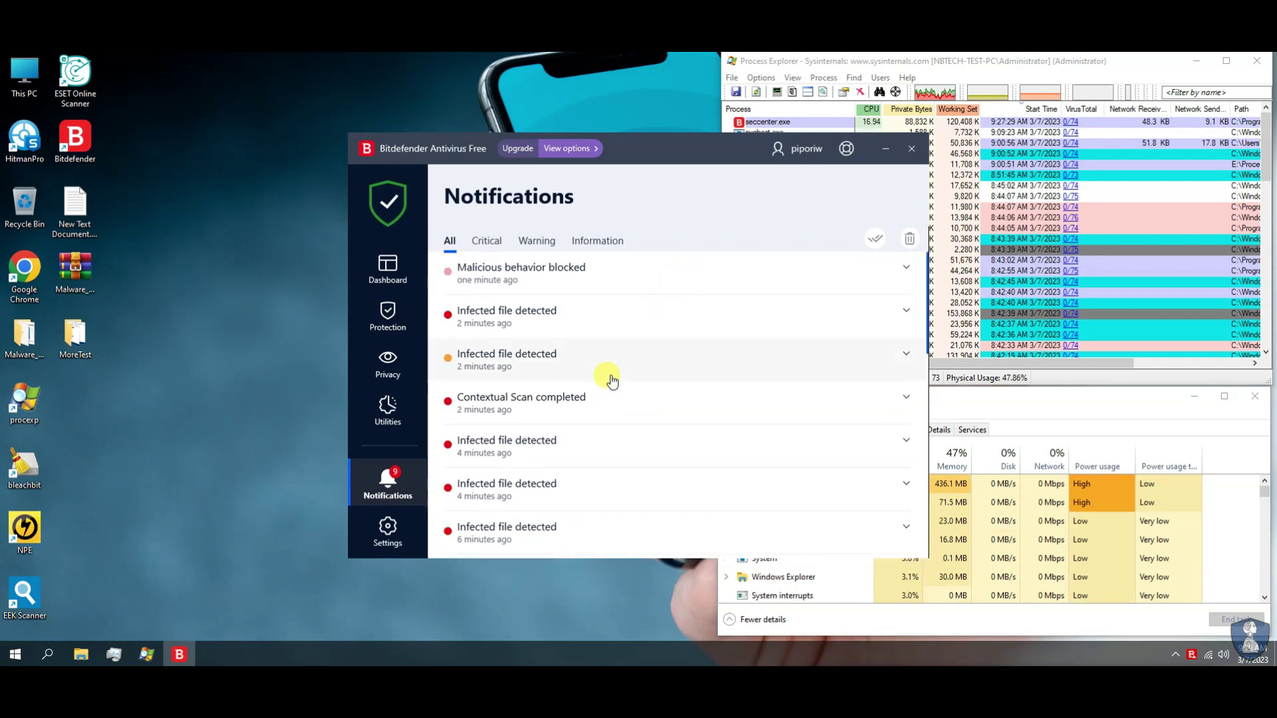
# Recheck the Malicious behavior blocked notification, open the Protection features and move the Bitdefender window clear of the monitoring tools.
pyautogui.click(625, 277)
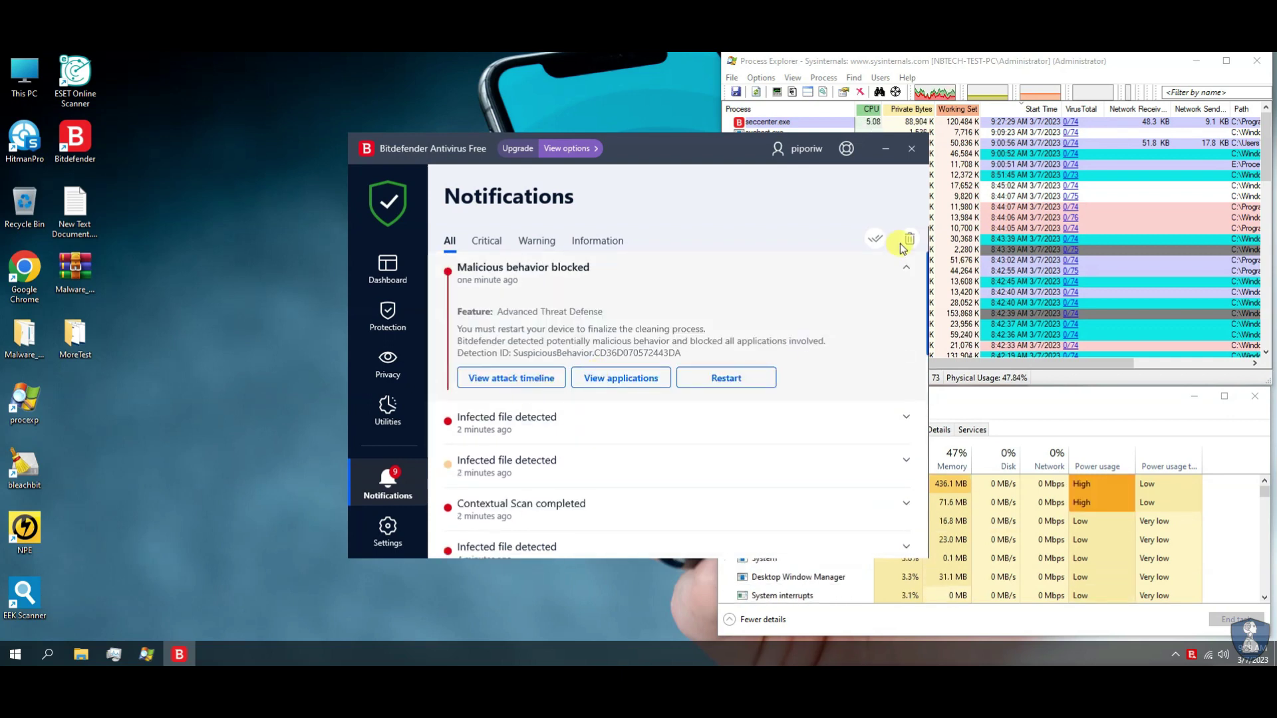
pyautogui.click(378, 275)
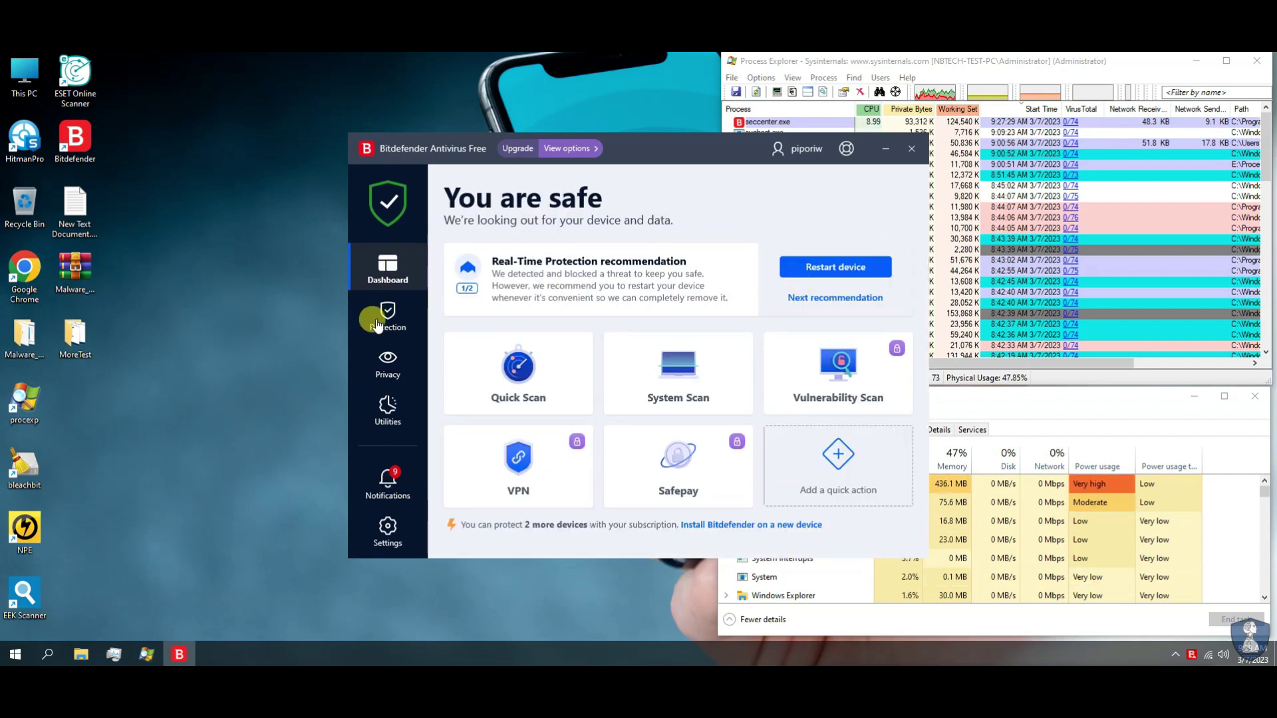
pyautogui.click(378, 324)
pyautogui.moveTo(669, 152); pyautogui.dragTo(448, 163)
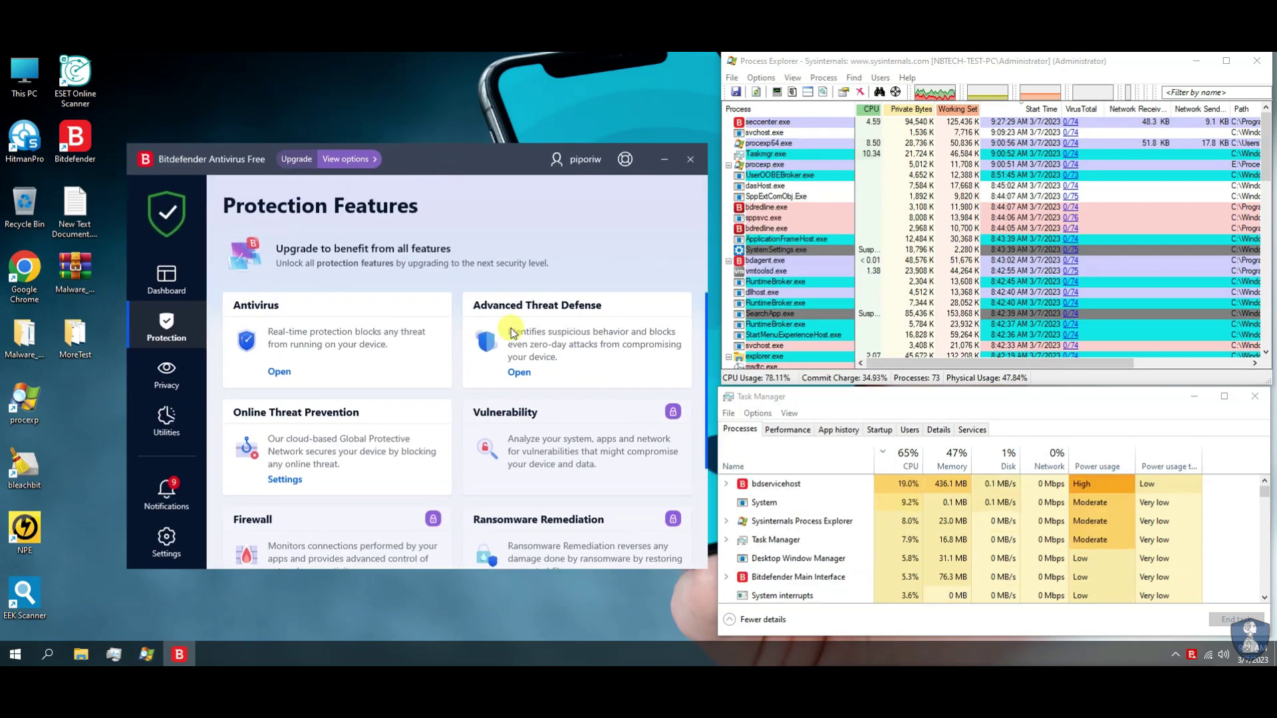
# Open the Antivirus feature's advanced settings and turn off Bitdefender Shield.
pyautogui.click(378, 370)
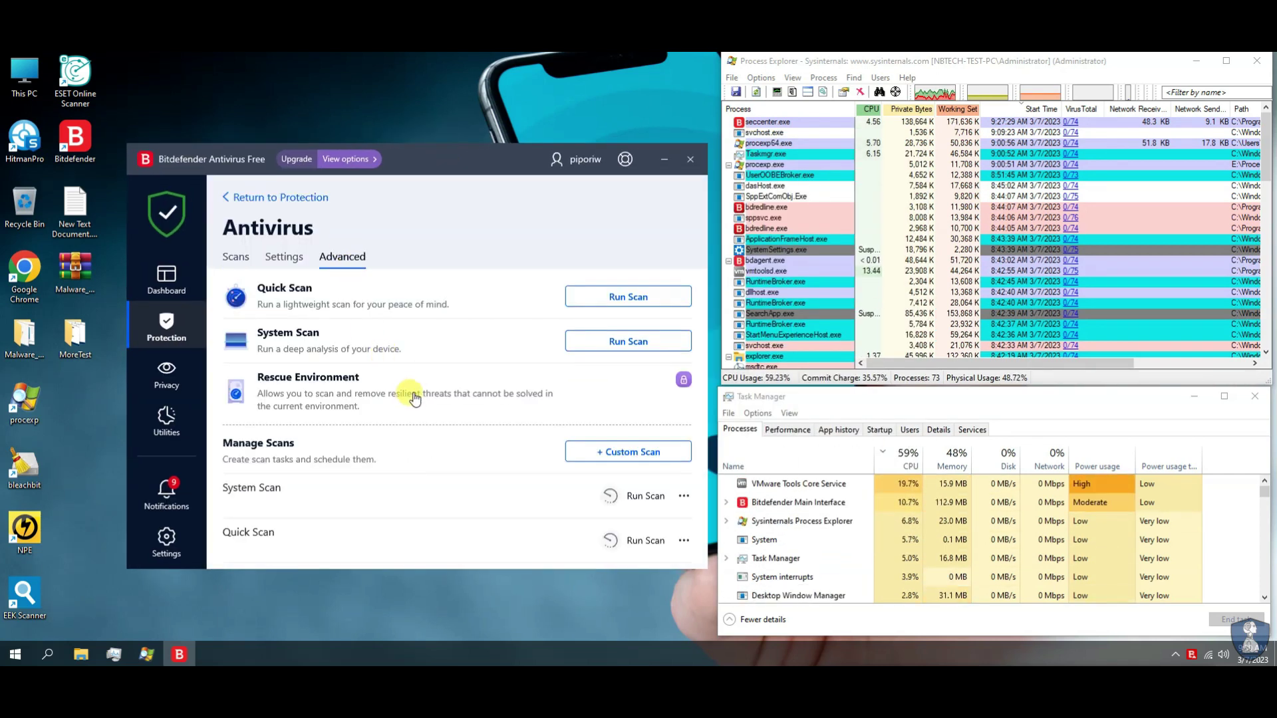
pyautogui.click(676, 302)
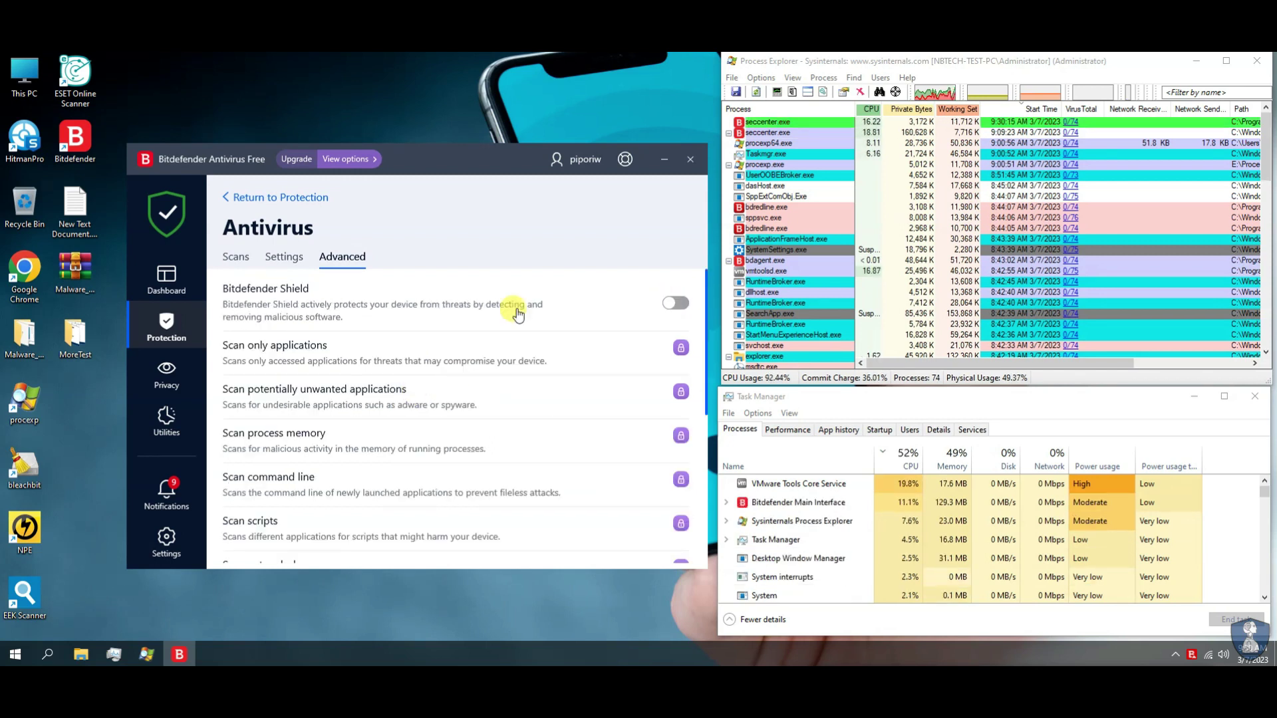
pyautogui.click(346, 385)
pyautogui.click(302, 509)
pyautogui.click(339, 431)
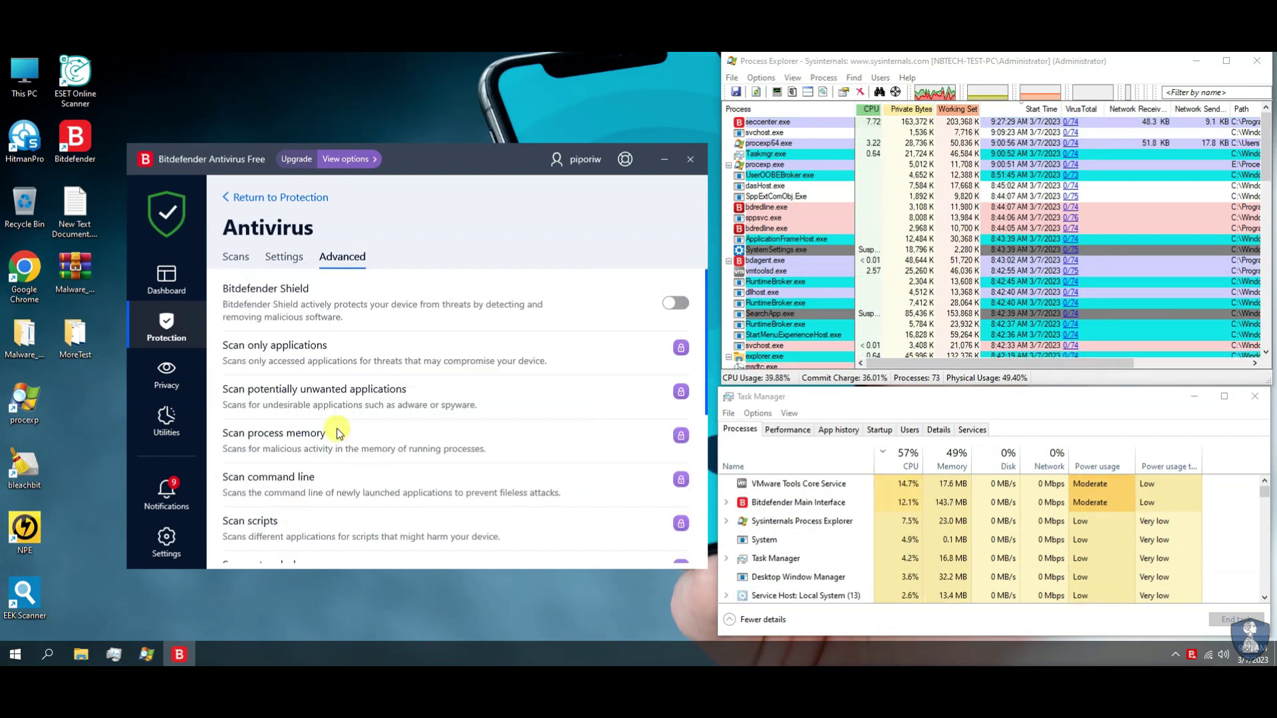
# Open the MoreTest folder from the desktop, make its window shorter and place it in the lower part of the desktop.
pyautogui.doubleClick(75, 338)
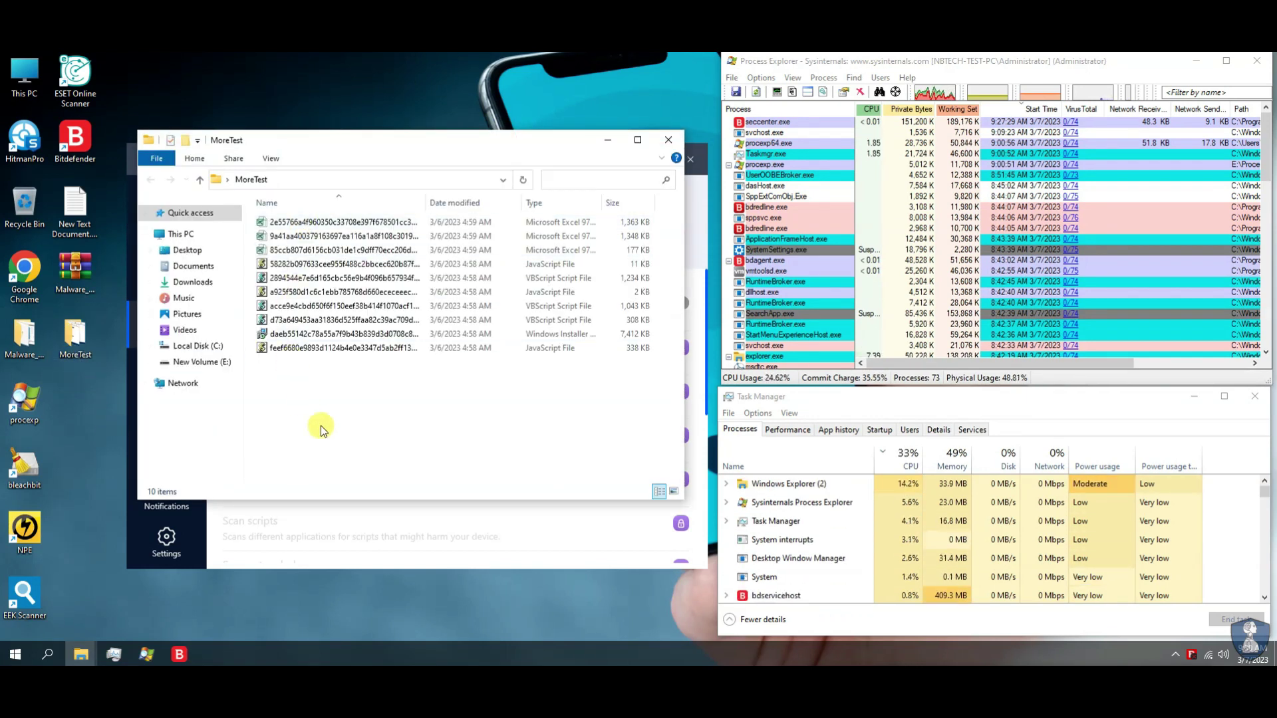
pyautogui.moveTo(135, 128); pyautogui.dragTo(137, 213)
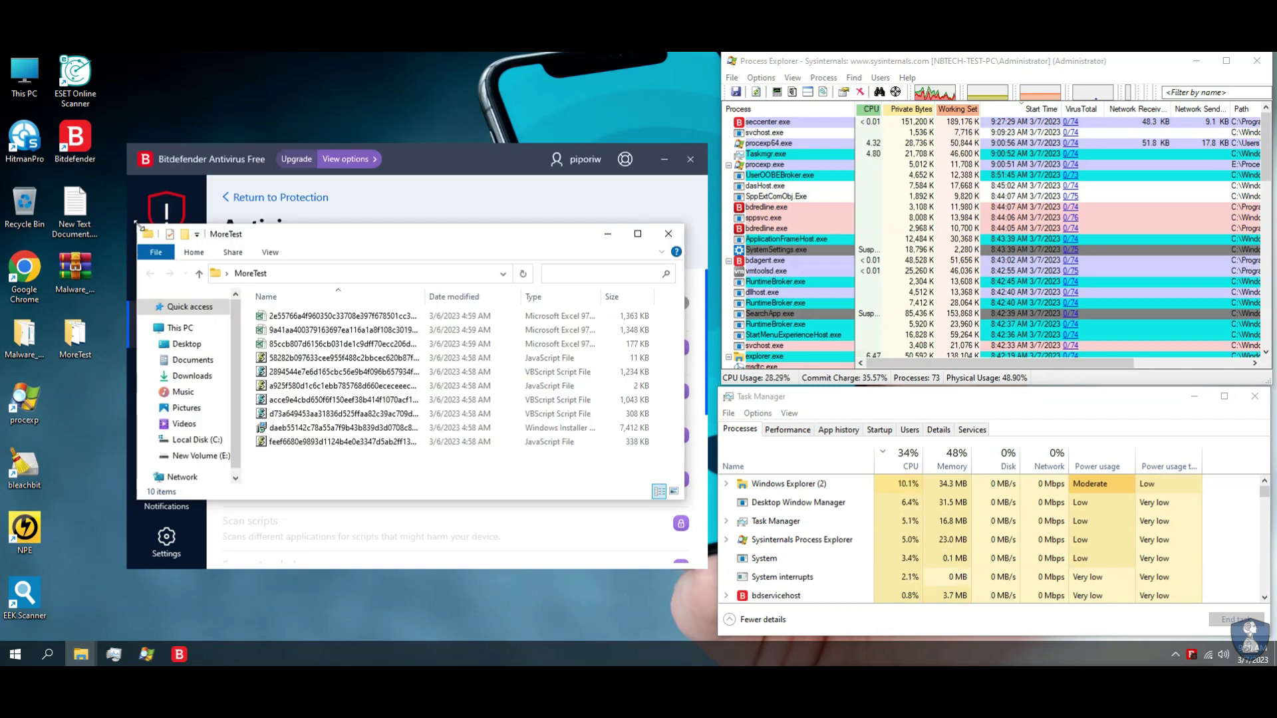
pyautogui.moveTo(452, 220); pyautogui.dragTo(435, 375)
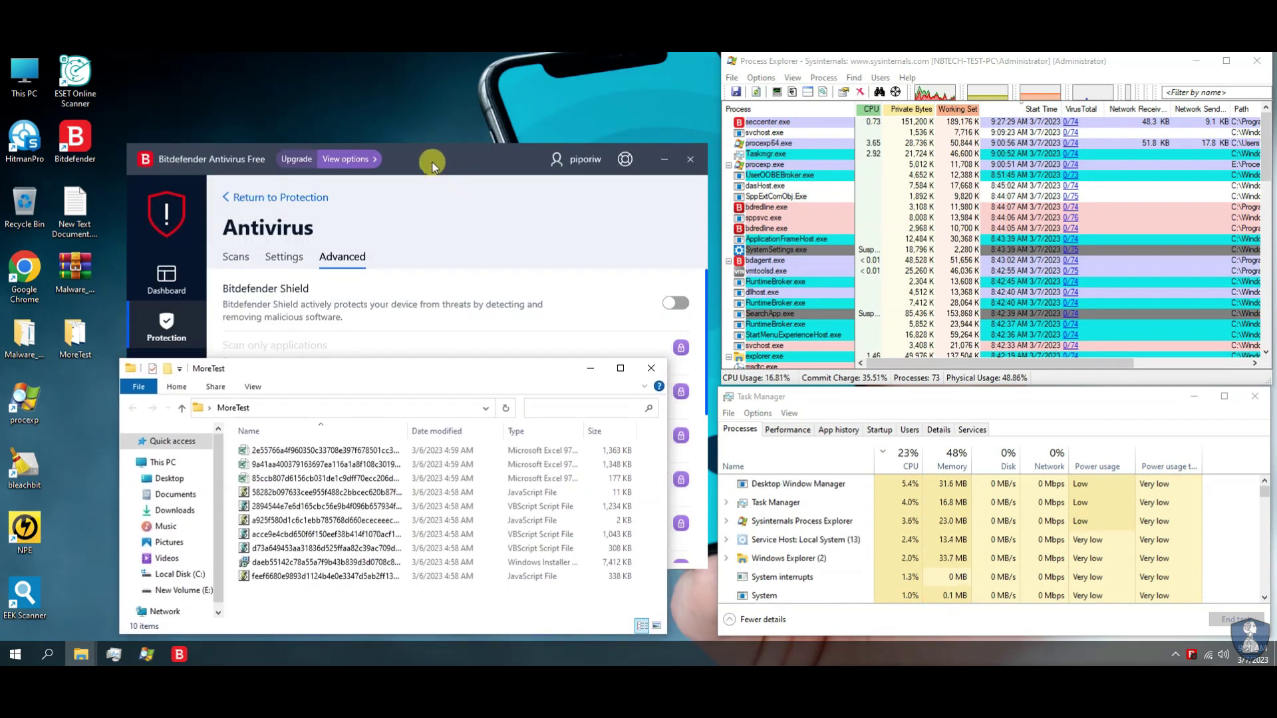
# Move the Bitdefender window above the MoreTest folder, turn Bitdefender Shield back on, and close Bitdefender after checking its dashboard.
pyautogui.moveTo(433, 159); pyautogui.dragTo(414, 79)
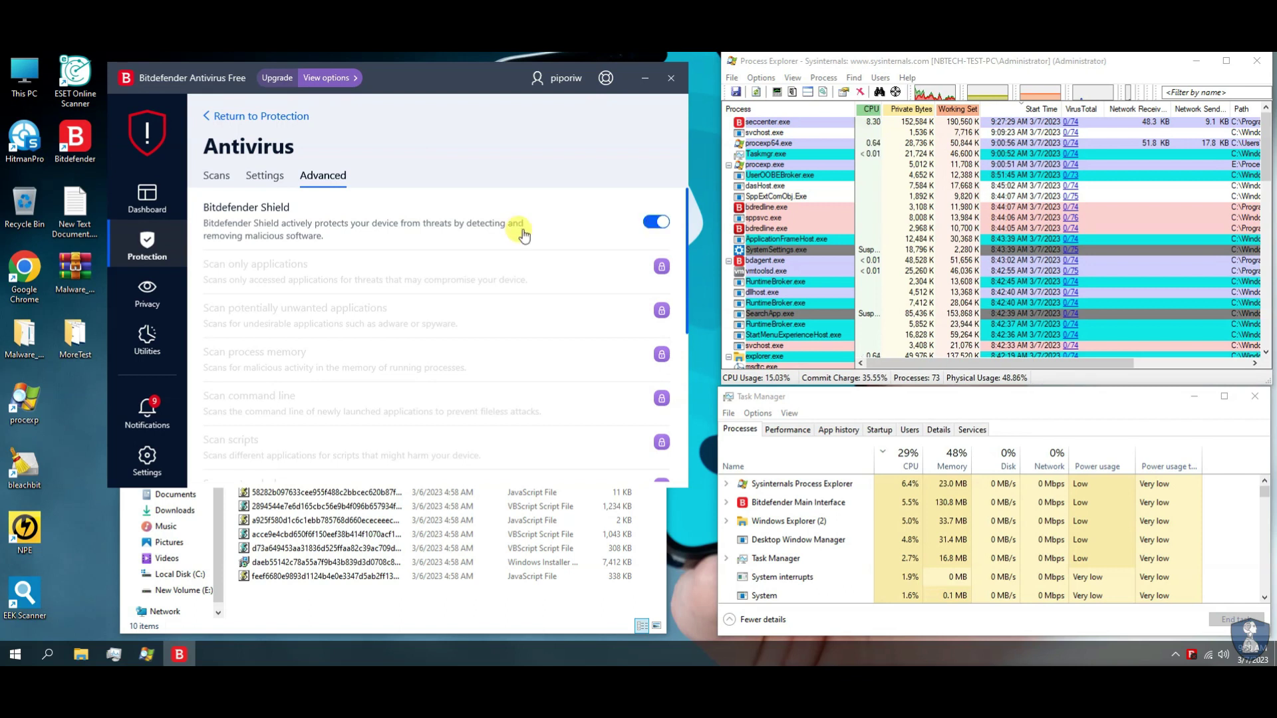
pyautogui.click(159, 205)
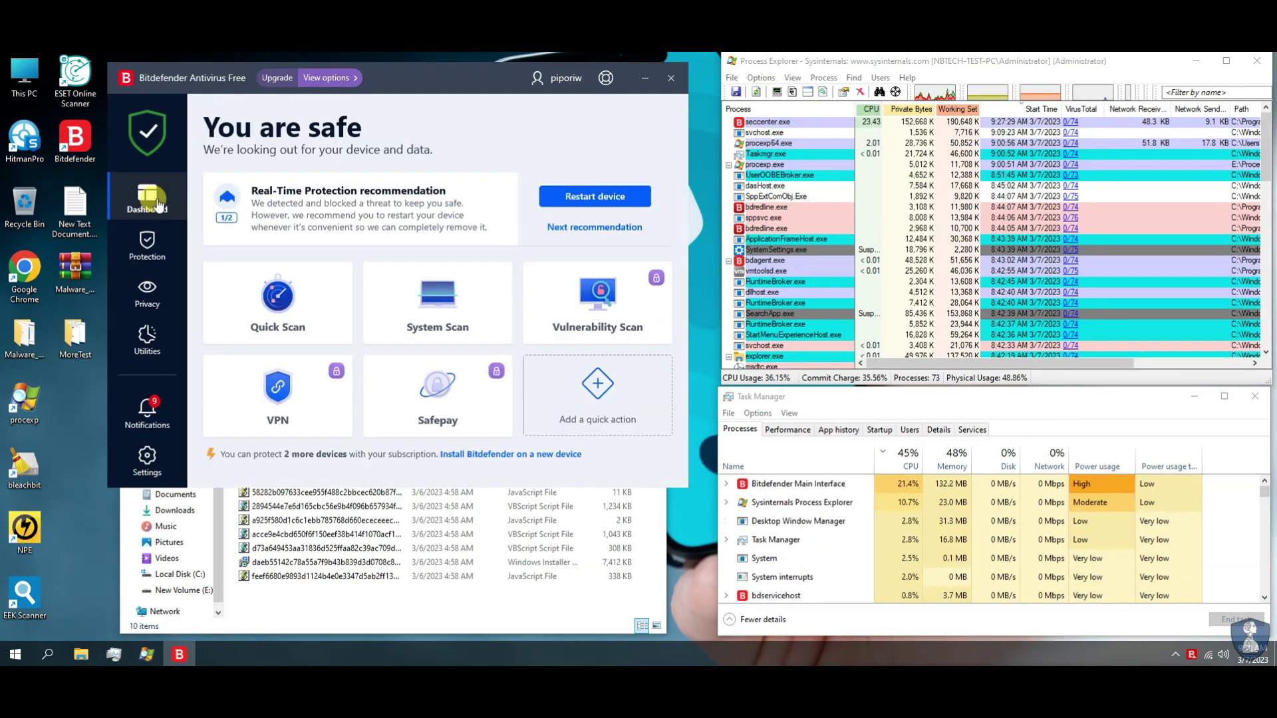
pyautogui.click(672, 78)
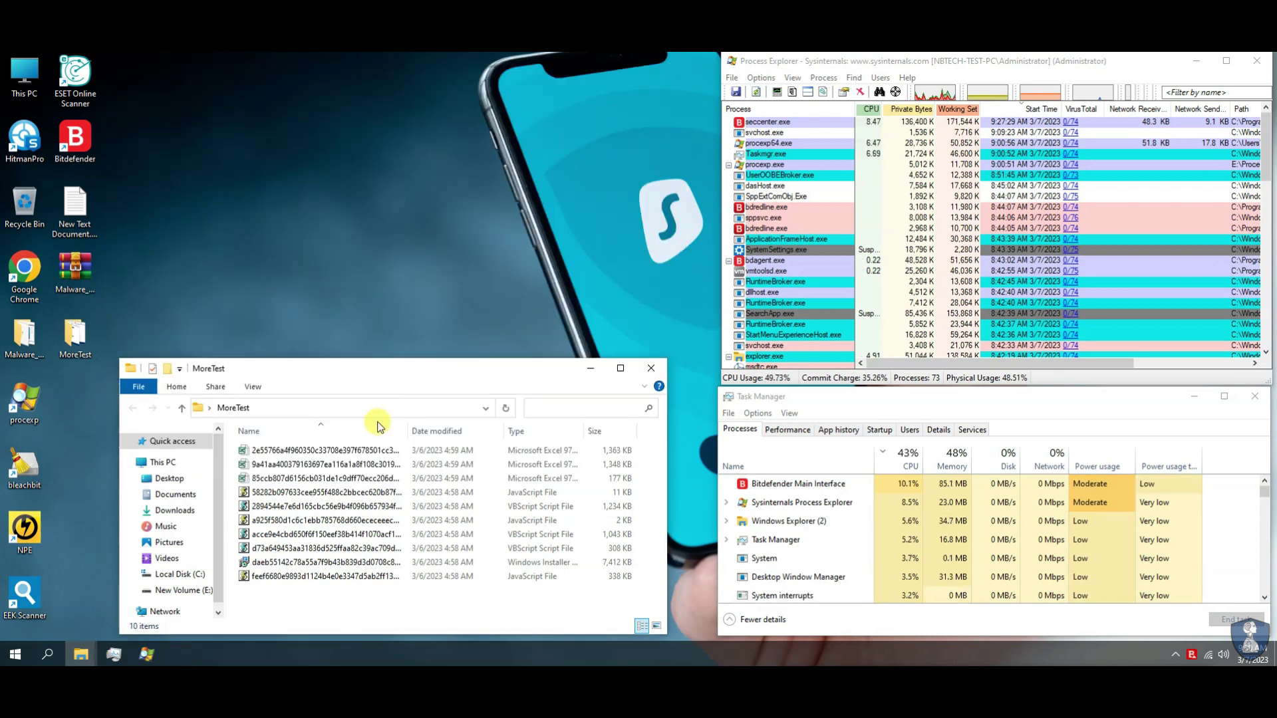
# Launch the Excel samples in MoreTest, including the one beginning 9a41aa40, and dismiss the Excel message.
pyautogui.press('Down')
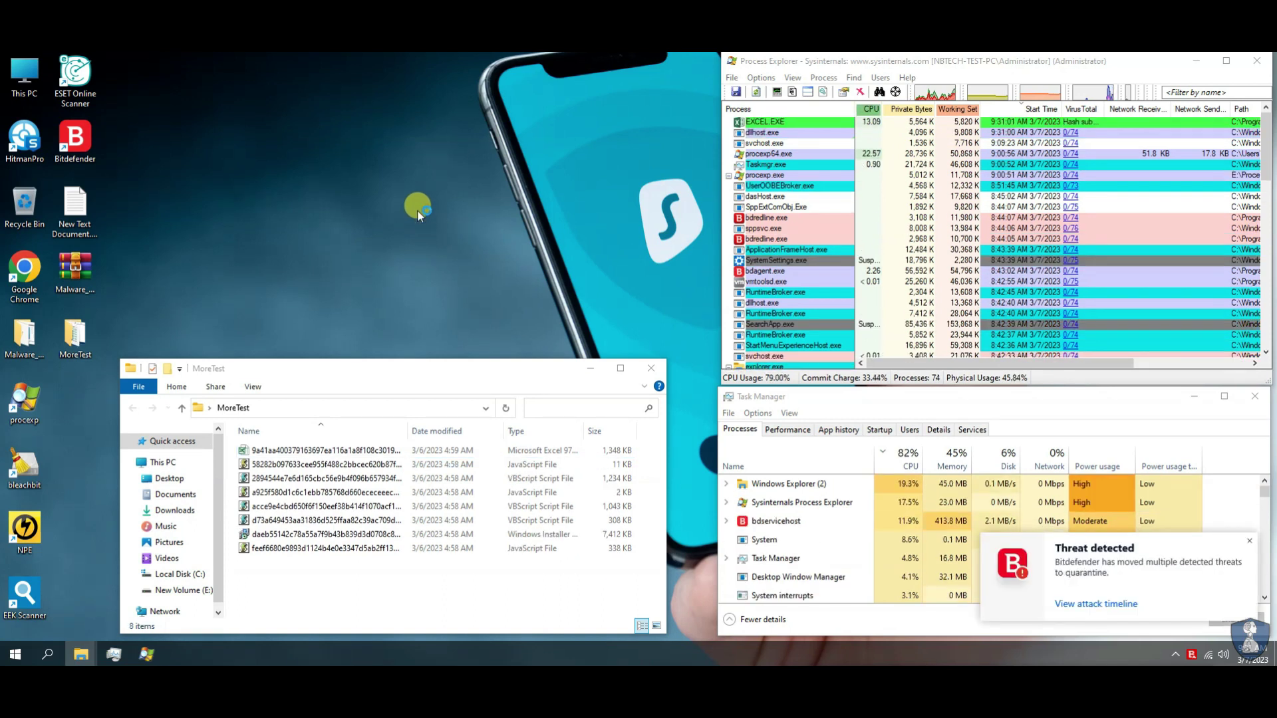
pyautogui.click(335, 451)
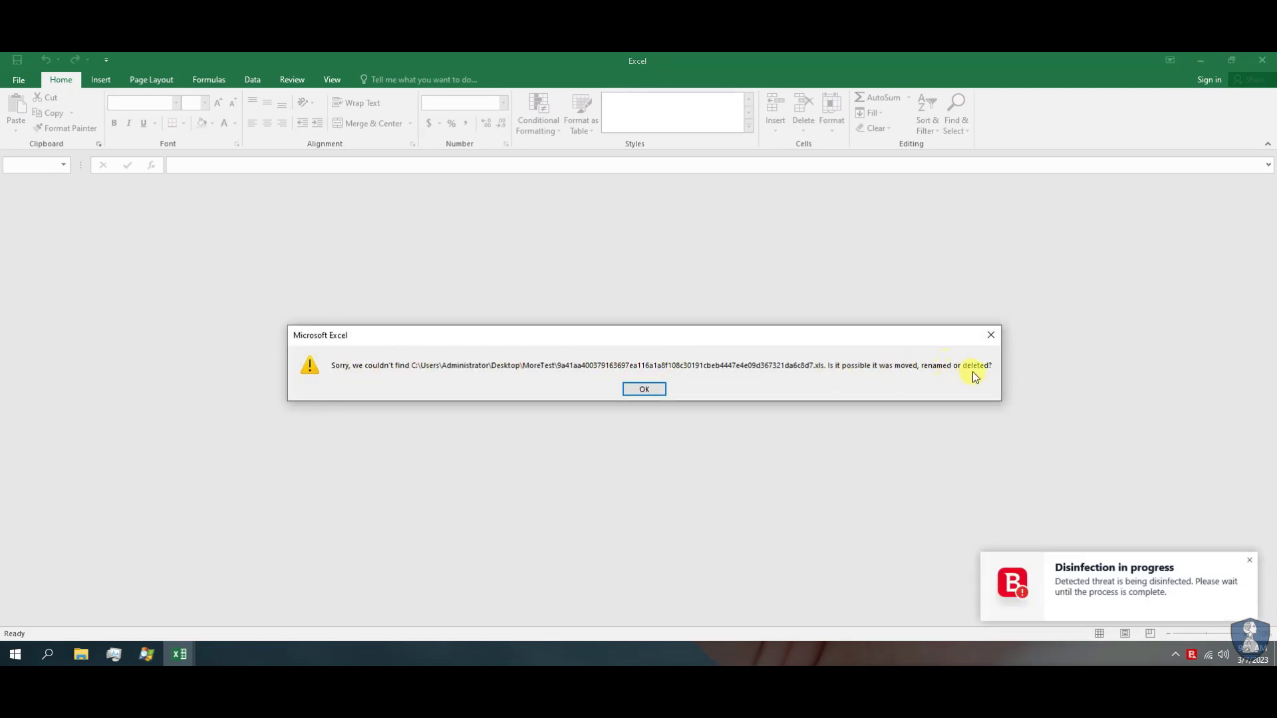
pyautogui.click(645, 391)
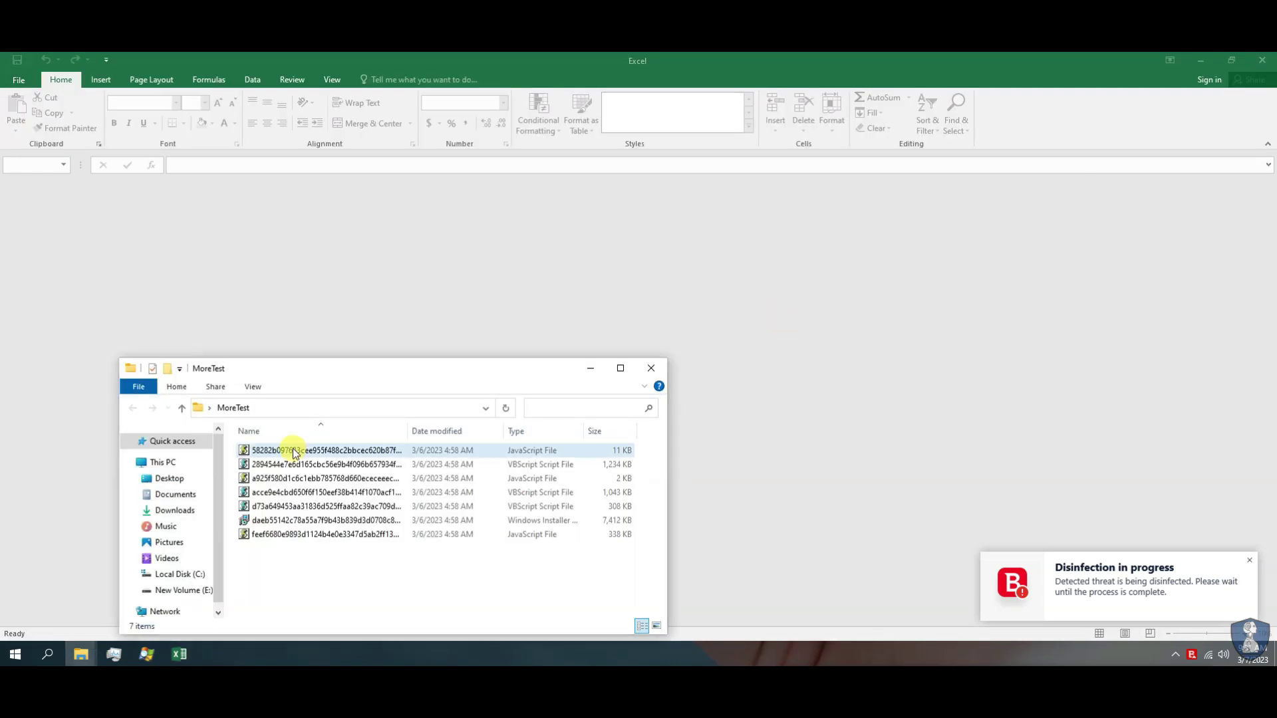
# Run the Windows Installer sample beginning daeb5514, close Excel and dismiss the installer message.
pyautogui.doubleClick(272, 521)
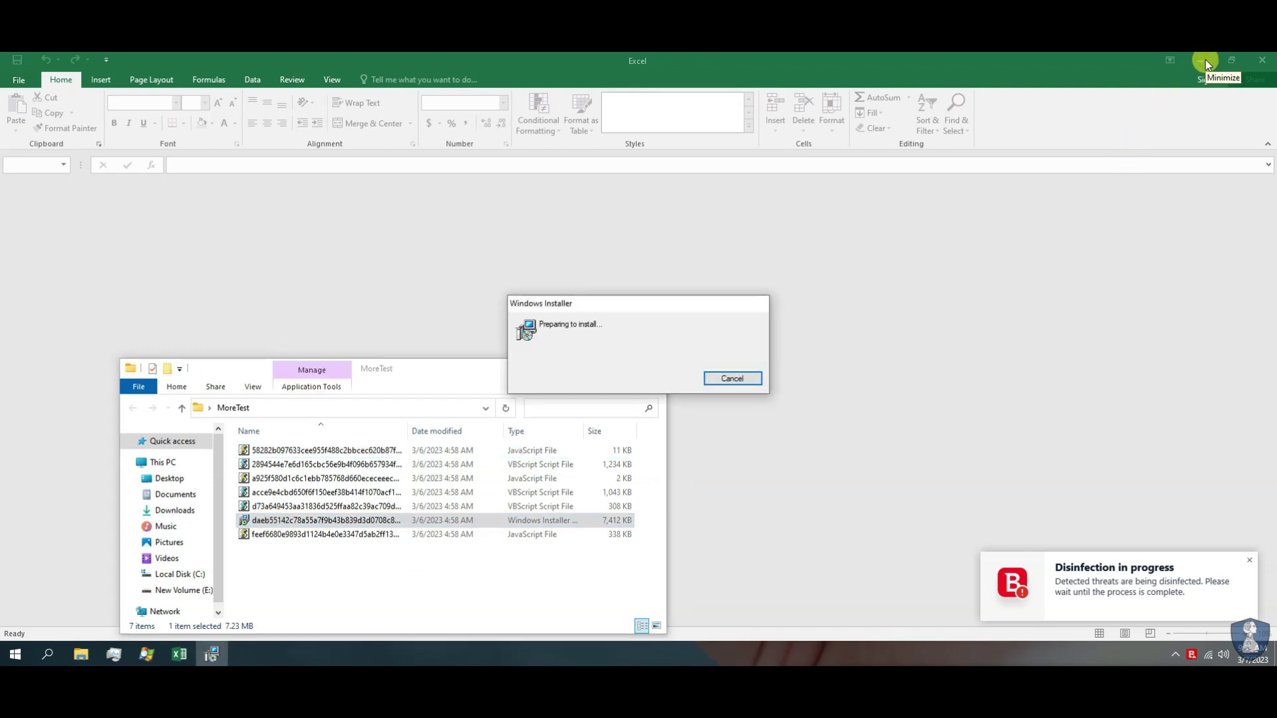
pyautogui.click(1266, 62)
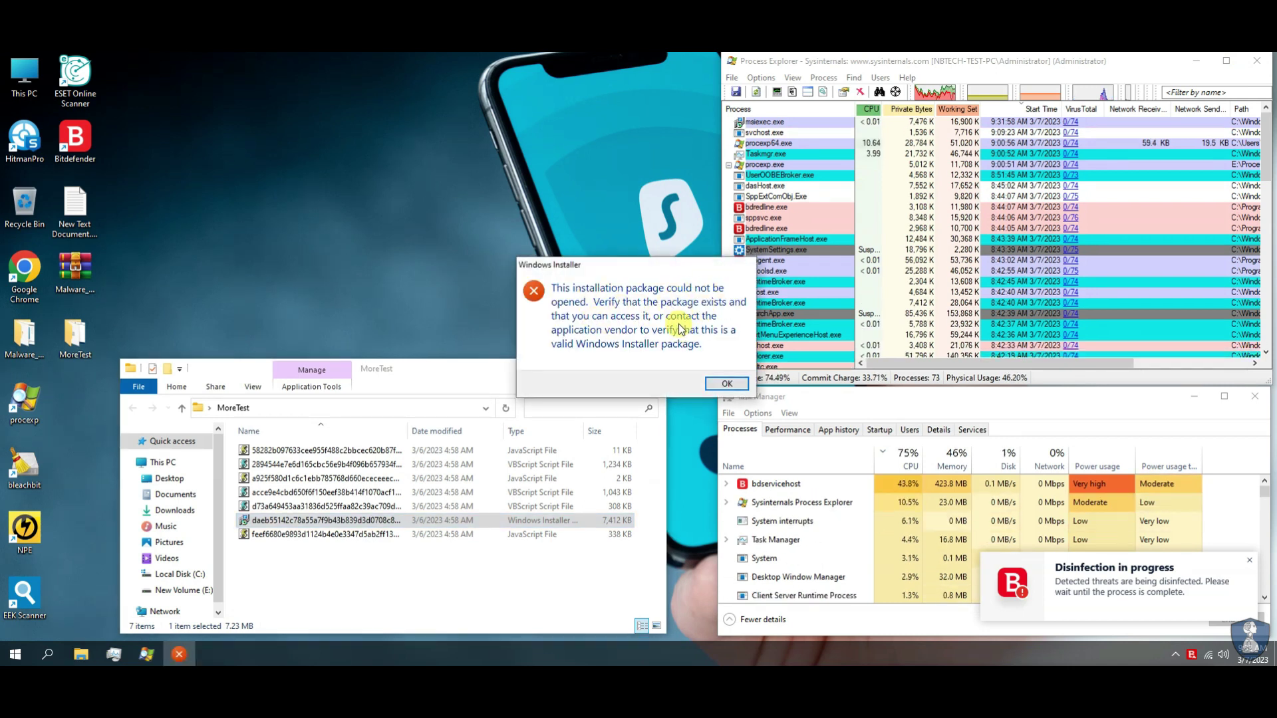
pyautogui.click(729, 384)
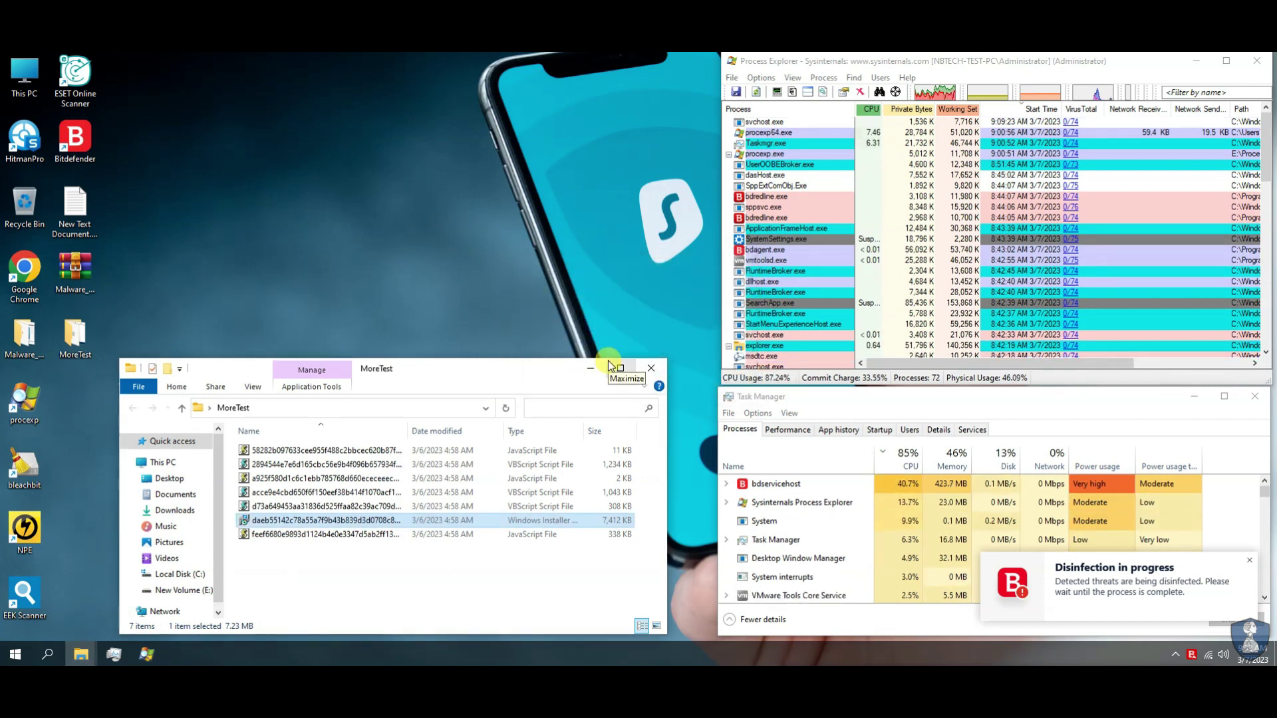
# Refresh the MoreTest folder, run the JavaScript sample beginning 58282b09 and dismiss the Windows Script Host message.
pyautogui.click(814, 86)
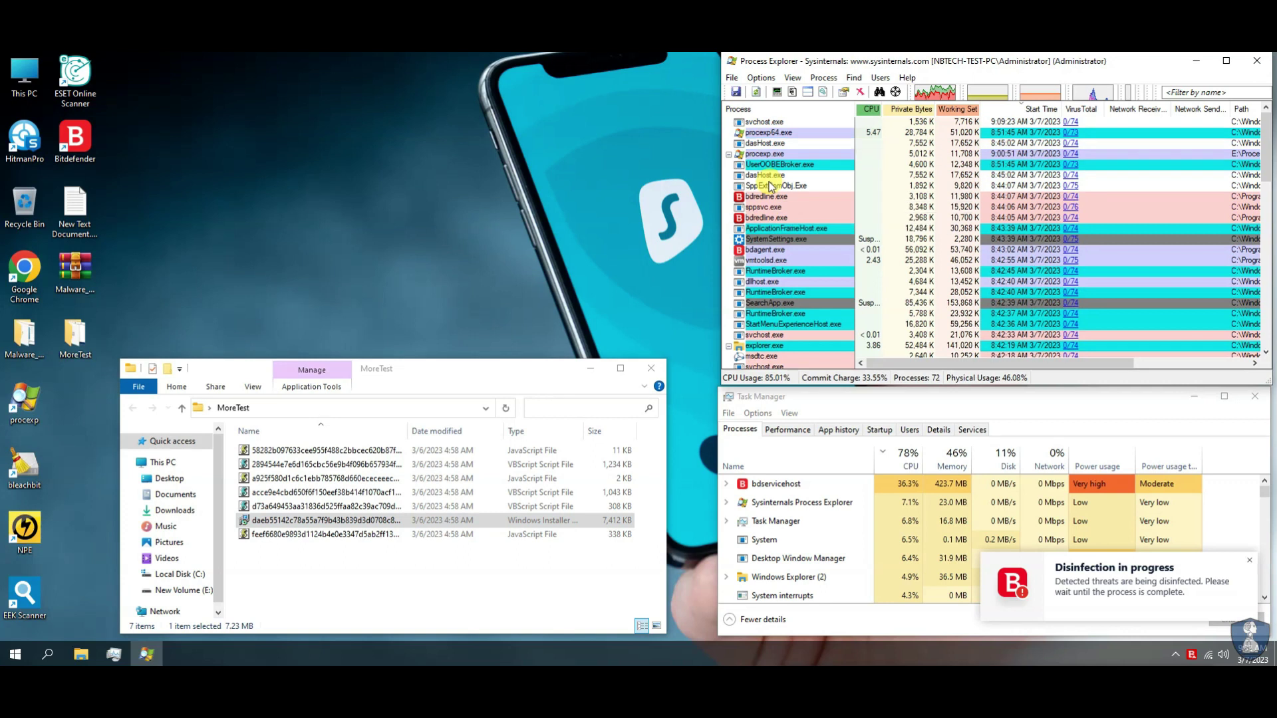
pyautogui.click(506, 408)
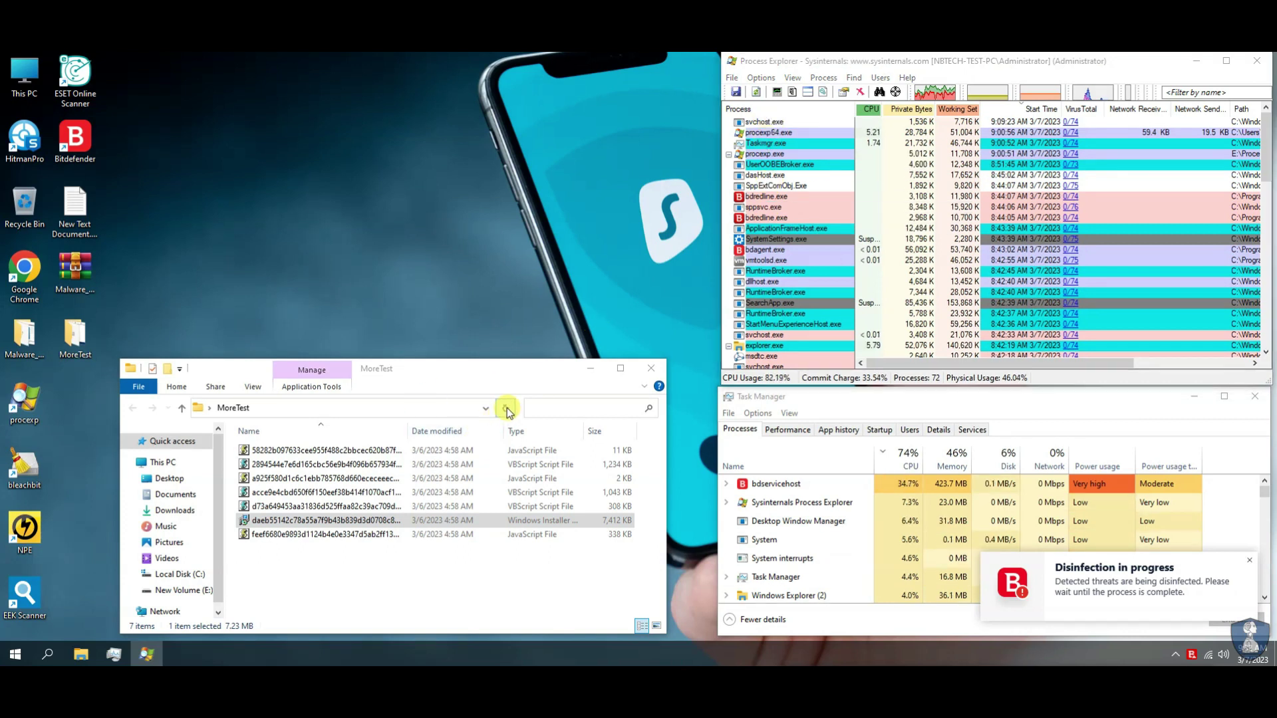
pyautogui.click(274, 535)
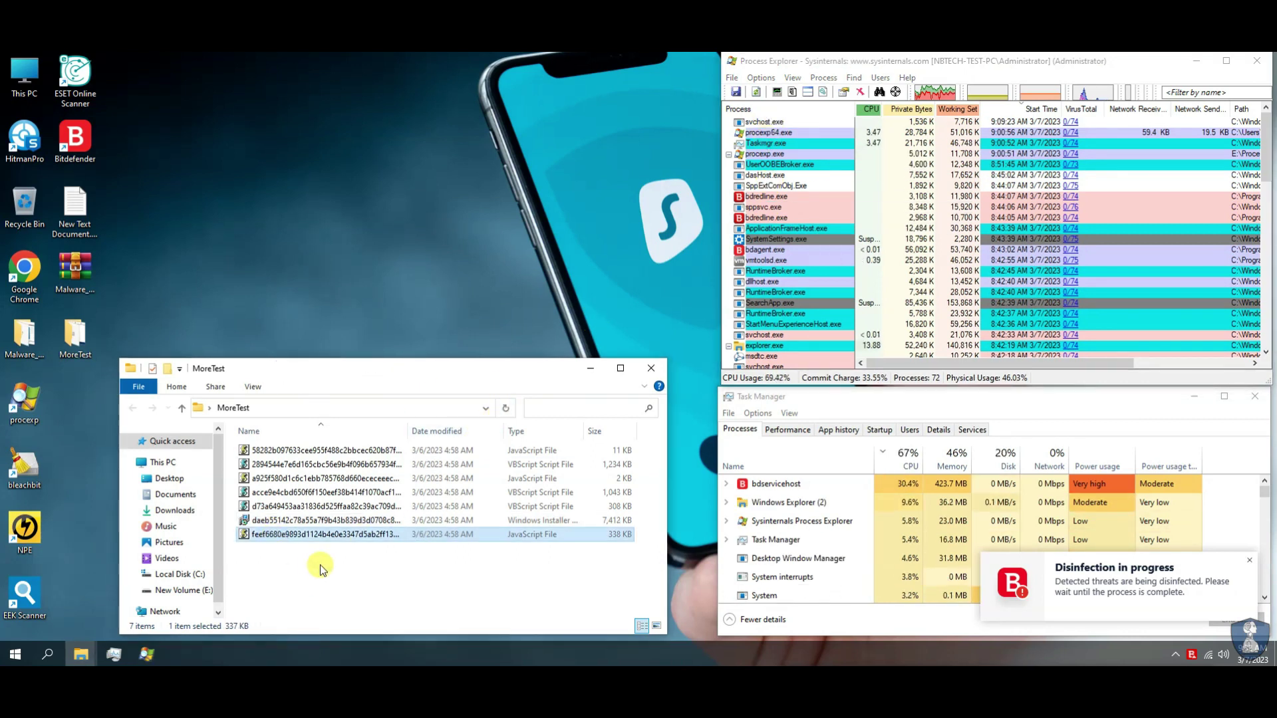
pyautogui.press('Up')
pyautogui.press('Up')
pyautogui.press('Up')
pyautogui.press('Up')
pyautogui.press('Up')
pyautogui.press('Up')
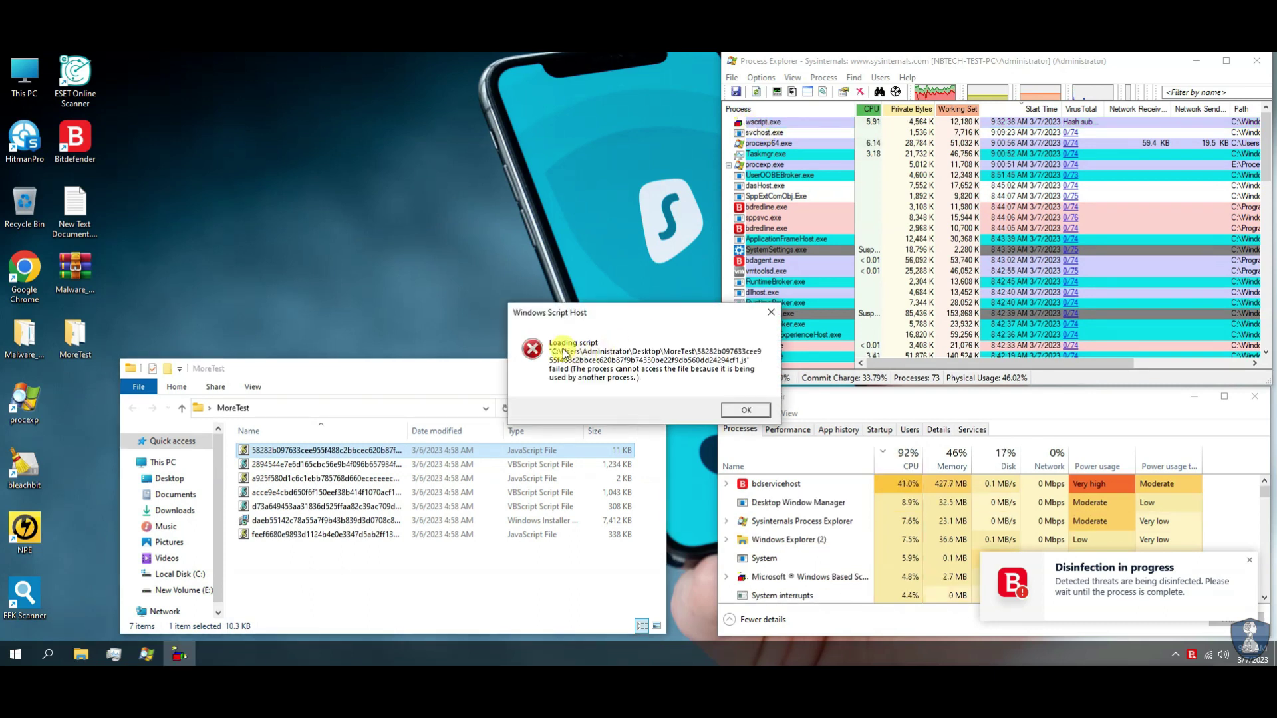
pyautogui.click(732, 410)
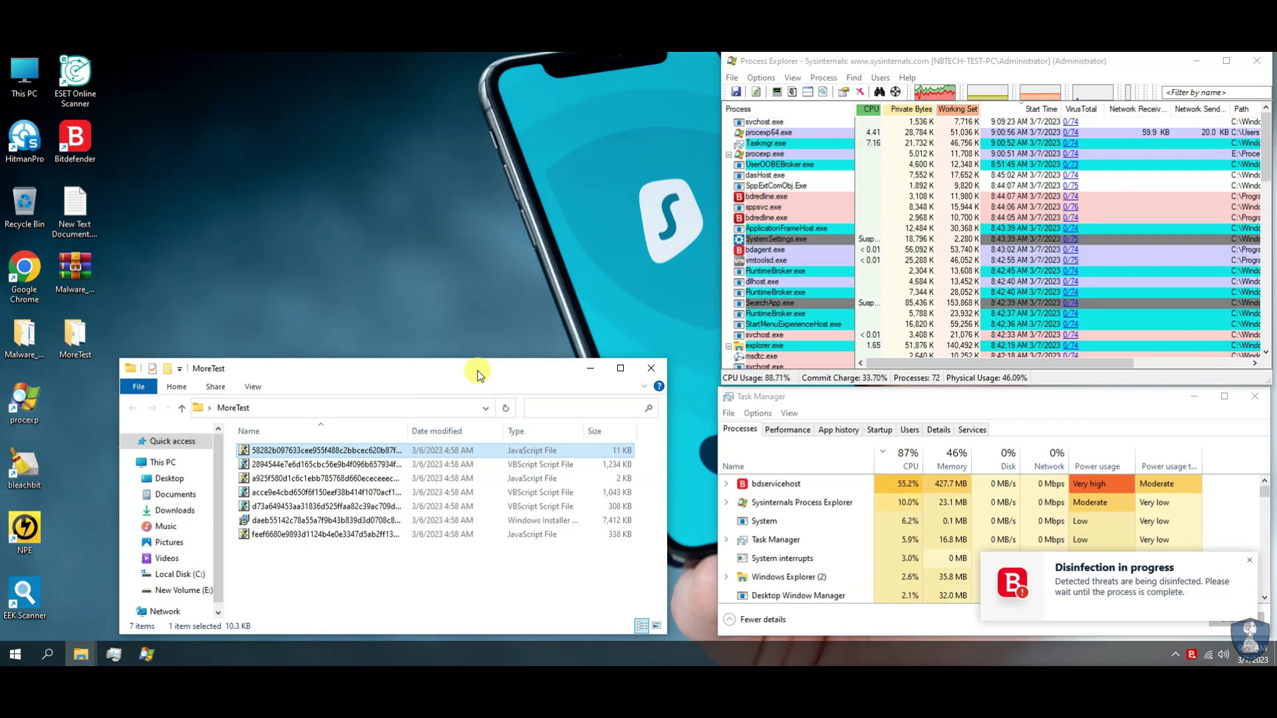
# Run the VBScript sample beginning 2894544e and the JavaScript sample beginning a925f580, dismissing any script messages.
pyautogui.click(293, 465)
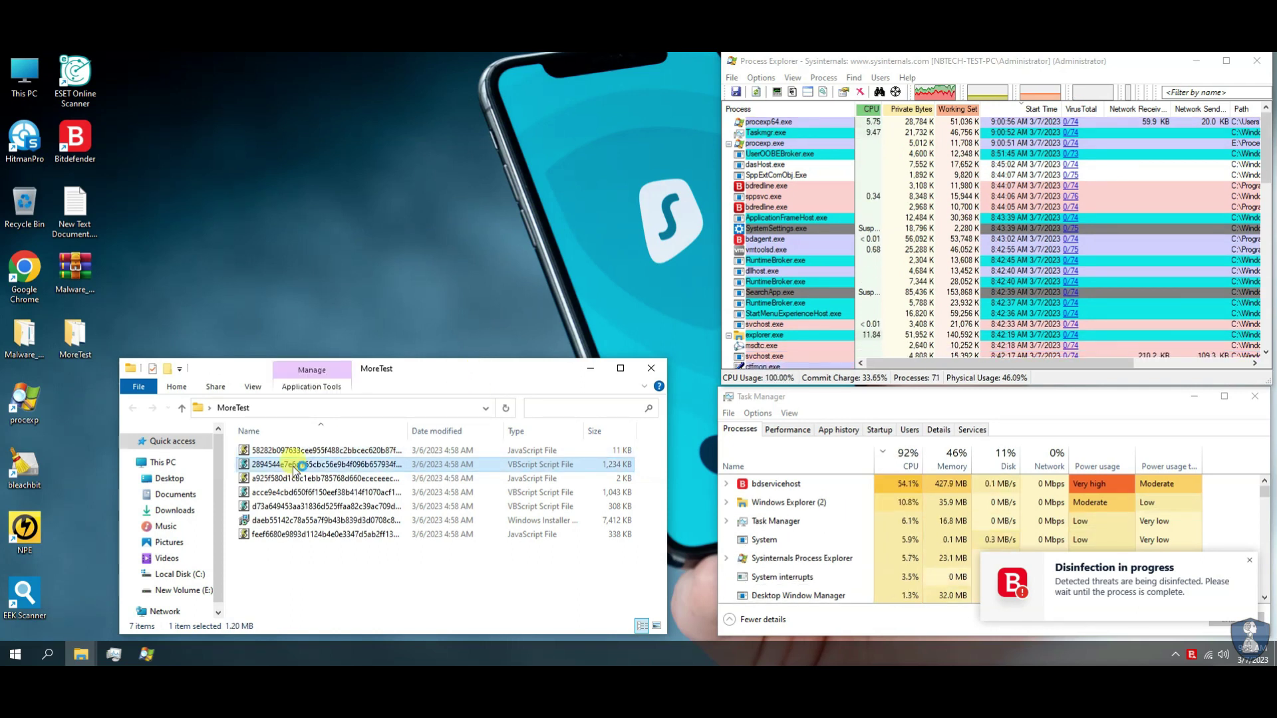
pyautogui.doubleClick(293, 465)
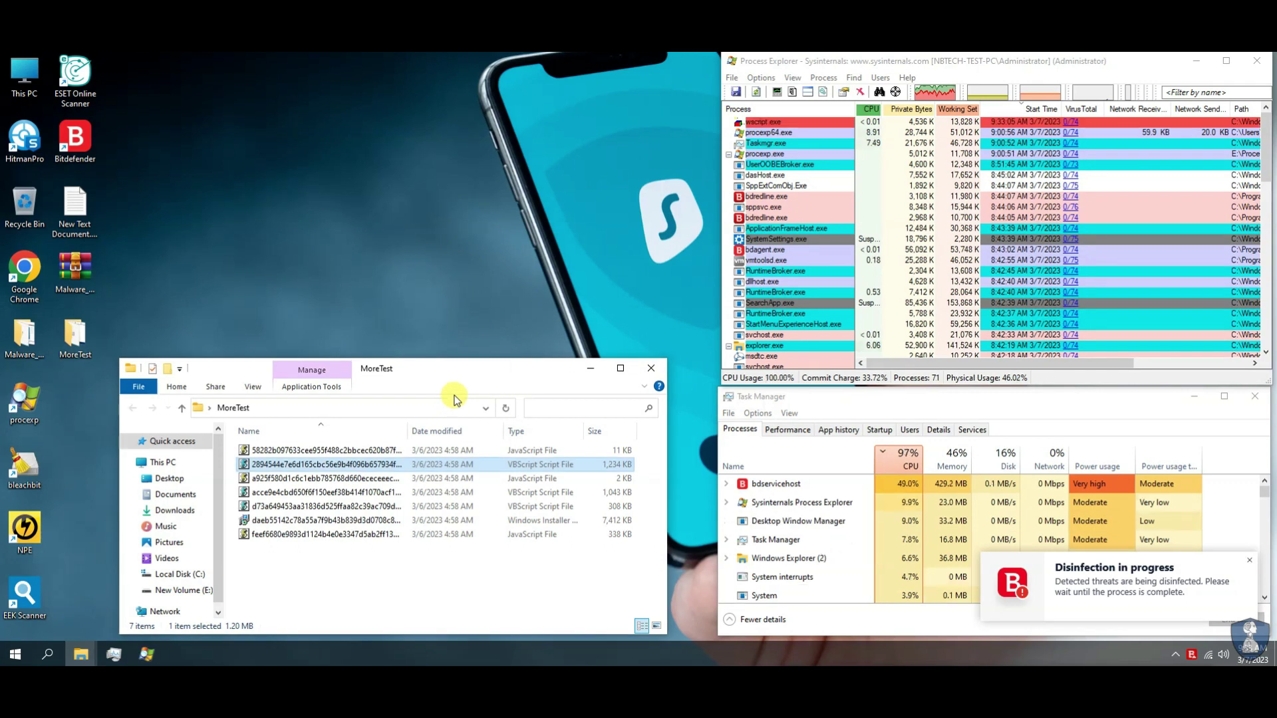
pyautogui.doubleClick(287, 479)
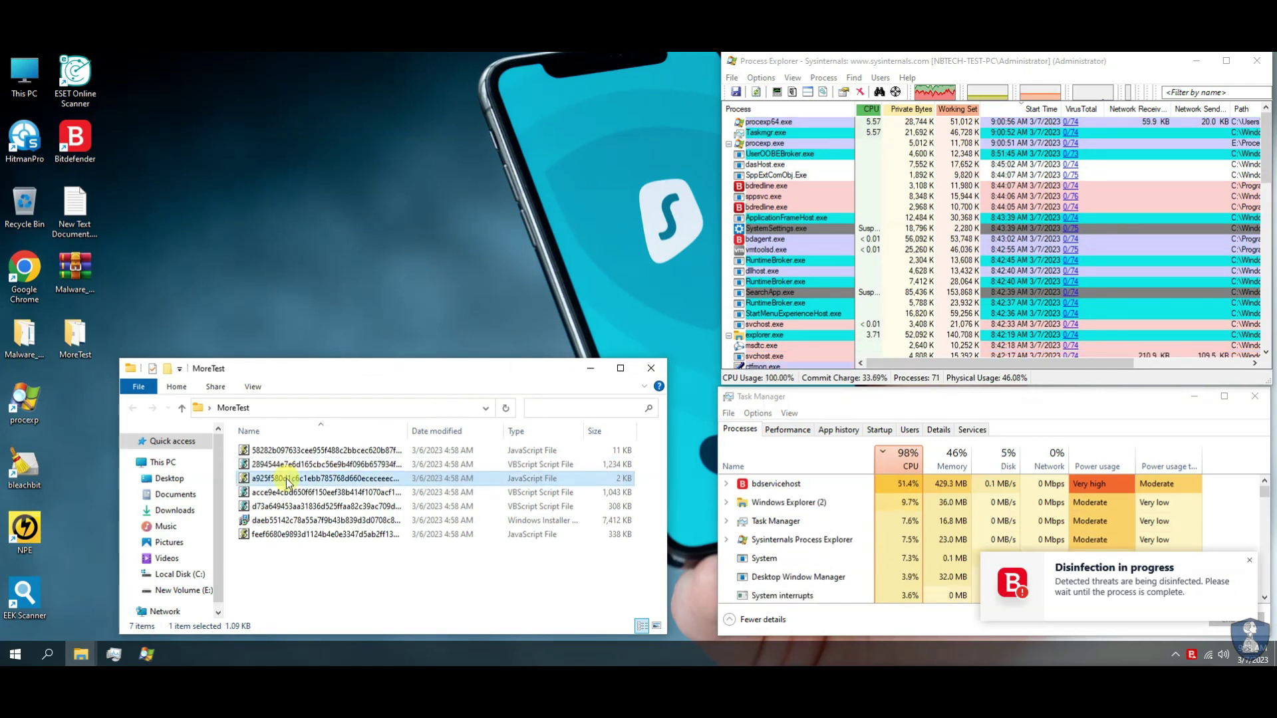
pyautogui.click(747, 406)
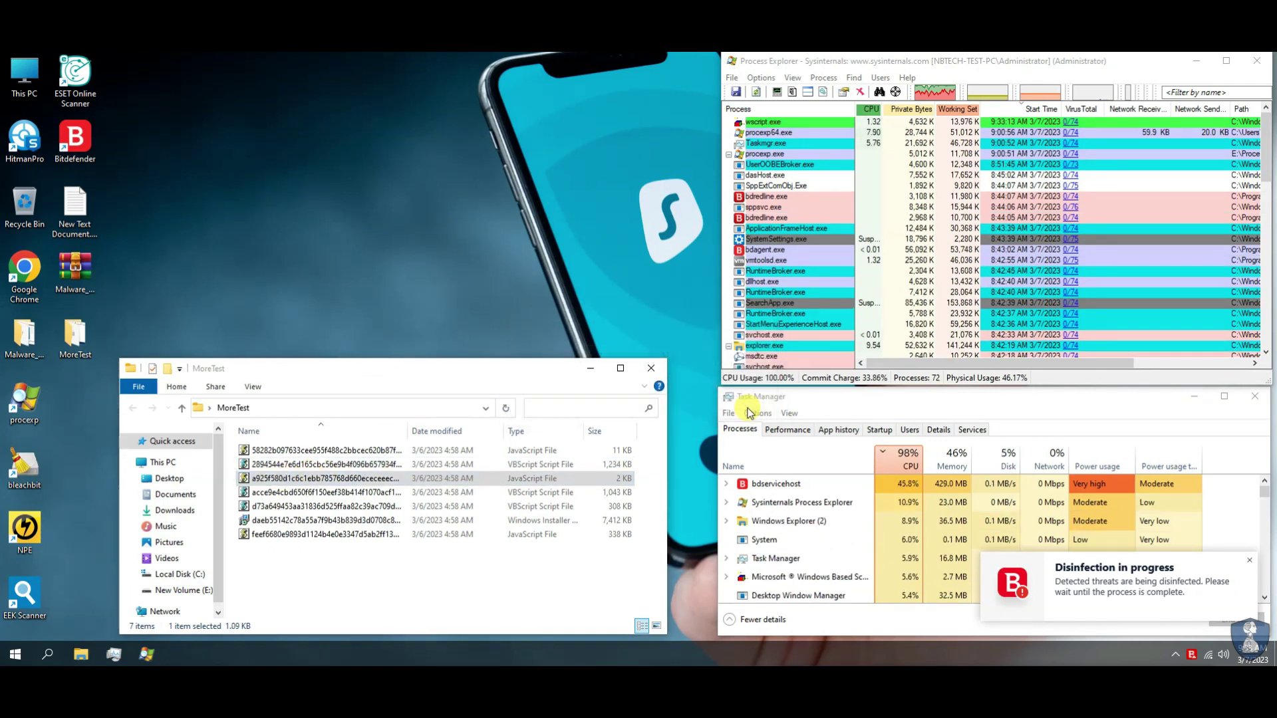
# Run the VBScript samples beginning acce9e4c and d73a6494 and the JavaScript sample beginning feef6680, dismissing the script messages.
pyautogui.doubleClick(276, 496)
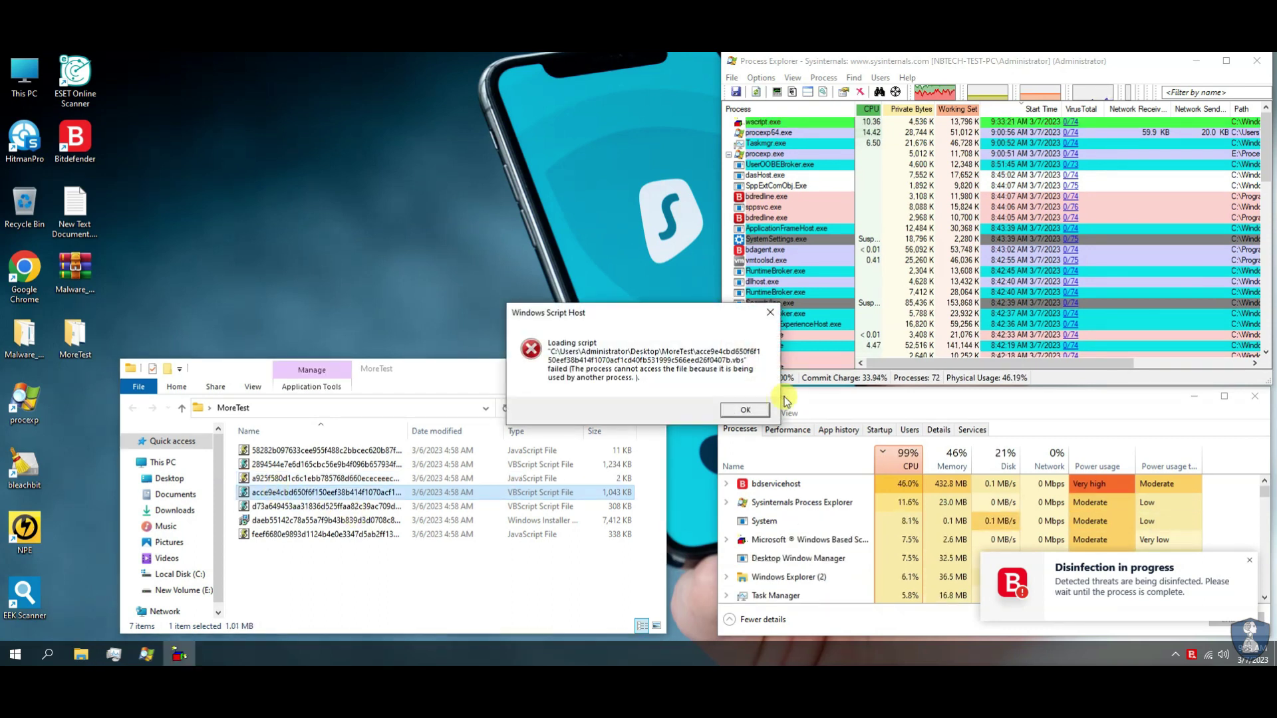
pyautogui.doubleClick(269, 506)
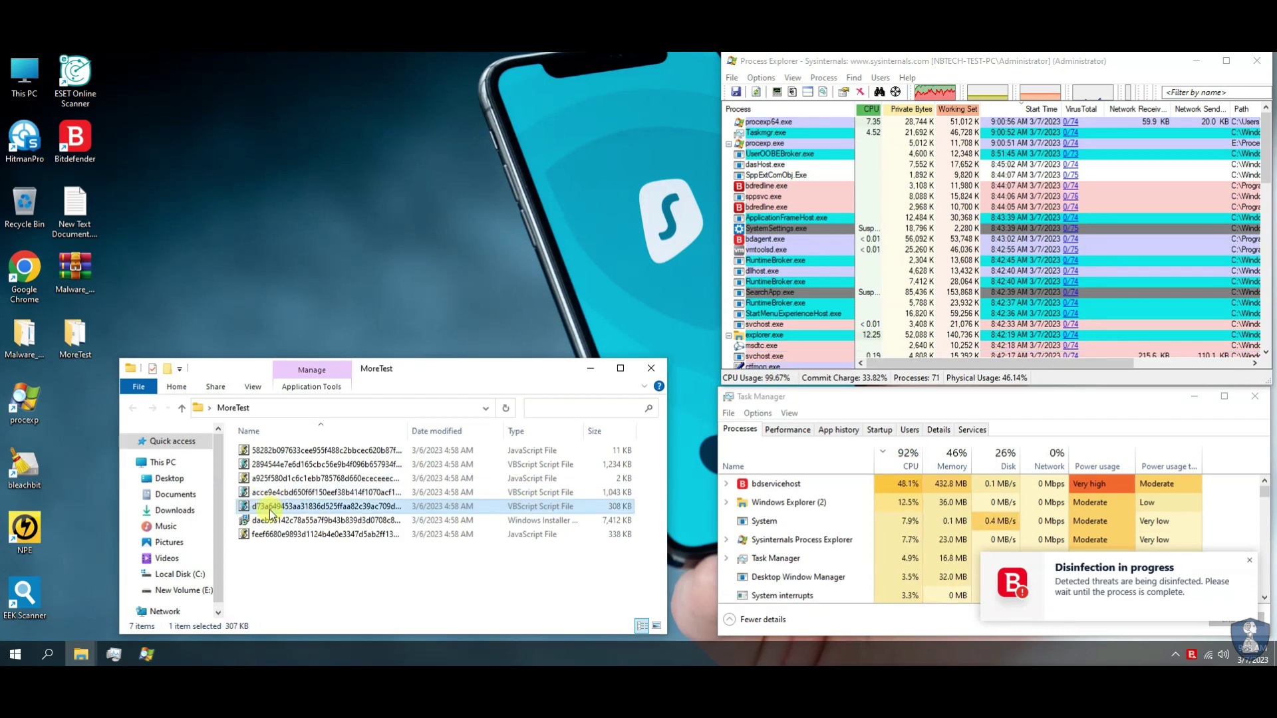
pyautogui.click(745, 405)
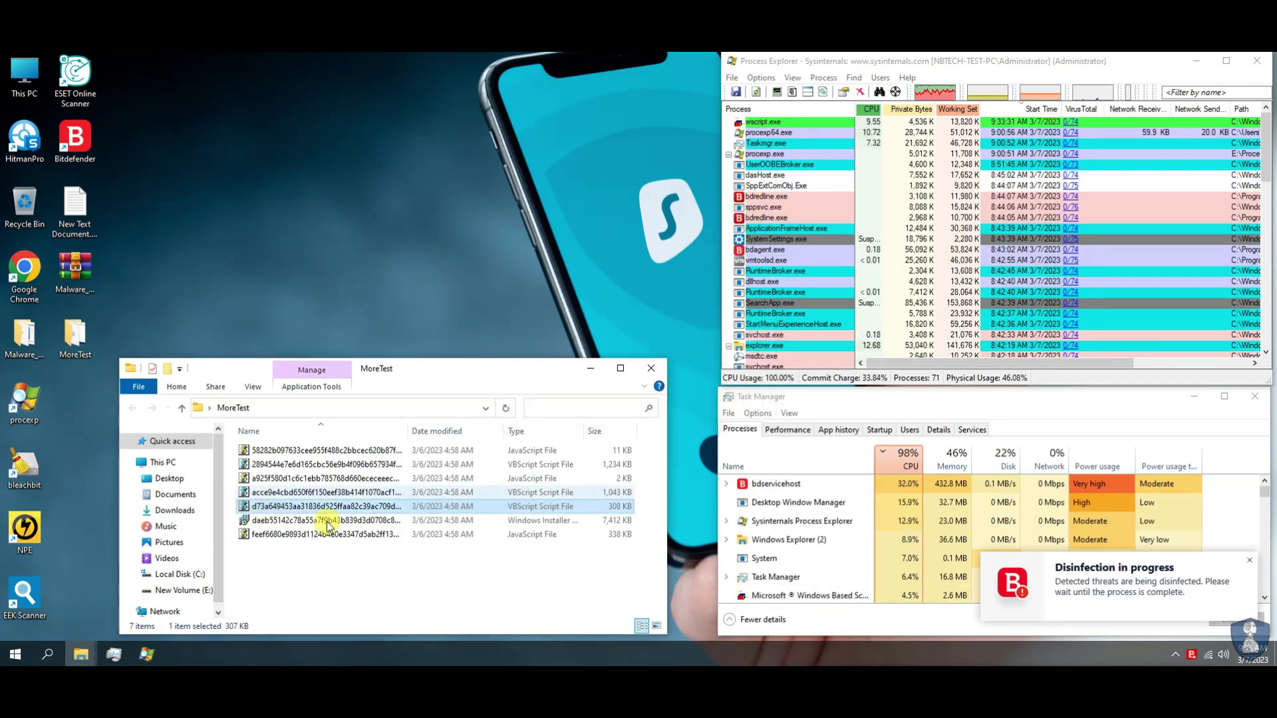
pyautogui.doubleClick(282, 536)
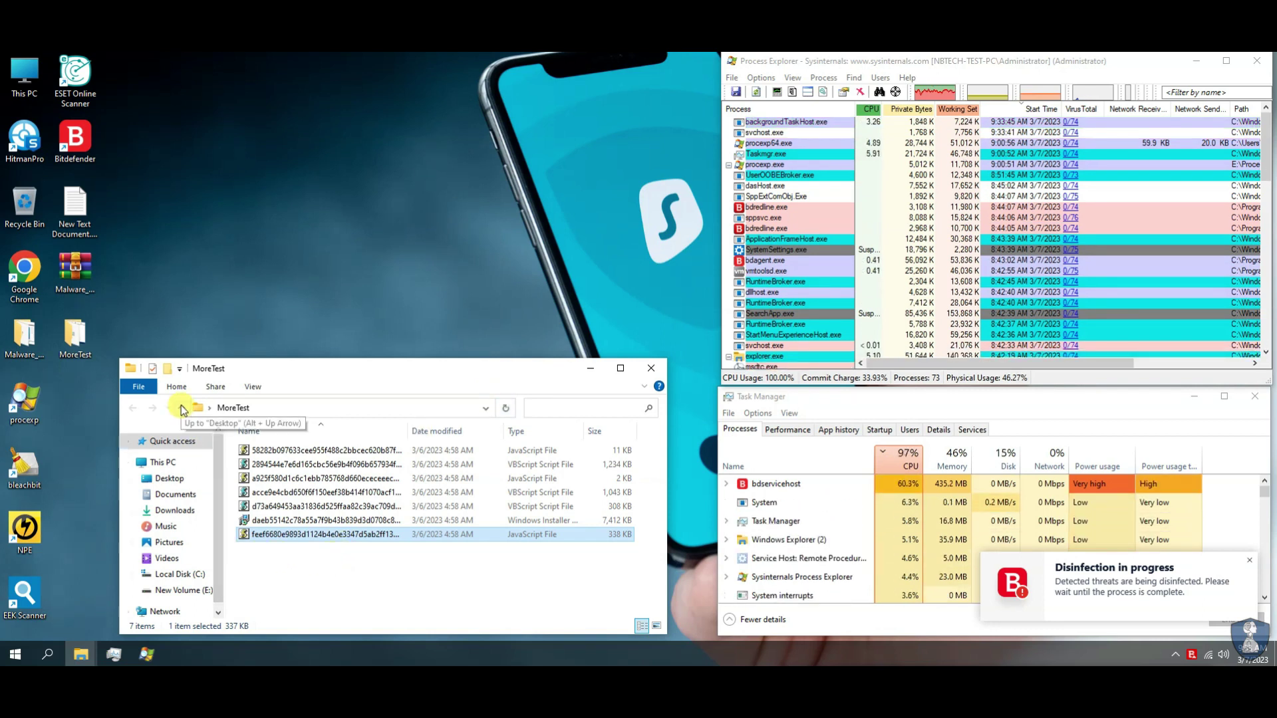
pyautogui.doubleClick(311, 535)
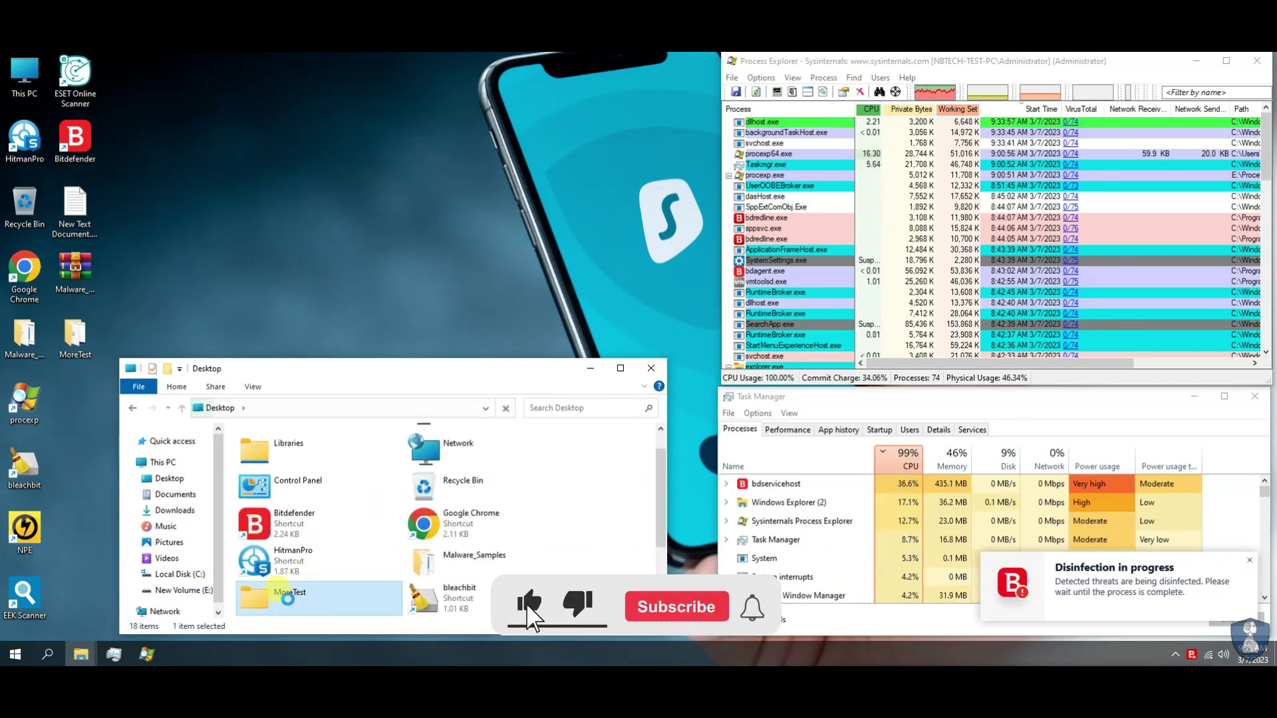
# Scan the MoreTest folder with Bitdefender from the Desktop folder view.
pyautogui.rightClick(288, 598)
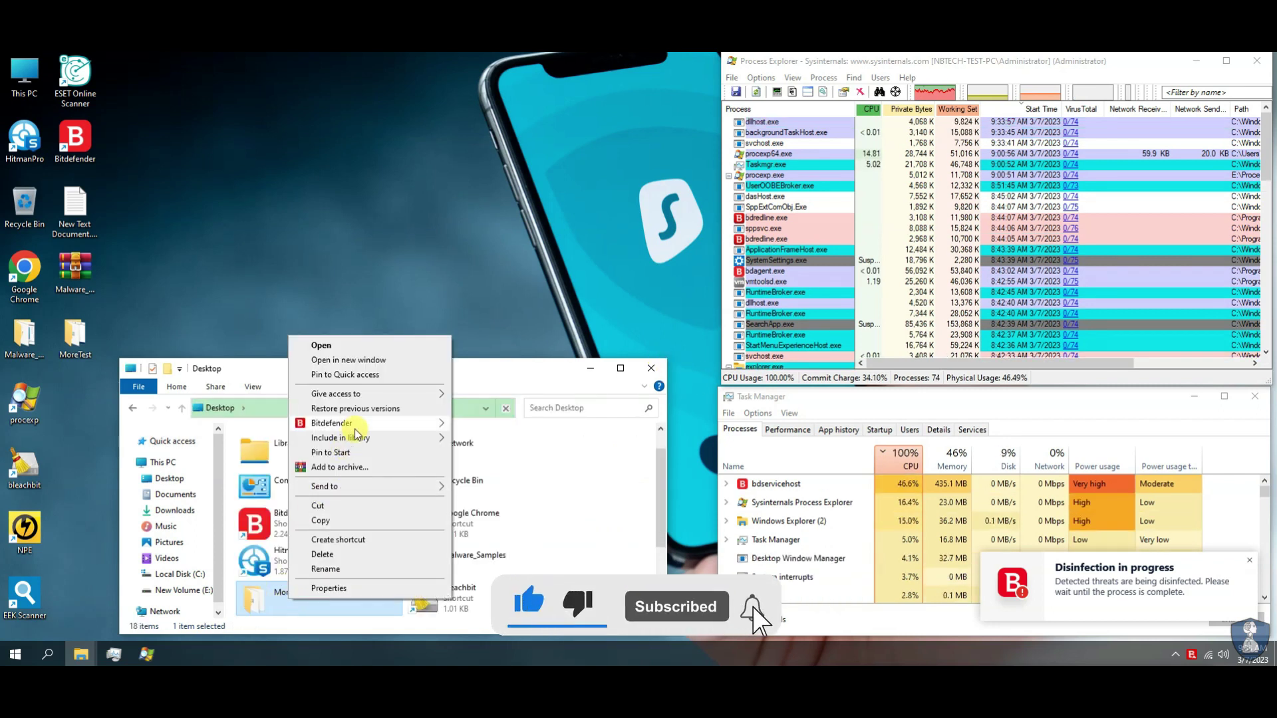
pyautogui.moveTo(372, 424)
pyautogui.click(494, 429)
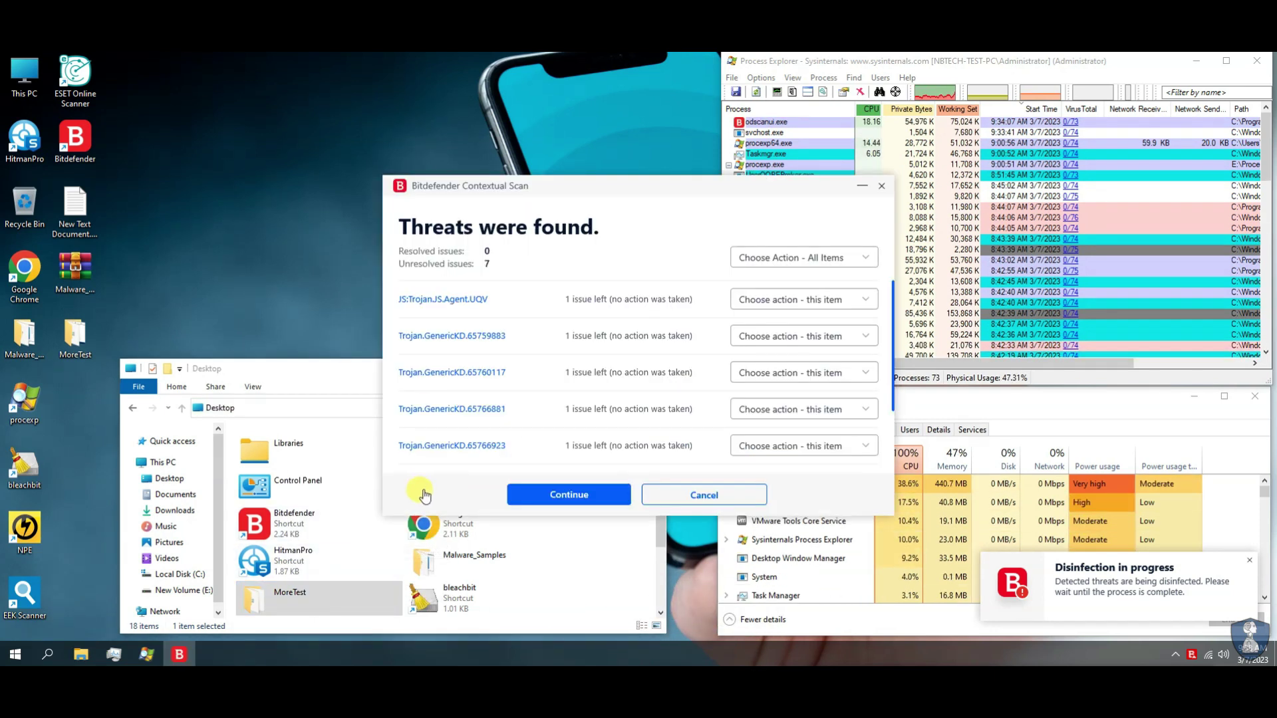
# Choose Delete for all threats found by the contextual scan and continue.
pyautogui.click(866, 259)
pyautogui.click(778, 336)
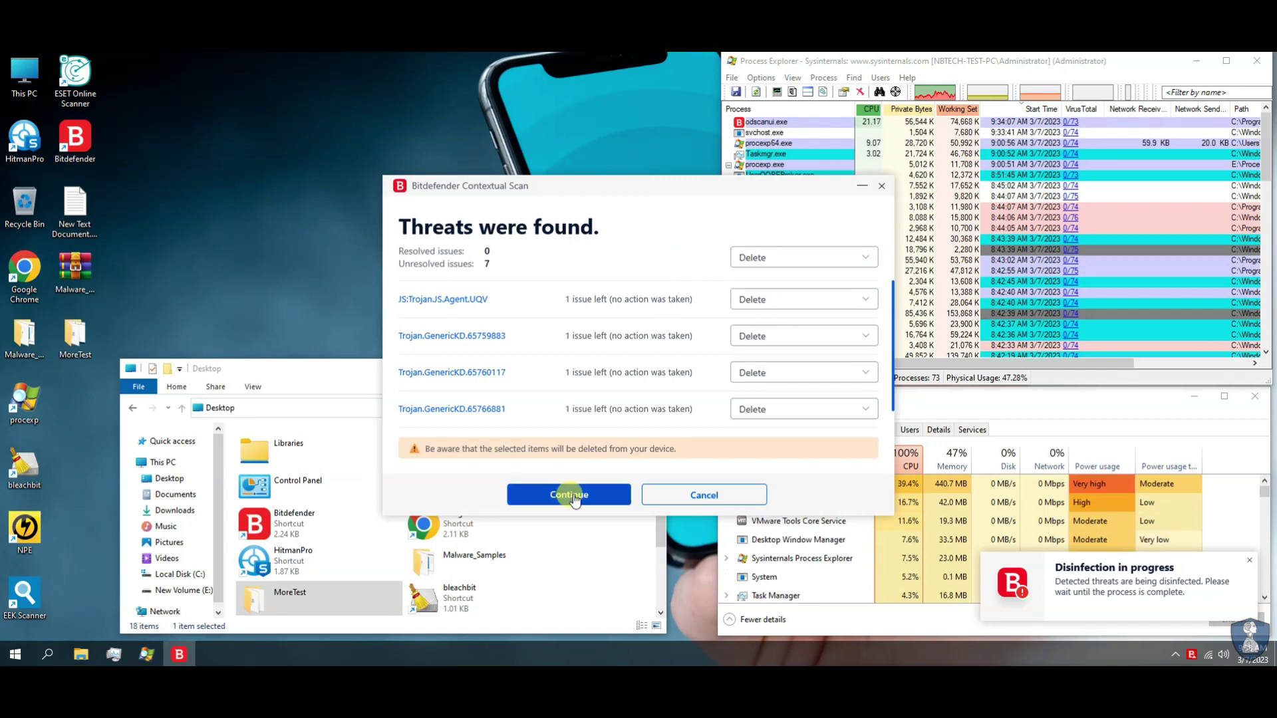
pyautogui.press('Return')
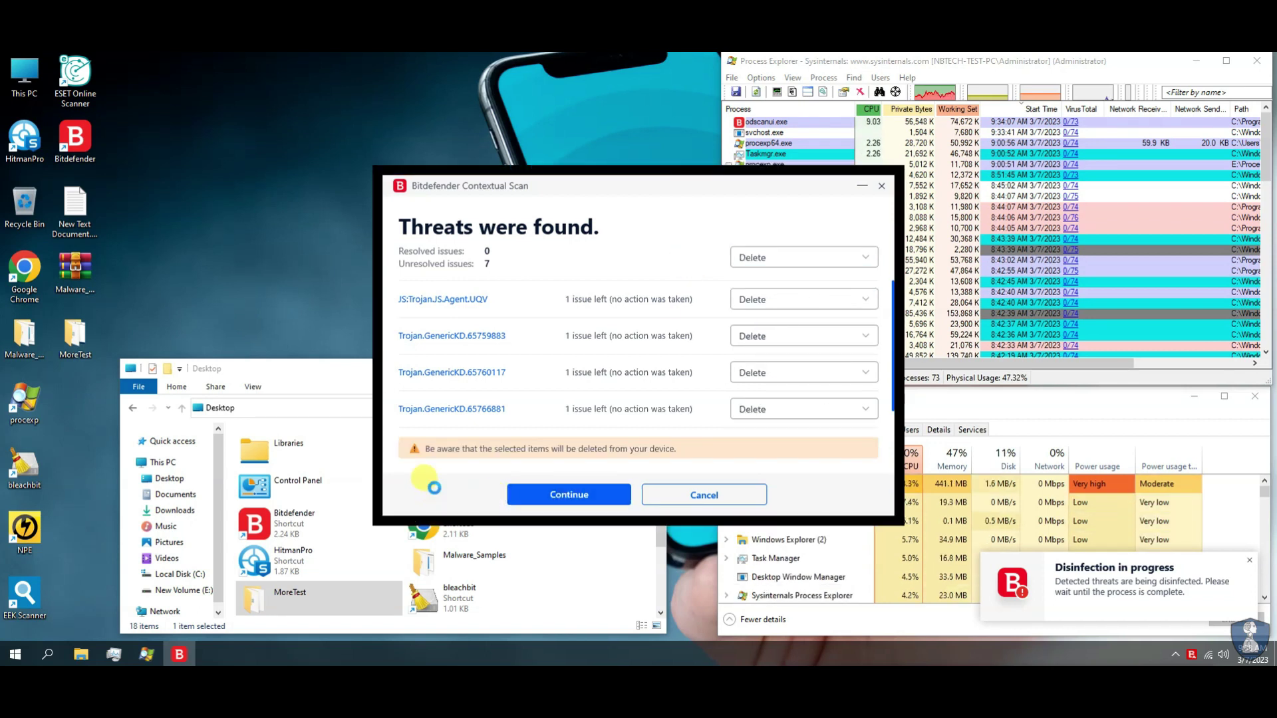
# Move the contextual scan window aside, open the MoreTest folder and bring the scan progress back in front.
pyautogui.moveTo(629, 191); pyautogui.dragTo(397, 123)
pyautogui.click(293, 604)
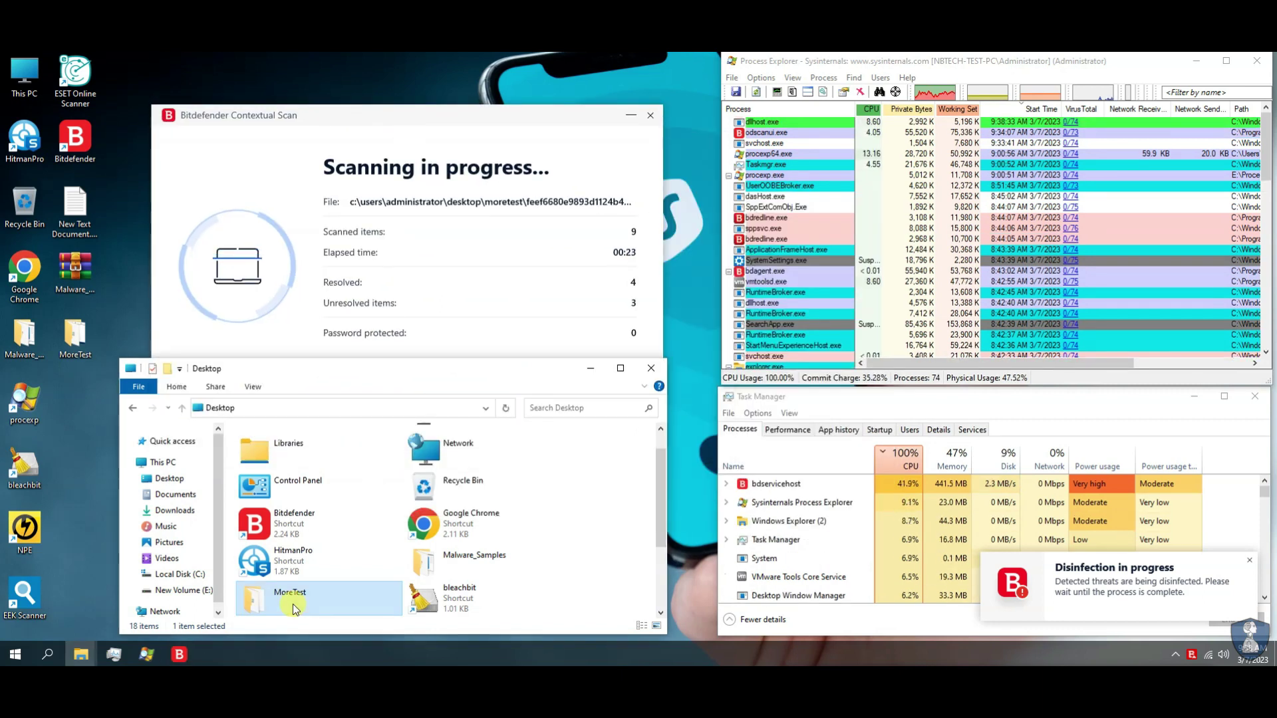
pyautogui.click(349, 119)
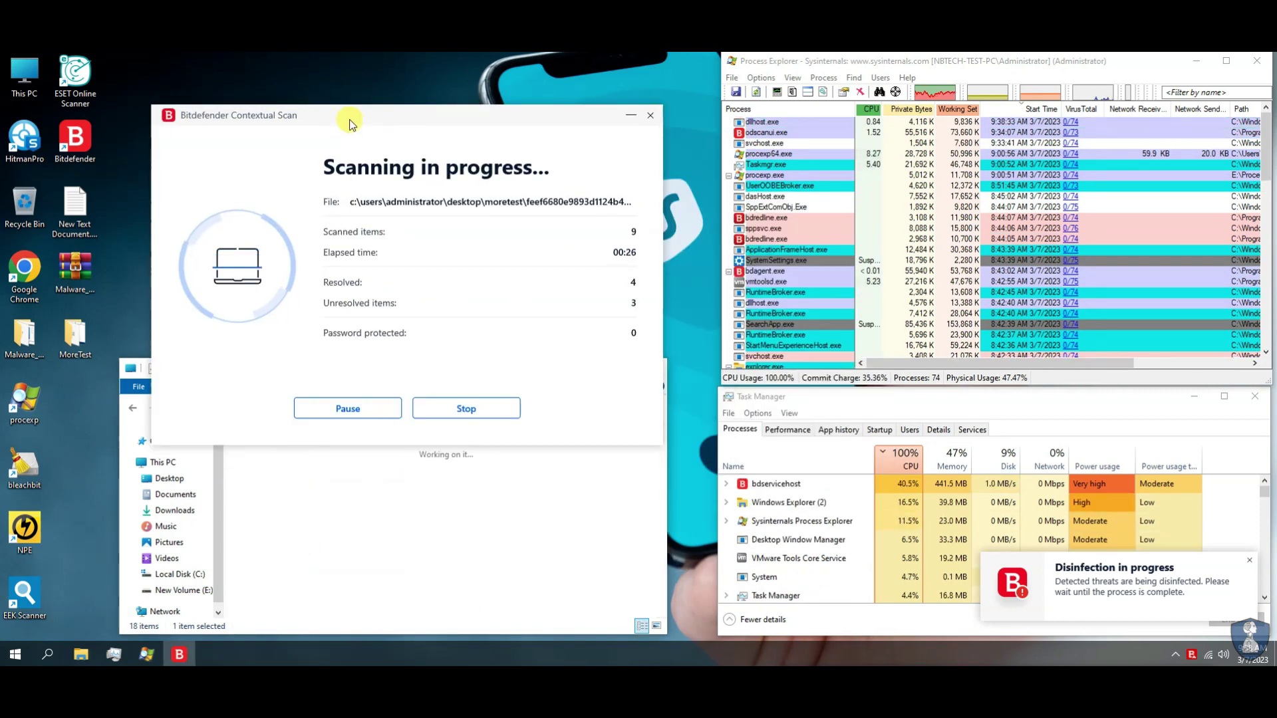
# Move the MoreTest folder window below the contextual scan window, close the finished scan and refresh the desktop.
pyautogui.click(370, 593)
pyautogui.moveTo(379, 360); pyautogui.dragTo(379, 456)
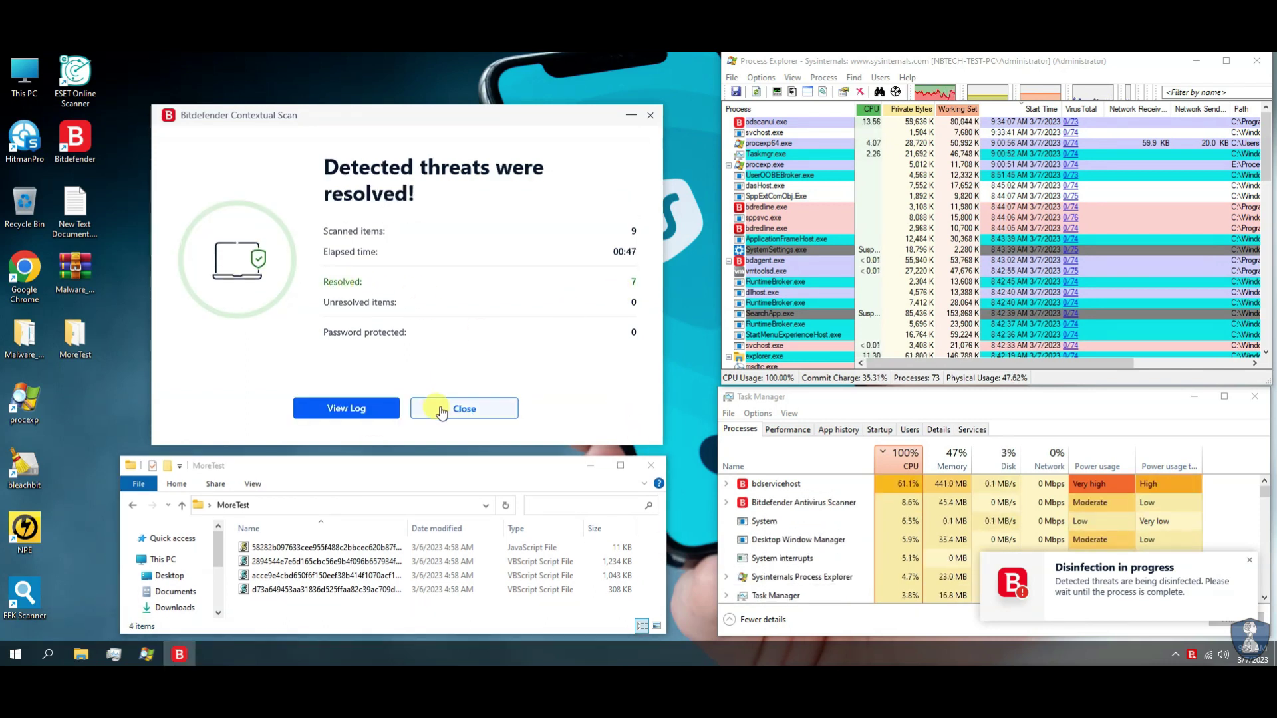
pyautogui.click(440, 405)
pyautogui.rightClick(358, 284)
pyautogui.click(382, 324)
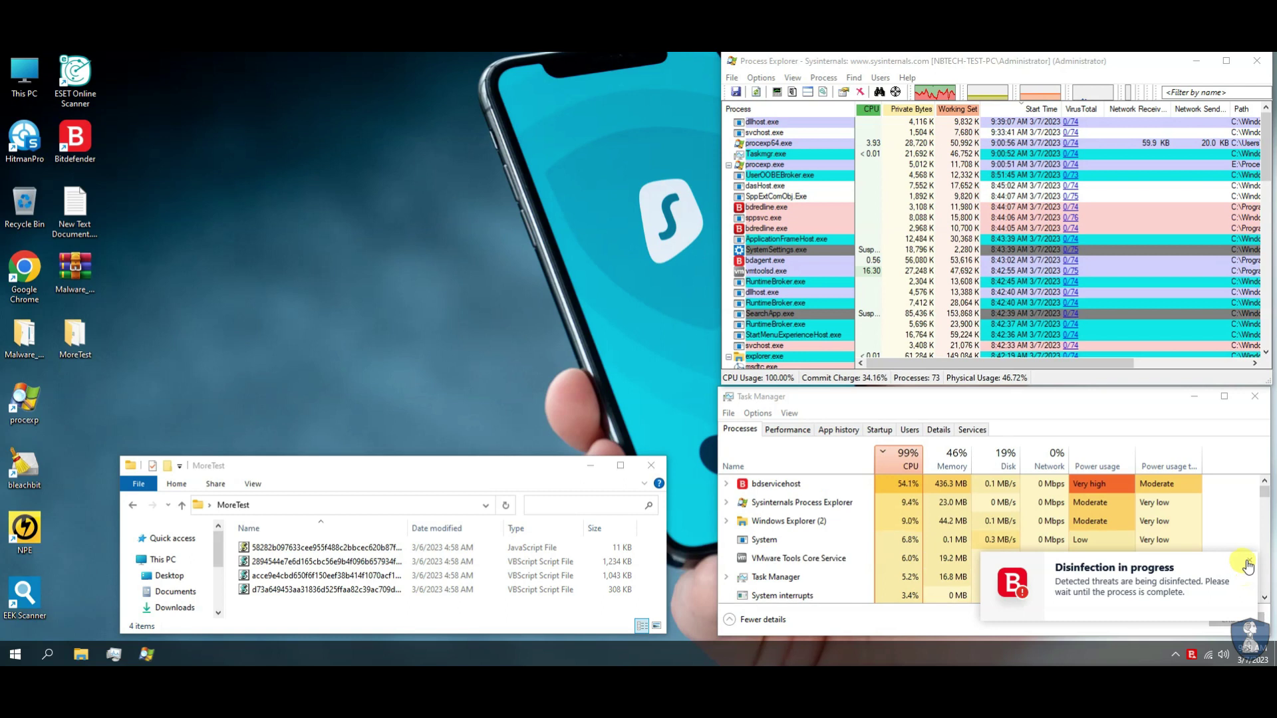
# Bring up the main Bitdefender Antivirus Free window and place it beside the process monitoring windows.
pyautogui.rightClick(1191, 655)
pyautogui.click(1174, 591)
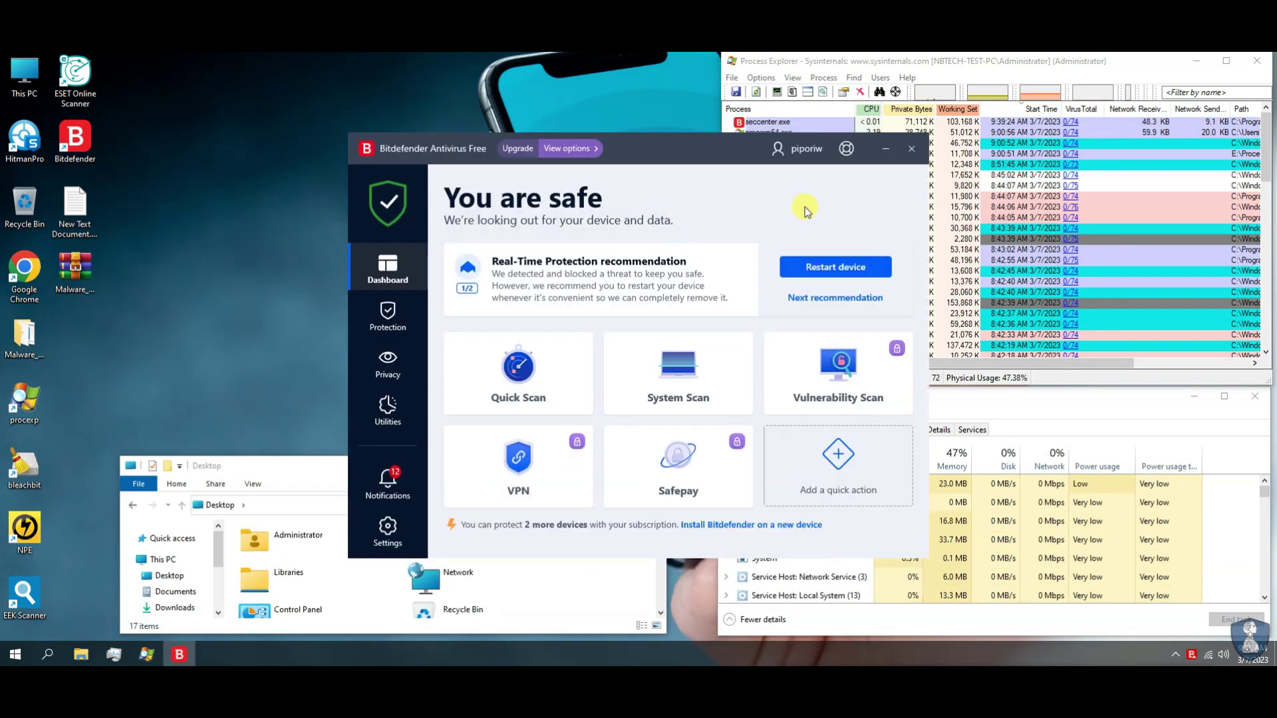
pyautogui.moveTo(584, 136); pyautogui.dragTo(440, 94)
# Check the remaining processes in Process Explorer and the startup entries in Task Manager, returning to its process list.
pyautogui.click(1264, 163)
pyautogui.moveTo(1263, 163); pyautogui.dragTo(1264, 319)
pyautogui.click(885, 436)
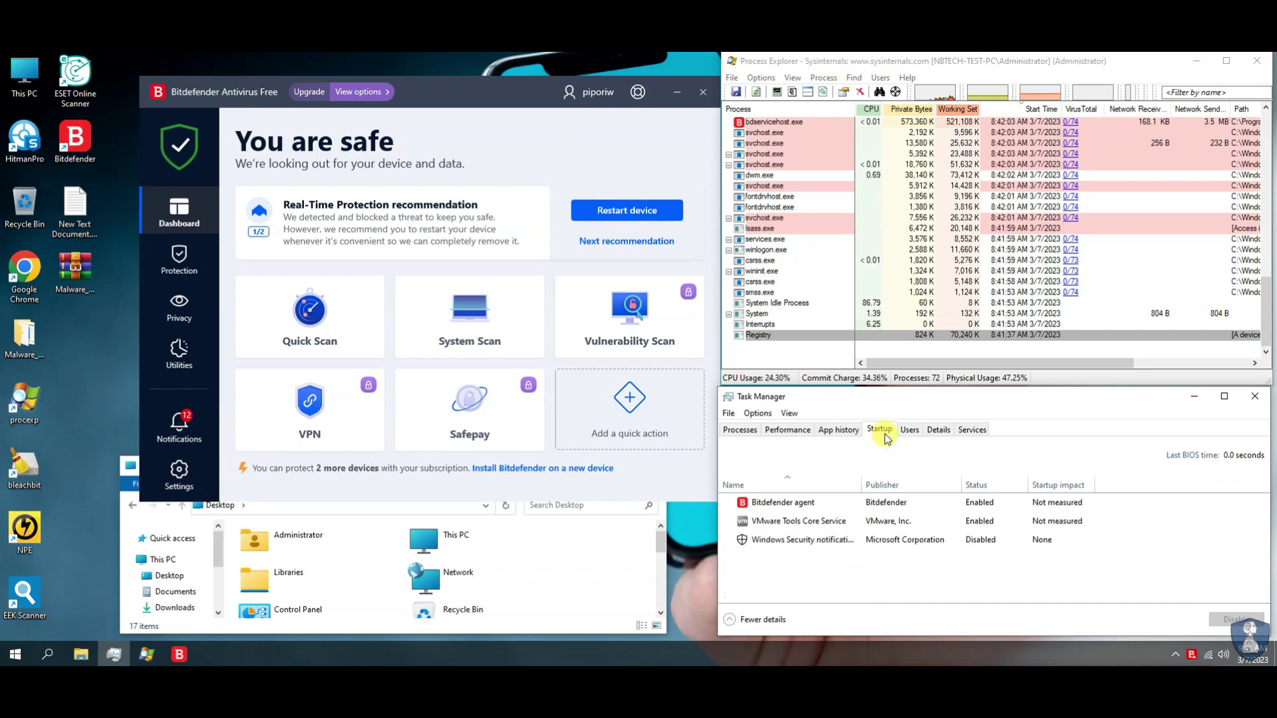
pyautogui.click(738, 430)
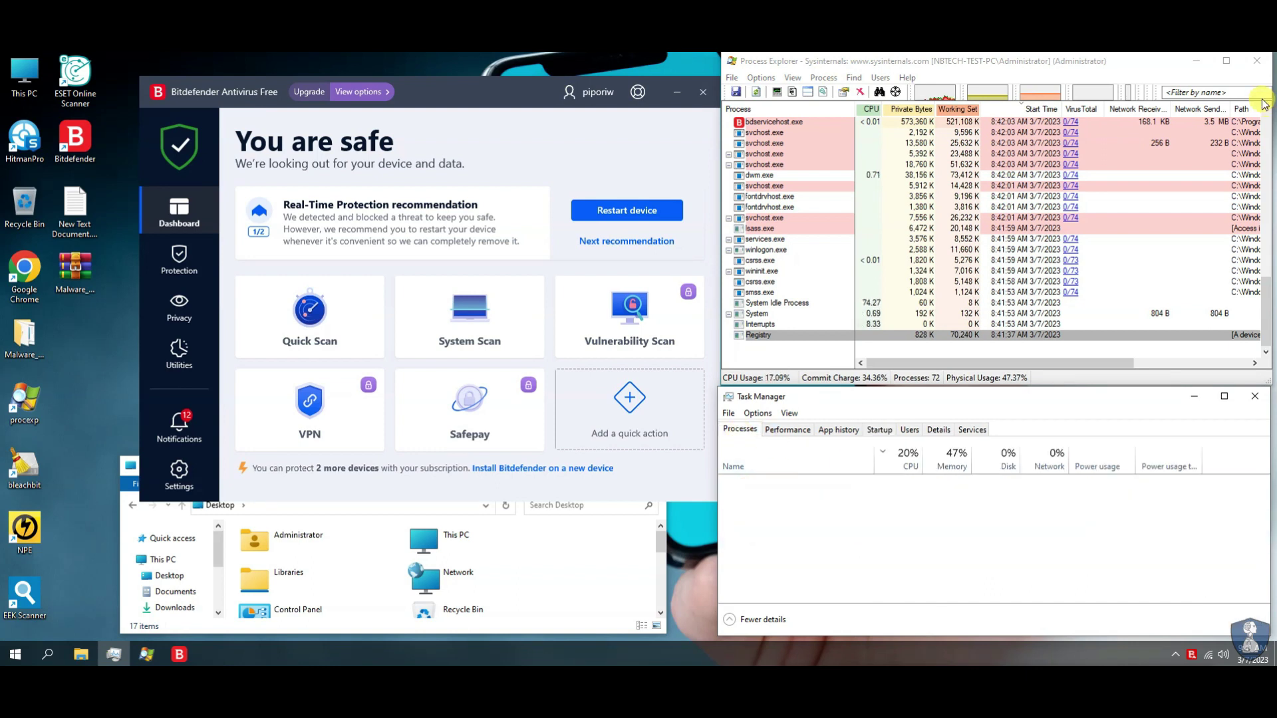
# Close Process Explorer, Task Manager and the Desktop folder window, and restart the device as Bitdefender recommends.
pyautogui.click(1257, 64)
pyautogui.click(1255, 396)
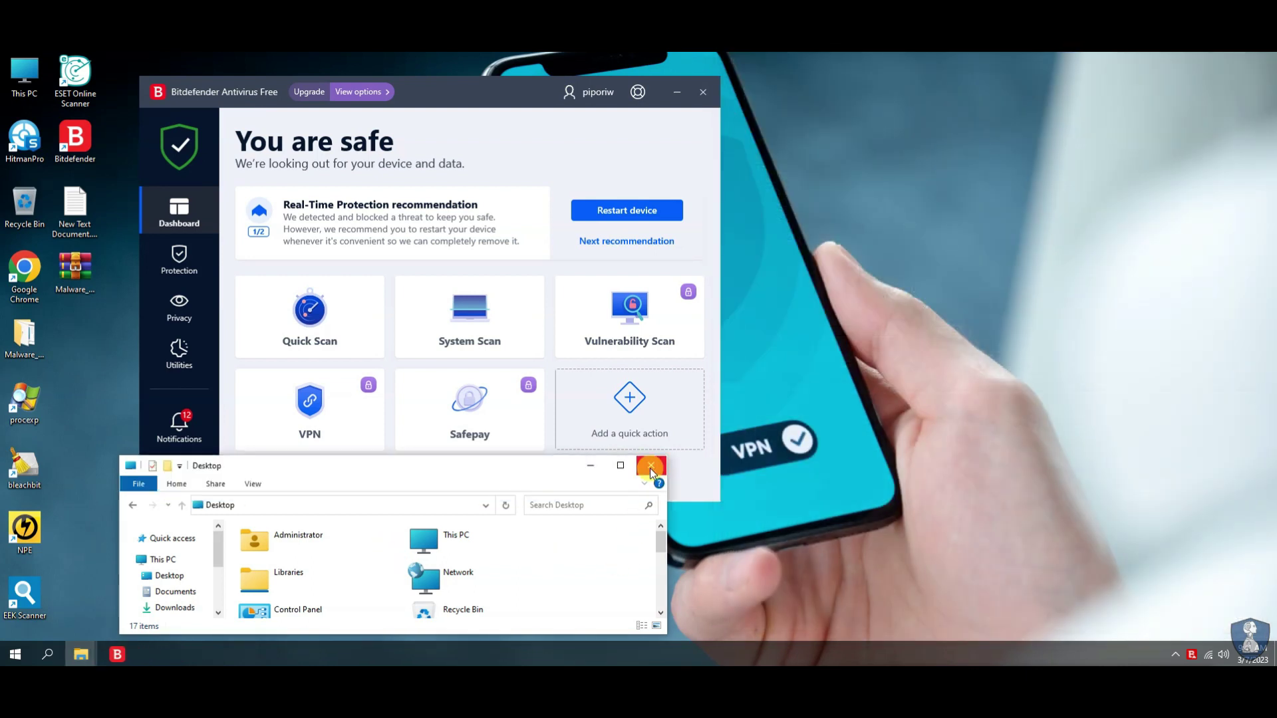
pyautogui.click(649, 468)
pyautogui.click(620, 212)
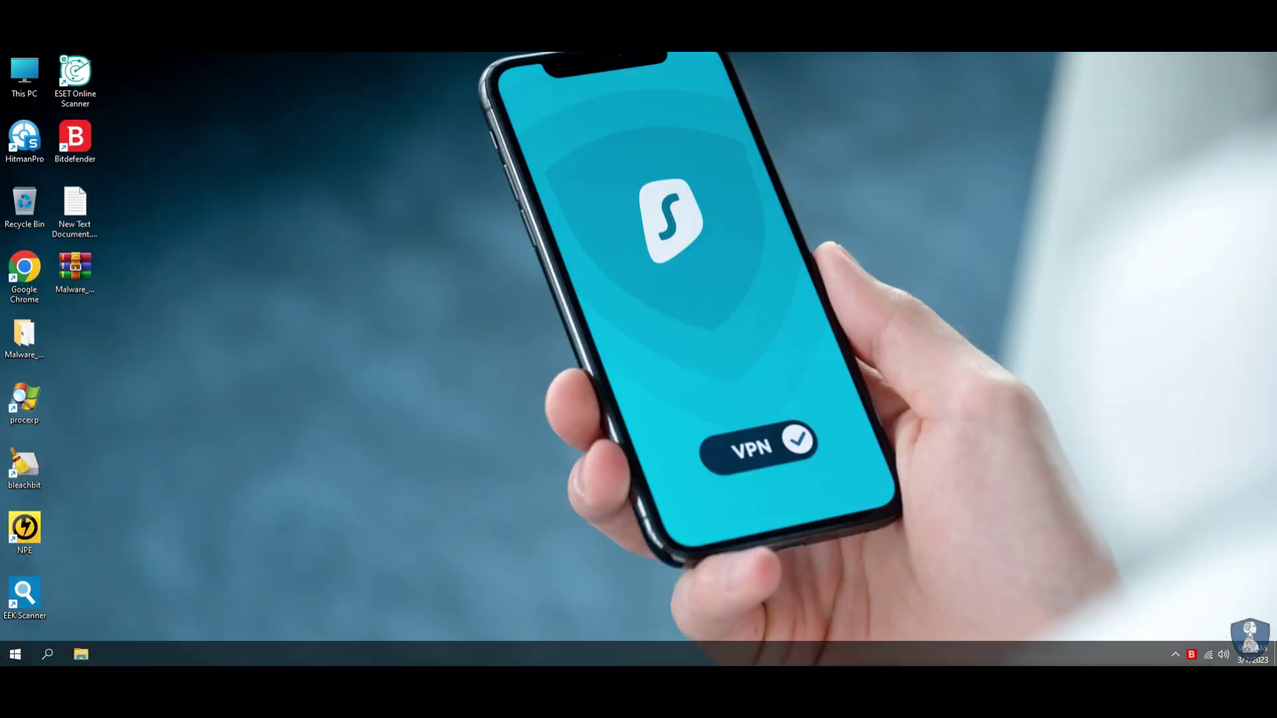
# Launch Bitdefender and look through the Malware_Samples and Desktop folders, closing the folder window.
pyautogui.click(74, 139)
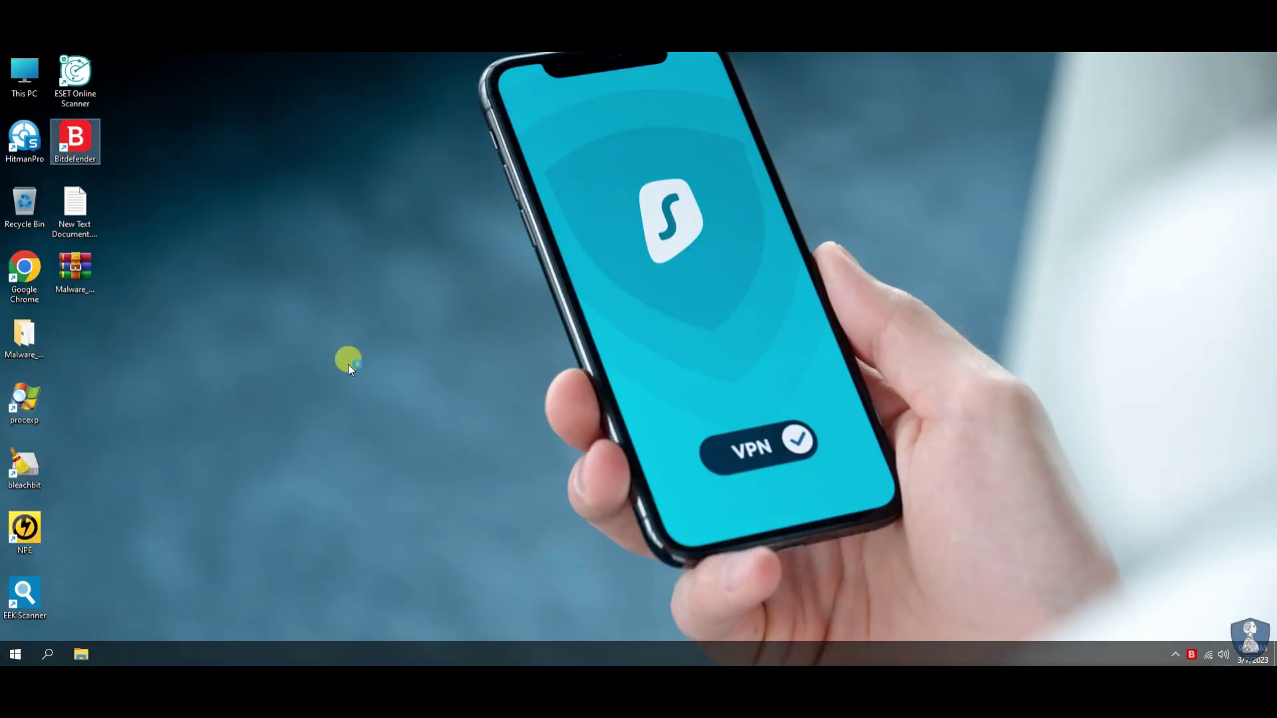
pyautogui.click(24, 336)
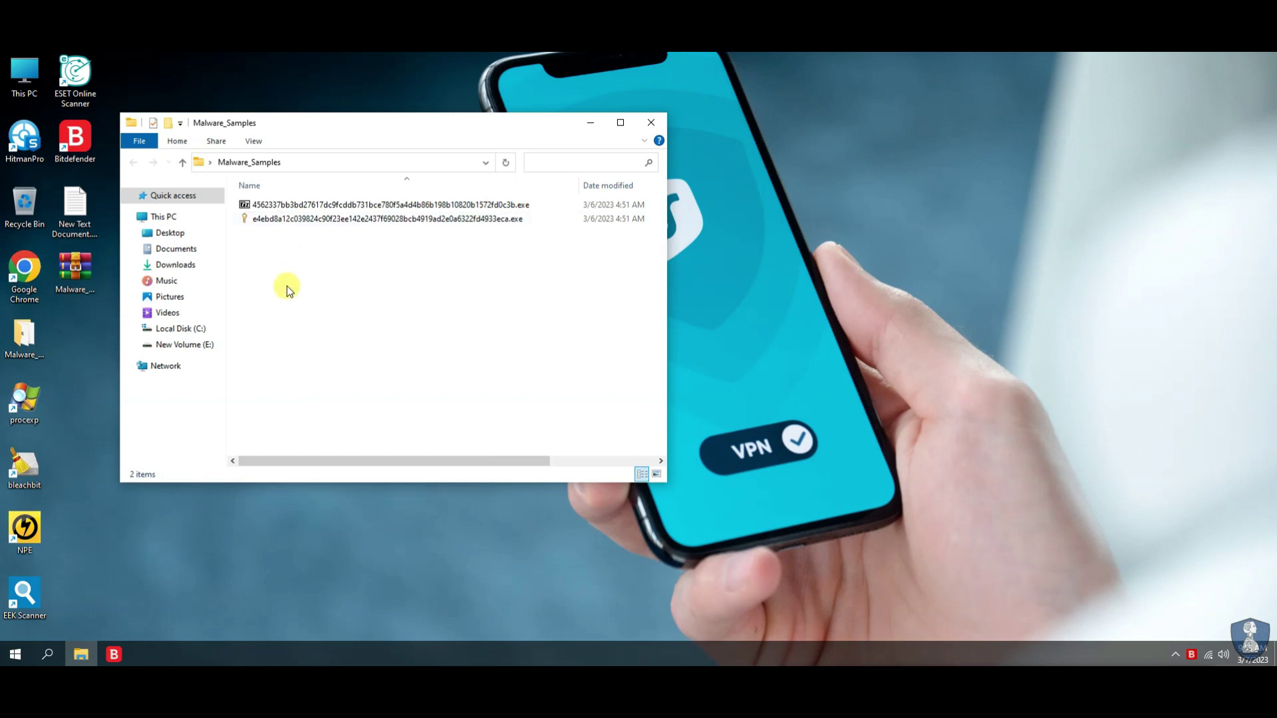
pyautogui.click(168, 235)
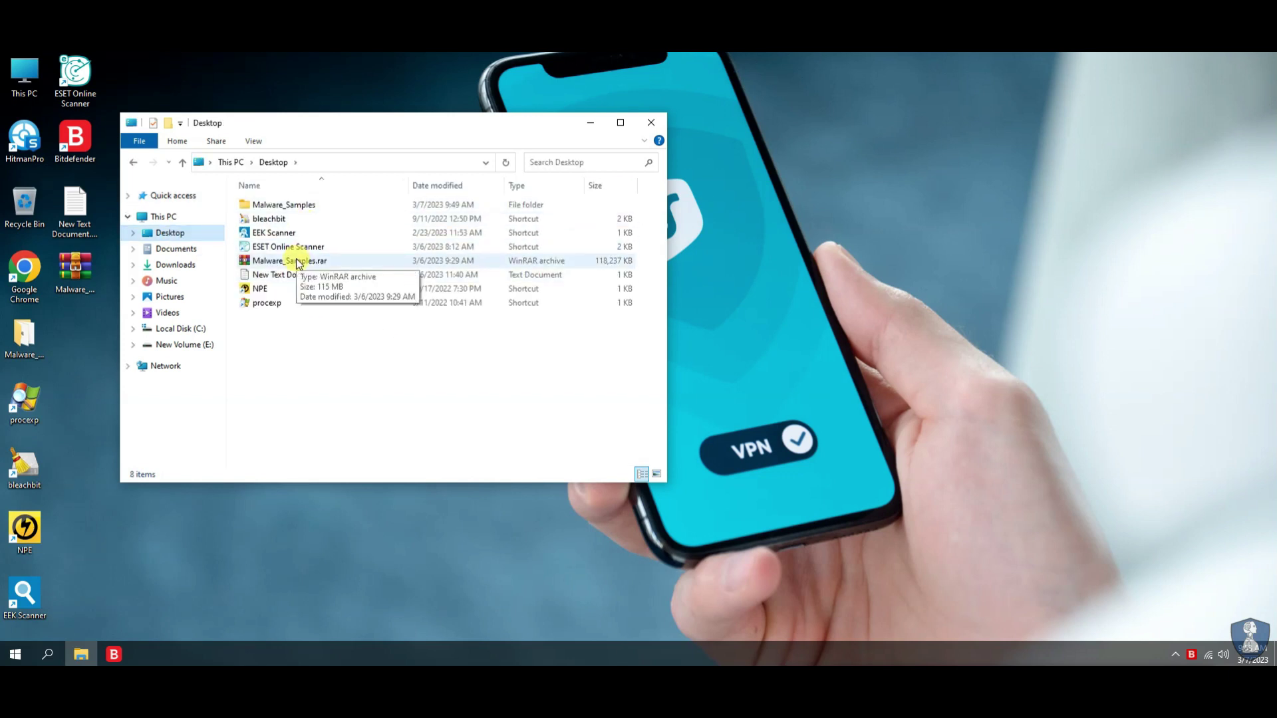
pyautogui.click(651, 122)
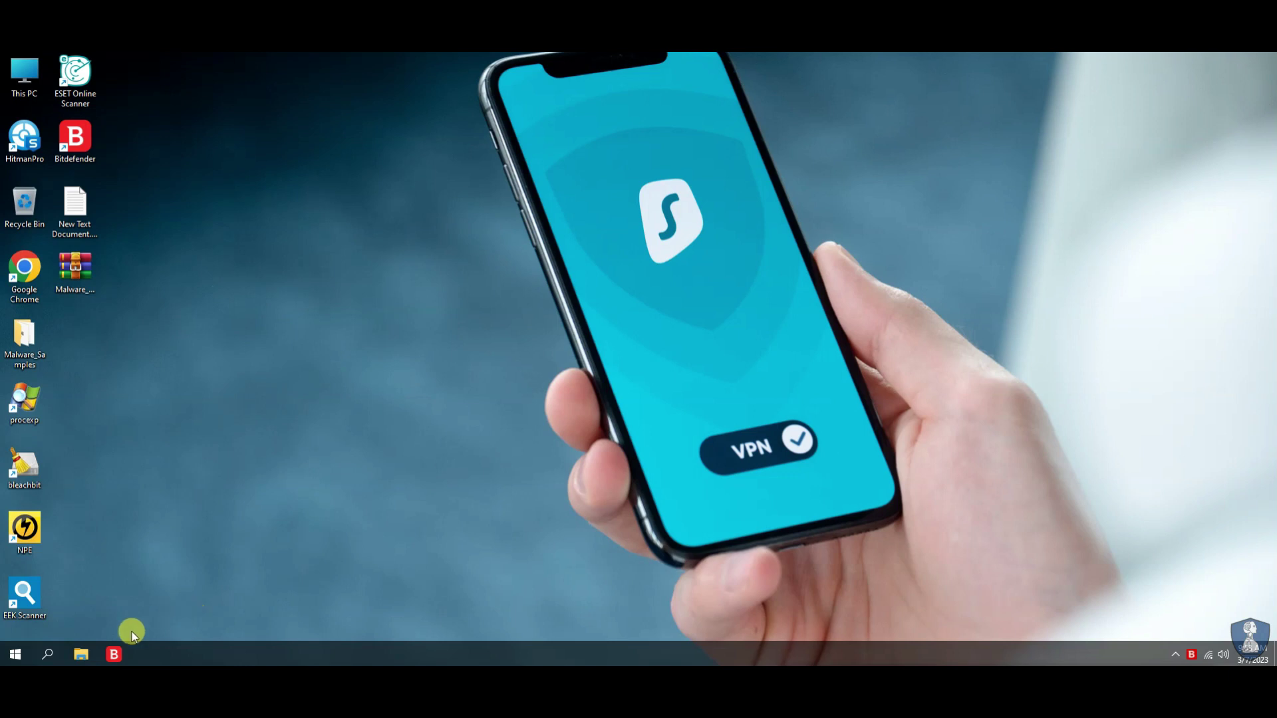
# Start a System Scan from the Bitdefender dashboard and accept the first-scan notice.
pyautogui.click(113, 654)
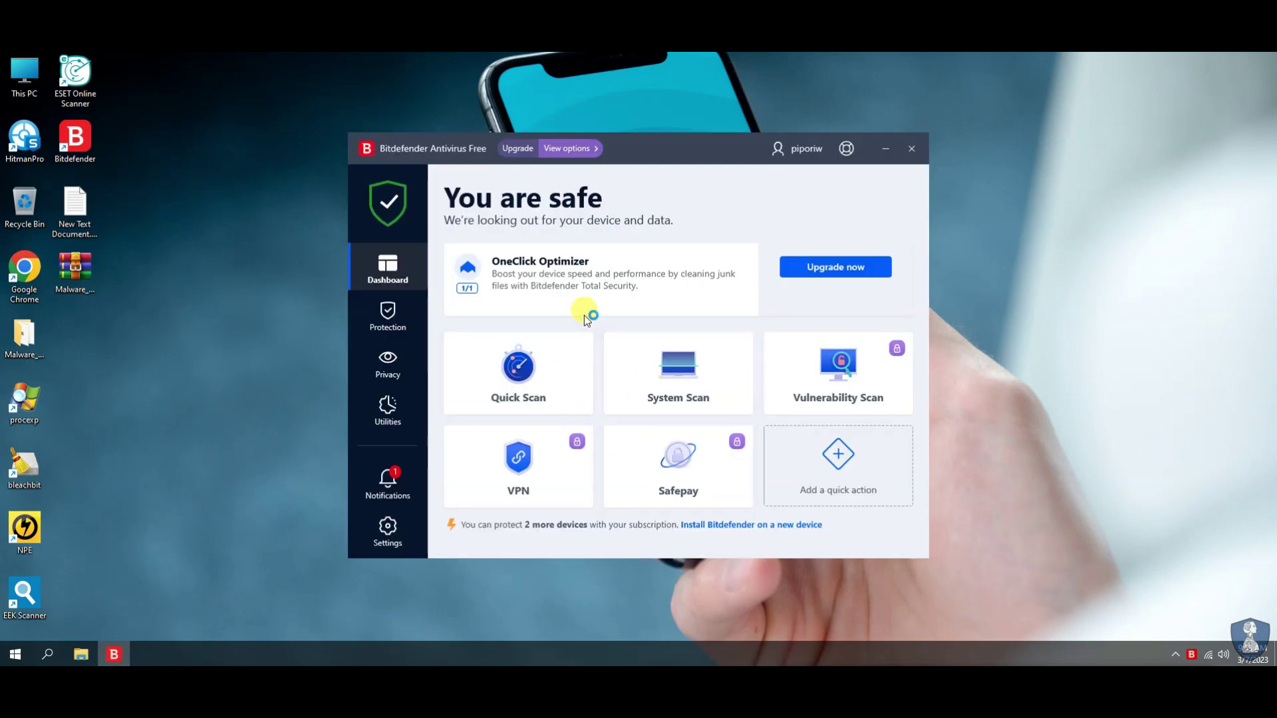
pyautogui.click(662, 373)
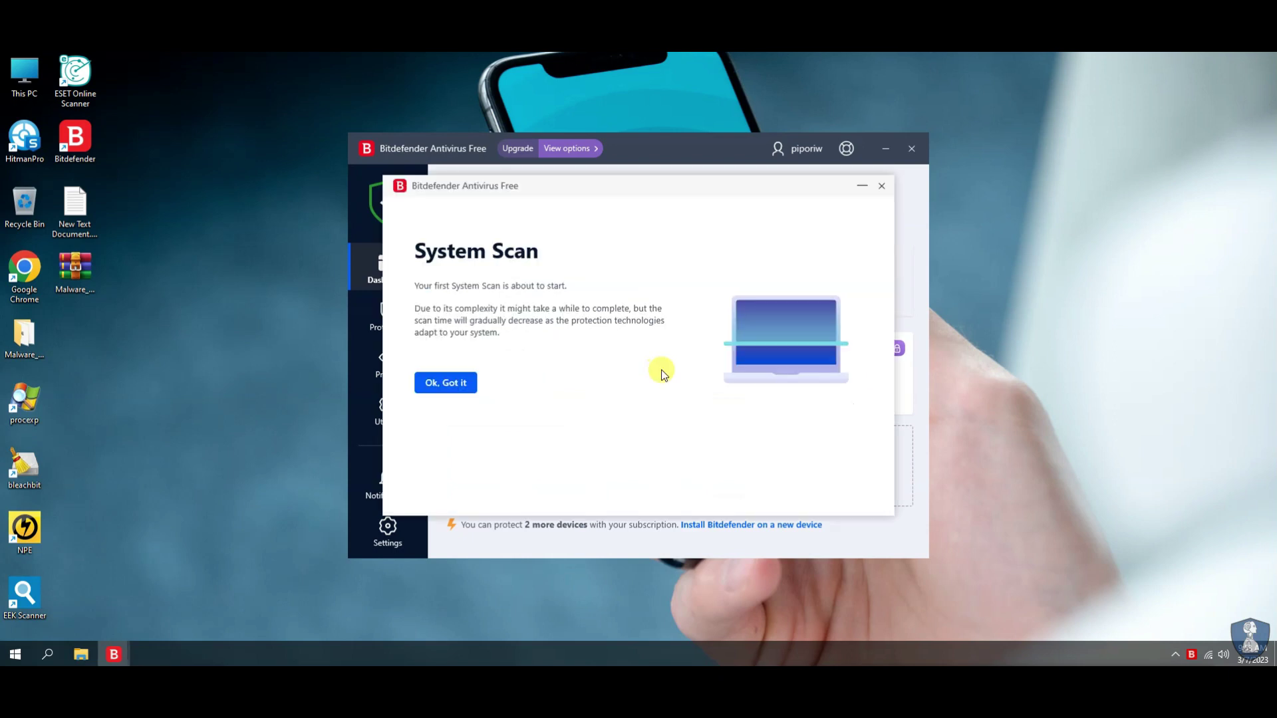
pyautogui.click(445, 383)
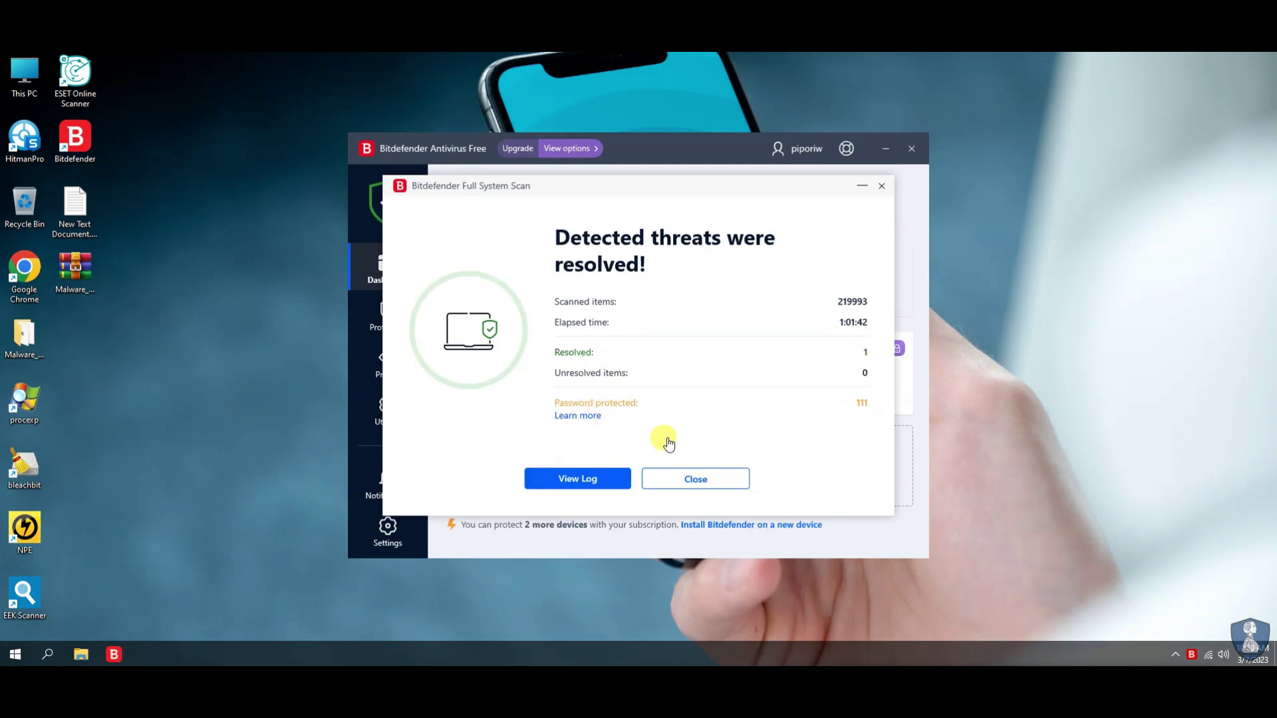
# Open the Full System Scan log file and review the items skipped from the scan.
pyautogui.click(584, 477)
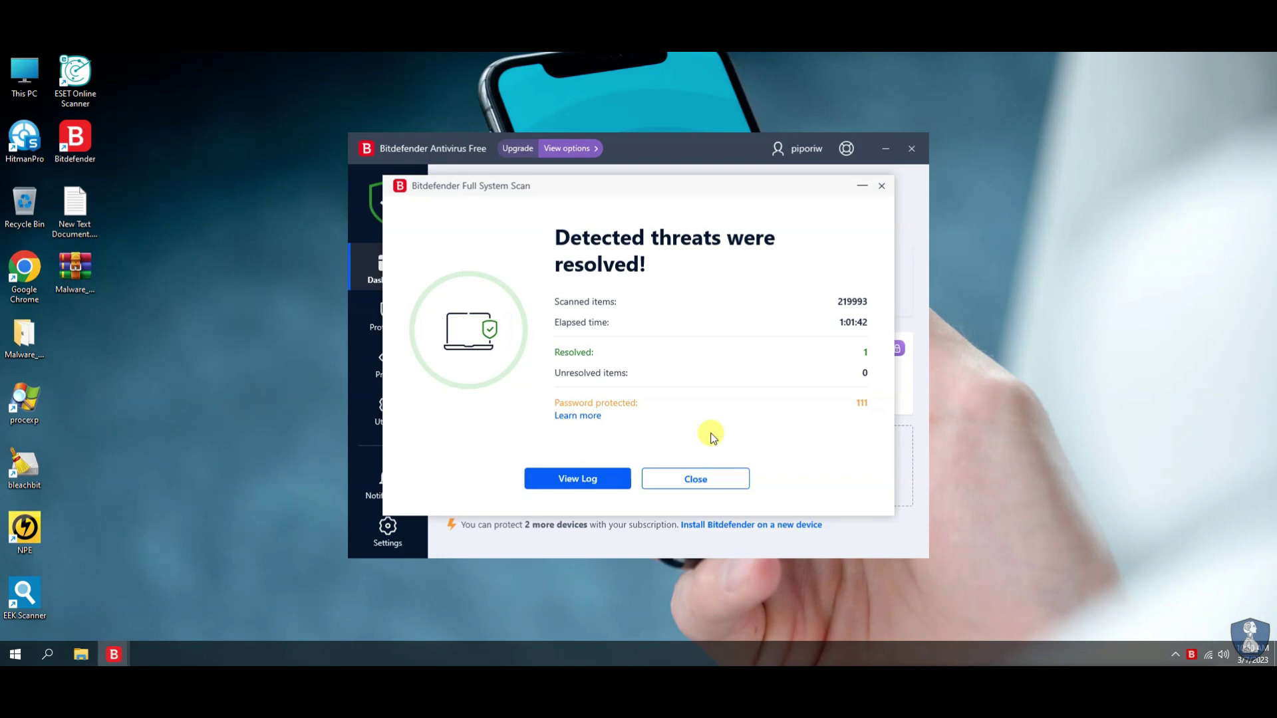
pyautogui.click(675, 149)
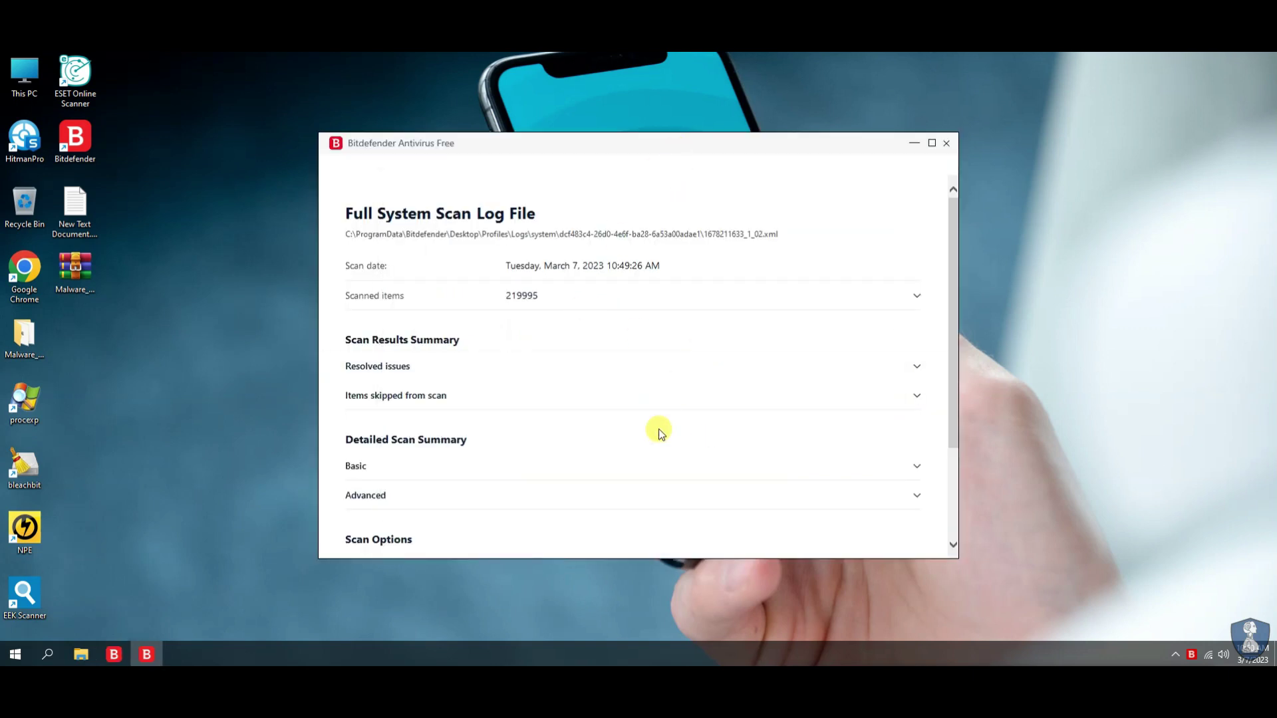
pyautogui.scroll(-15, 645, 449)
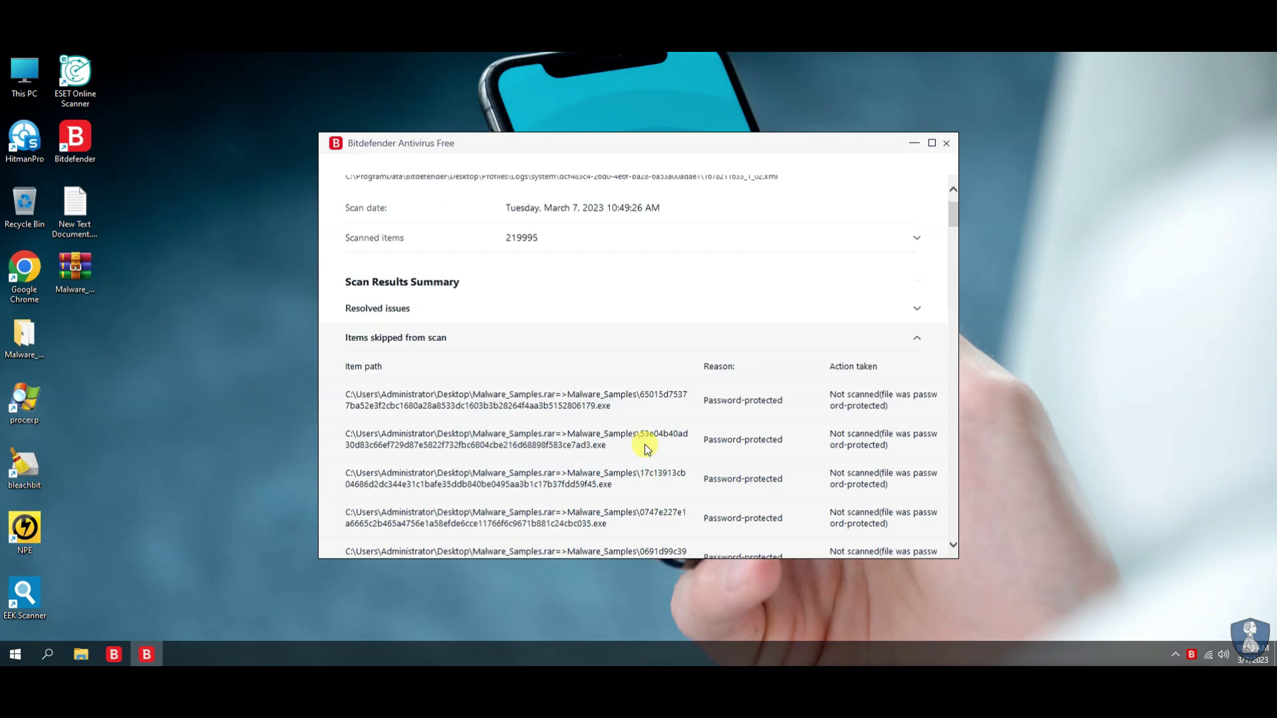
pyautogui.scroll(-15, 645, 450)
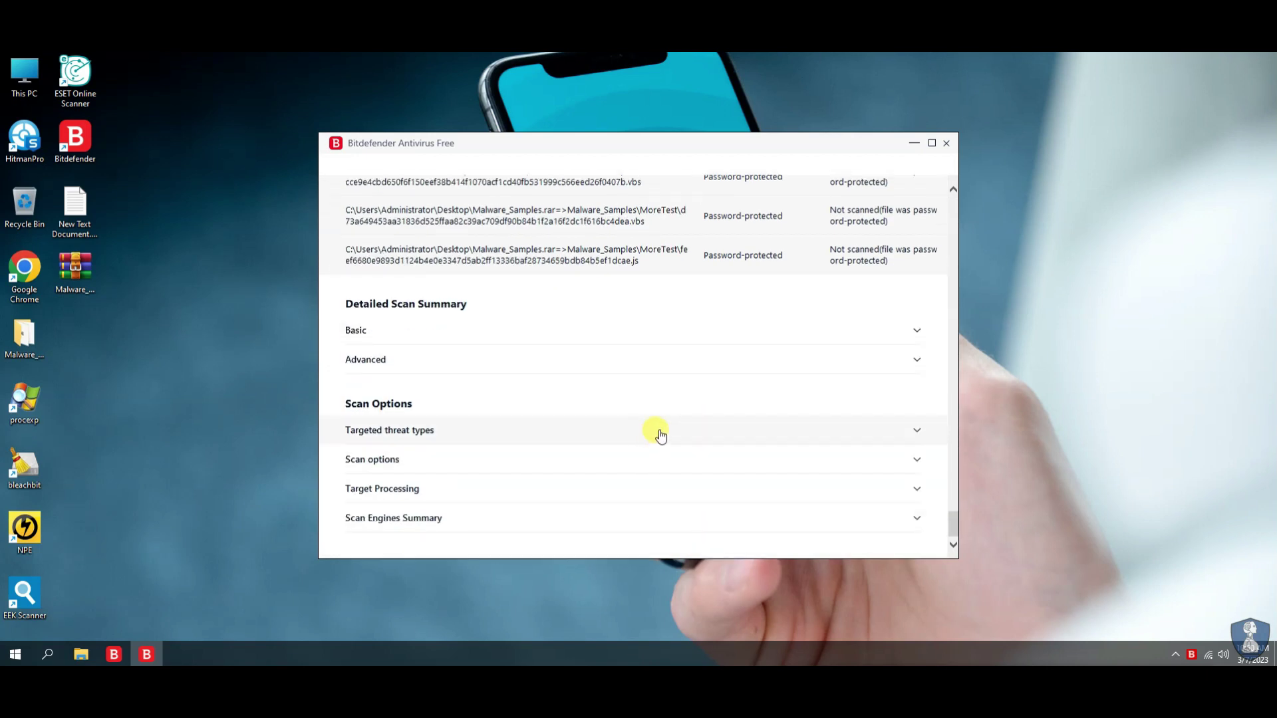
# Examine the targeted threat types, scan options and scan engines summary in the scan log.
pyautogui.click(655, 431)
pyautogui.scroll(-3, 655, 432)
pyautogui.click(658, 456)
pyautogui.scroll(-3, 657, 459)
pyautogui.scroll(-2, 656, 459)
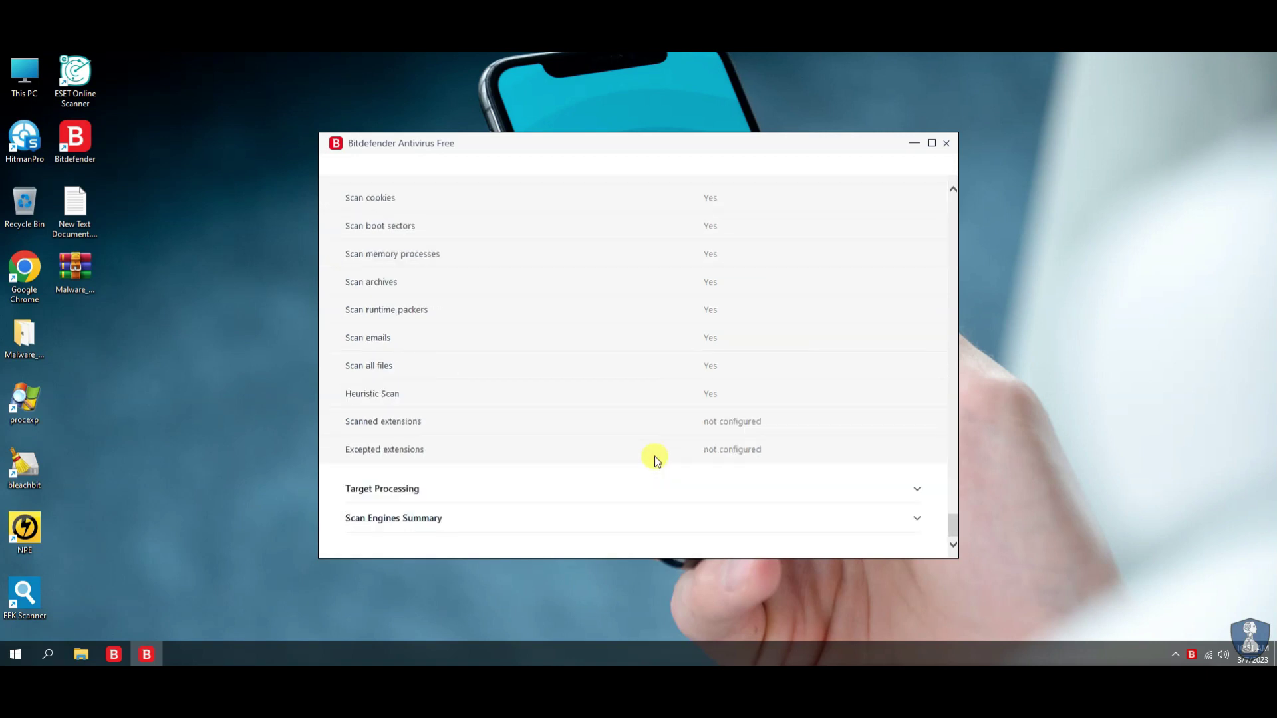
pyautogui.click(584, 519)
pyautogui.scroll(-1, 632, 453)
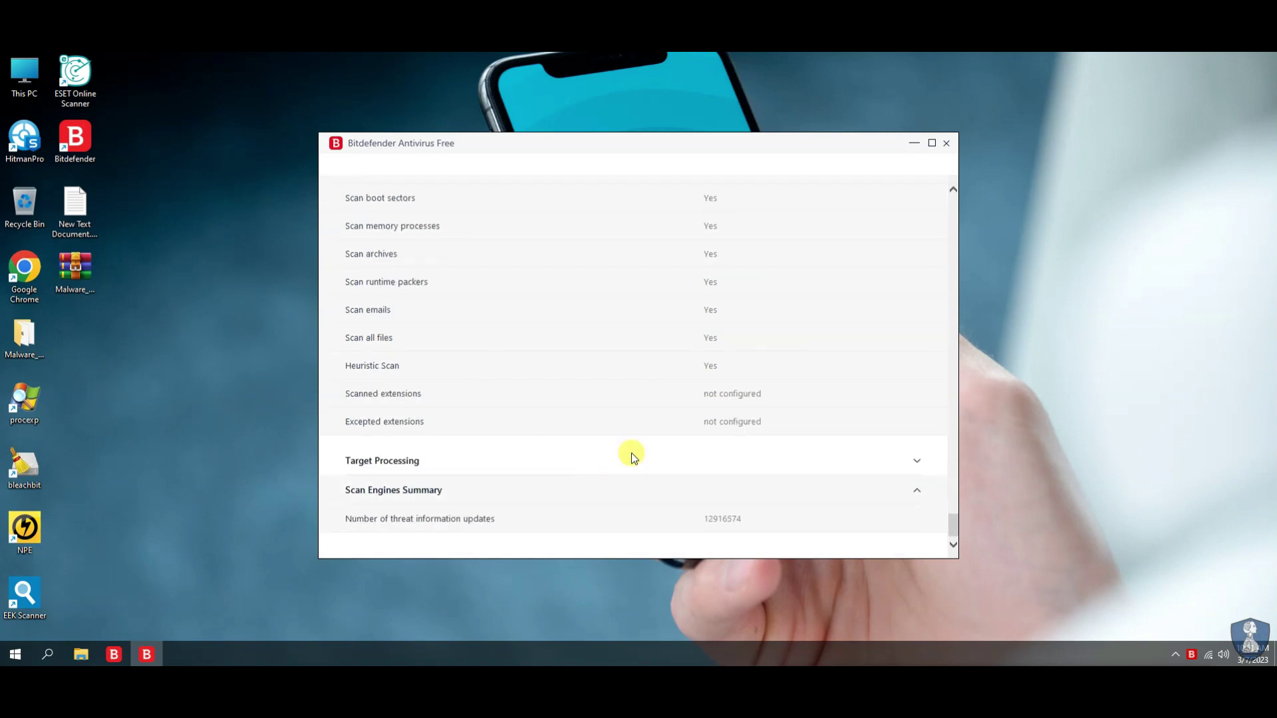
# Close the scan log, the Full System Scan results and the Bitdefender window.
pyautogui.click(947, 143)
pyautogui.click(685, 478)
pyautogui.click(911, 148)
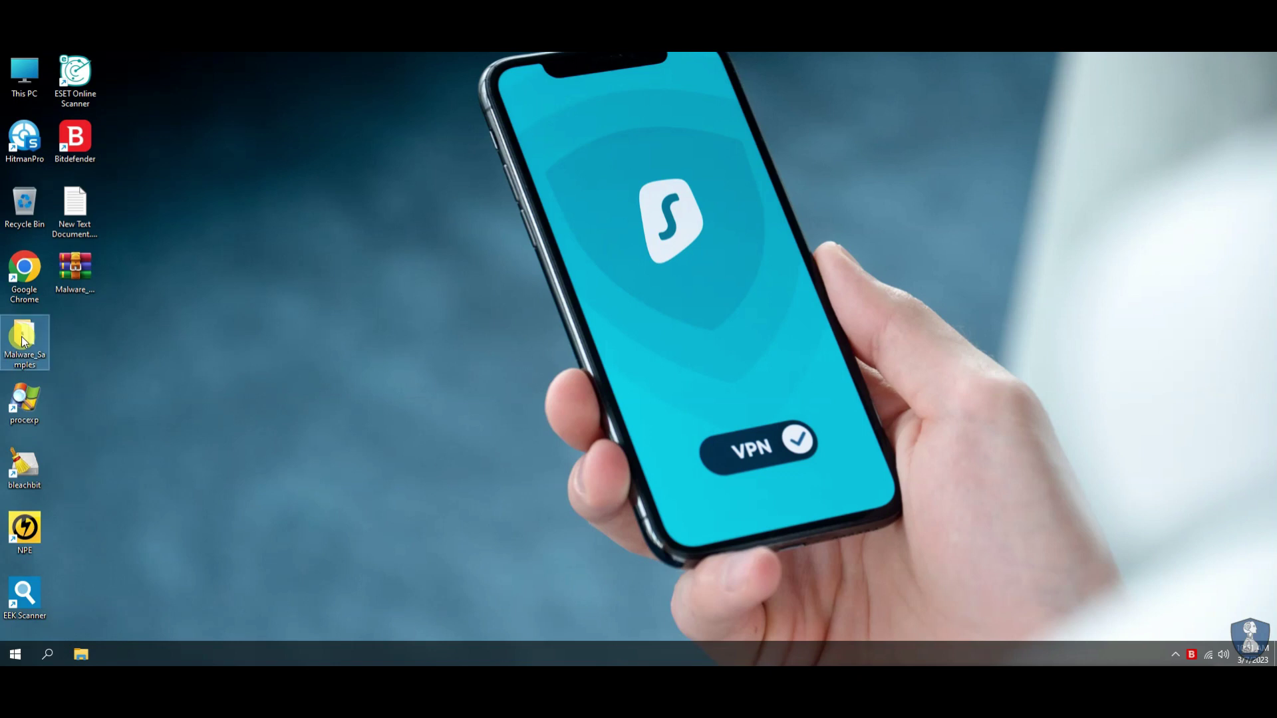
pyautogui.hotkey('alt', 'F4')
# Run a Full System Scan with Norton Power Eraser and exit it once the scan finishes.
pyautogui.click(25, 529)
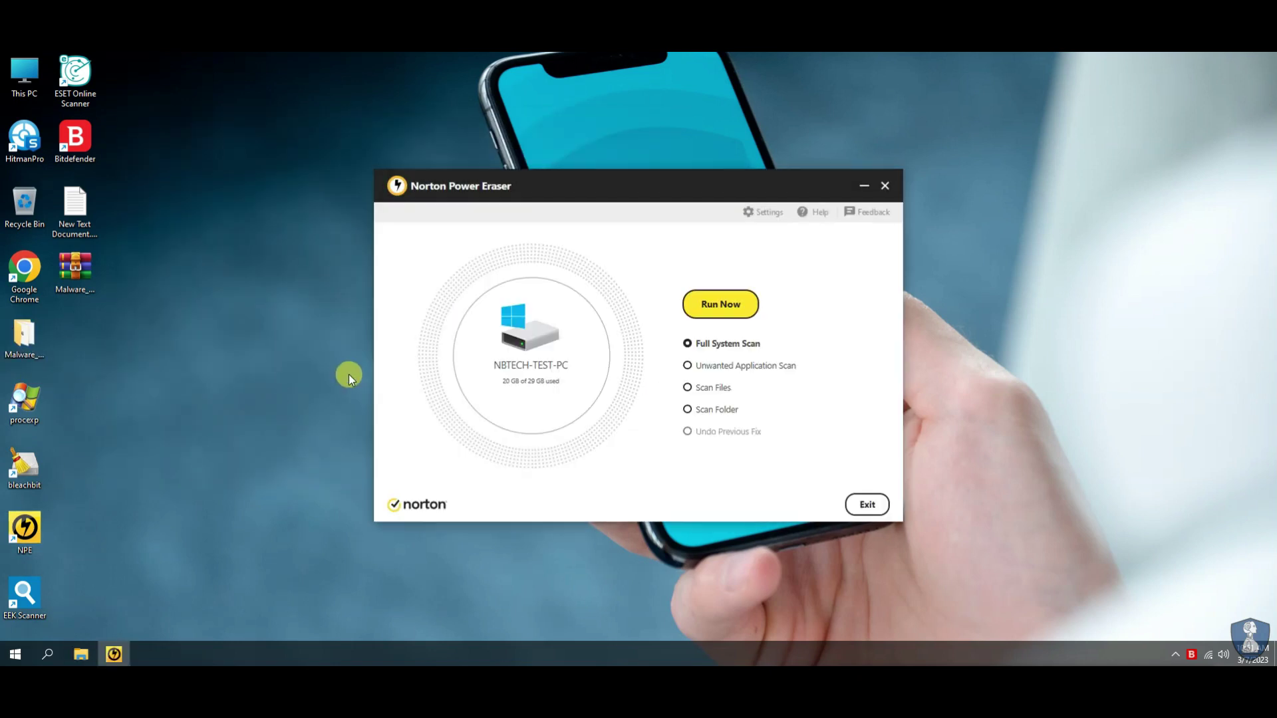
pyautogui.click(717, 303)
pyautogui.click(742, 420)
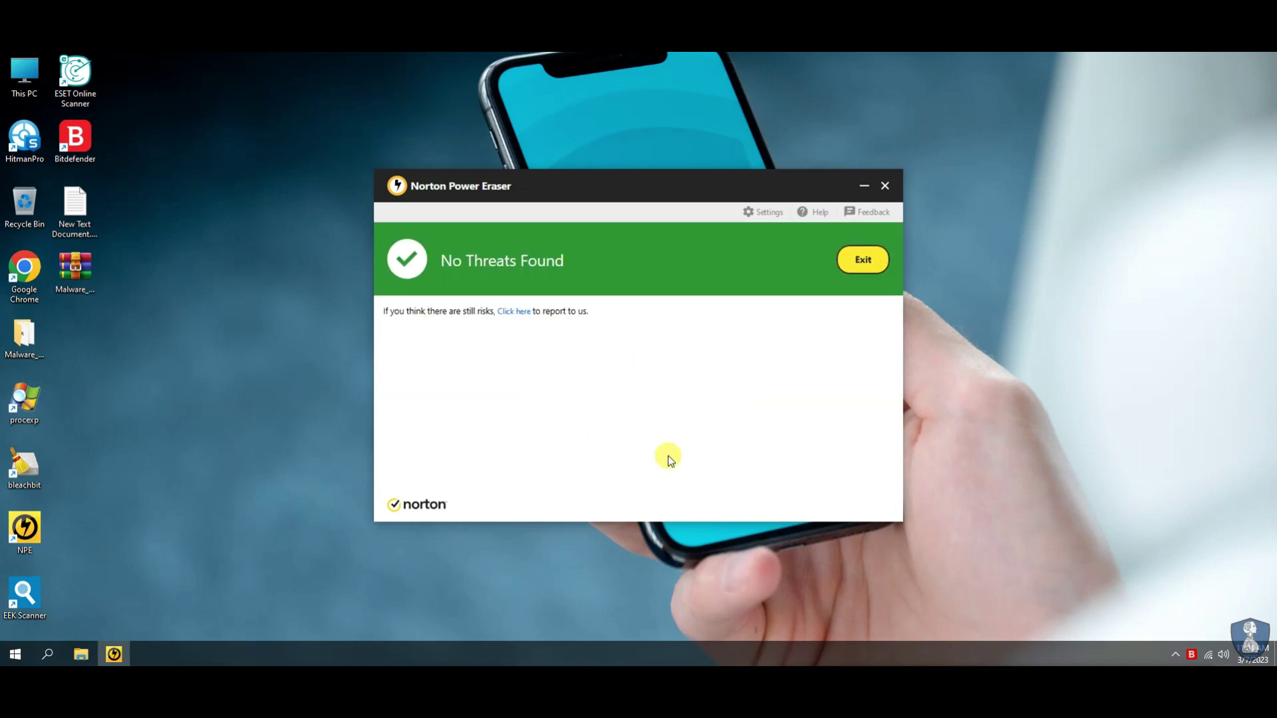
pyautogui.click(862, 259)
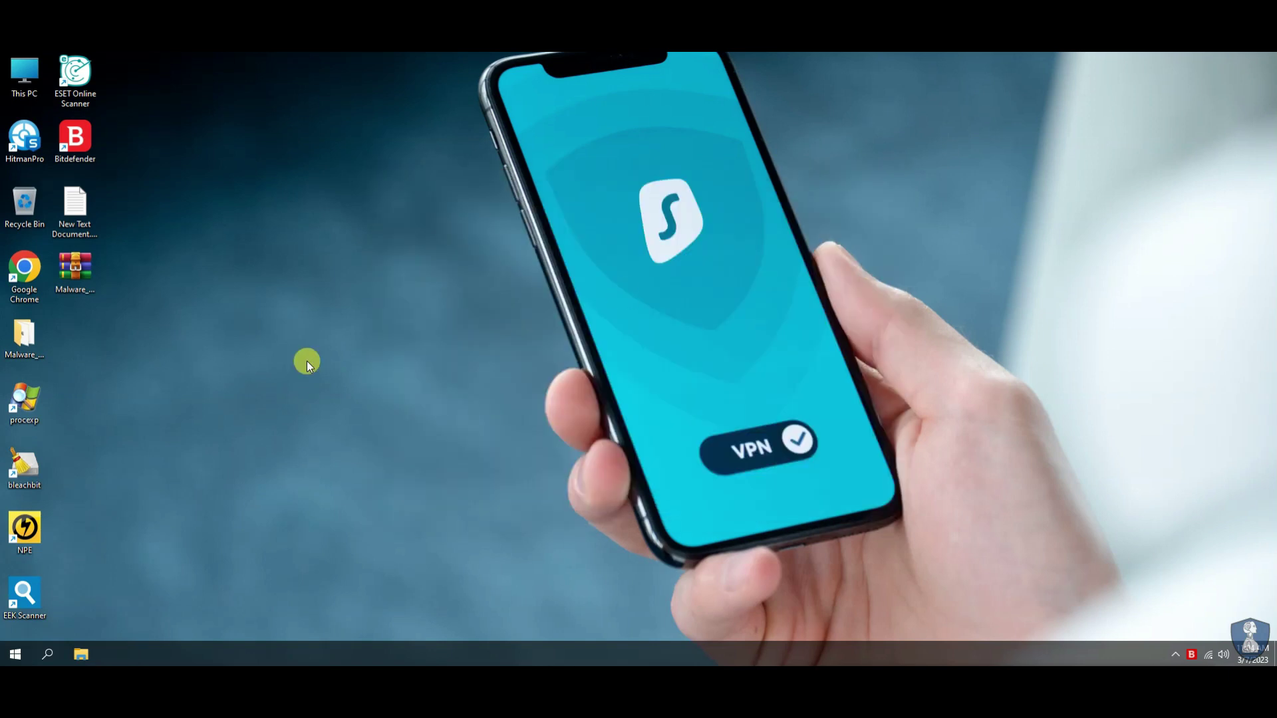
# Run a scan with HitmanPro, look through the complete list of results and close the program.
pyautogui.doubleClick(21, 146)
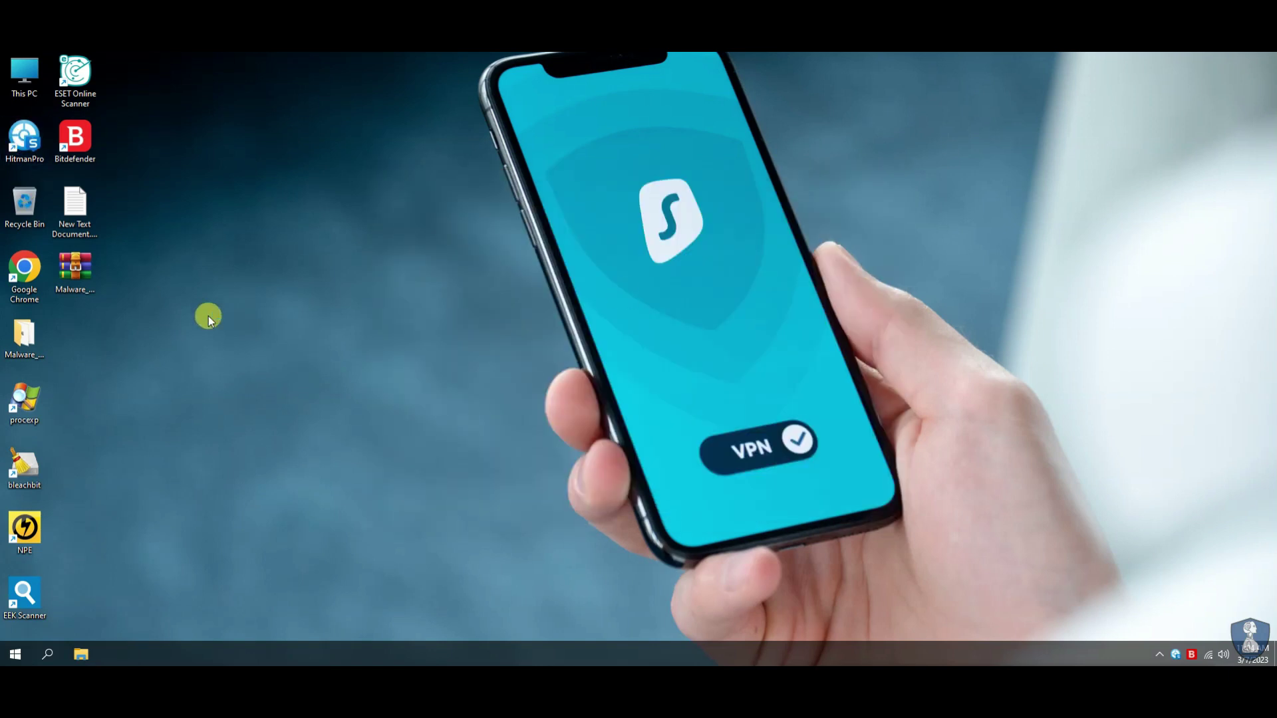
pyautogui.click(732, 518)
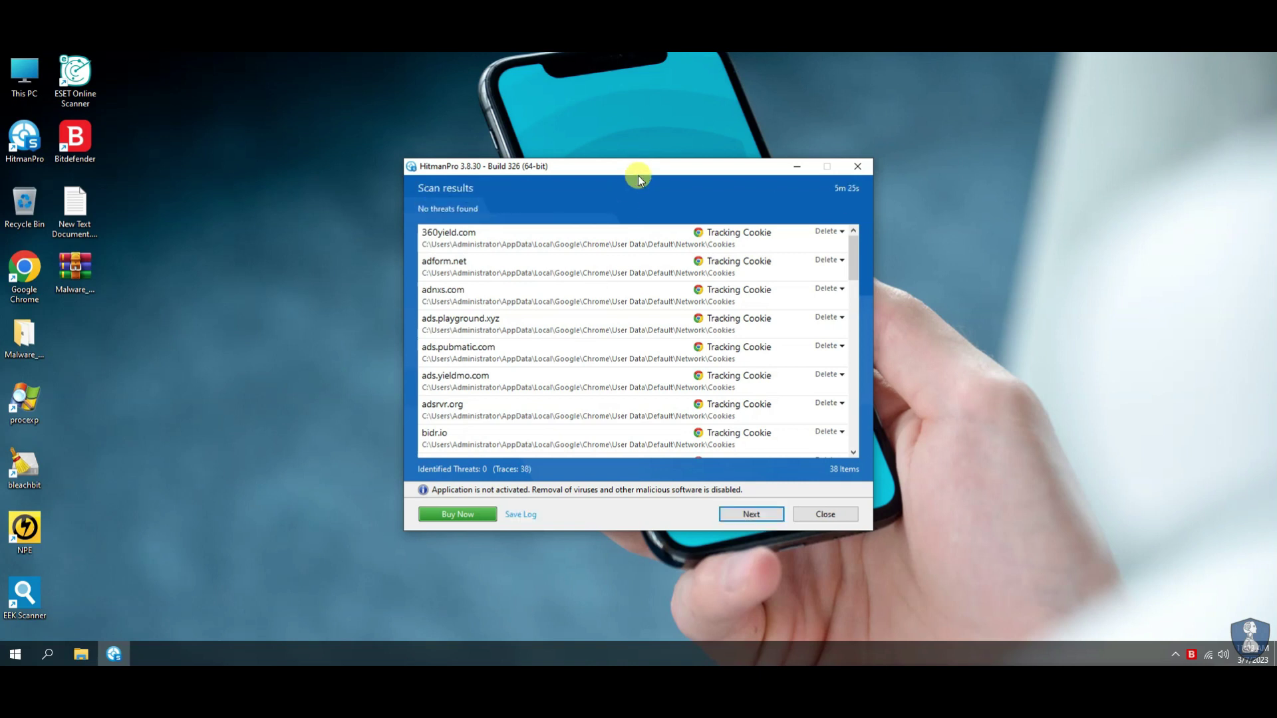
pyautogui.moveTo(621, 185); pyautogui.dragTo(610, 178)
pyautogui.moveTo(843, 258); pyautogui.dragTo(841, 429)
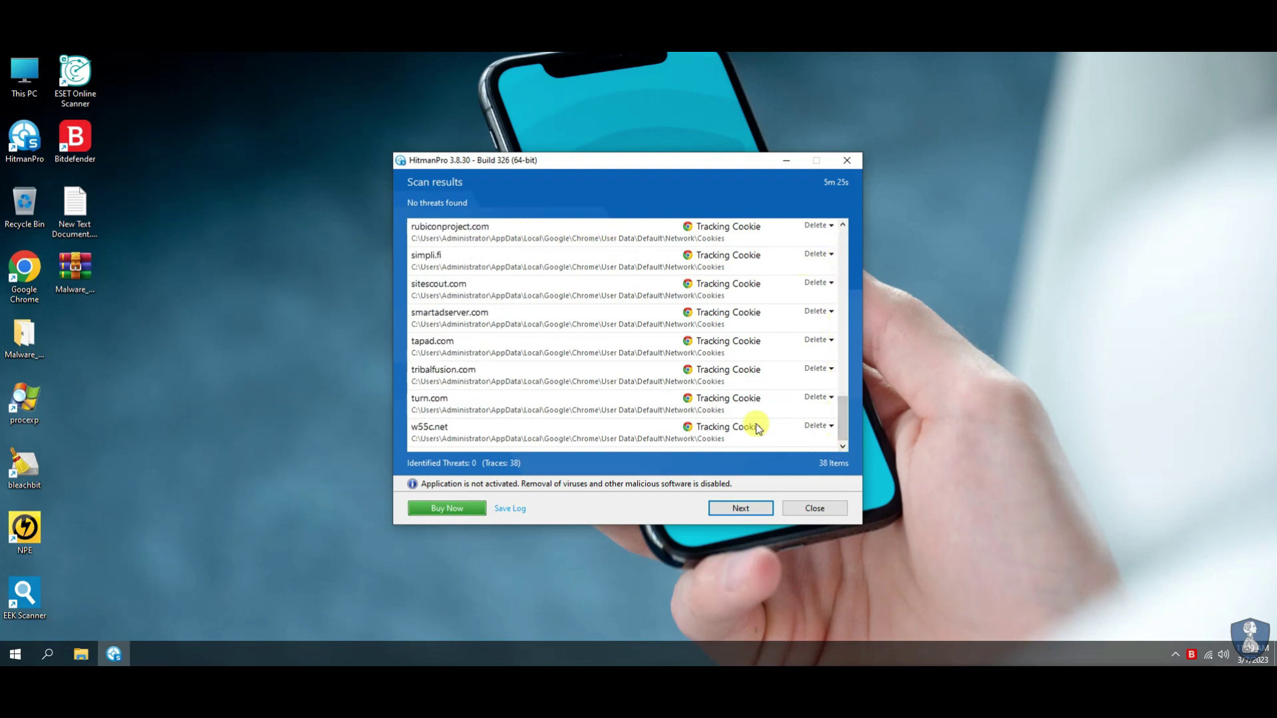
pyautogui.click(815, 508)
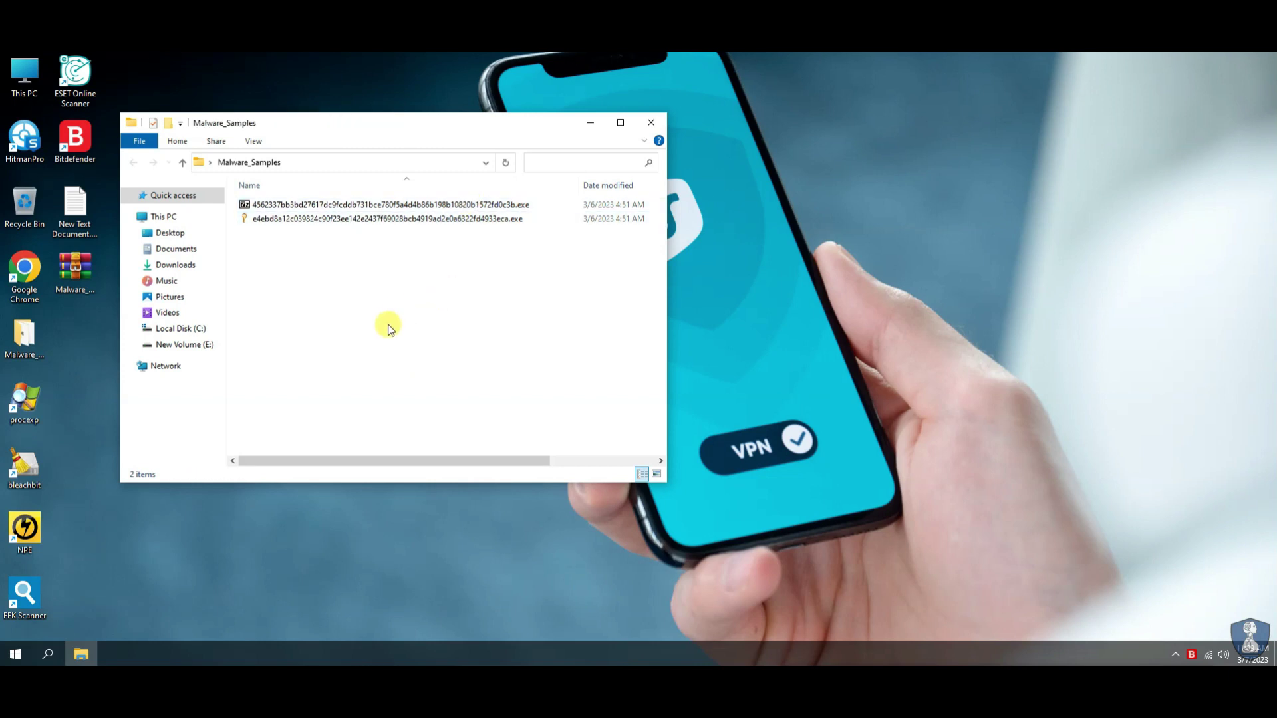
# Close the Malware_Samples folder and end the Windows session through the shut down or sign out options.
pyautogui.click(644, 129)
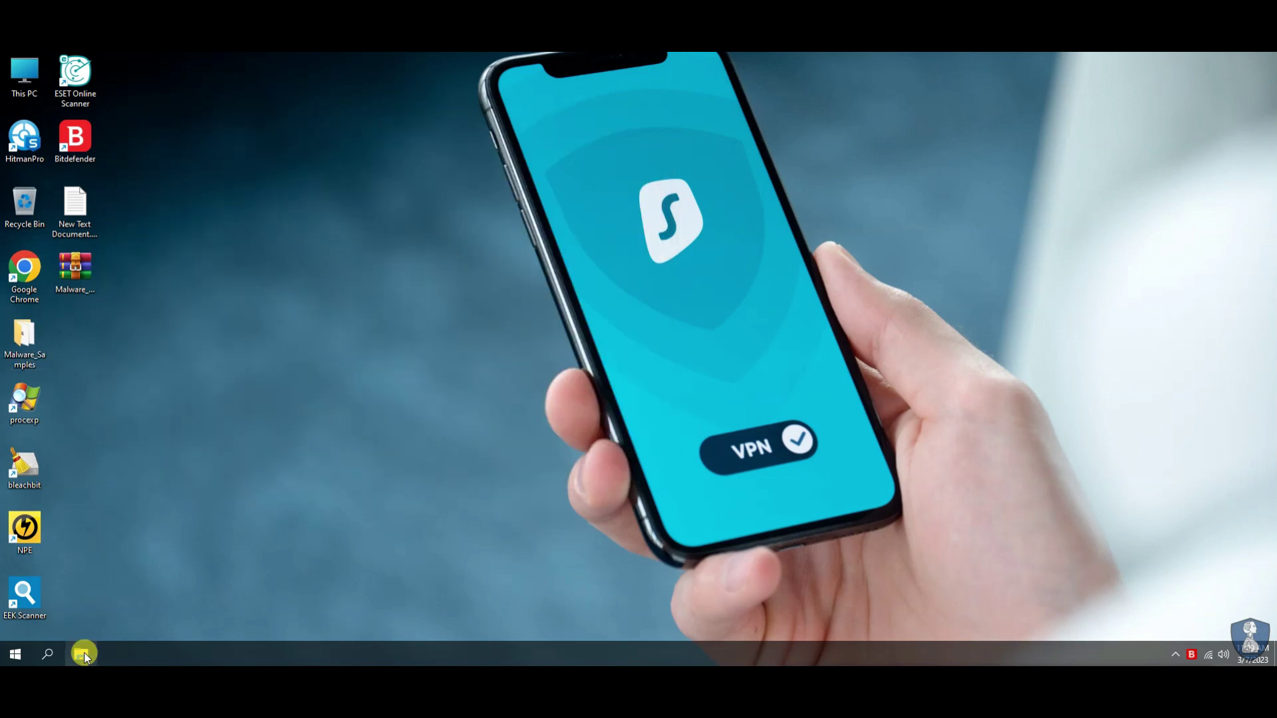
pyautogui.rightClick(12, 655)
pyautogui.moveTo(100, 607)
pyautogui.click(233, 602)
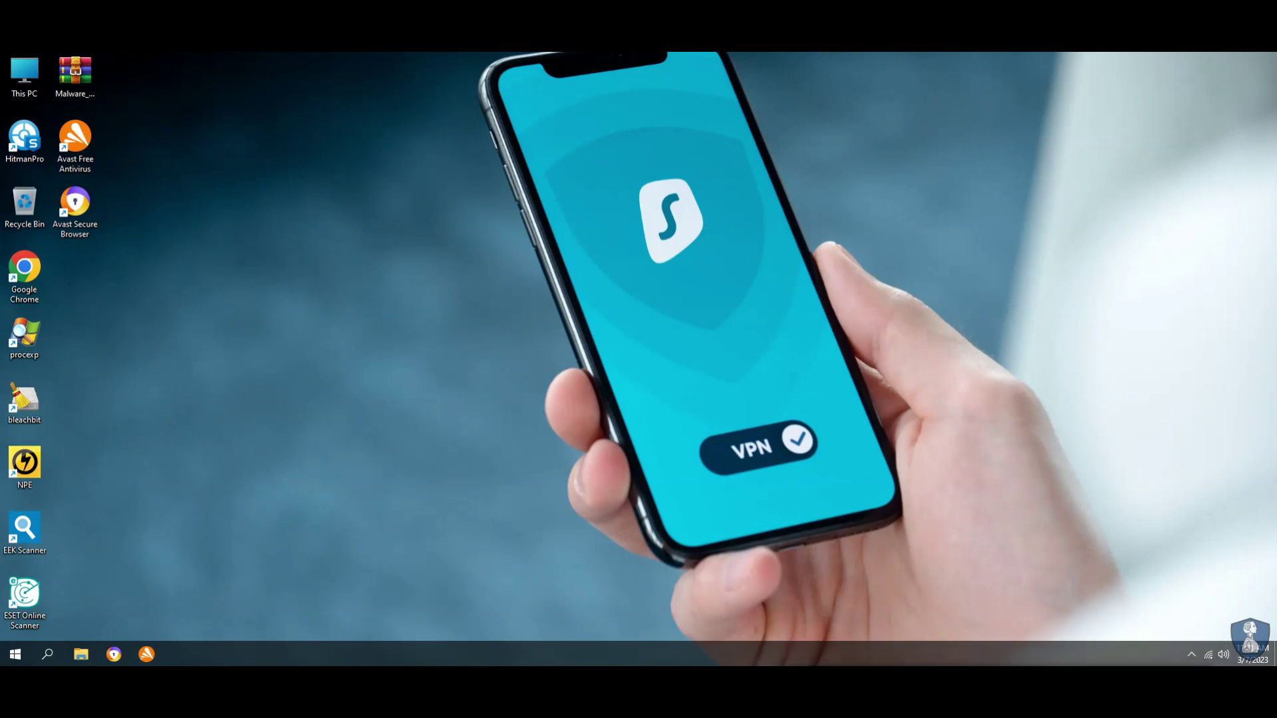
# Open Avast Free Antivirus, review its Core Shields and Protection features, and return to the Status page.
pyautogui.click(145, 654)
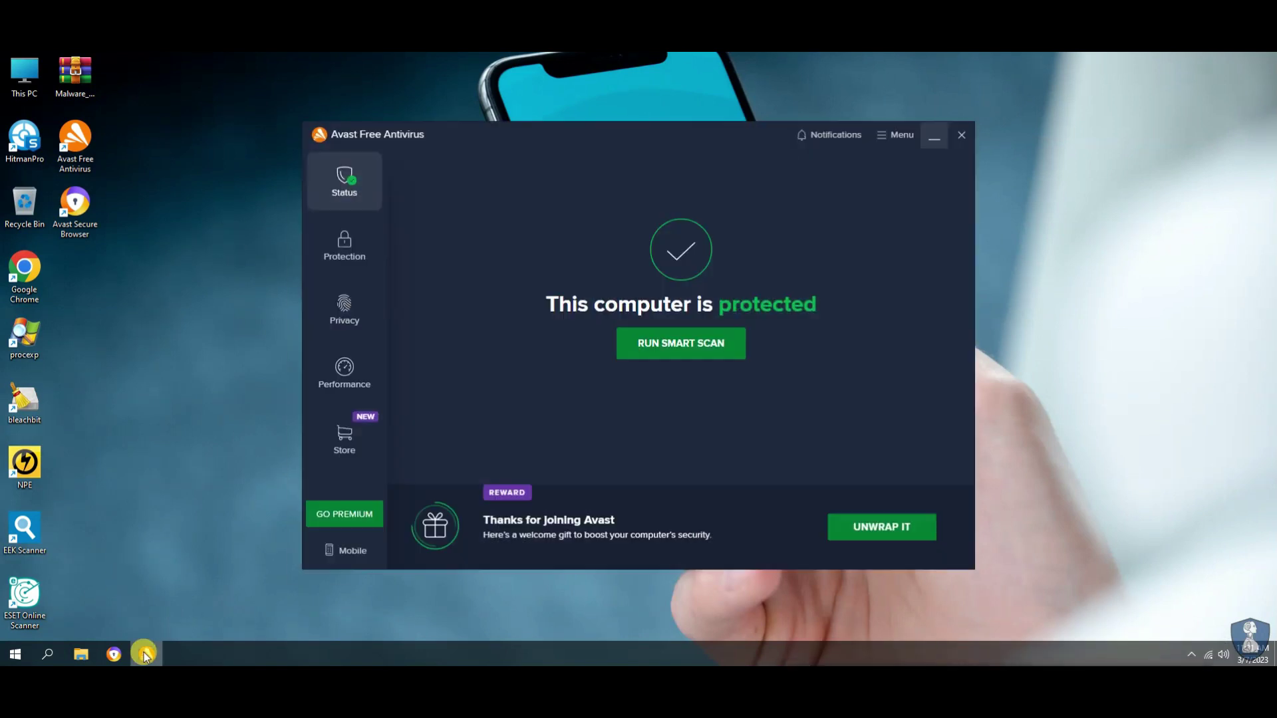
pyautogui.click(339, 249)
pyautogui.click(571, 292)
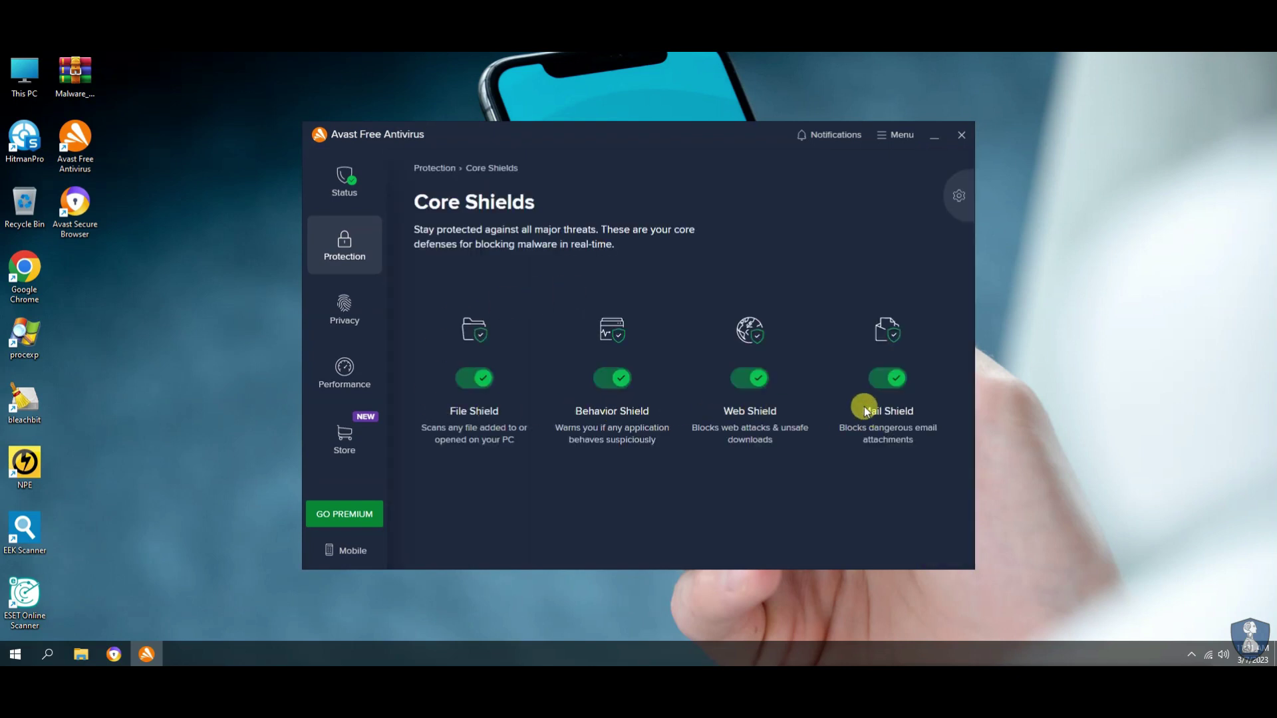
pyautogui.click(341, 258)
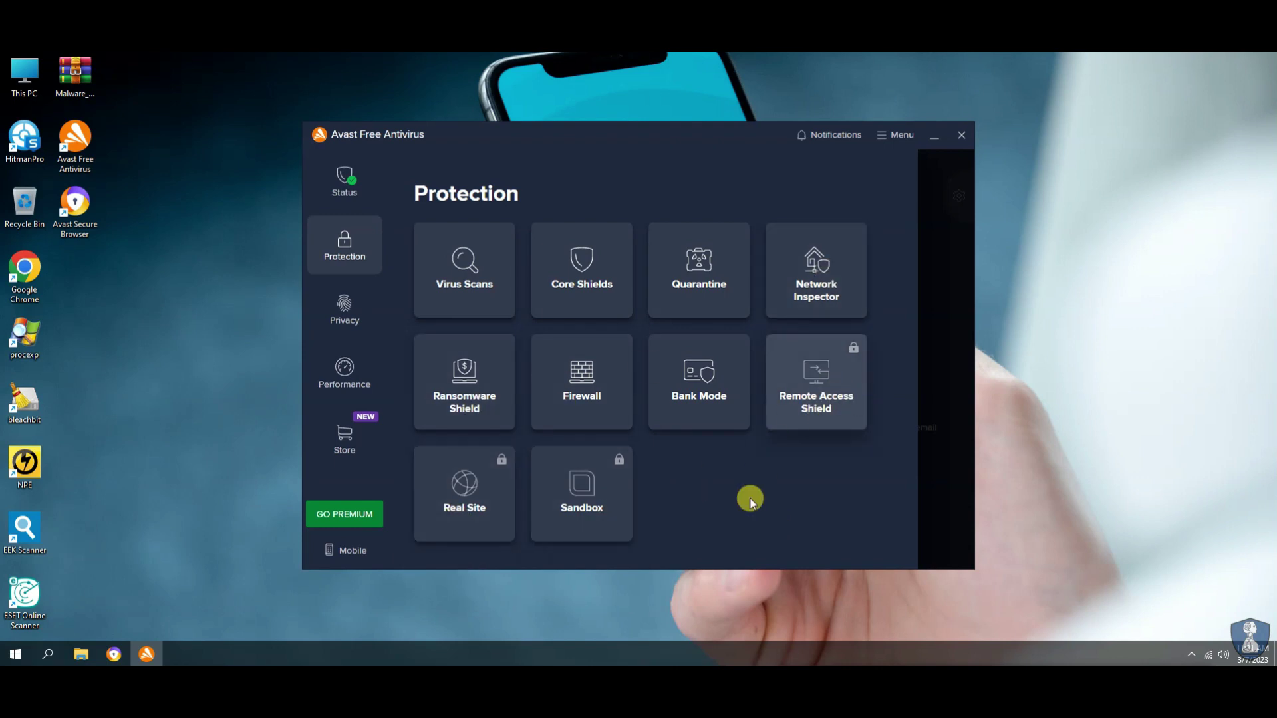
pyautogui.click(345, 195)
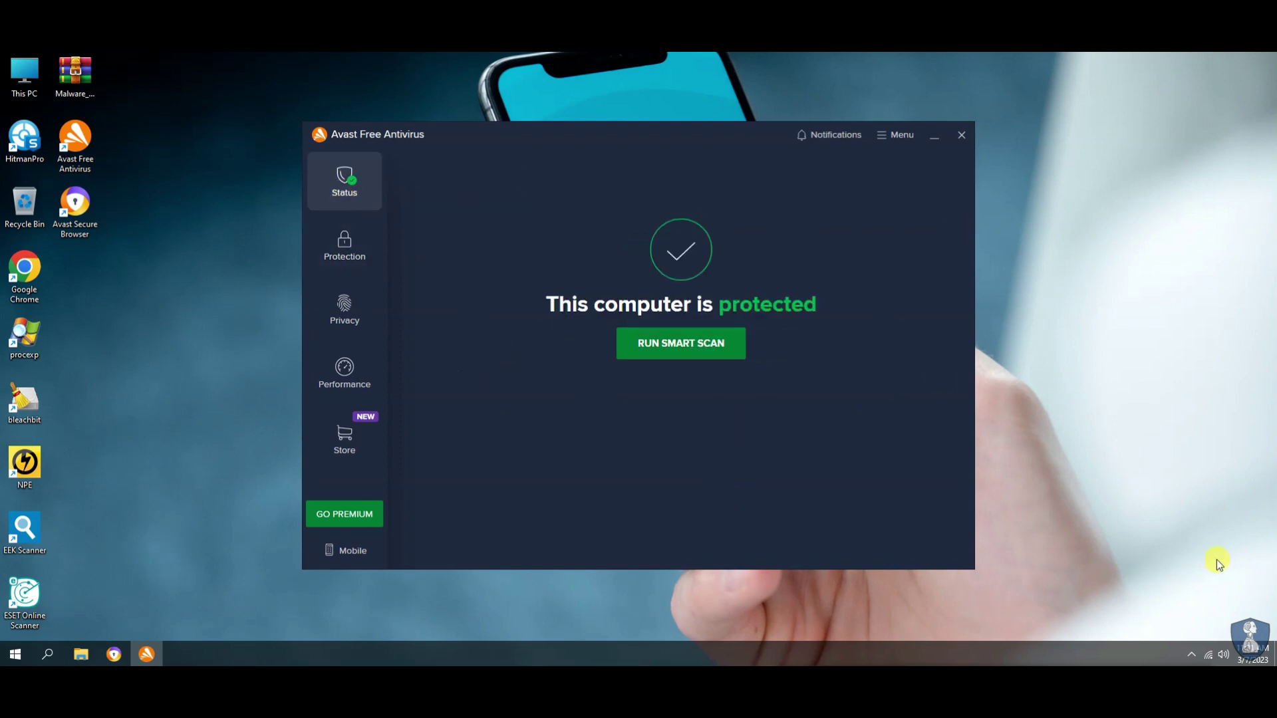
# Move the hidden Avast tray icon into the visible notification area of the taskbar.
pyautogui.click(1191, 655)
pyautogui.moveTo(1197, 648); pyautogui.dragTo(1191, 655)
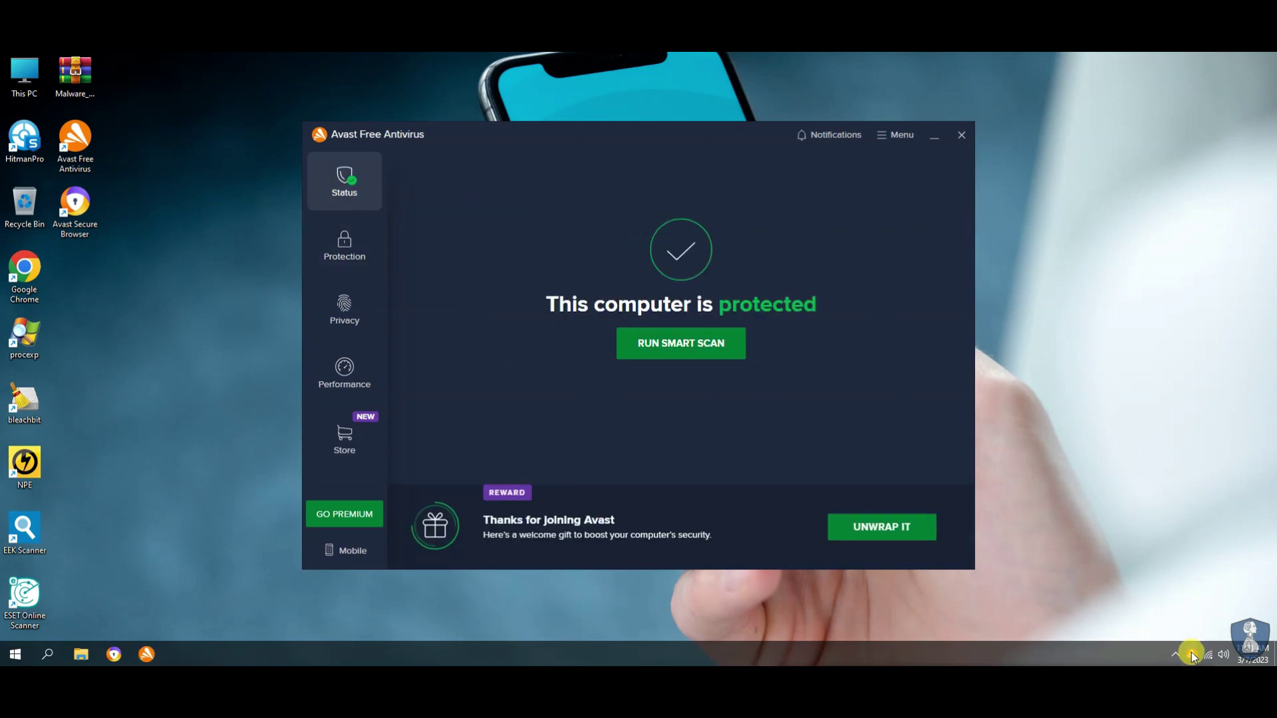
# Permanently disable all Avast shields, confirm stopping them, and minimize the Avast window.
pyautogui.rightClick(1191, 655)
pyautogui.moveTo(1201, 551)
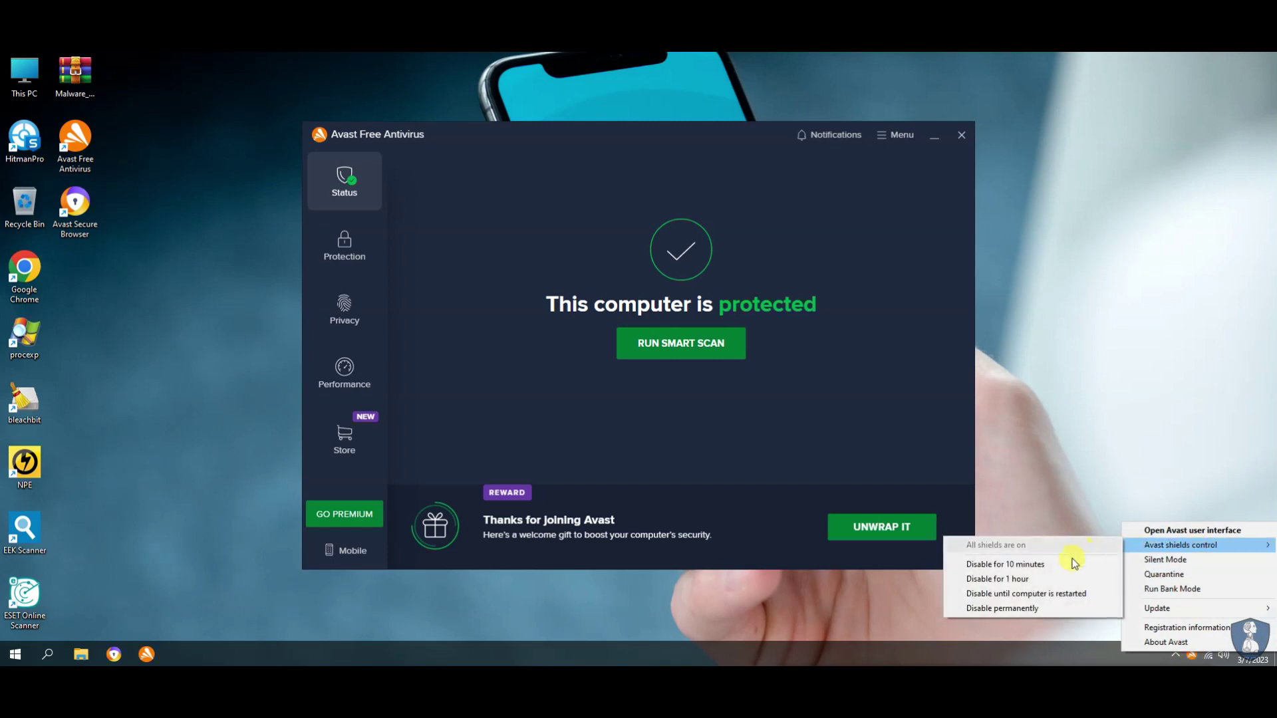
pyautogui.click(1050, 607)
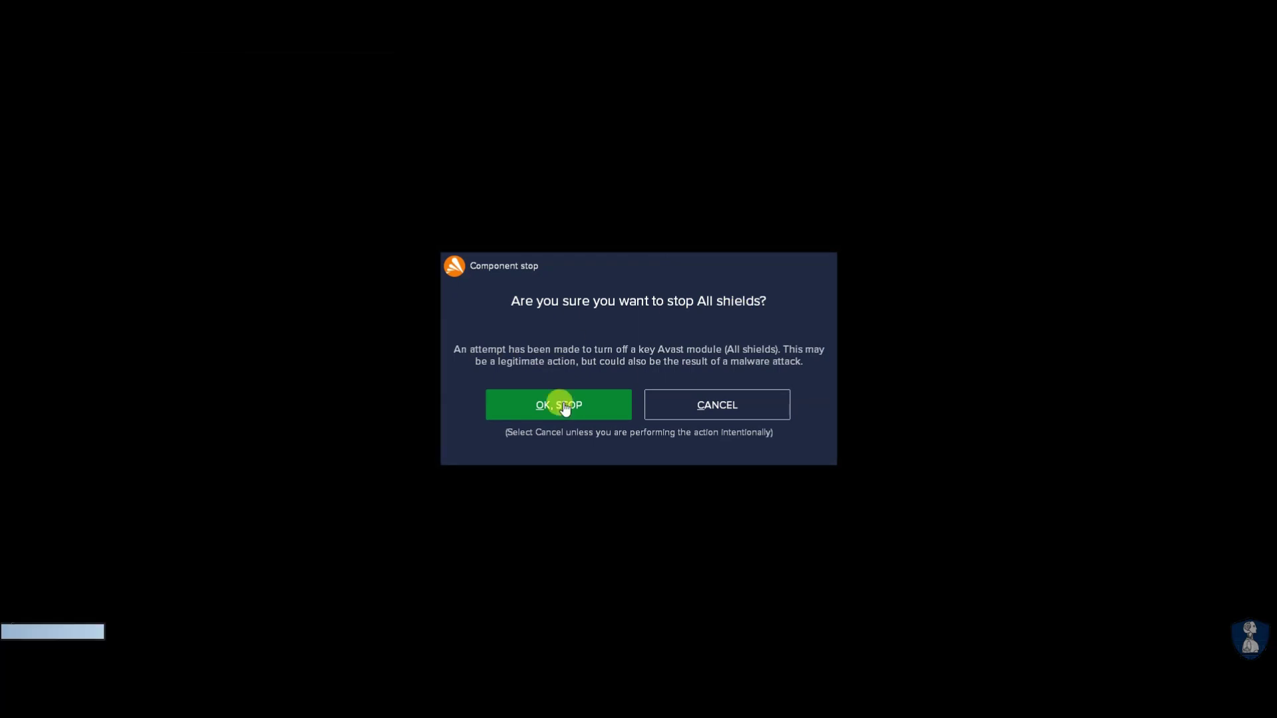
pyautogui.click(564, 402)
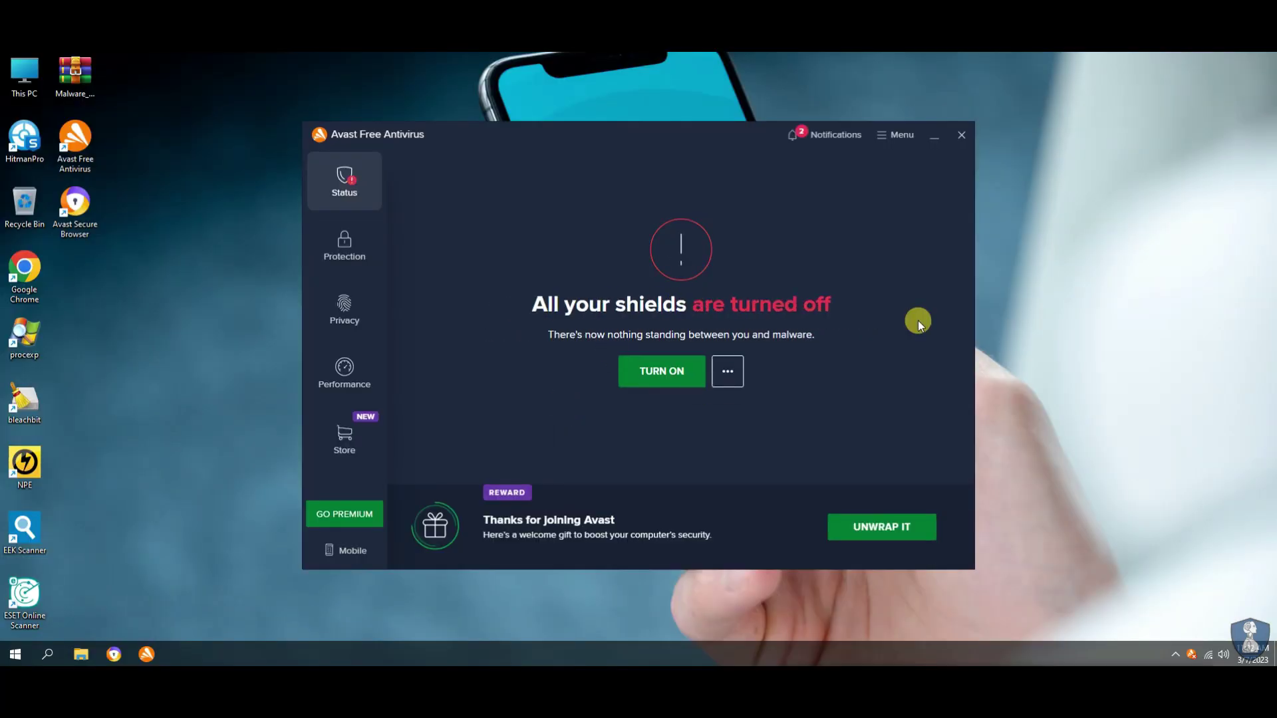
pyautogui.click(932, 139)
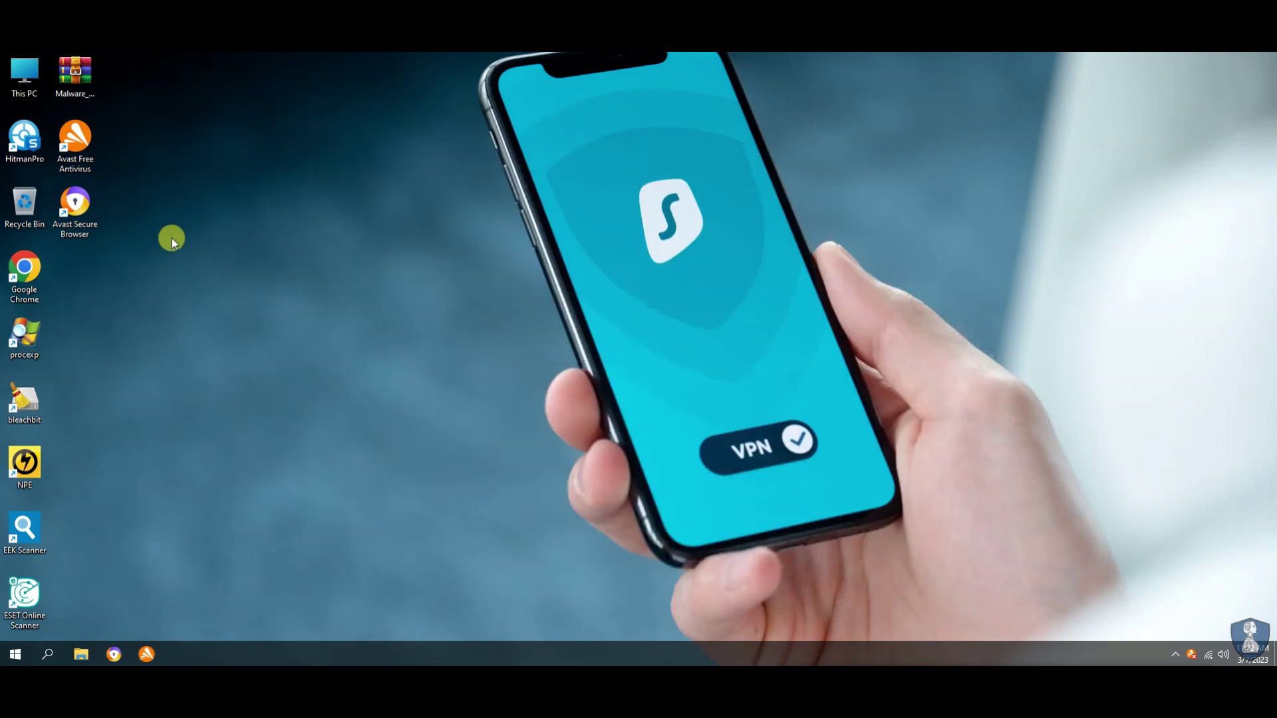
# Extract Malware_Samples.rar onto the desktop, supplying the archive password.
pyautogui.rightClick(84, 77)
pyautogui.click(145, 132)
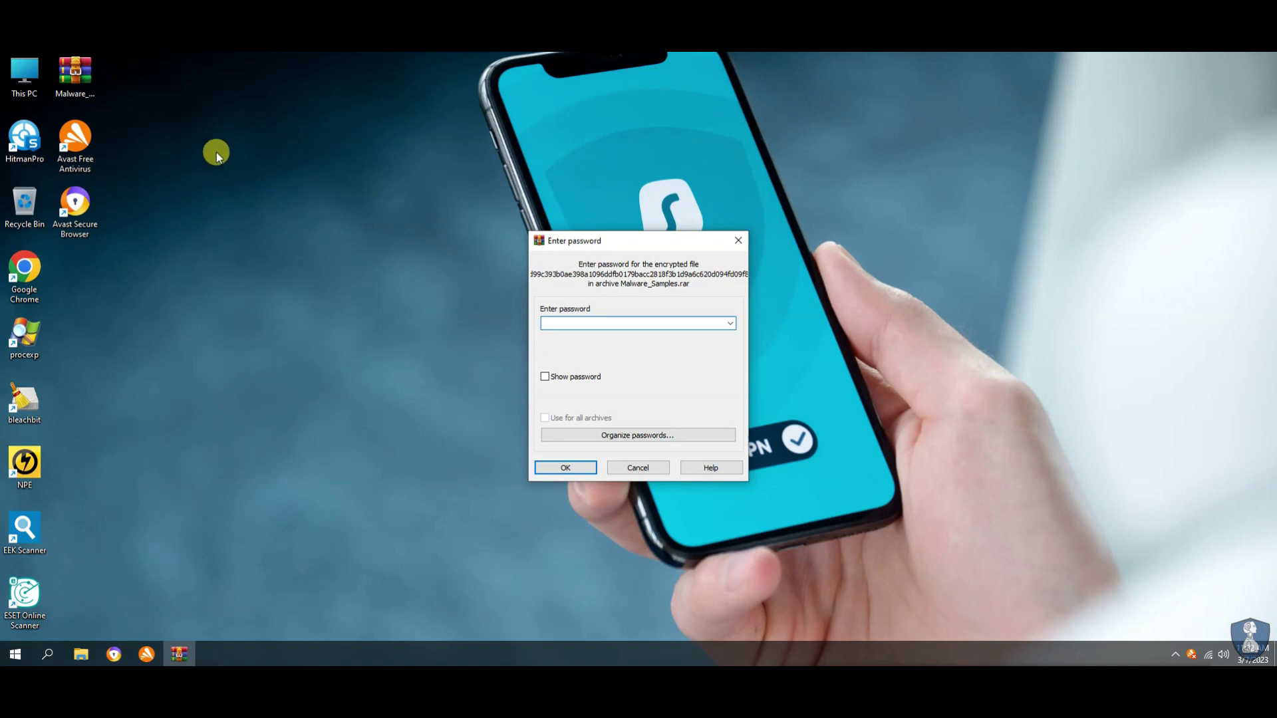
pyautogui.press('Return')
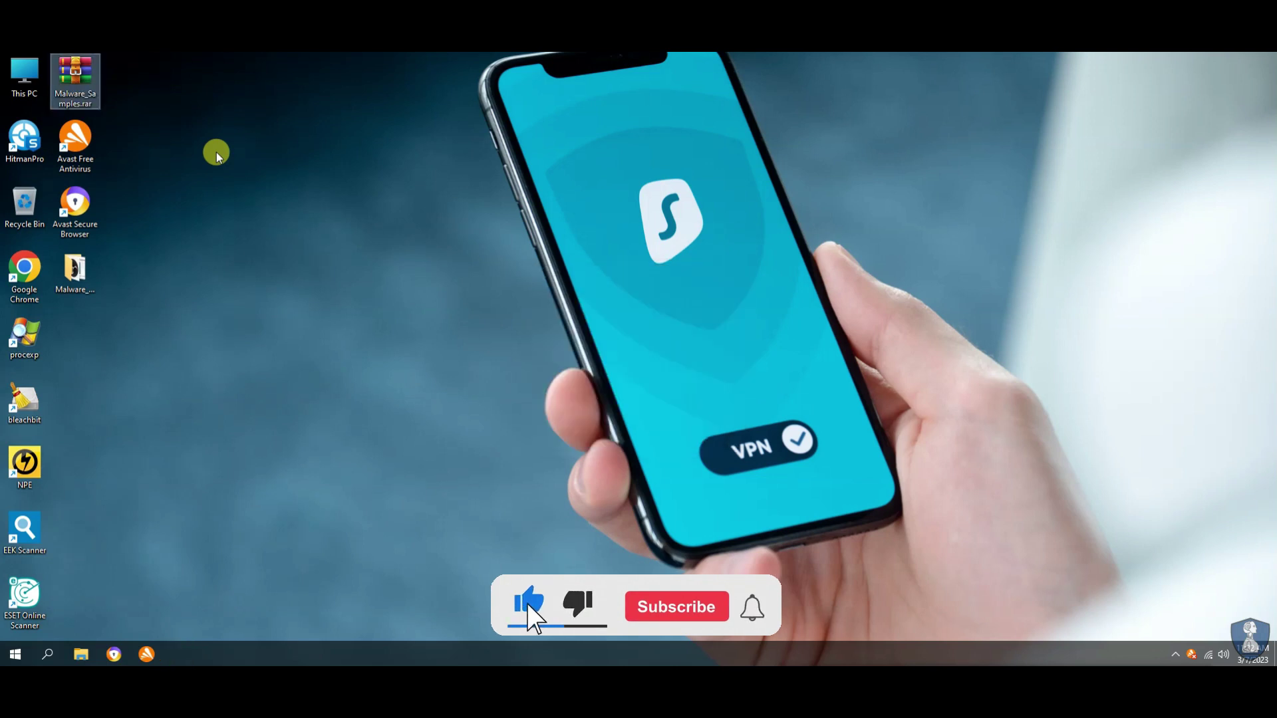
pyautogui.click(216, 151)
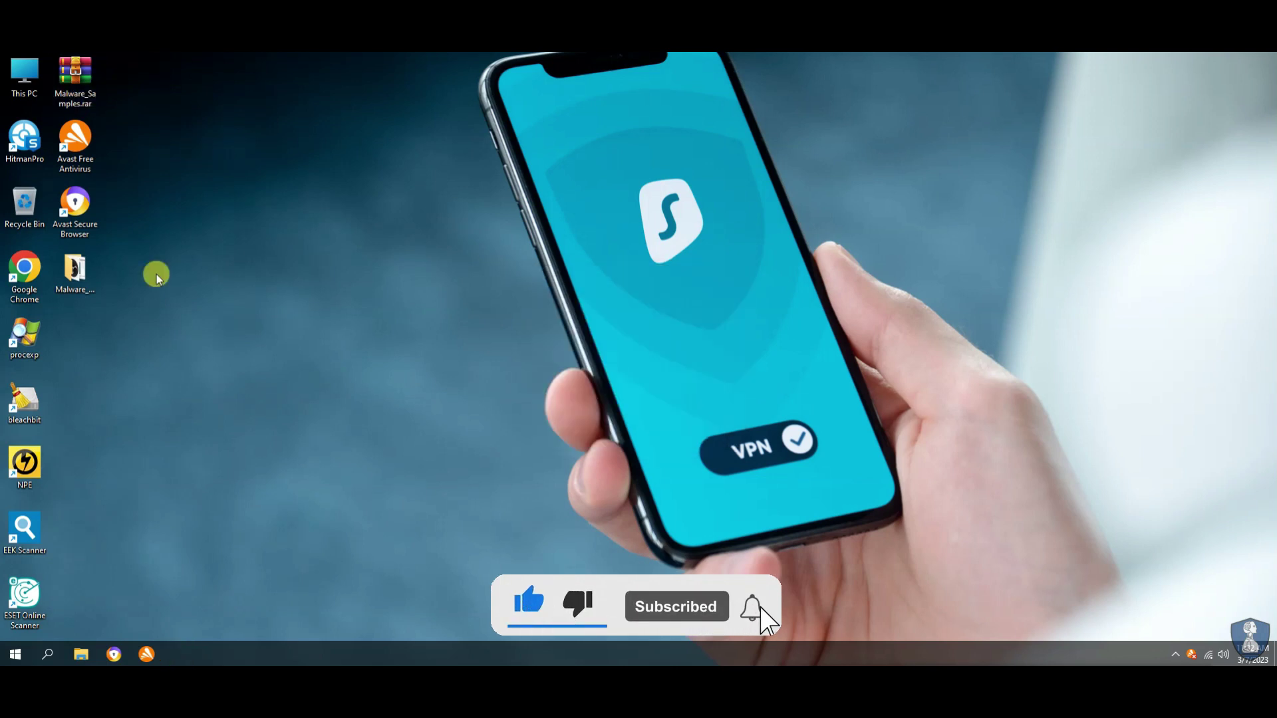
# Open the Malware_Samples folder, widen the Name column, and look through all the samples down to MalTester2.exe.
pyautogui.click(216, 355)
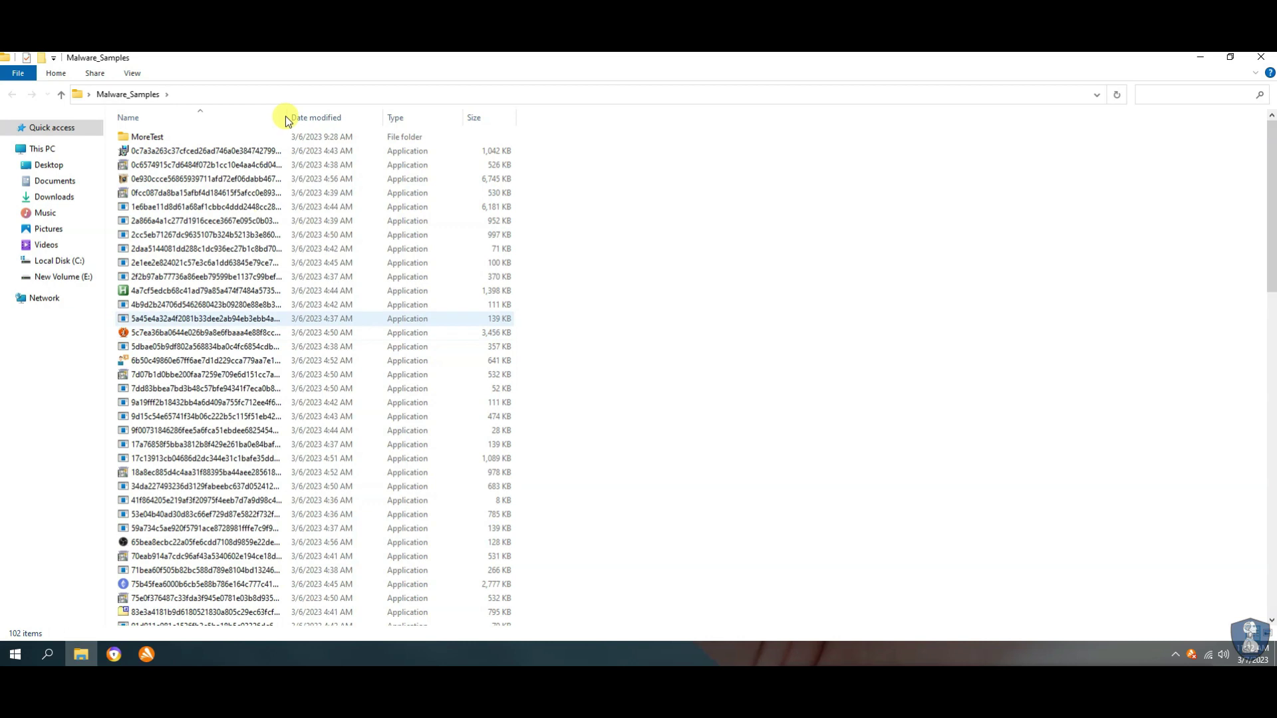
pyautogui.moveTo(444, 121); pyautogui.dragTo(443, 118)
pyautogui.scroll(-8, 374, 399)
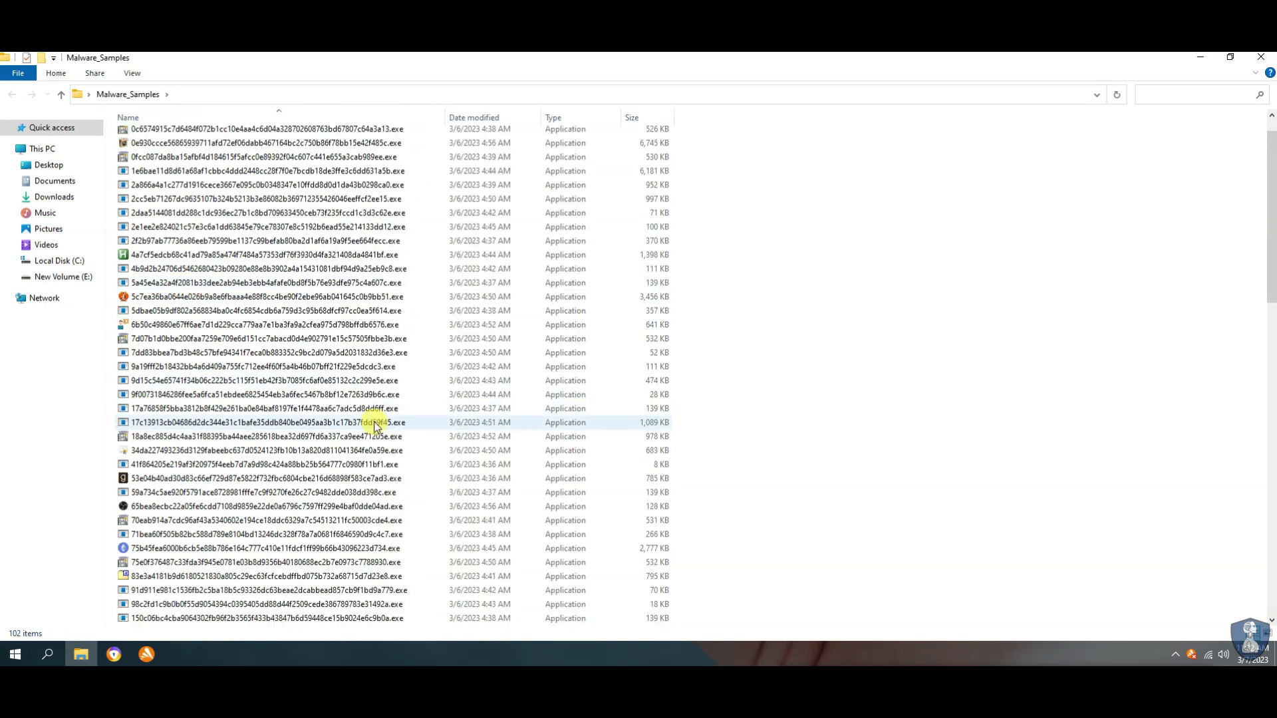
pyautogui.scroll(-14, 373, 422)
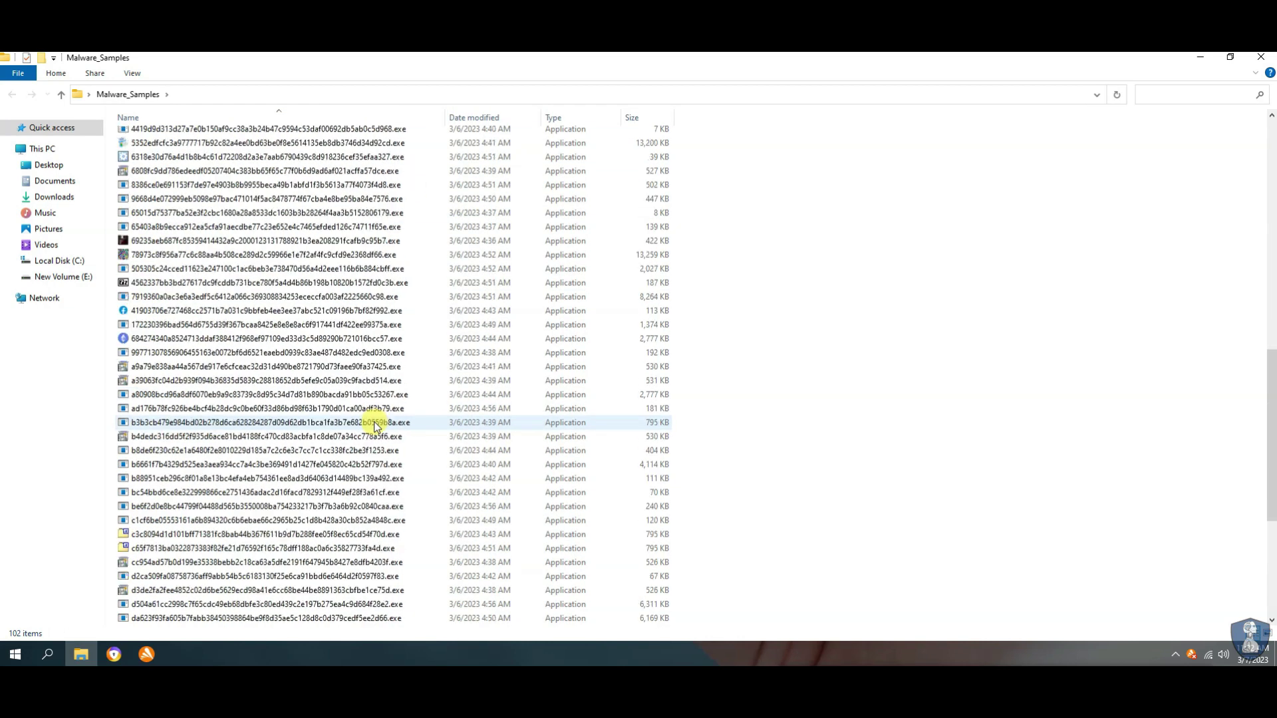
pyautogui.click(193, 618)
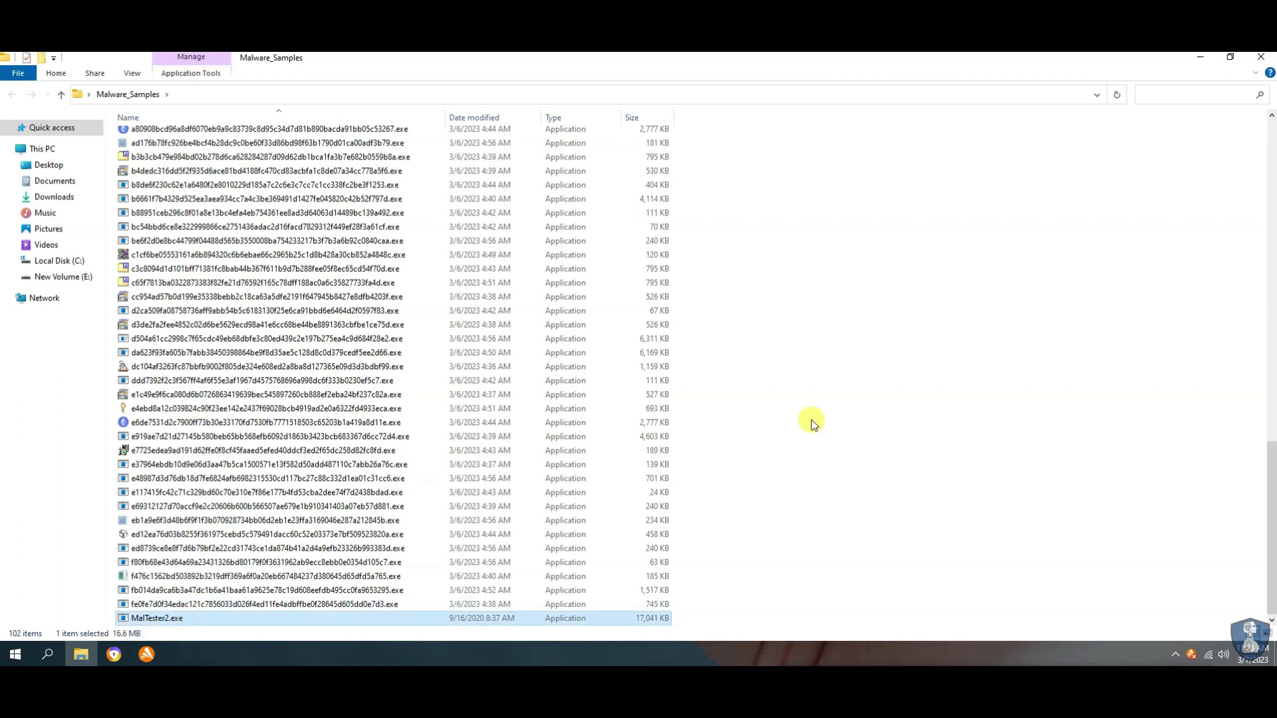
pyautogui.scroll(16, 811, 420)
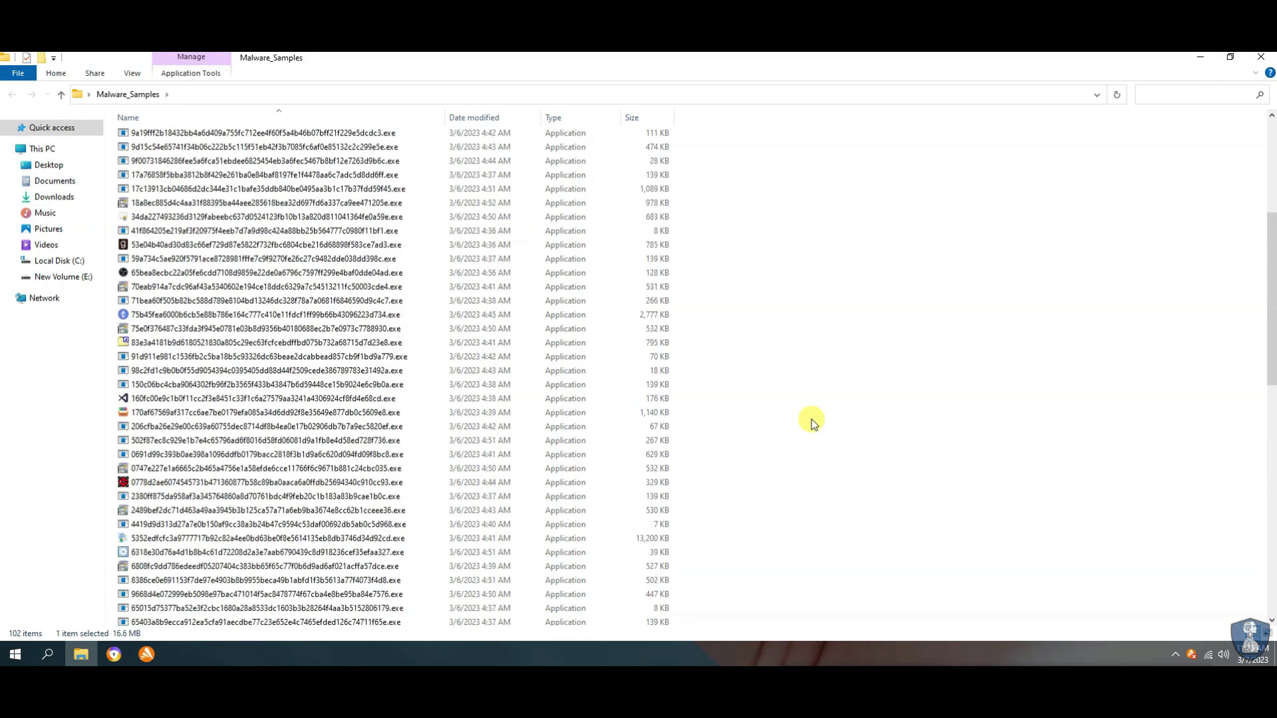
pyautogui.scroll(5, 811, 419)
# Move the MoreTest folder out of Malware_Samples onto the desktop and minimize the samples window.
pyautogui.click(123, 136)
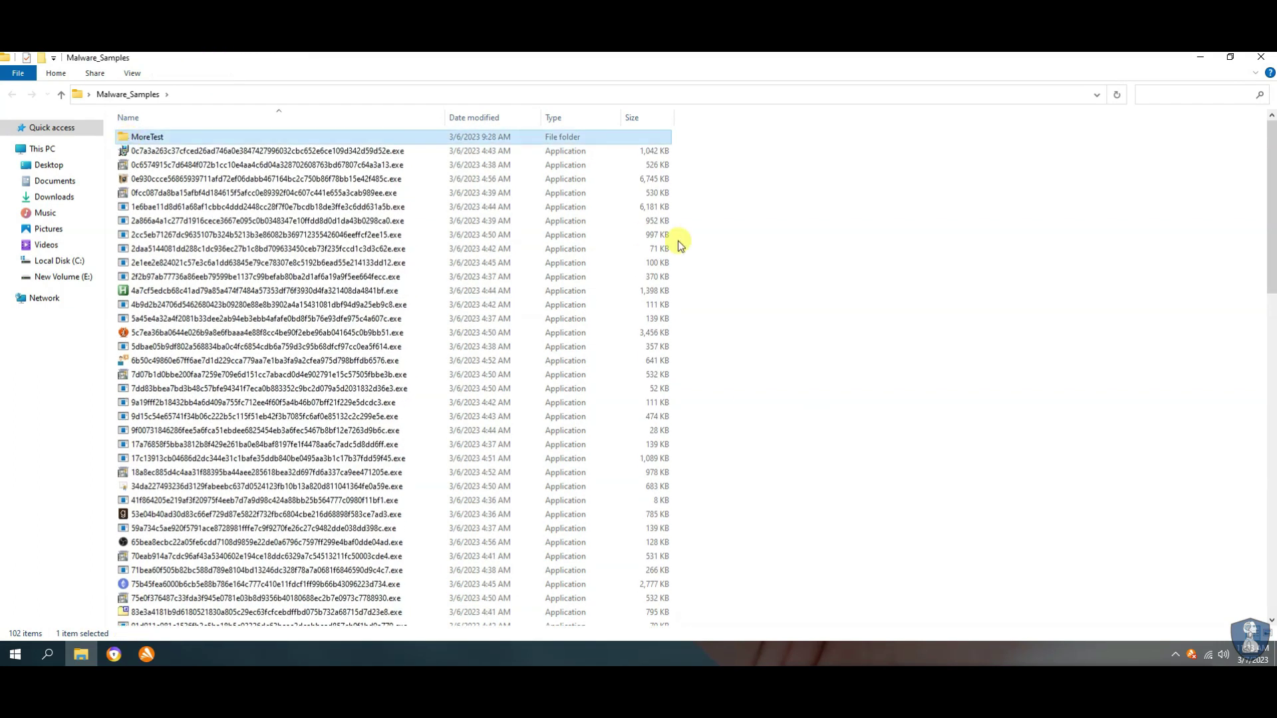
pyautogui.click(1202, 60)
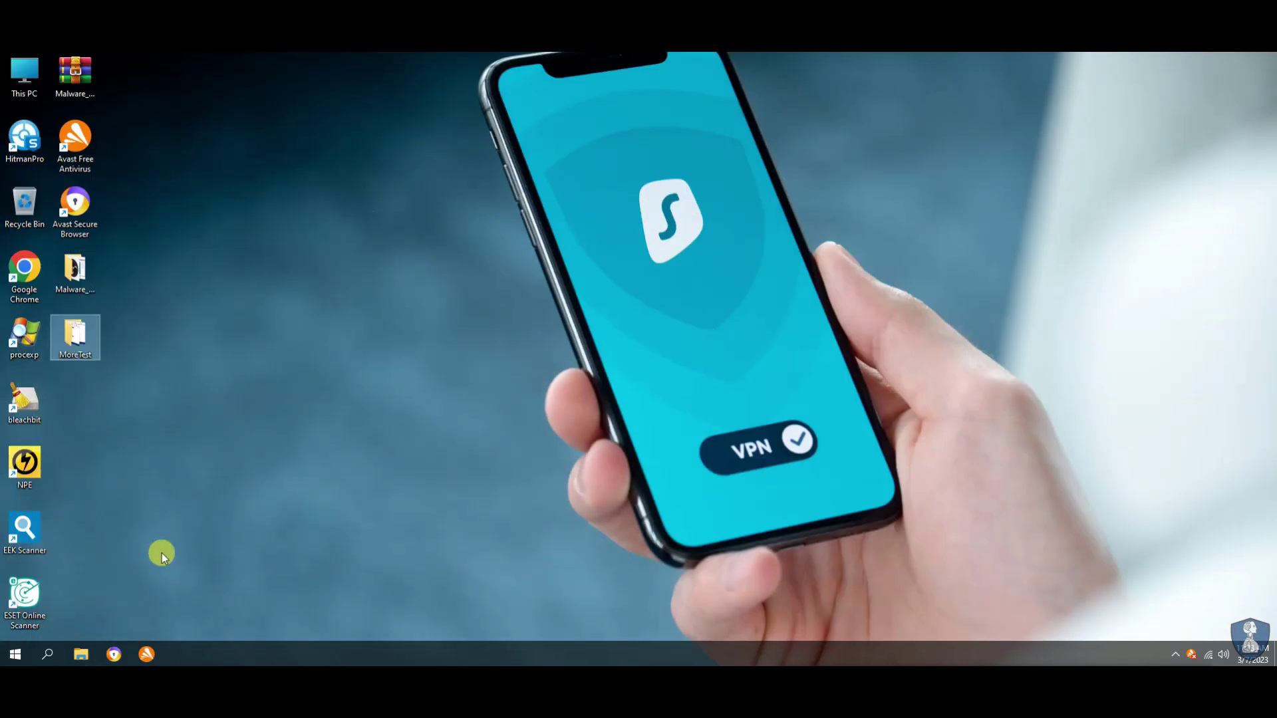
pyautogui.click(80, 654)
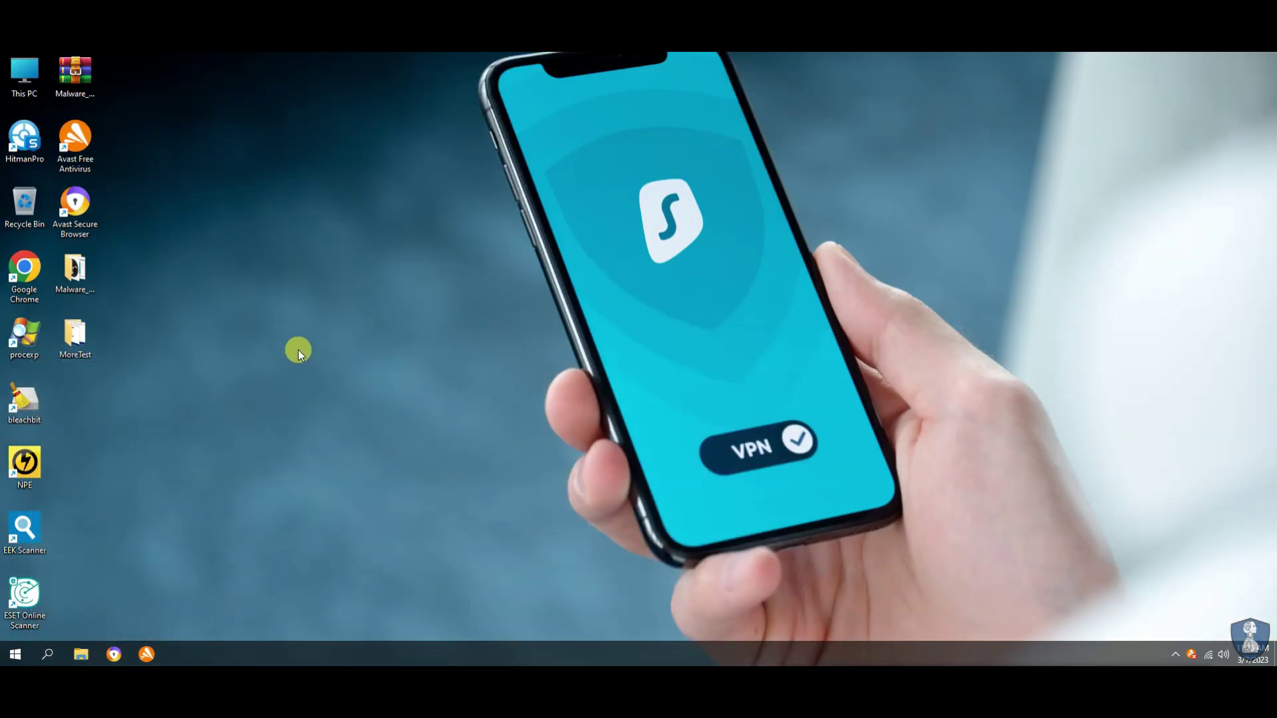
# Open the MoreTest folder, widen its Name and Type columns to inspect the script and document samples, and restore the window to a smaller size.
pyautogui.press('super+e')
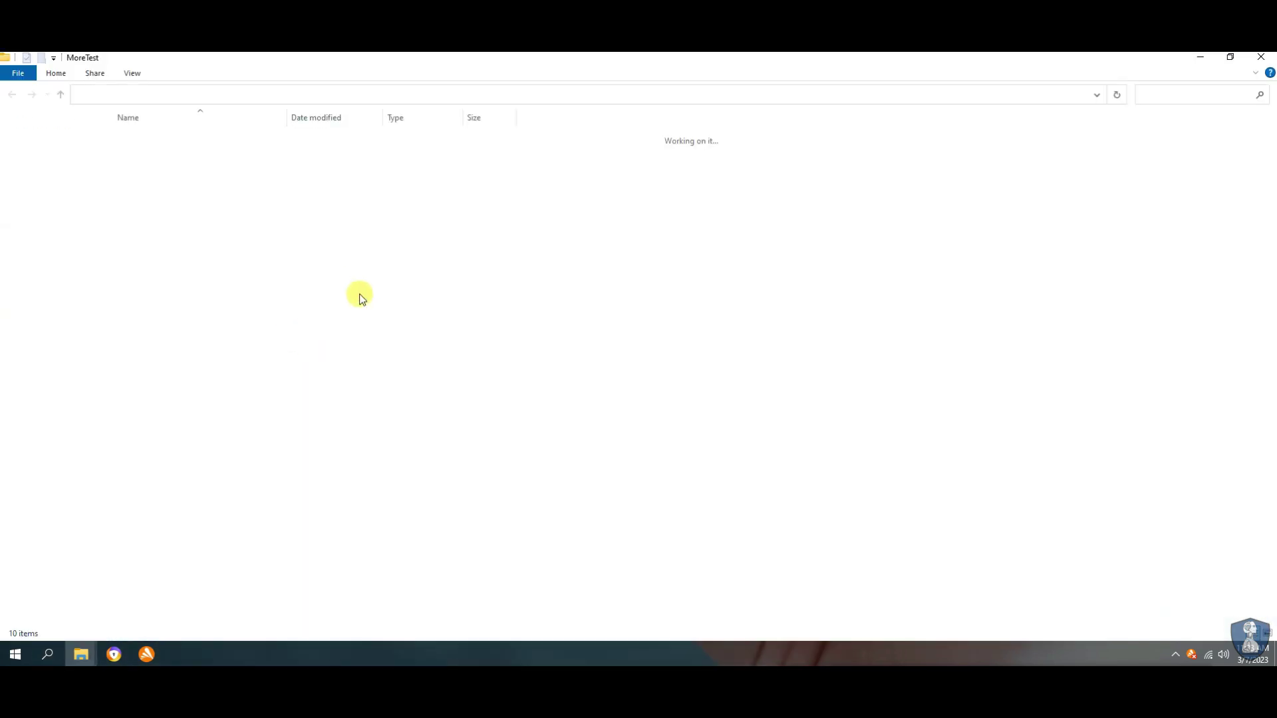
pyautogui.moveTo(286, 114); pyautogui.dragTo(450, 114)
pyautogui.moveTo(627, 114); pyautogui.dragTo(691, 114)
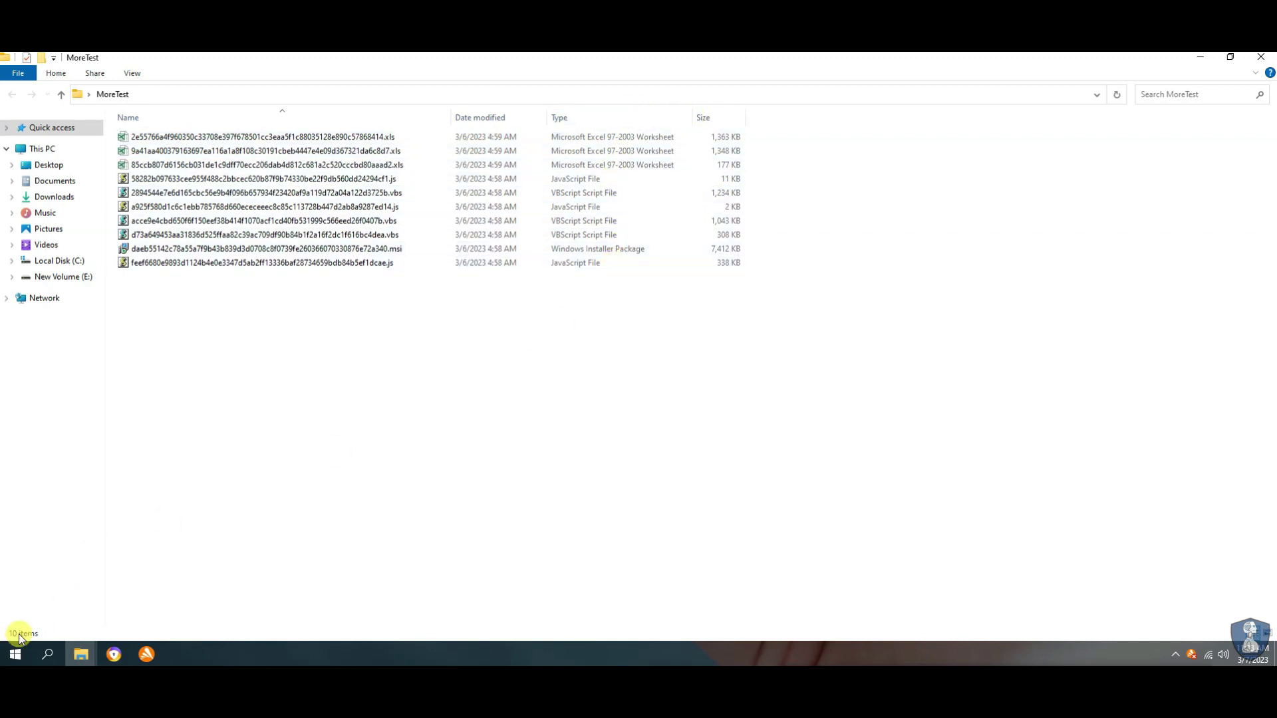
pyautogui.click(1229, 59)
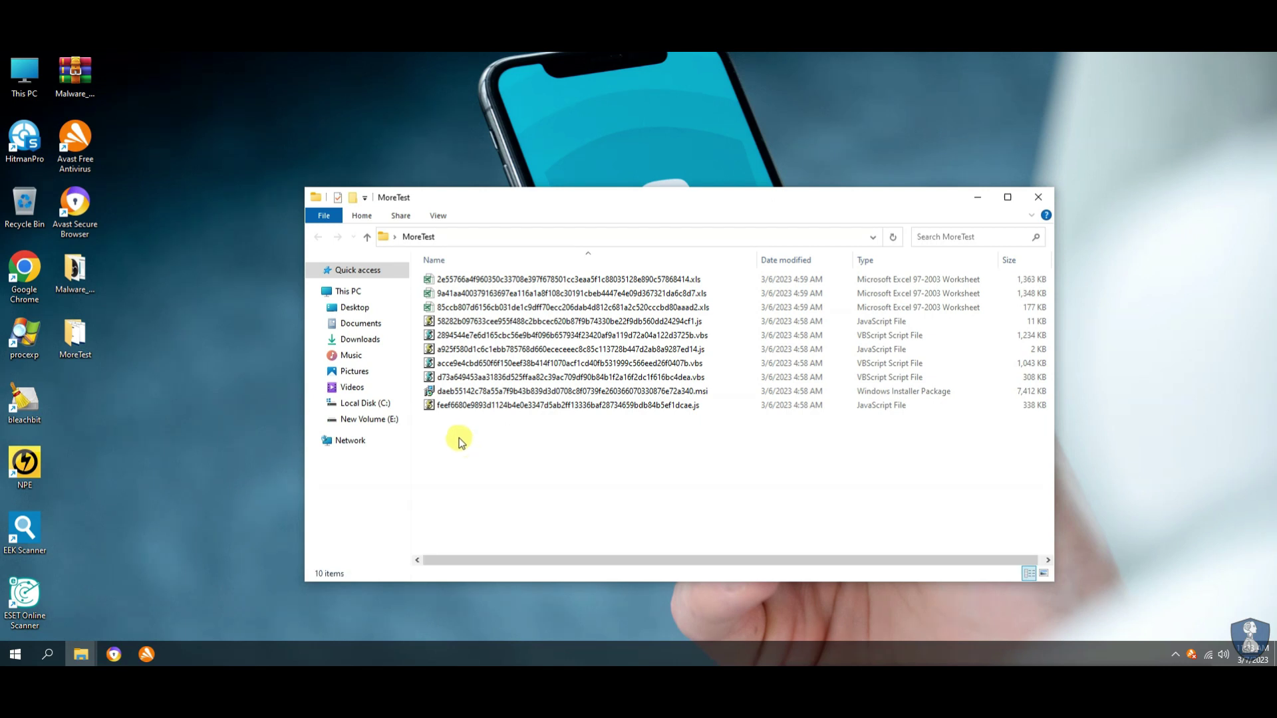
# Run MalTester2.exe from the end of the Malware_Samples folder and restore the folder window to a smaller size.
pyautogui.click(85, 655)
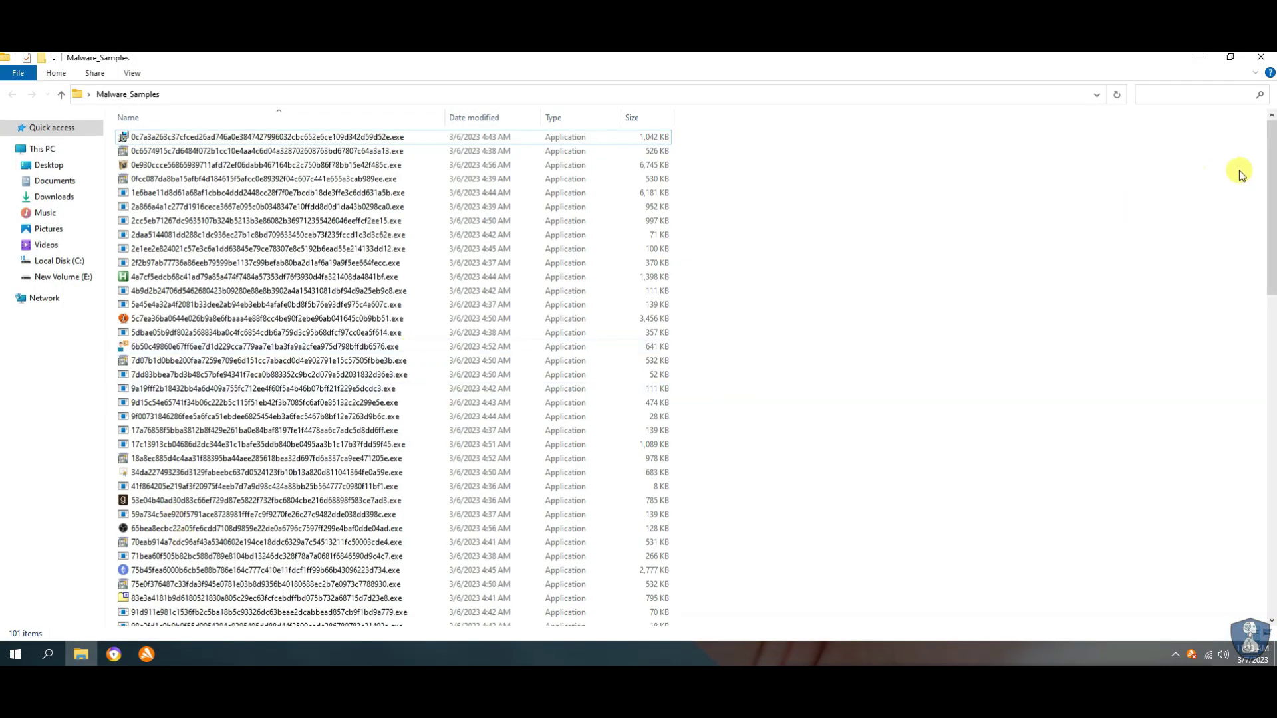
pyautogui.moveTo(1264, 356); pyautogui.dragTo(1264, 605)
pyautogui.doubleClick(155, 618)
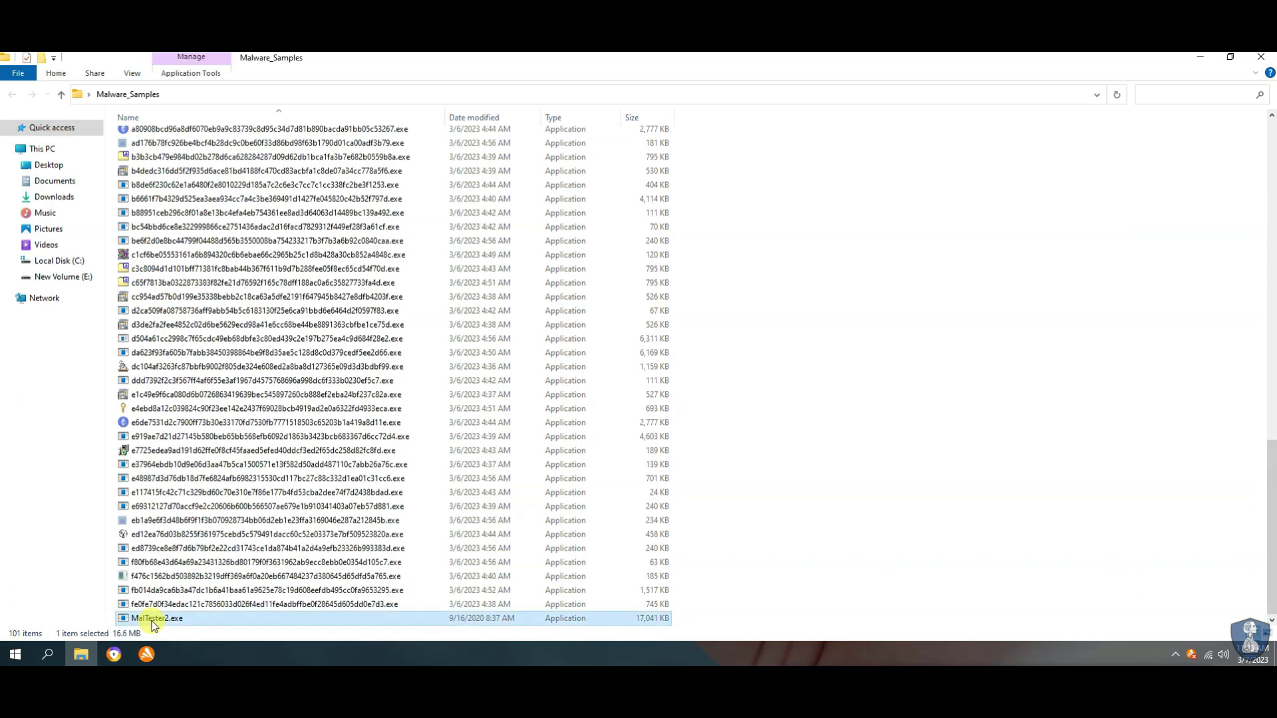
pyautogui.click(1231, 57)
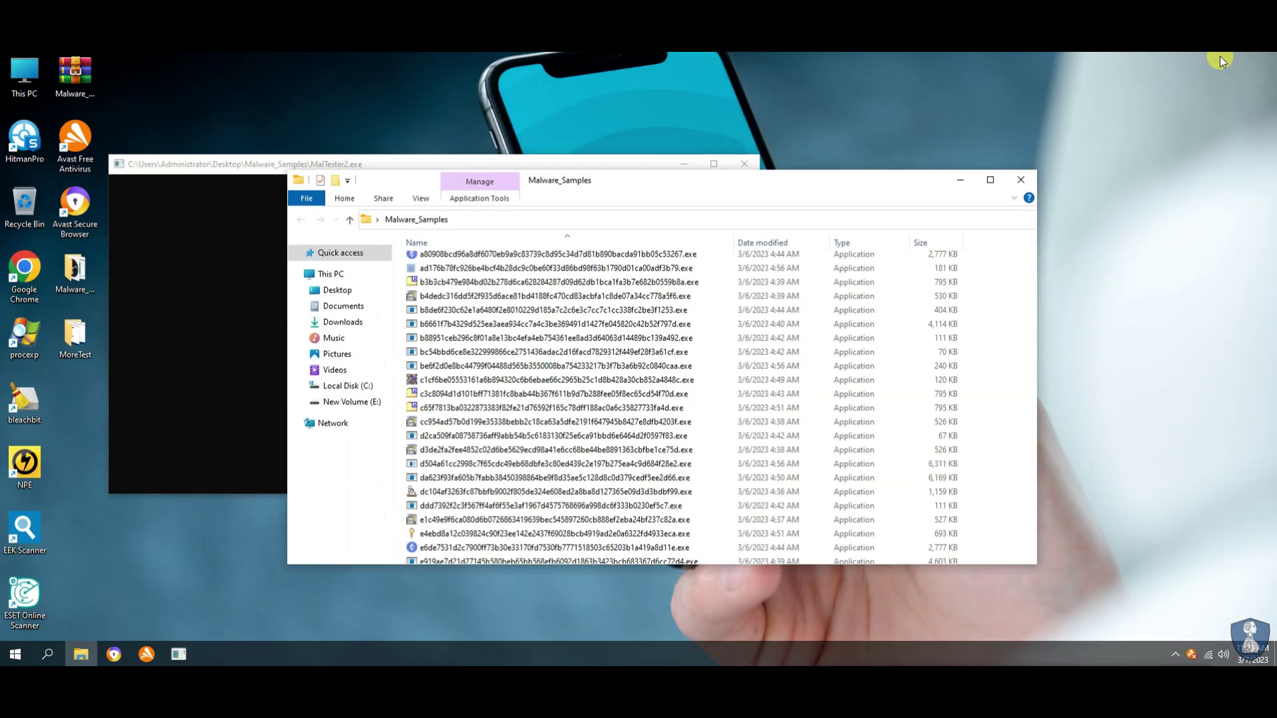
# Position the MalTester2 console beside Process Explorer and Task Manager, and show the Documents folder with the test files.
pyautogui.moveTo(433, 358); pyautogui.dragTo(434, 349)
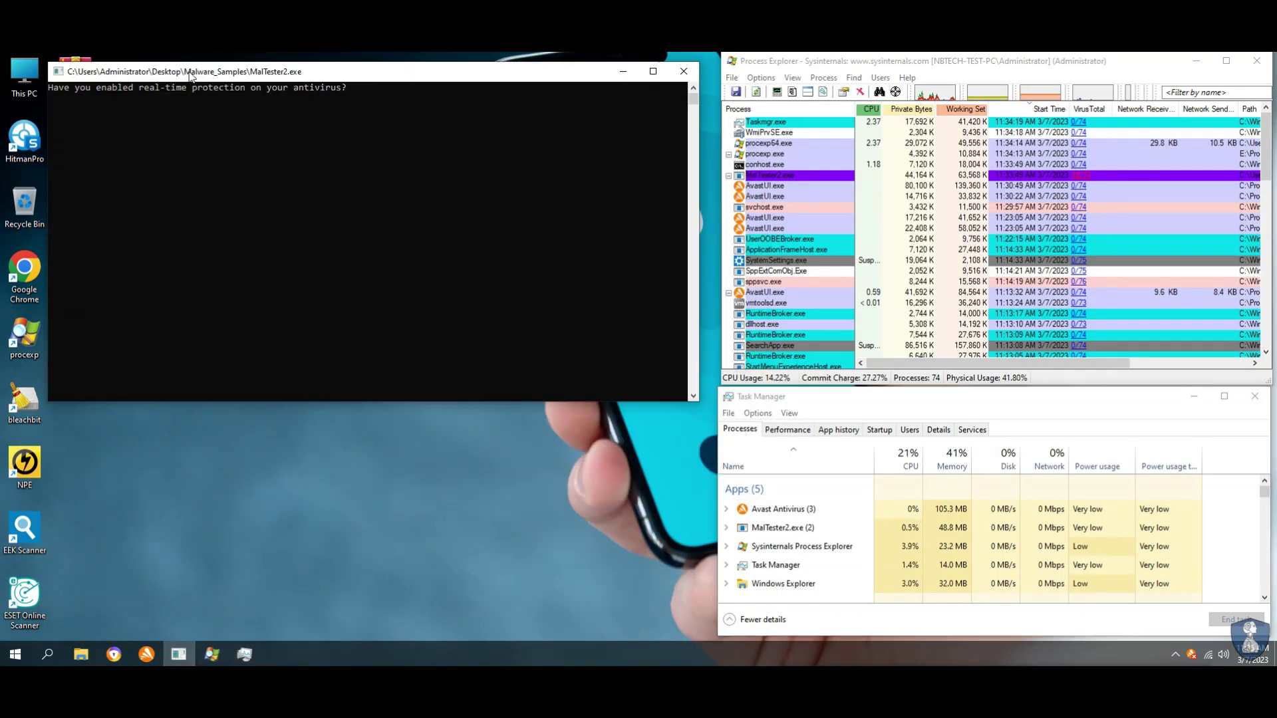
pyautogui.moveTo(191, 75); pyautogui.dragTo(157, 71)
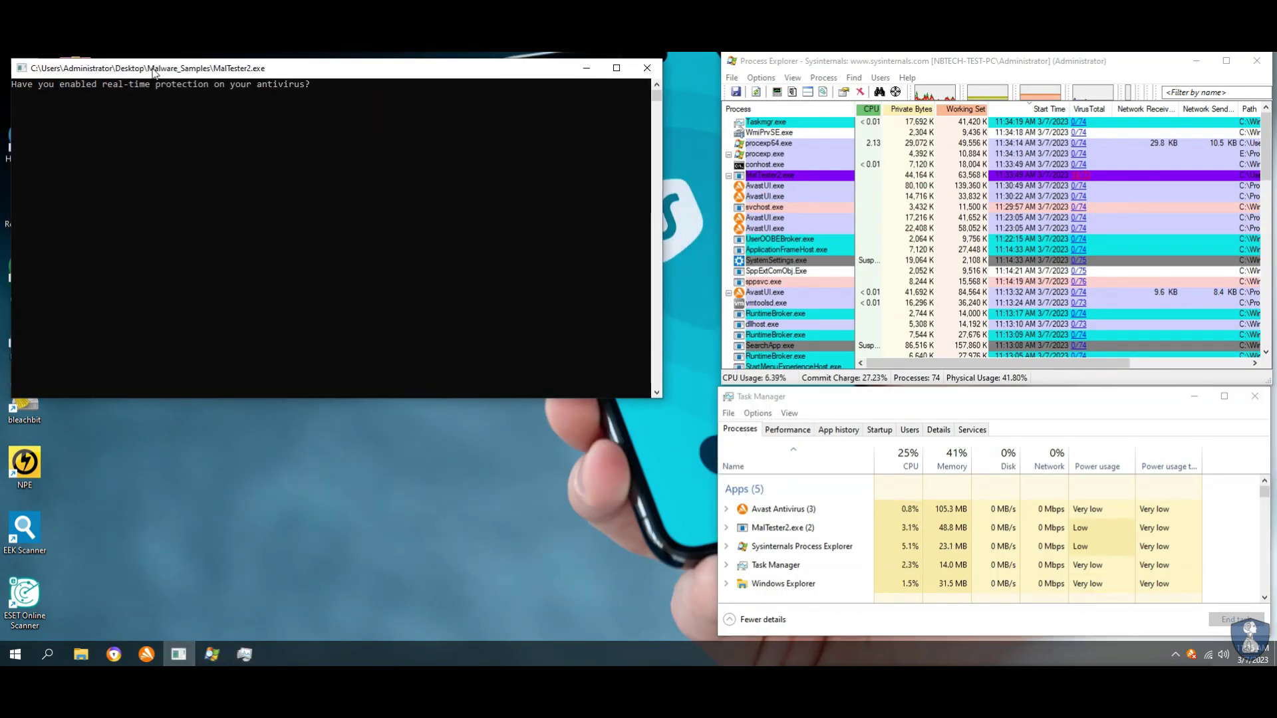
pyautogui.click(80, 654)
# Open Avast, glance at its Protection and Status pages, and check for updates to the virus definitions and application.
pyautogui.click(146, 654)
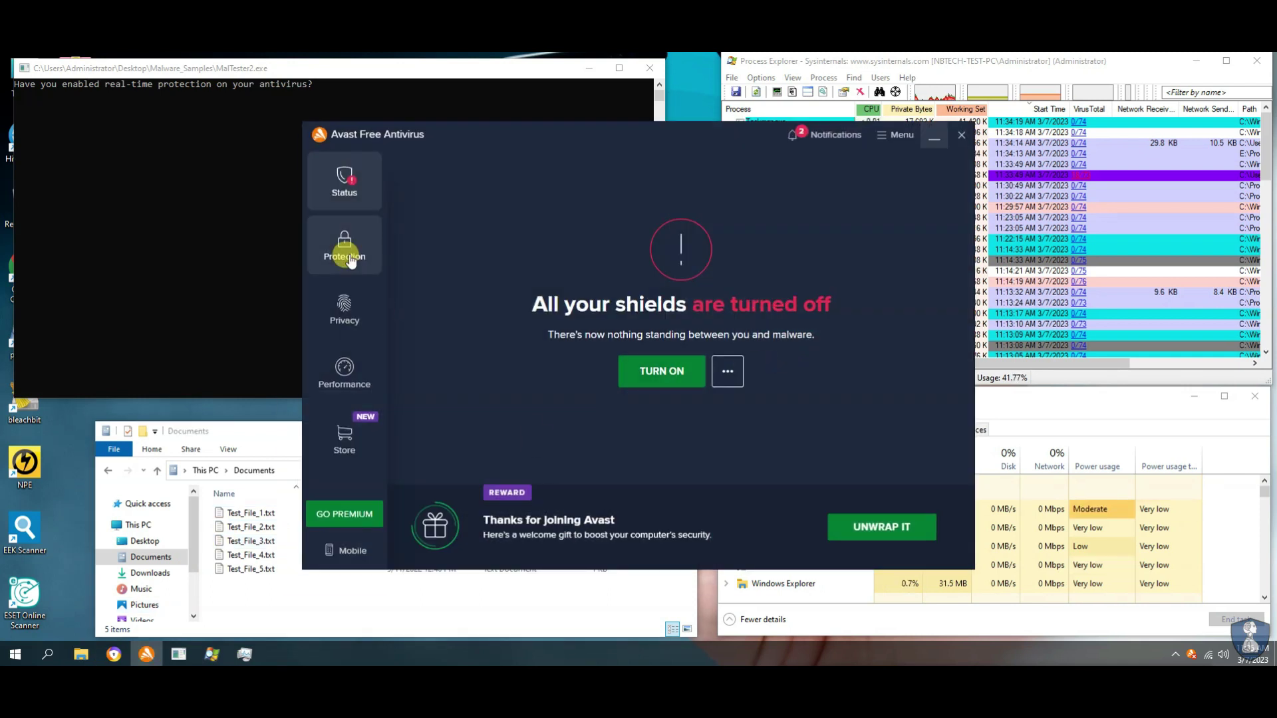
pyautogui.click(340, 247)
pyautogui.click(339, 180)
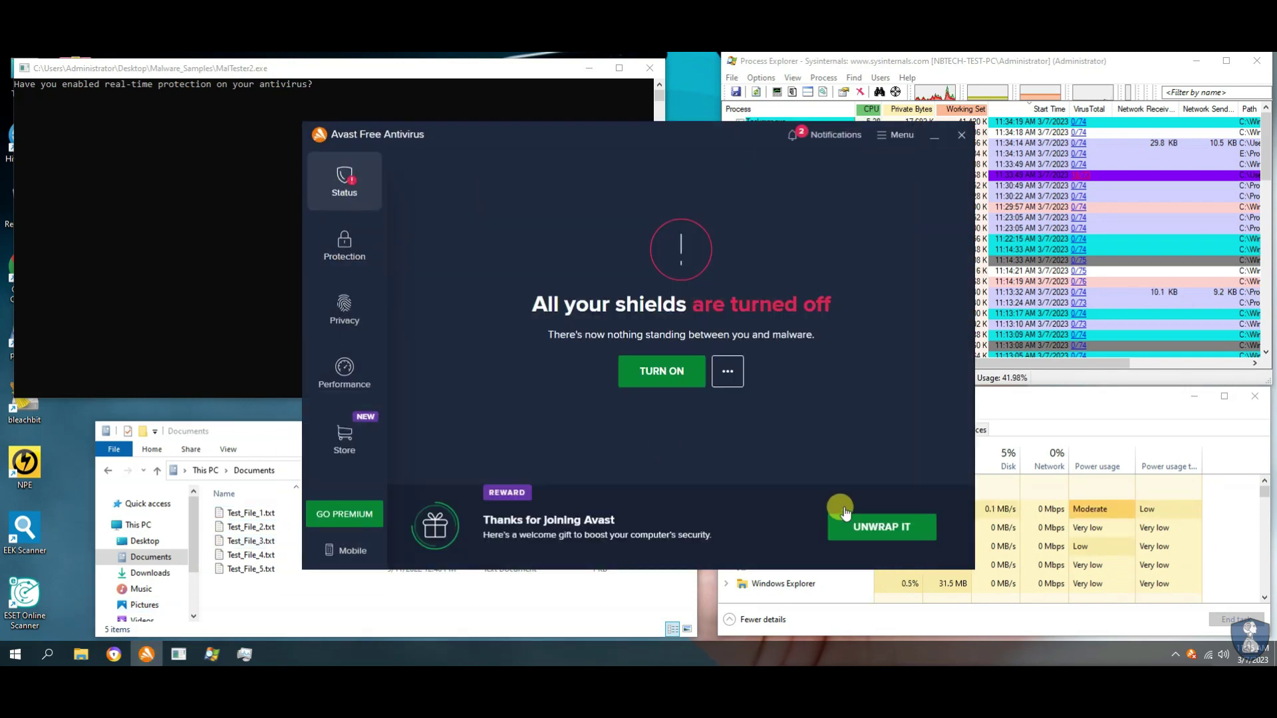
pyautogui.click(882, 145)
pyautogui.scroll(-3, 807, 433)
pyautogui.rightClick(1191, 655)
pyautogui.moveTo(1157, 610)
pyautogui.click(1054, 607)
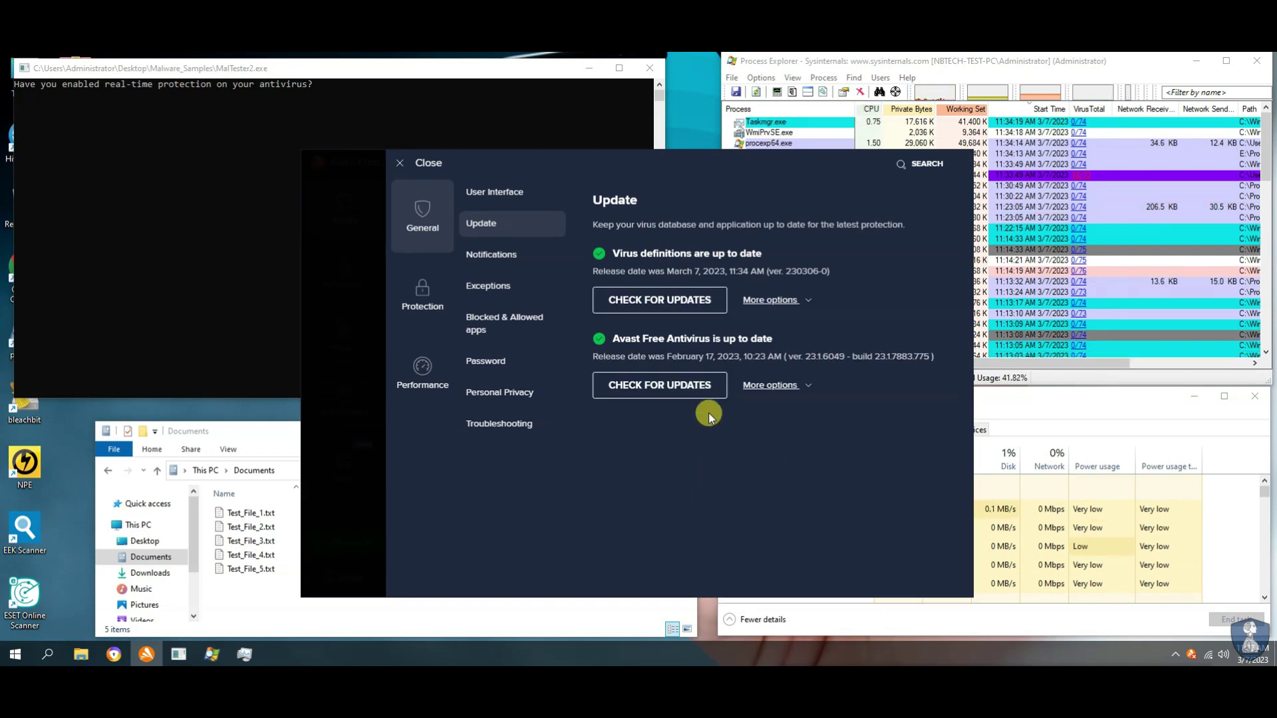
# Close the Avast update settings and turn all shields back on.
pyautogui.click(399, 163)
pyautogui.click(692, 362)
pyautogui.click(656, 397)
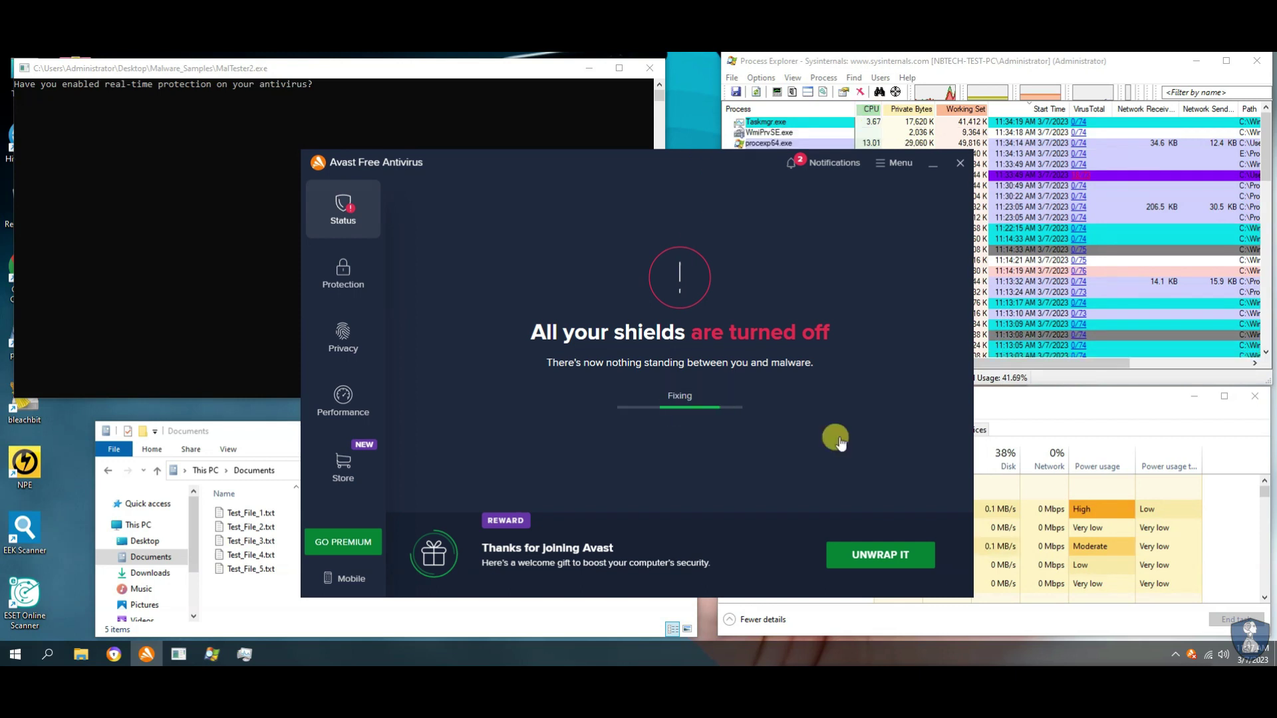
# Review Avast's Core Shields, Ransomware Shield protected folders and Firewall, return to the Status page, and minimize Avast.
pyautogui.click(335, 282)
pyautogui.click(571, 313)
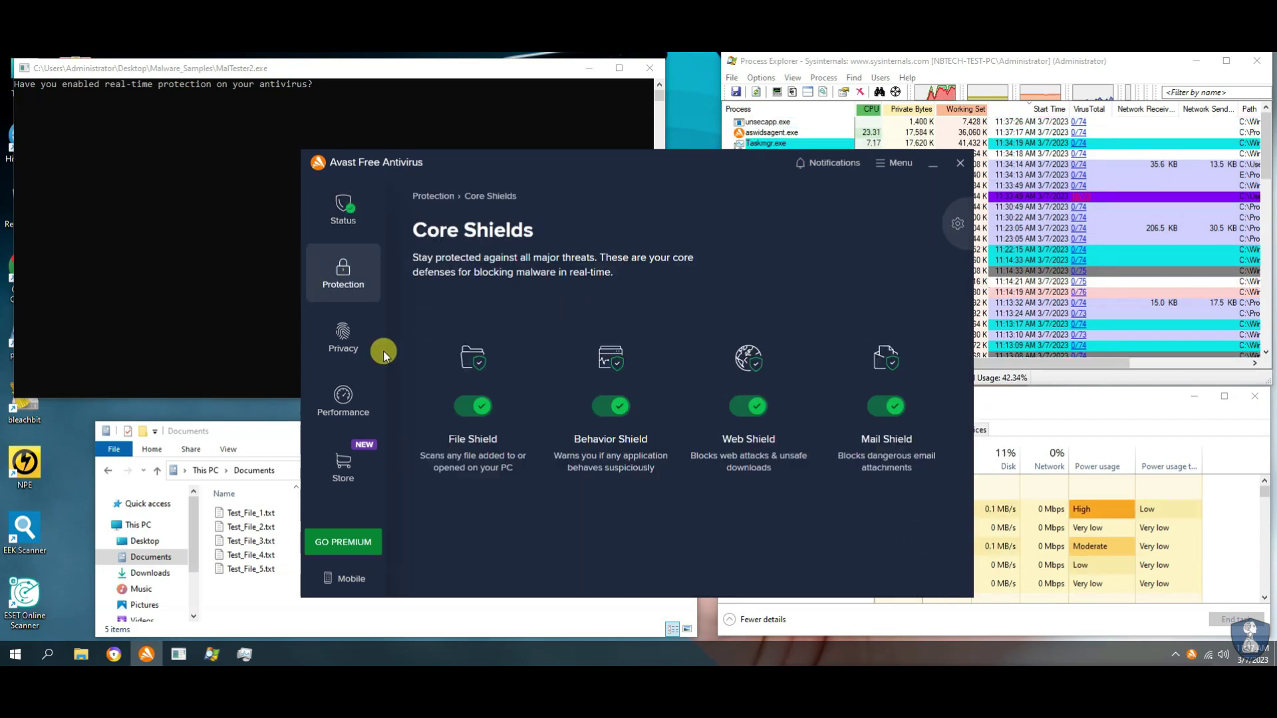
pyautogui.click(338, 276)
pyautogui.click(459, 404)
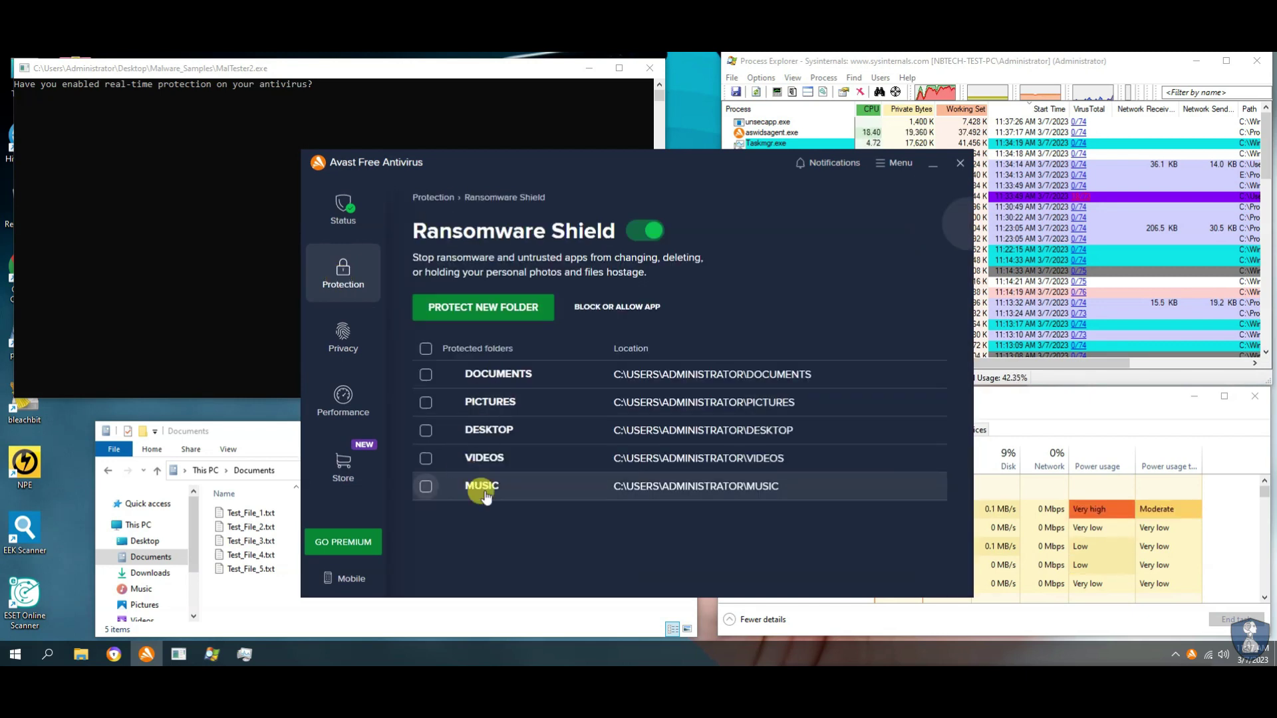
pyautogui.click(343, 275)
pyautogui.click(582, 429)
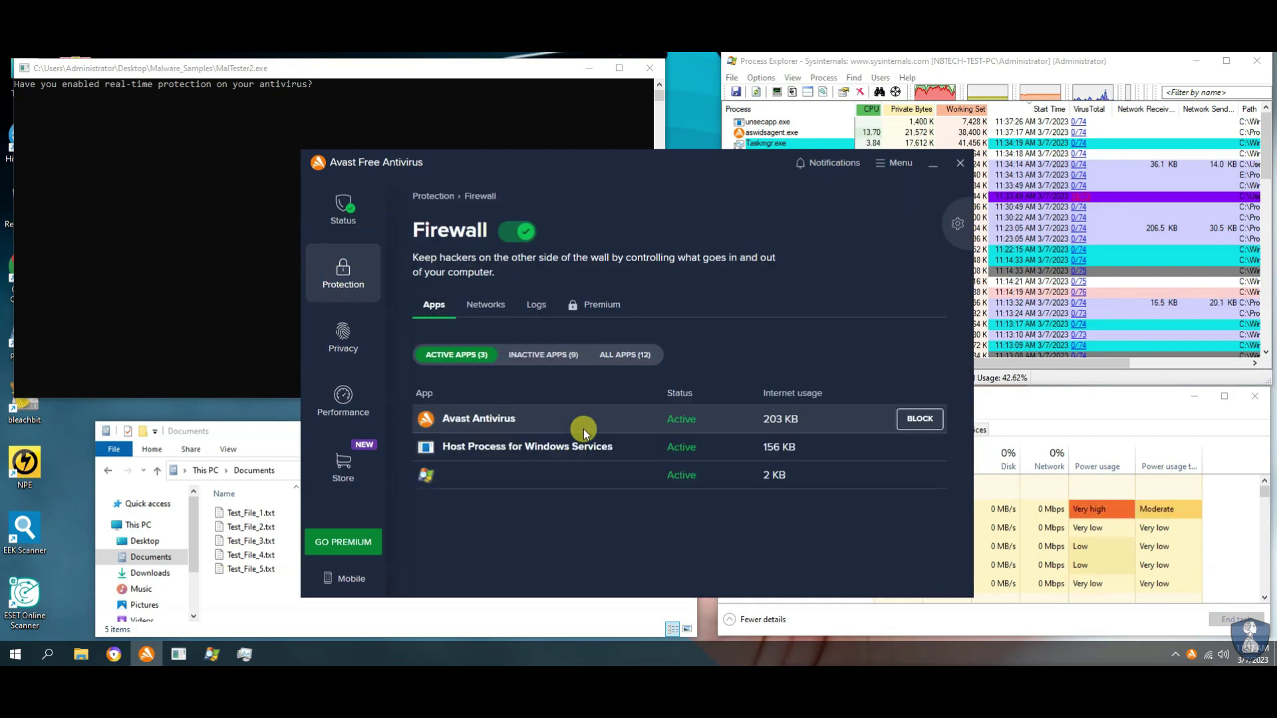
pyautogui.click(343, 209)
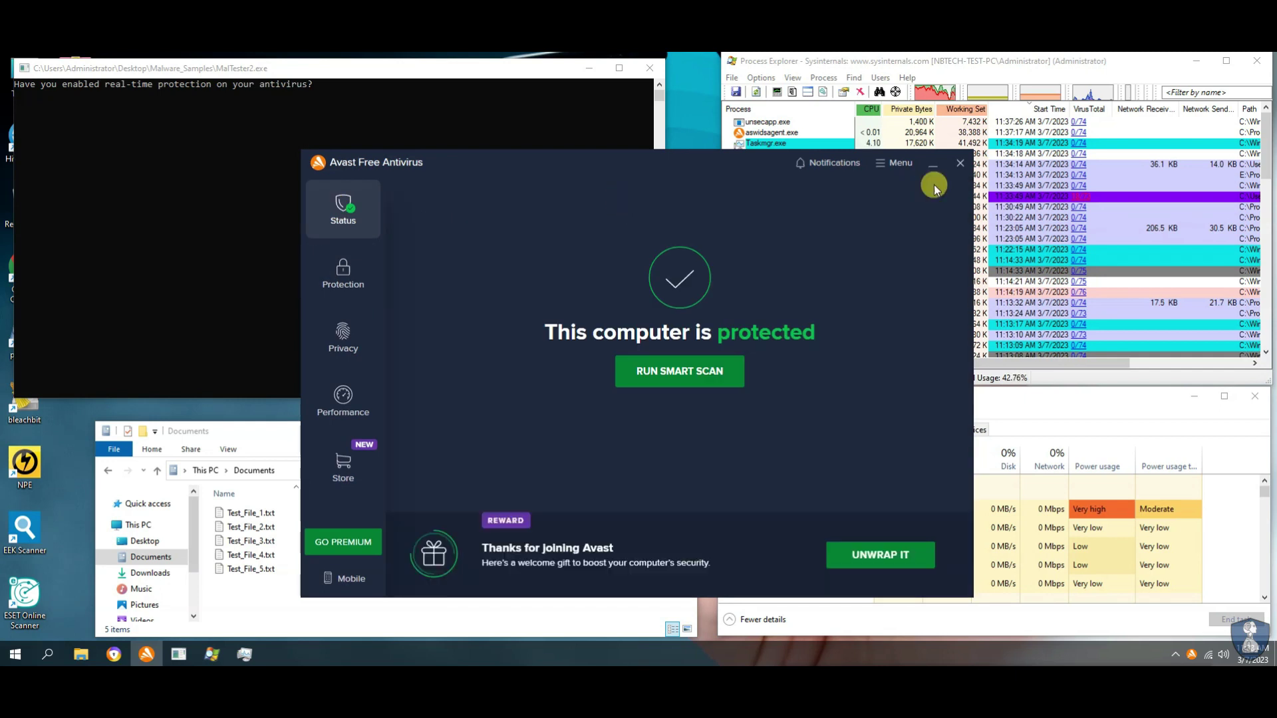
pyautogui.click(933, 167)
# Refresh the desktop, sort Task Manager's processes by CPU usage, check the startup apps, and return to the process list.
pyautogui.rightClick(692, 277)
pyautogui.click(691, 315)
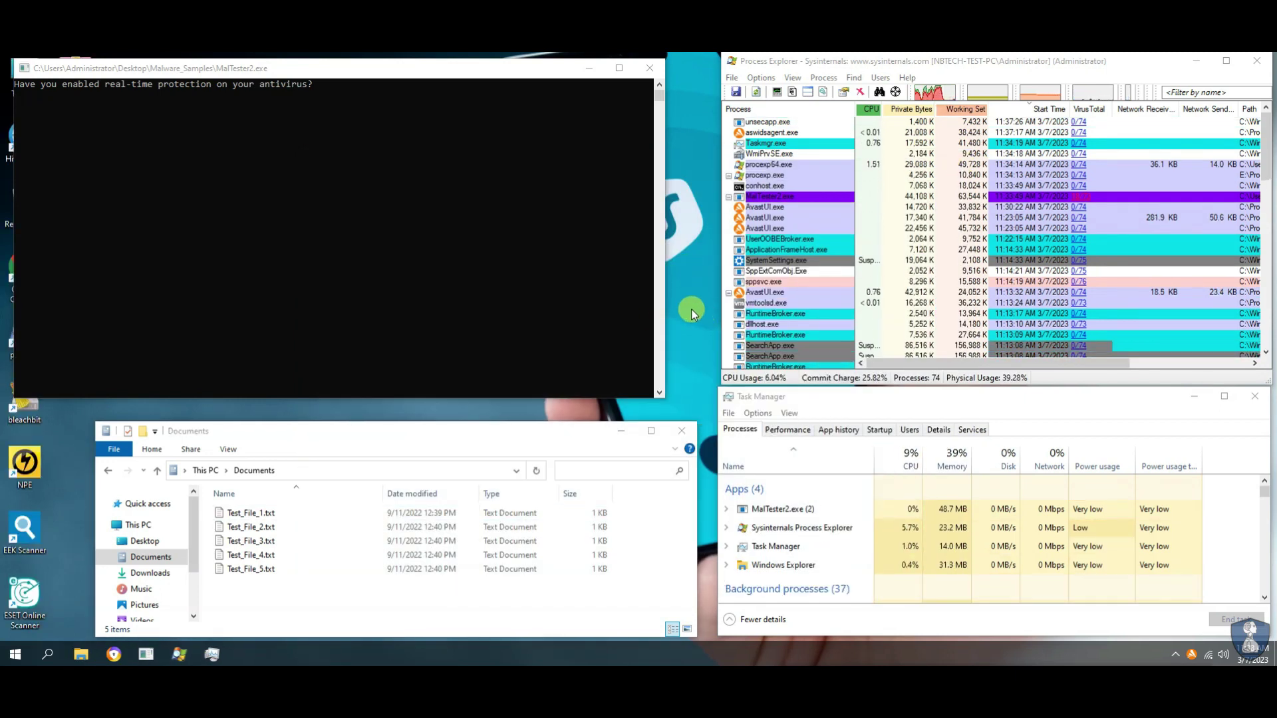
pyautogui.click(906, 458)
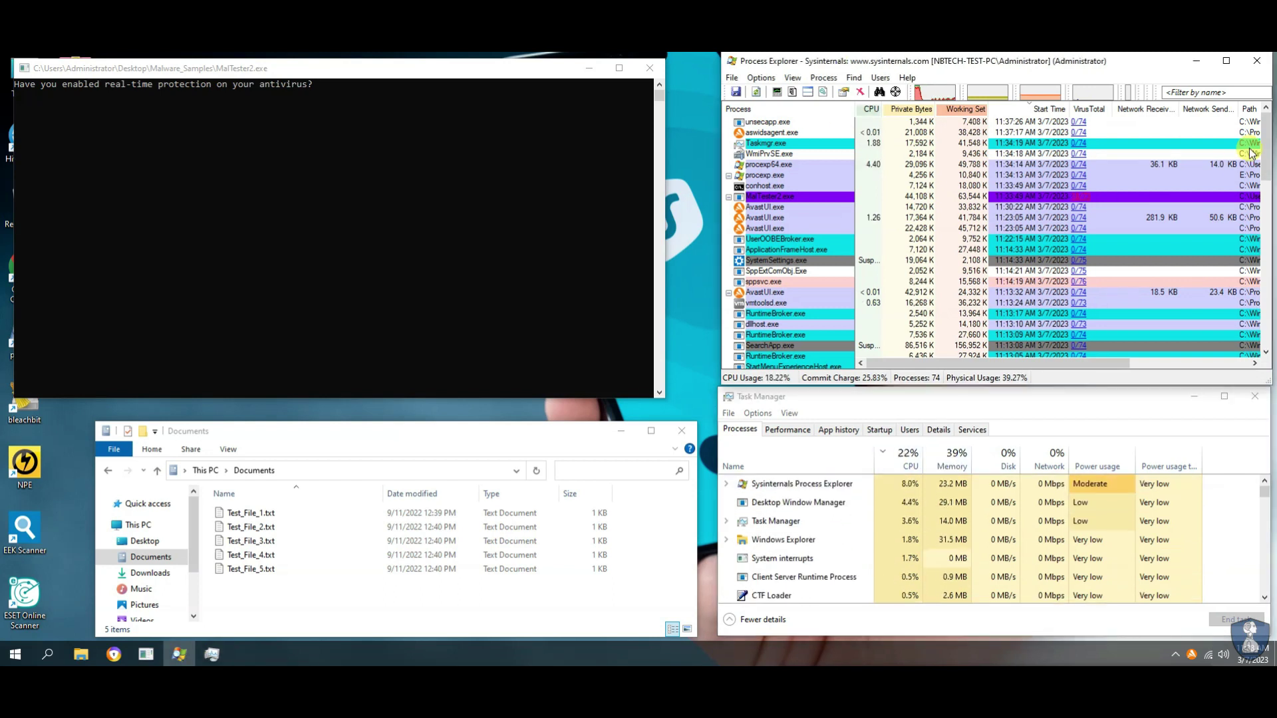
pyautogui.click(880, 430)
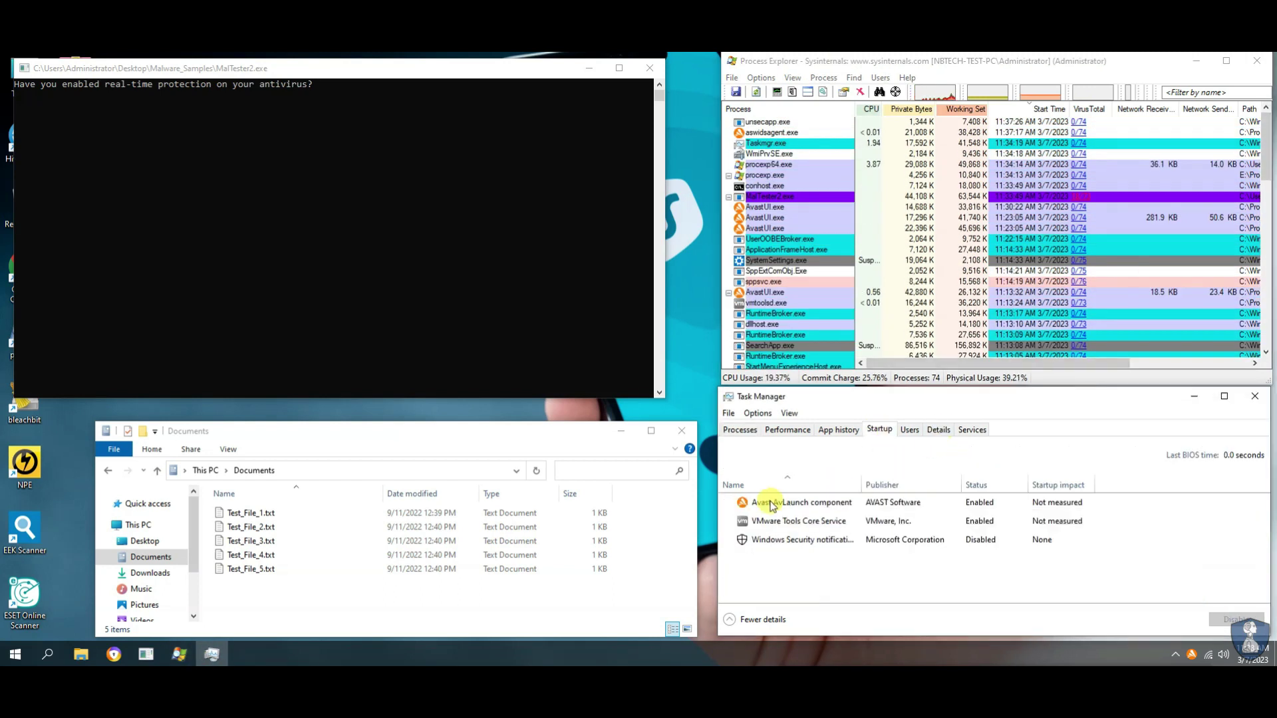
pyautogui.click(741, 431)
# Answer "y" to the real-time protection question in MalTester2 to start executing the malware samples.
pyautogui.click(323, 67)
pyautogui.write('y')
pyautogui.press('Return')
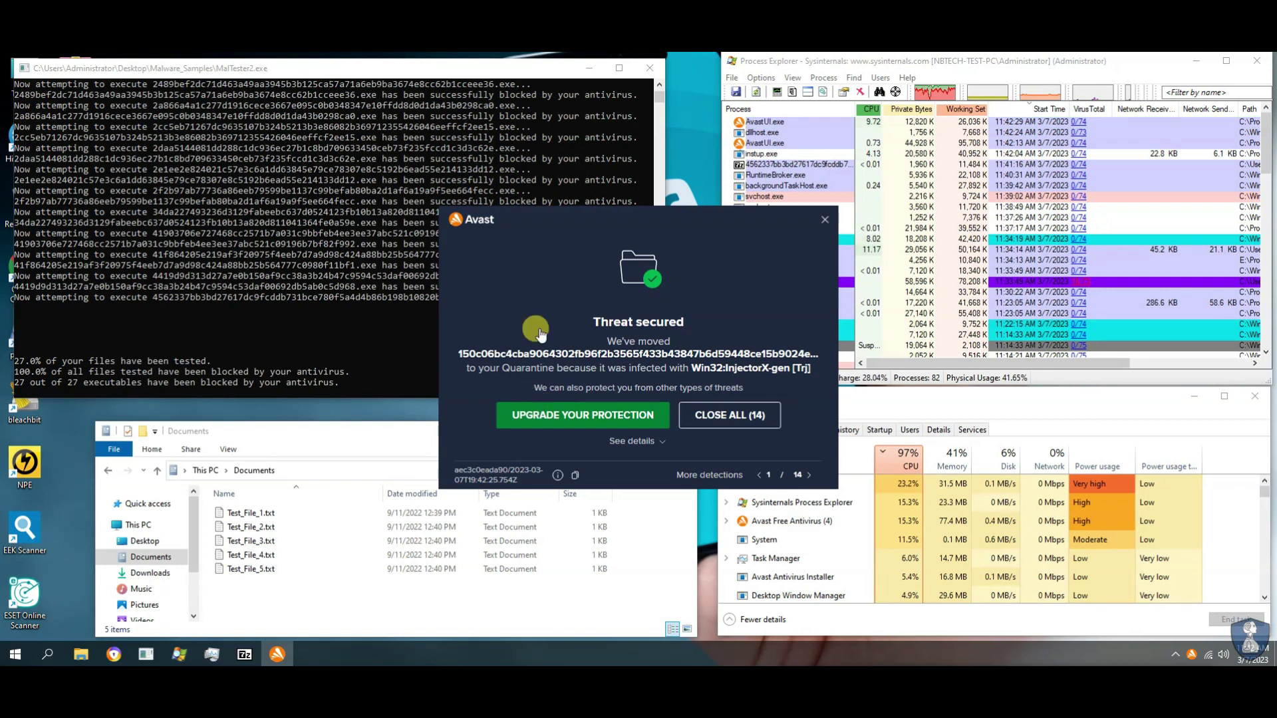
# Close all of Avast's secured-threat notifications and align the Documents window beneath the MalTester2 console, clear of Task Manager.
pyautogui.click(730, 415)
pyautogui.click(662, 376)
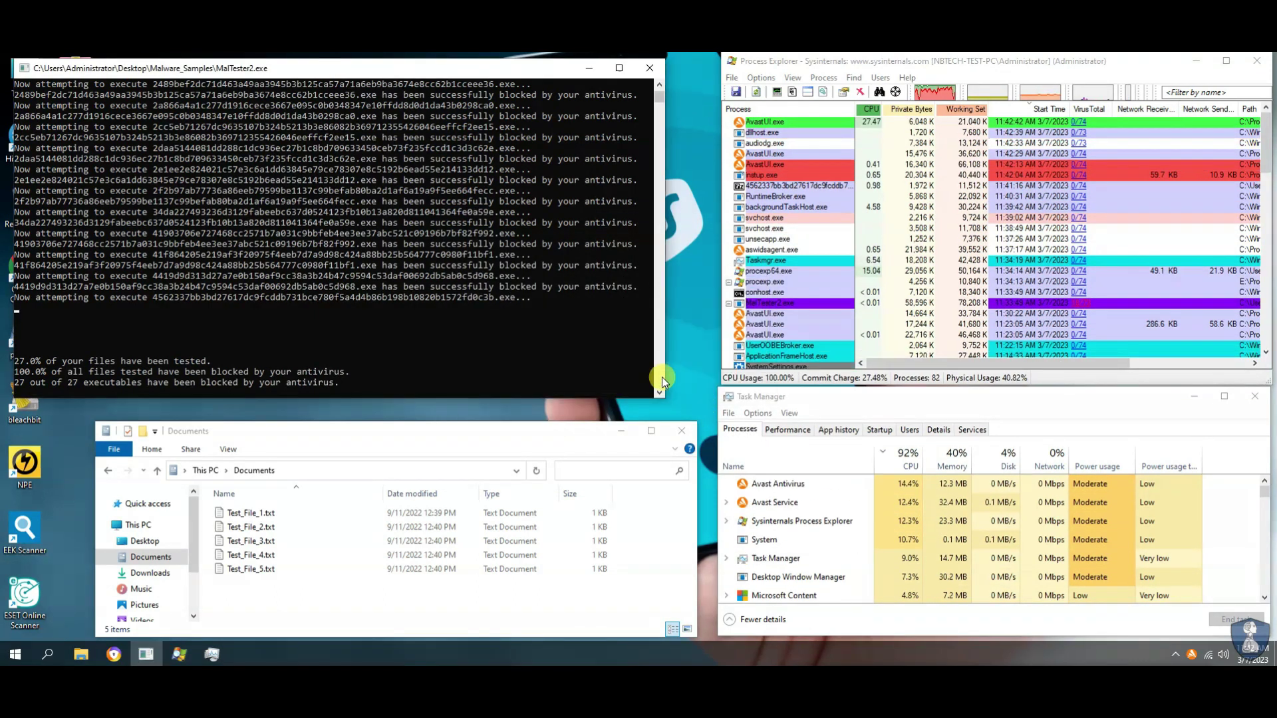
pyautogui.click(798, 443)
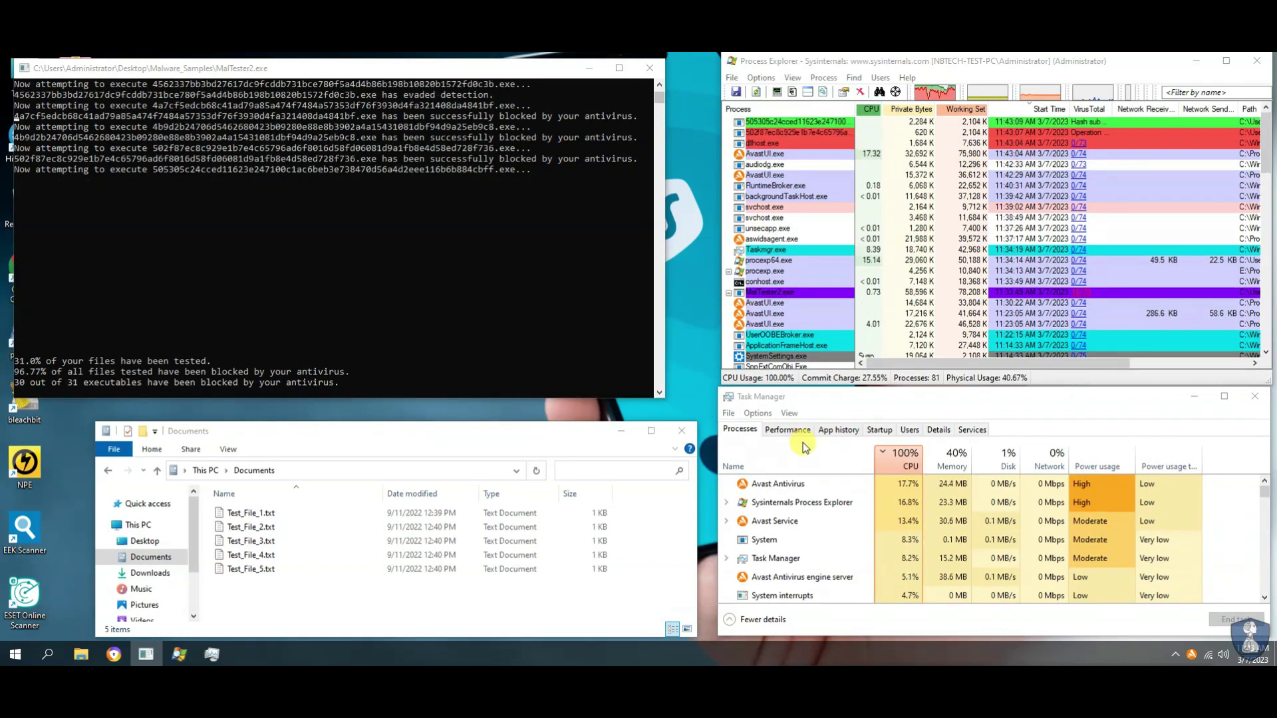
pyautogui.moveTo(453, 433); pyautogui.dragTo(411, 427)
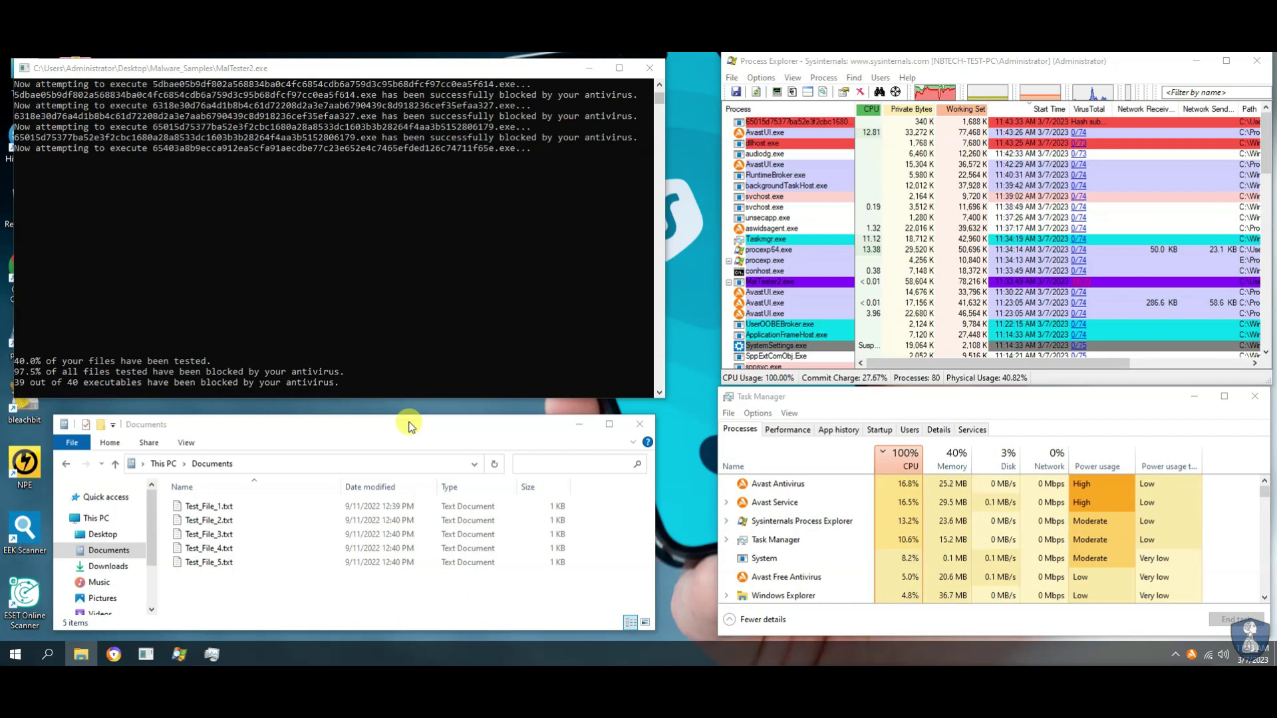
pyautogui.click(409, 426)
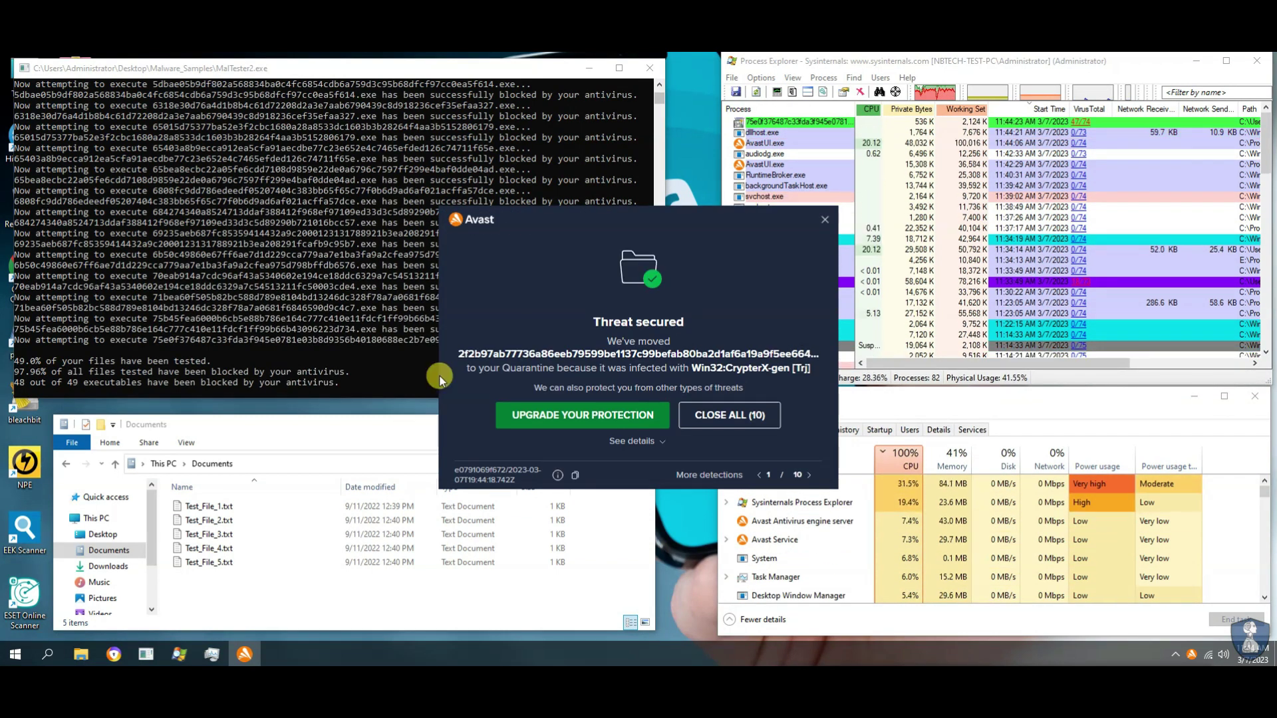
# Close the new batch of Avast threat notifications and dismiss the malware sample's missing d3dx9_43.dll error.
pyautogui.click(713, 413)
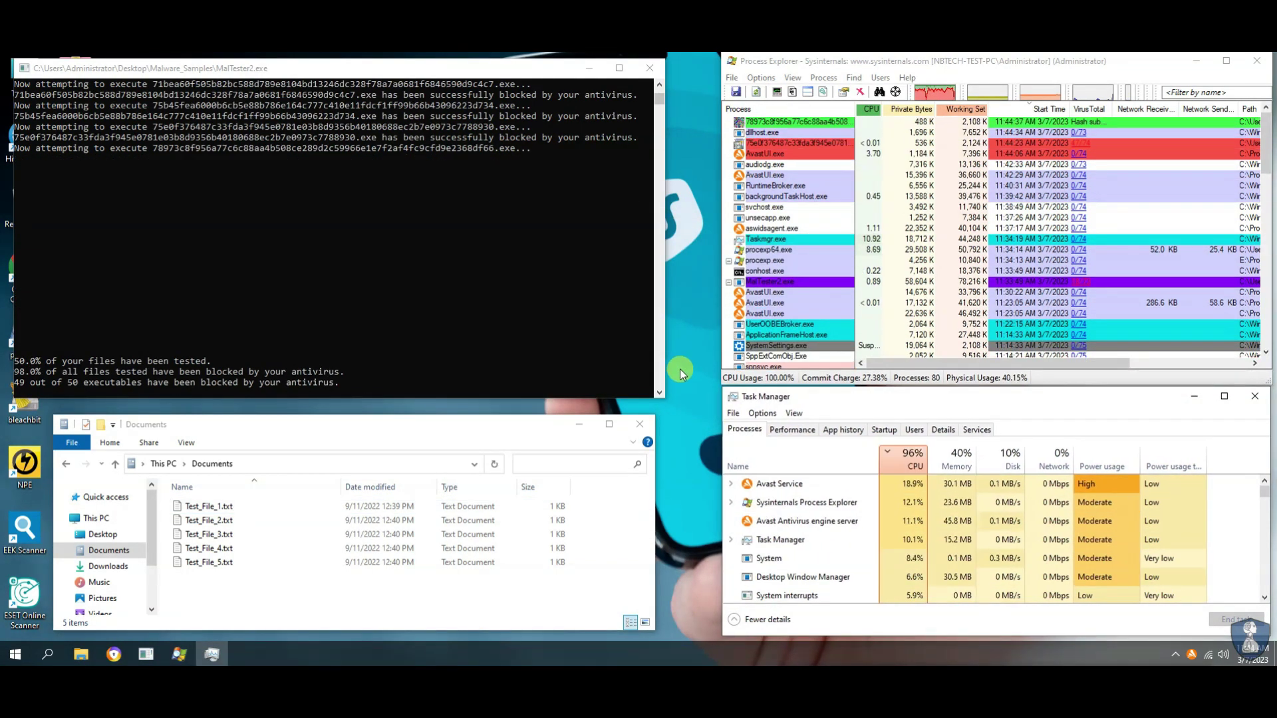
pyautogui.click(512, 182)
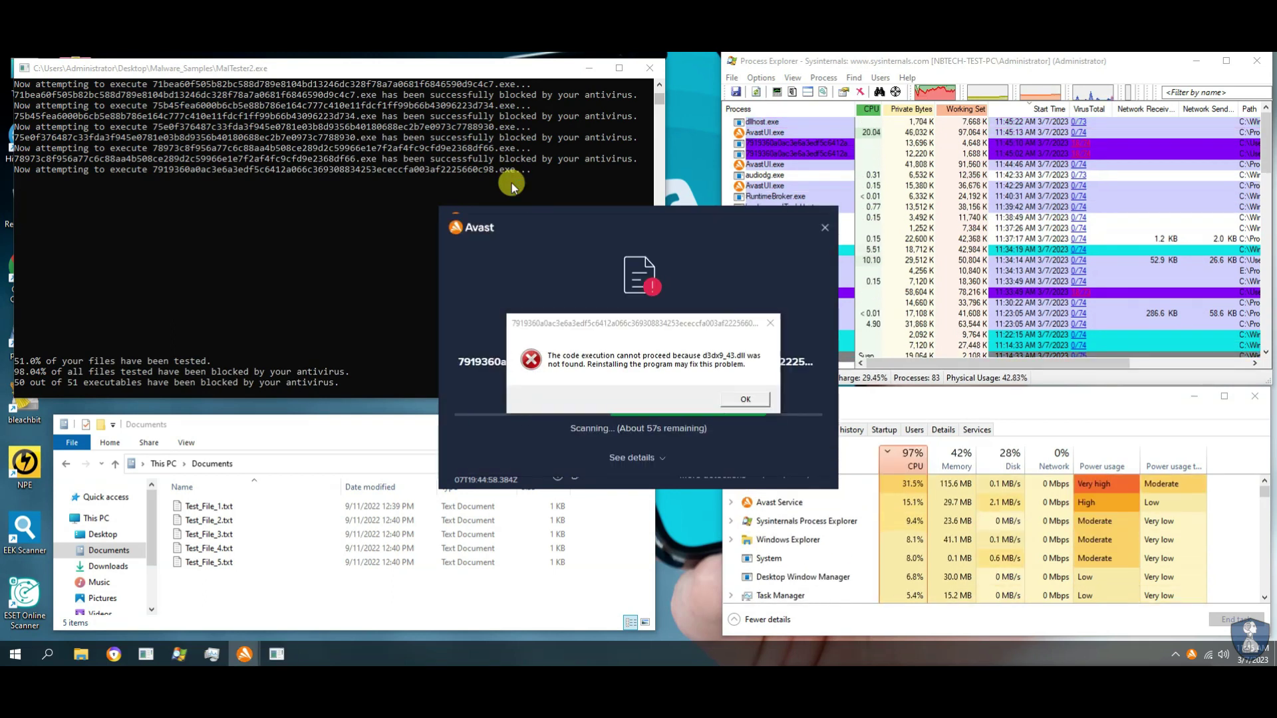
pyautogui.click(747, 402)
pyautogui.click(669, 398)
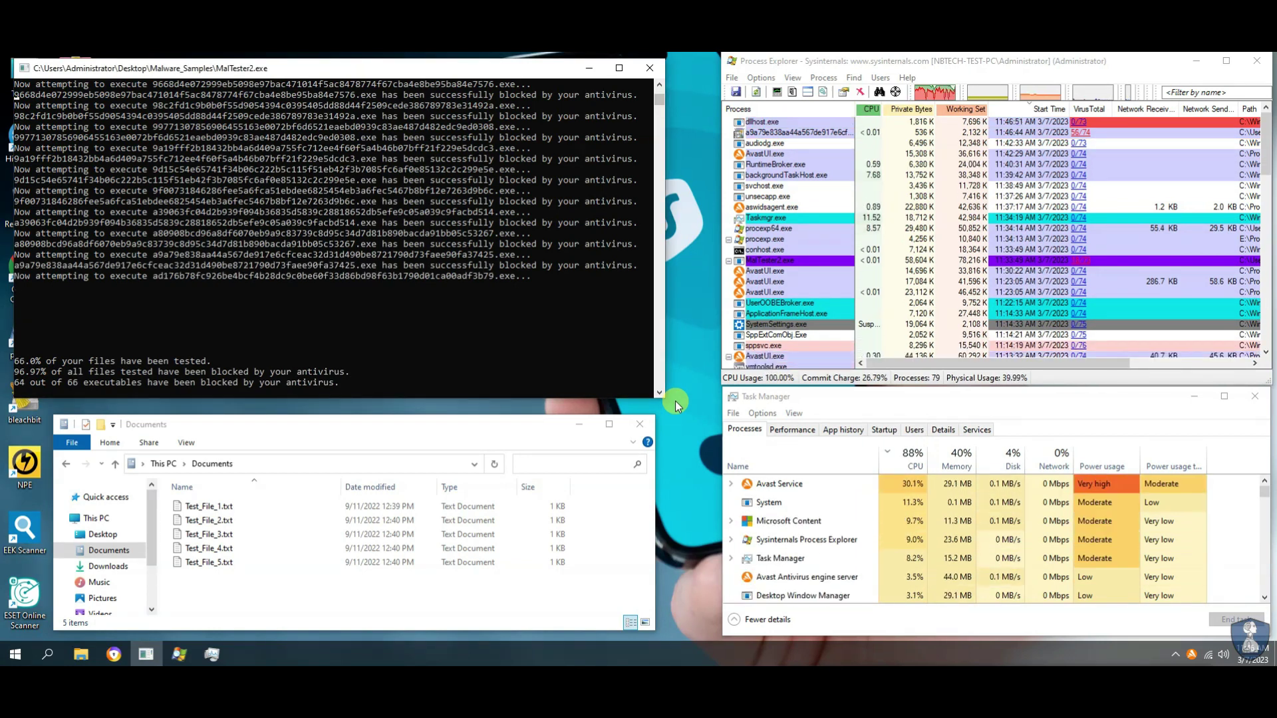
# Narrow the Start Time column in Process Explorer and close the remaining Avast threat notifications.
pyautogui.click(1049, 114)
pyautogui.moveTo(1069, 109); pyautogui.dragTo(1043, 109)
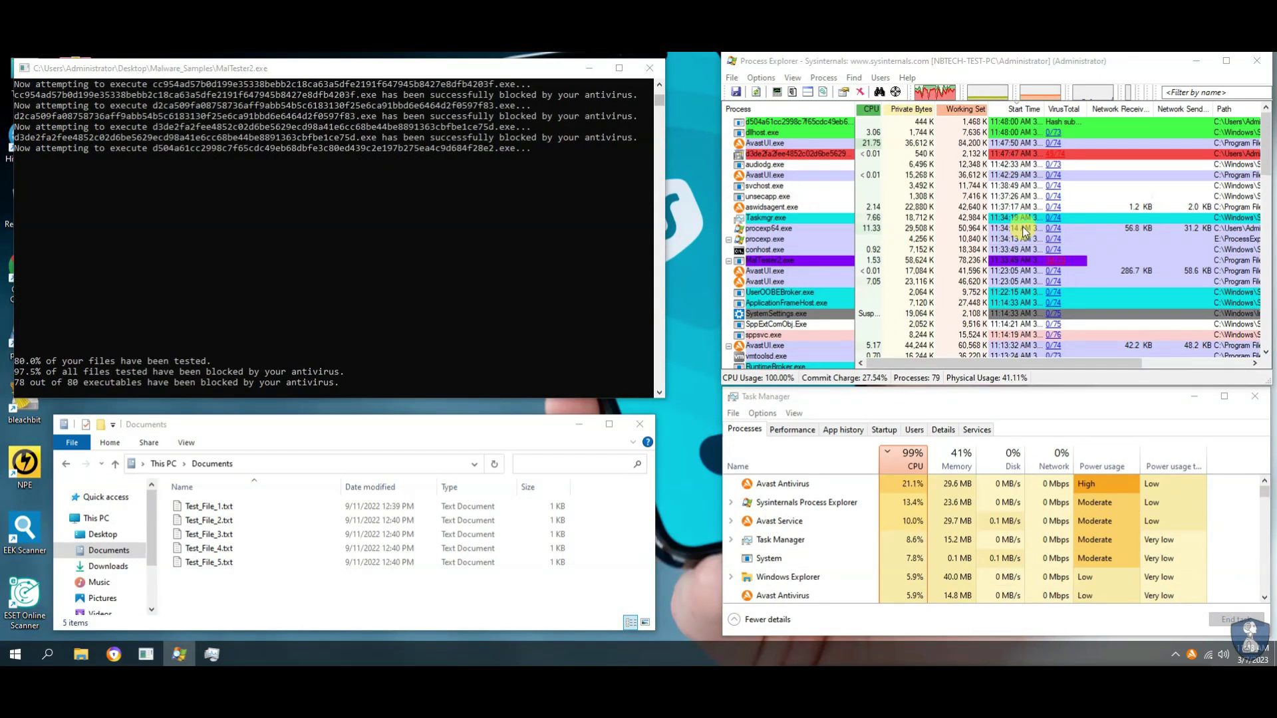
pyautogui.click(730, 416)
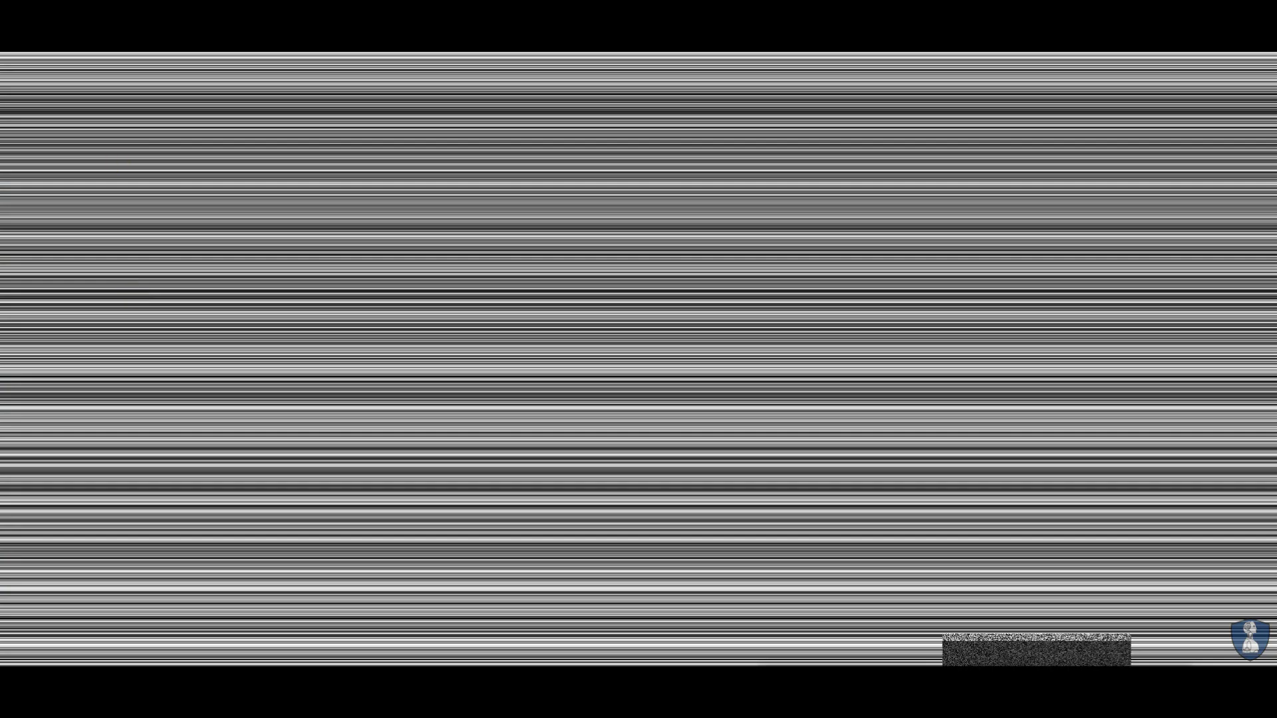
pyautogui.click(170, 46)
pyautogui.click(196, 78)
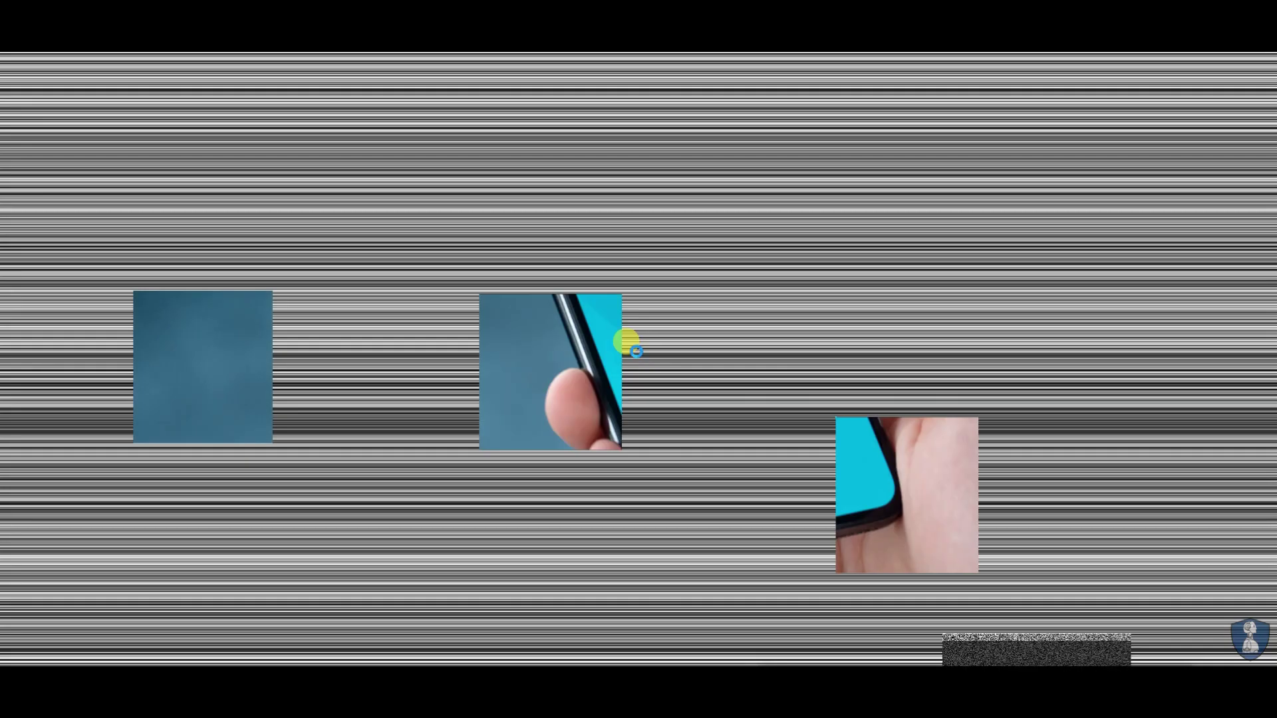